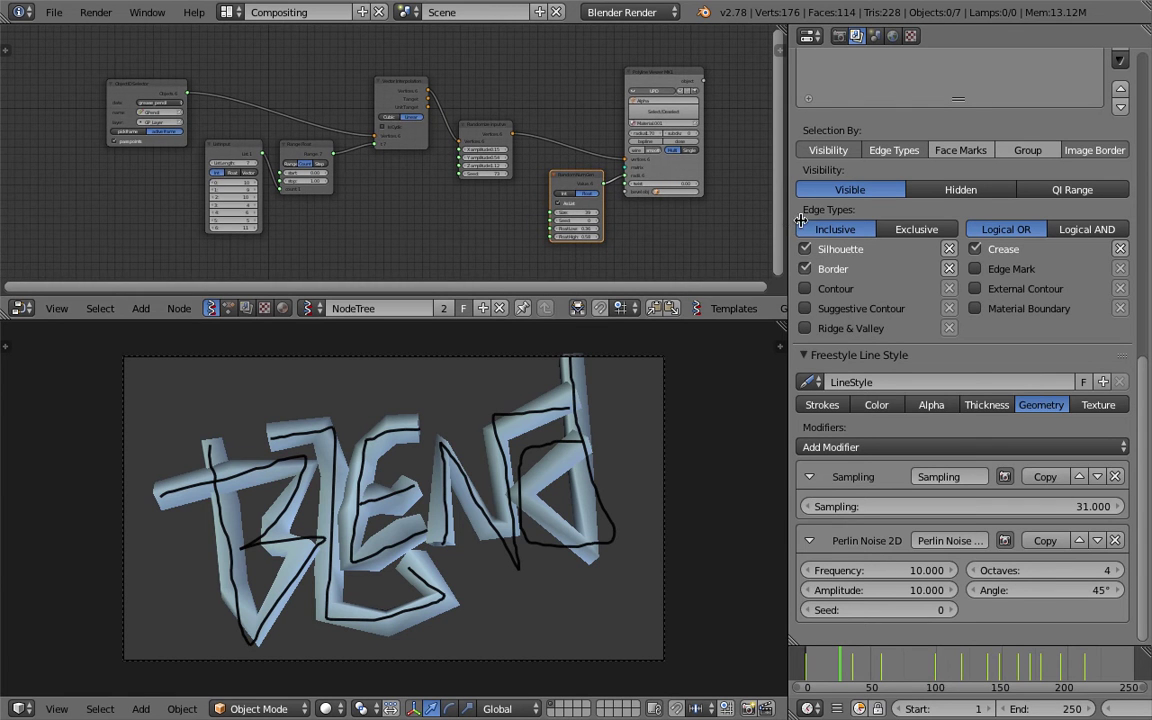
Widen the node editor and 3D view areas and move the playhead to the LIKE lettering at about frame 75
left_click_drag(790, 210, 832, 205)
scroll(705, 193, "up", 2)
left_click_drag(705, 193, 668, 192)
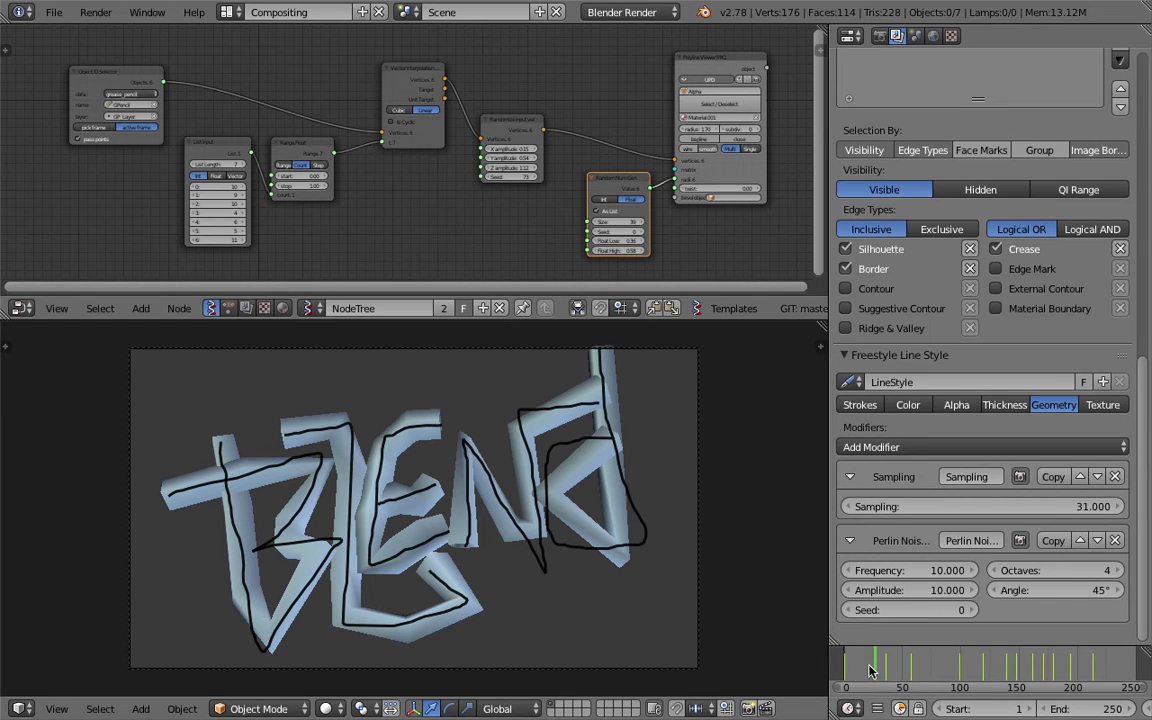
left_click_drag(890, 672, 923, 672)
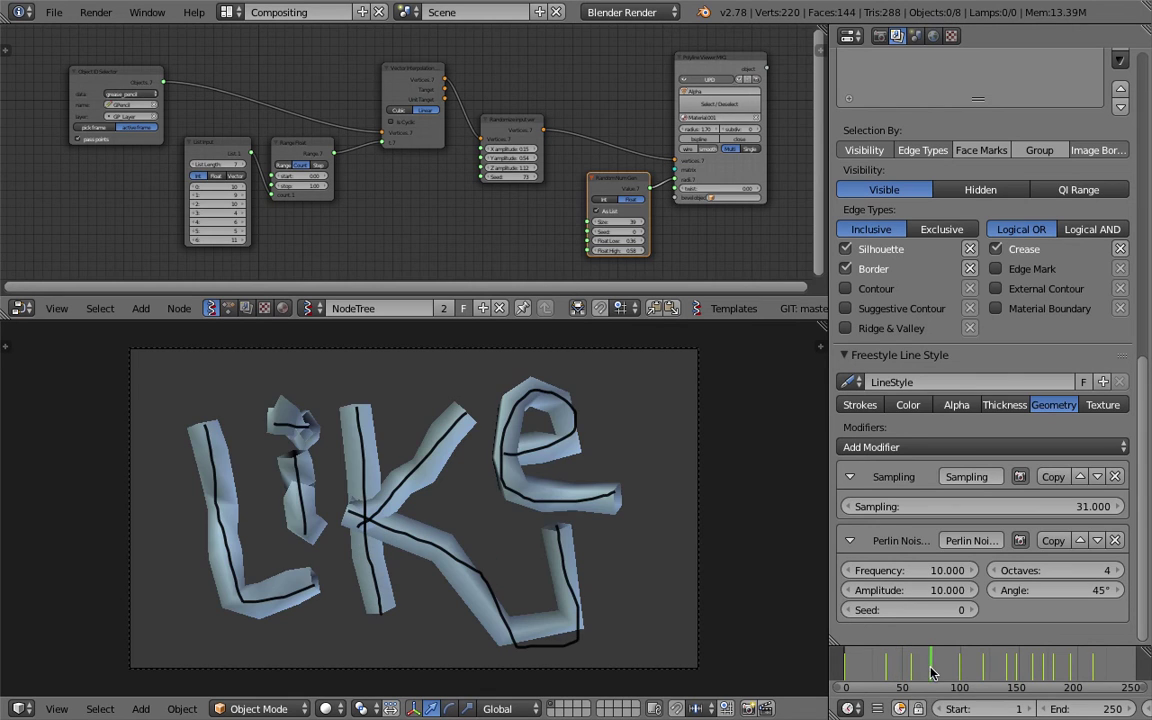
Draw a looping grease pencil scribble at about frame 78 and set the first List Input value to 66
mouse_move(388, 422)
left_mouse_down()
mouse_move(442, 489)
mouse_move(468, 458)
mouse_move(316, 545)
mouse_move(492, 474)
mouse_move(404, 555)
mouse_move(360, 455)
left_mouse_up()
left_click(935, 670)
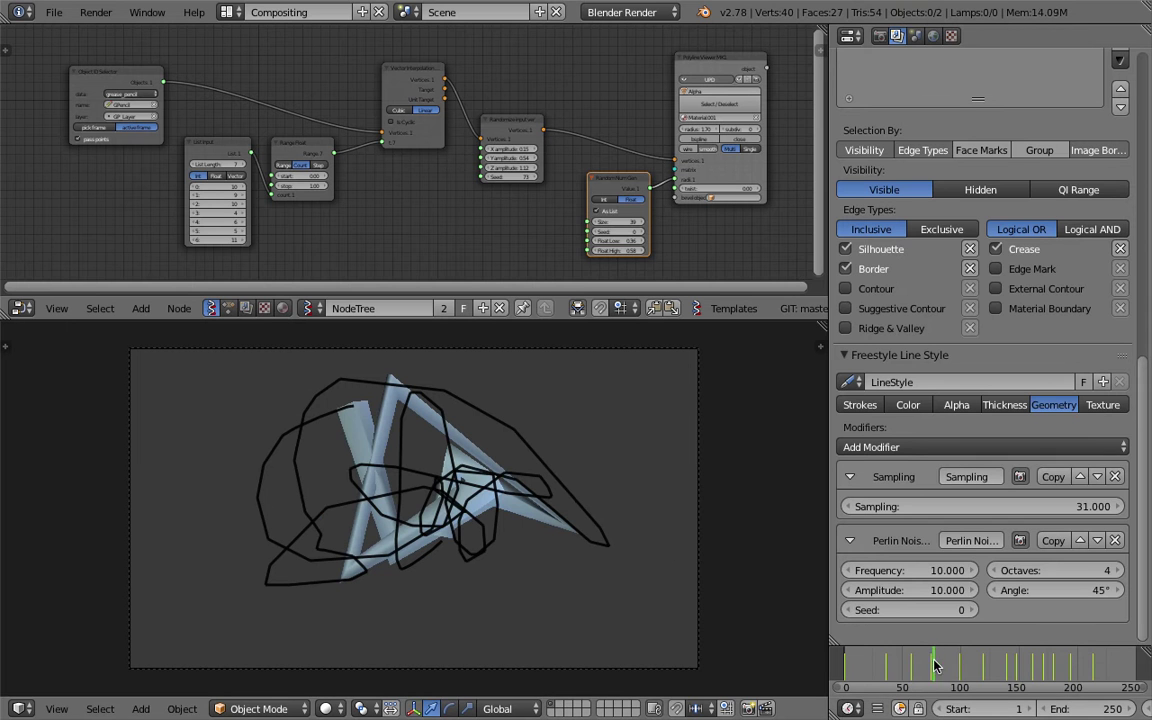
scroll(208, 218, "up", 3)
left_click_drag(189, 194, 215, 194)
scroll(481, 571, "up", 2)
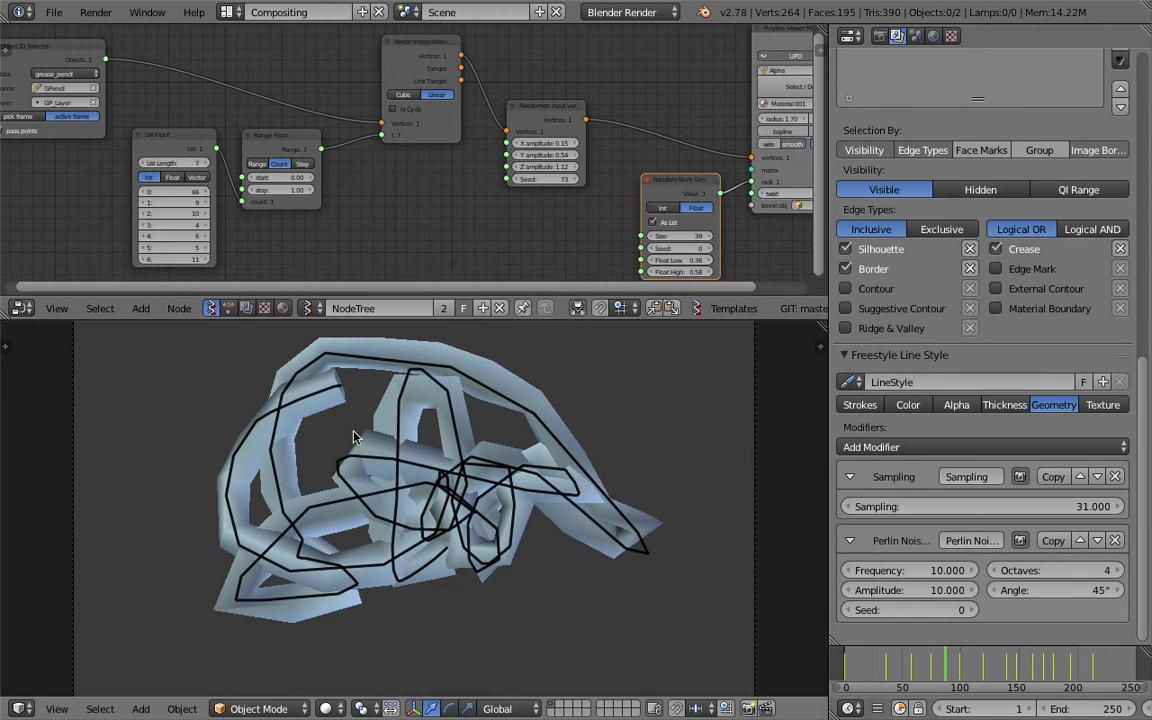
Fit all nodes in view and draw another looping grease pencil scribble near the end of the timeline
scroll(370, 118, "down", 2)
scroll(517, 93, "down", 1)
key("Home")
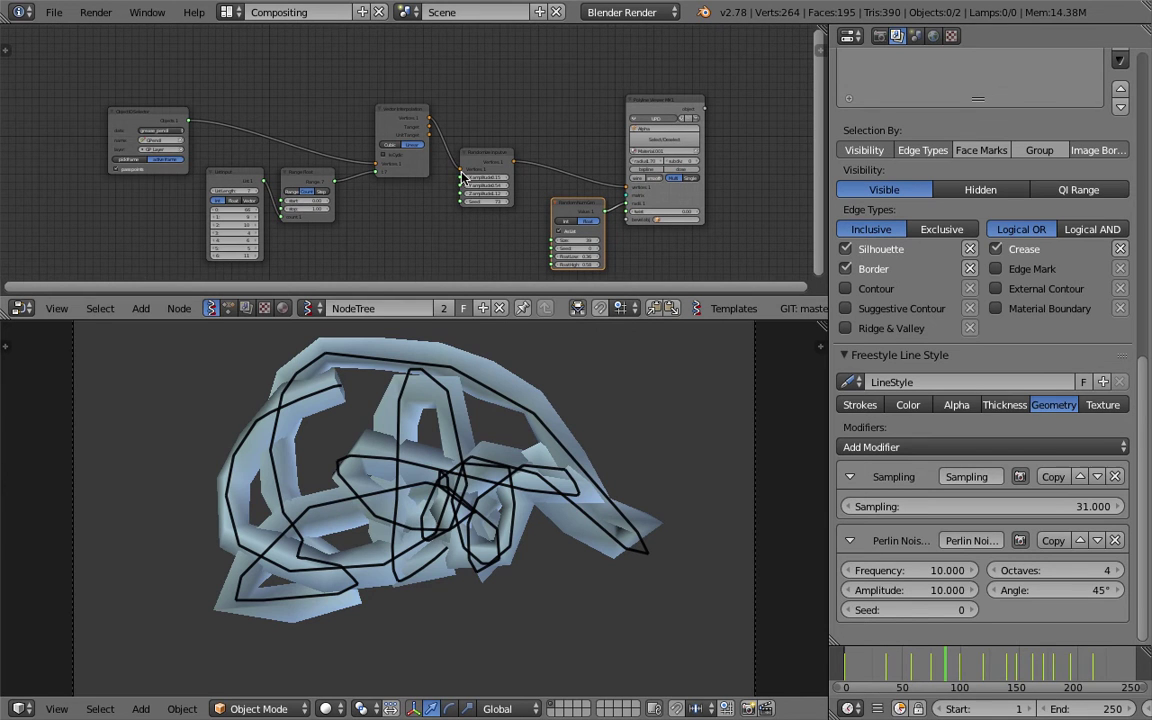
left_click_drag(972, 672, 1135, 680)
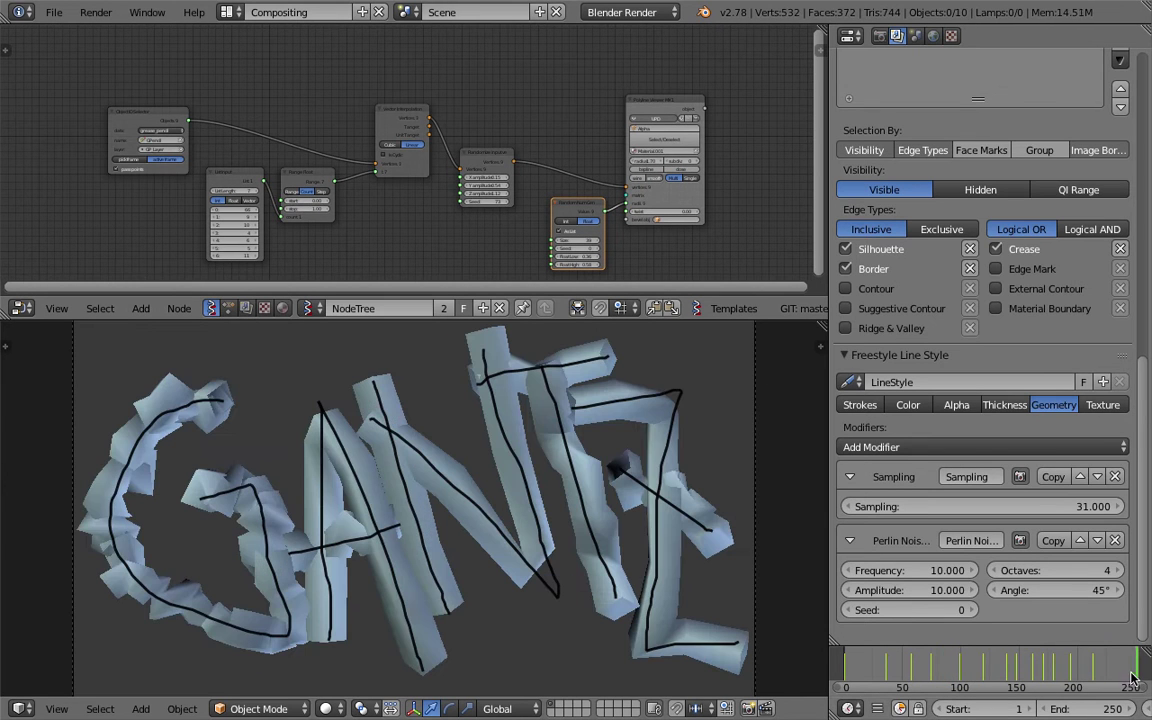
mouse_move(165, 382)
left_mouse_down()
mouse_move(393, 580)
mouse_move(578, 550)
mouse_move(443, 578)
left_mouse_up()
key("Down")
key("Up")
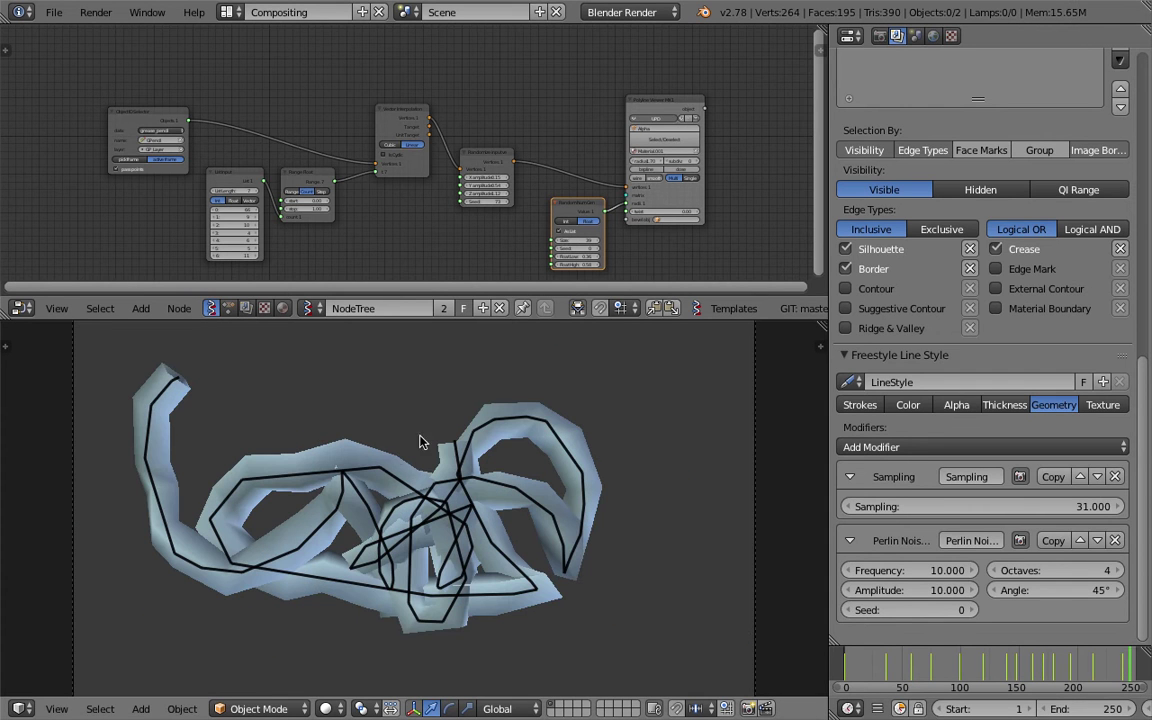
Set the first List Input value to 36
middle_click_drag(230, 146, 258, 130)
scroll(245, 138, "up", 3)
mouse_move(182, 219)
left_mouse_down()
mouse_move(44, 219)
mouse_move(224, 219)
mouse_move(188, 219)
left_mouse_up()
middle_click_drag(188, 219, 298, 142)
mouse_move(298, 143)
left_mouse_down()
mouse_move(274, 143)
mouse_move(297, 143)
left_mouse_up()
mouse_move(293, 420)
middle_mouse_down("shift")
mouse_move(270, 424)
mouse_move(265, 468)
middle_mouse_up("shift")
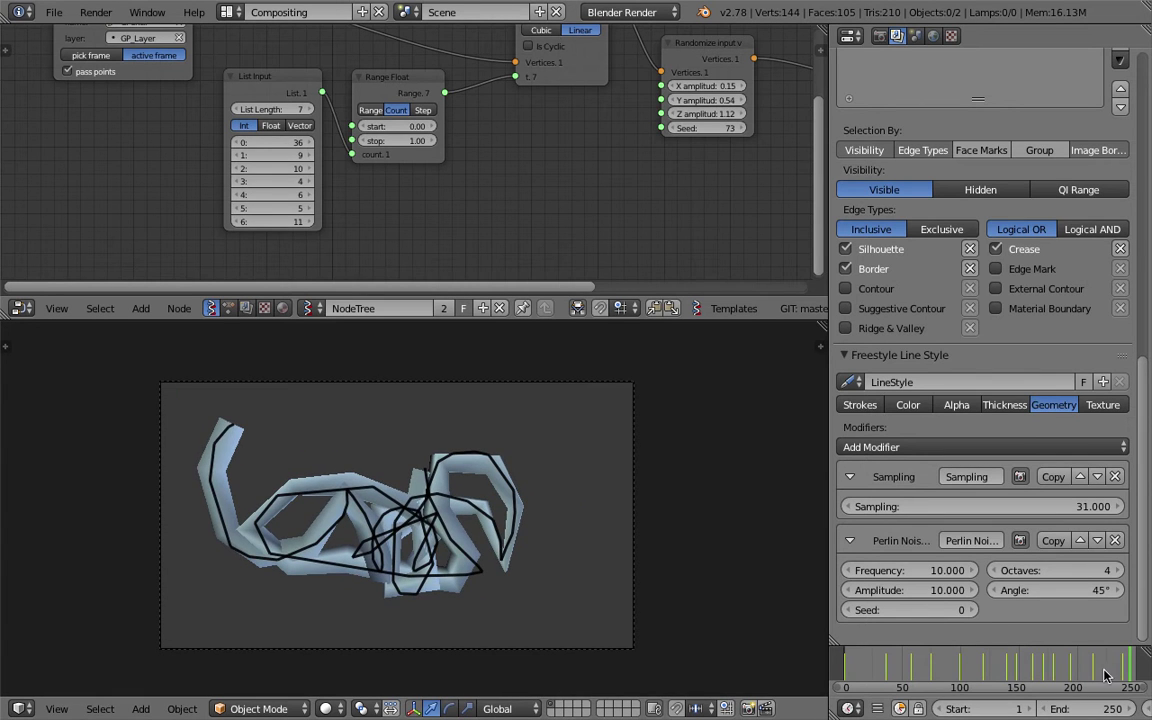
Go to about frame 228 and draw letter-like grease pencil strokes across the camera frame
left_click(1105, 673)
left_click_drag(210, 425, 233, 540)
left_click_drag(267, 430, 376, 514)
left_click_drag(473, 458, 486, 507)
mouse_move(438, 466)
left_mouse_down()
mouse_move(544, 462)
mouse_move(552, 501)
mouse_move(494, 431)
left_mouse_up()
left_click_drag(328, 560, 385, 520)
left_click_drag(405, 470, 440, 560)
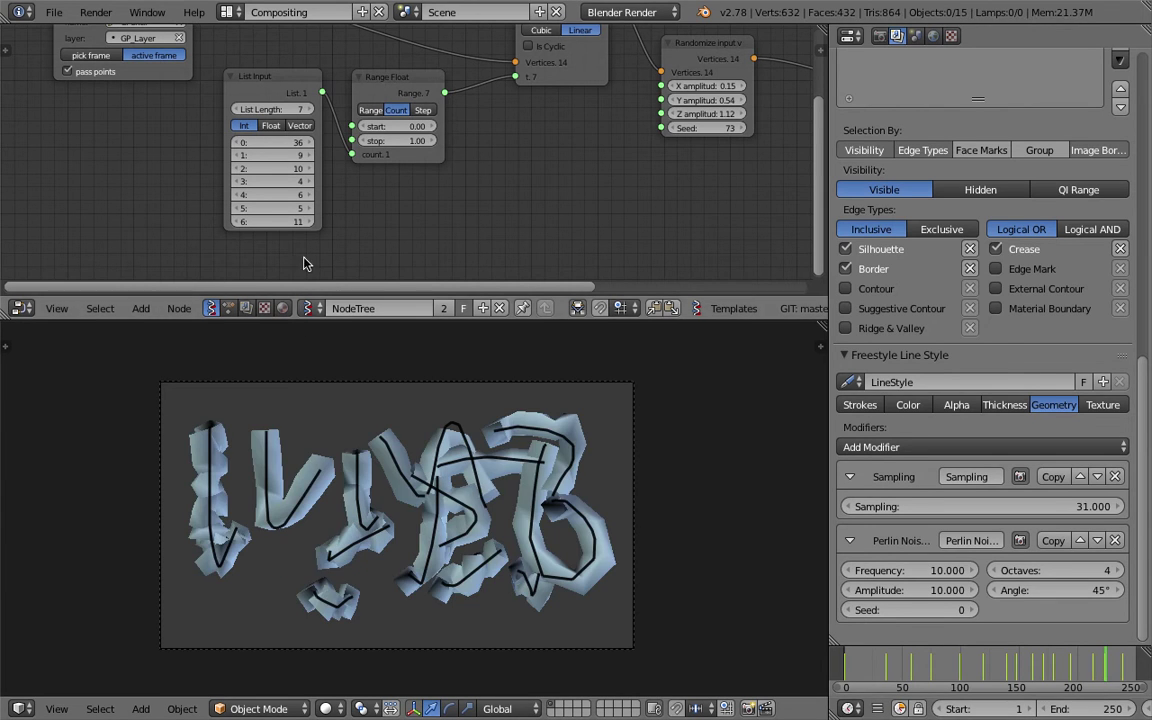
Set the seven List Input values to 12, 11, 8, 4, 9, 7 and 9, and play the animation
mouse_move(290, 142)
left_mouse_down()
mouse_move(242, 142)
mouse_move(312, 157)
mouse_move(262, 170)
mouse_move(292, 170)
mouse_move(308, 183)
mouse_move(290, 183)
mouse_move(310, 195)
mouse_move(300, 215)
mouse_move(330, 215)
mouse_move(274, 221)
left_mouse_up()
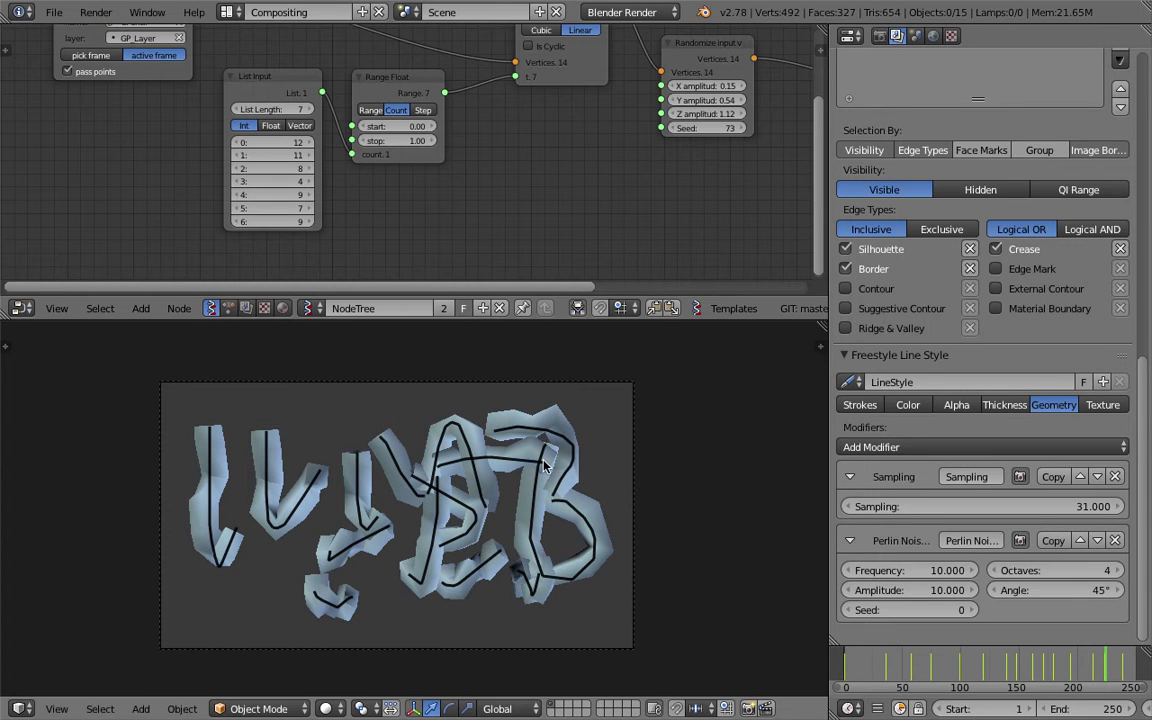
key("alt+a")
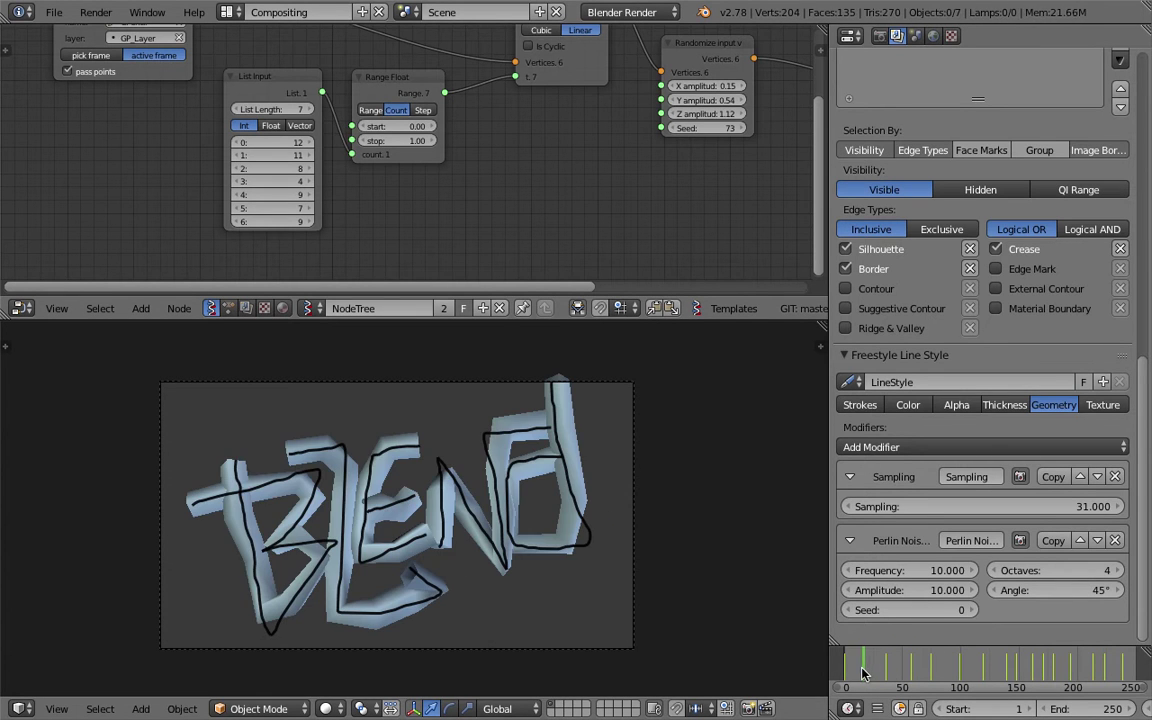
Render a still image of the BLEND lettering at frame 16 and close the render result
left_click(96, 12)
left_click(98, 31)
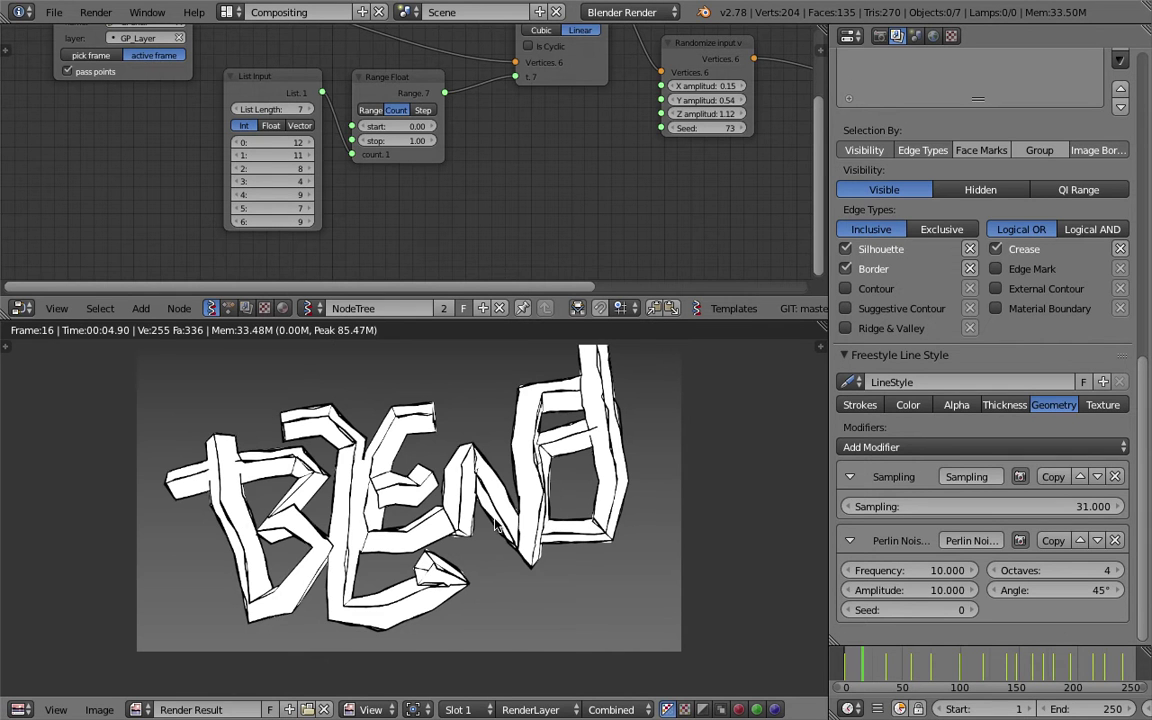
key("Escape")
Move the playhead to frame 132 and render a still image of the AKRA lettering
left_click(965, 672)
left_click_drag(968, 670, 997, 670)
left_click(96, 12)
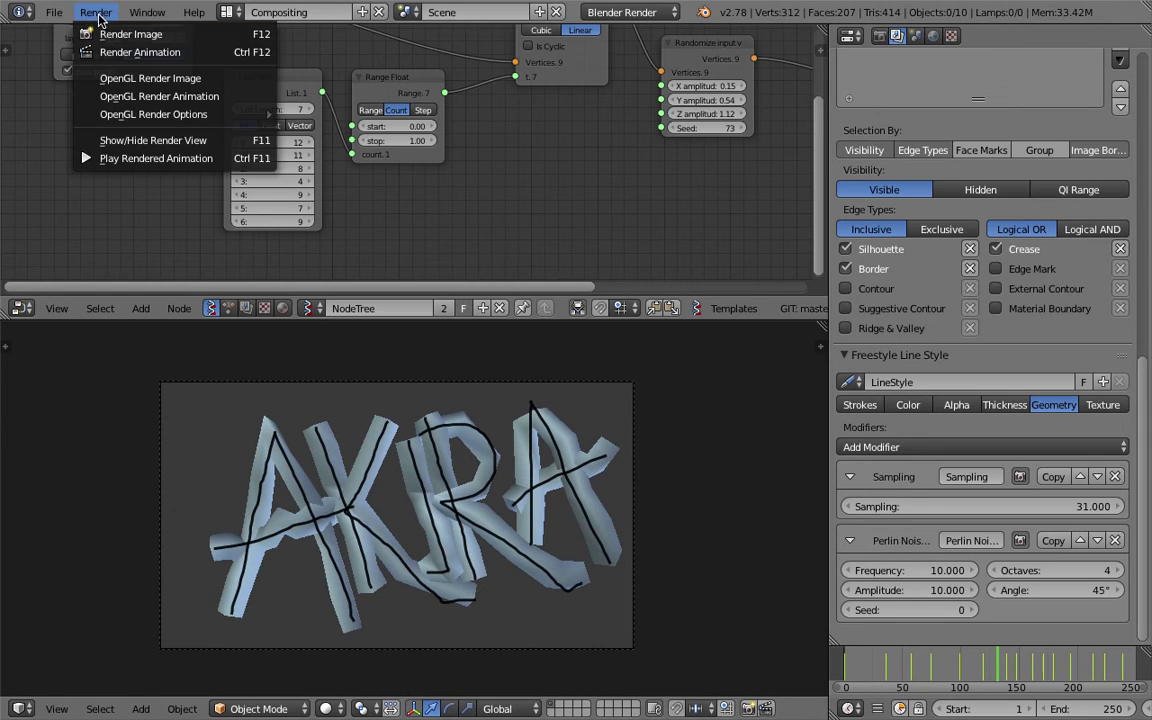
left_click(130, 34)
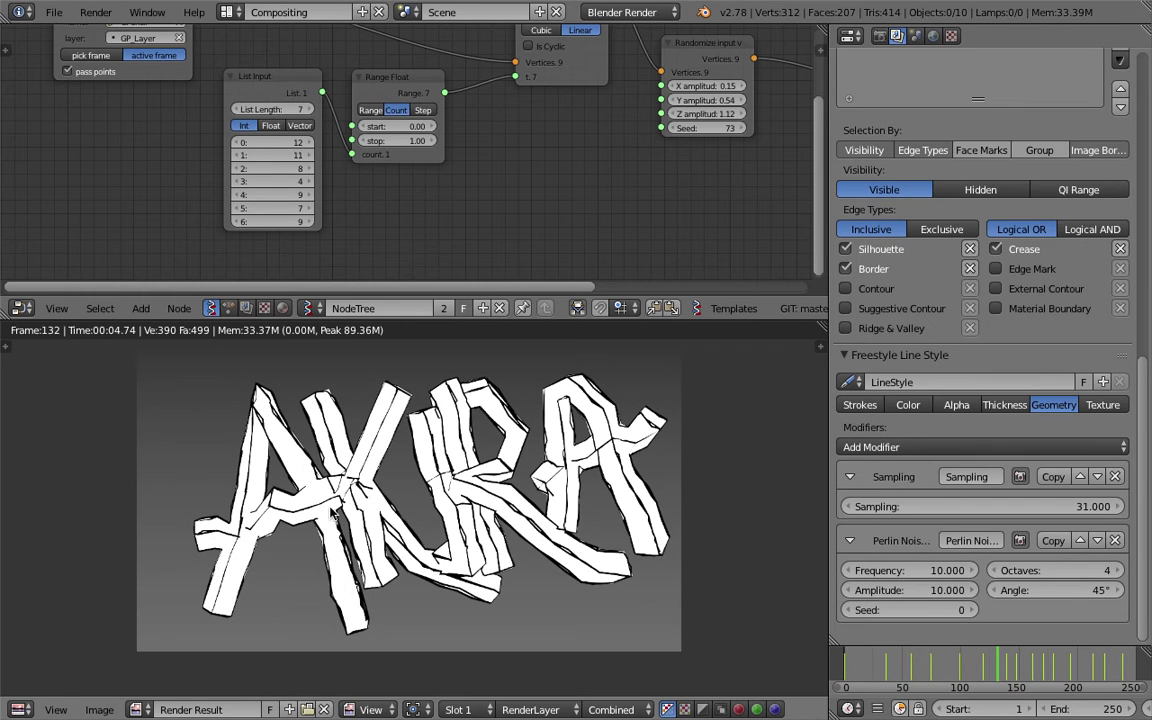
Examine the Freestyle outlines where the strokes overlap in the rendered AKRA lettering
scroll(323, 503, "up", 5)
scroll(267, 560, "down", 4)
scroll(308, 583, "down", 4)
scroll(363, 576, "up", 5)
scroll(362, 576, "up", 5)
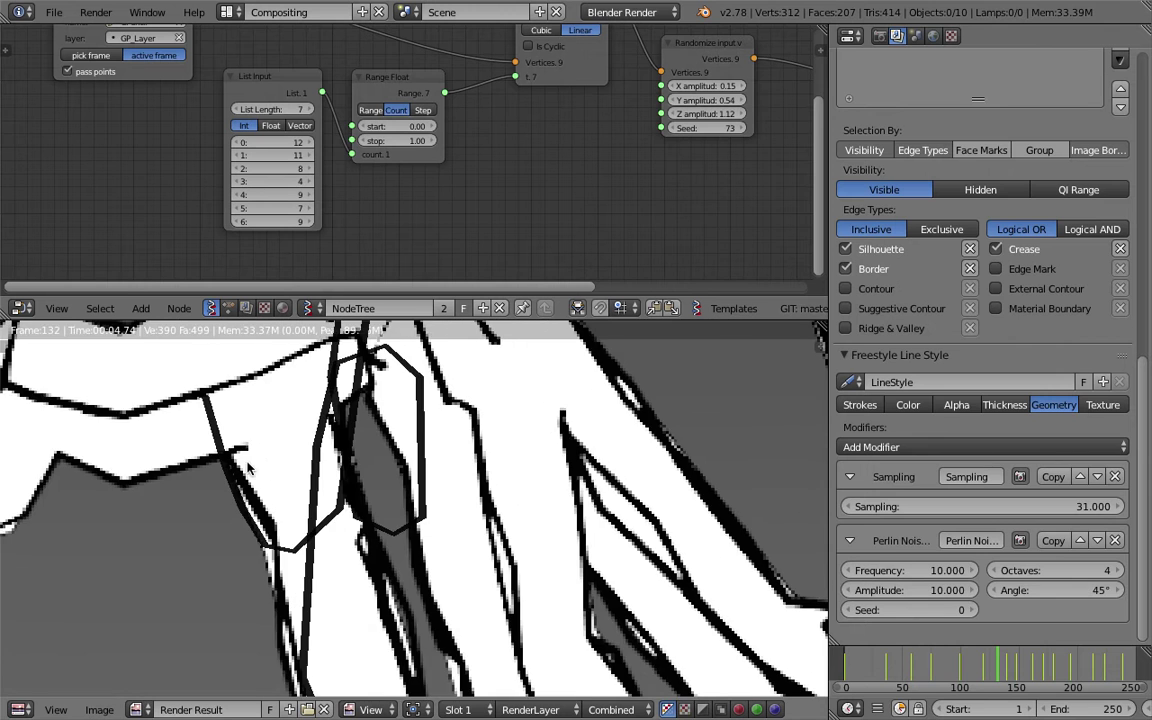
scroll(250, 468, "down", 3)
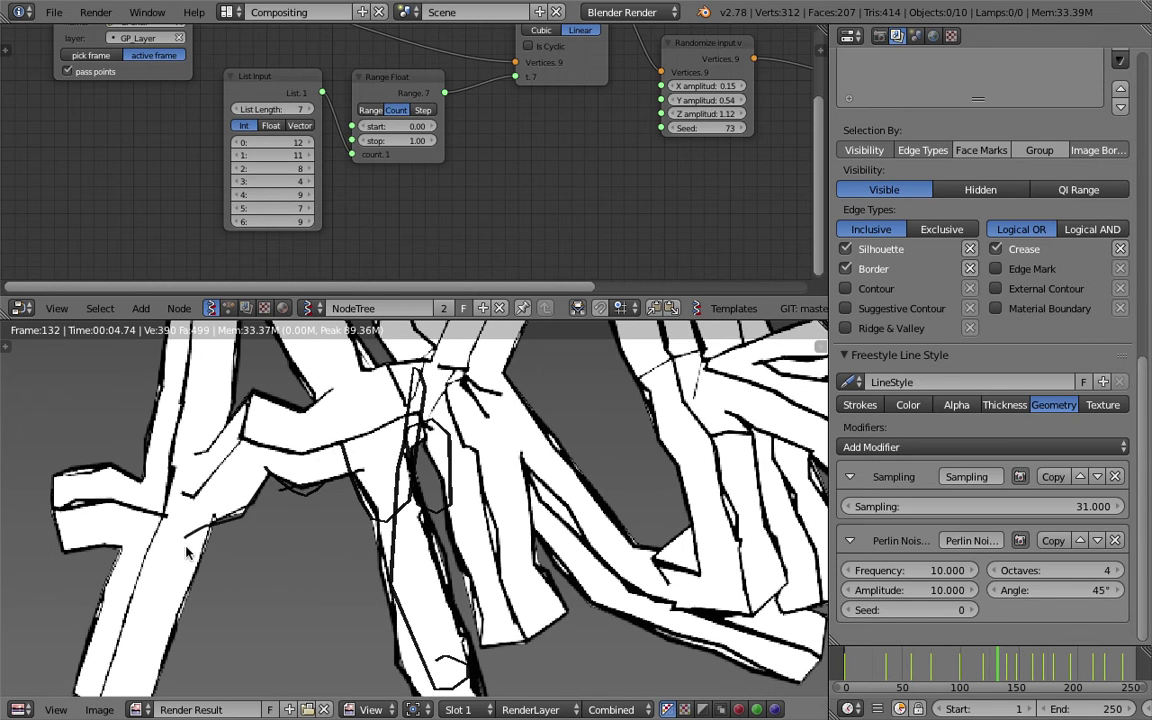
Sketch small freehand annotation strokes around the first letter A on the rendered image
scroll(190, 555, "down", 4)
left_click_drag(270, 416, 311, 458)
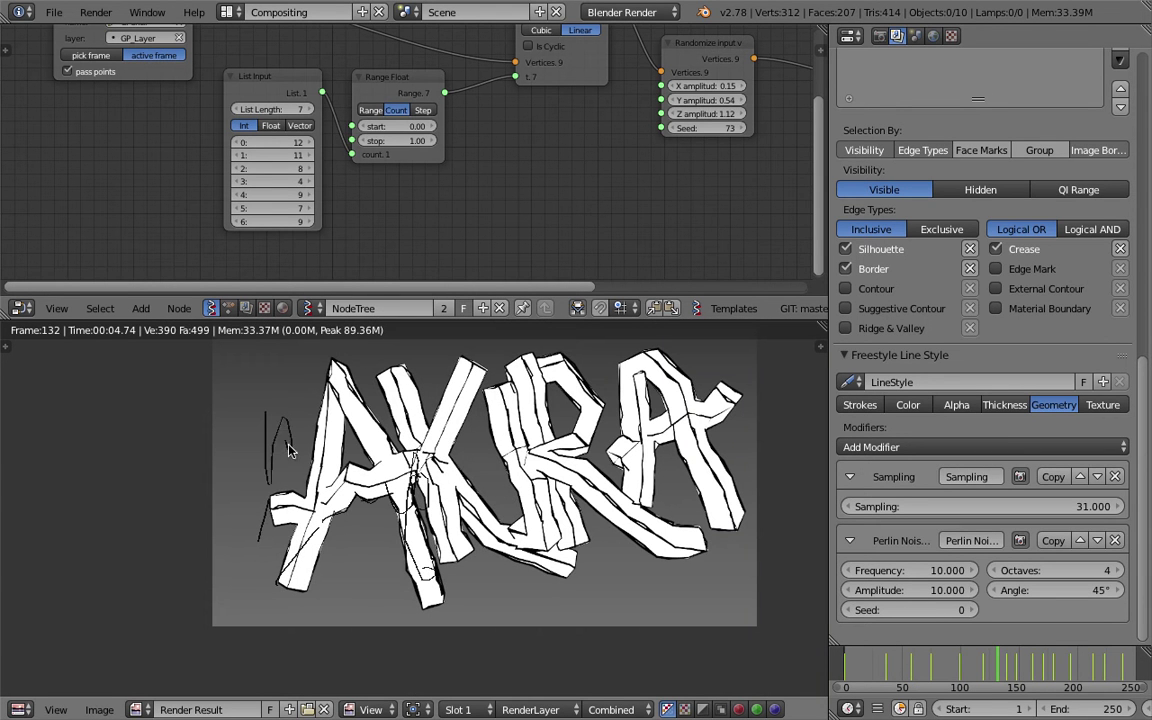
left_click_drag(341, 581, 382, 567)
scroll(408, 550, "up", 1)
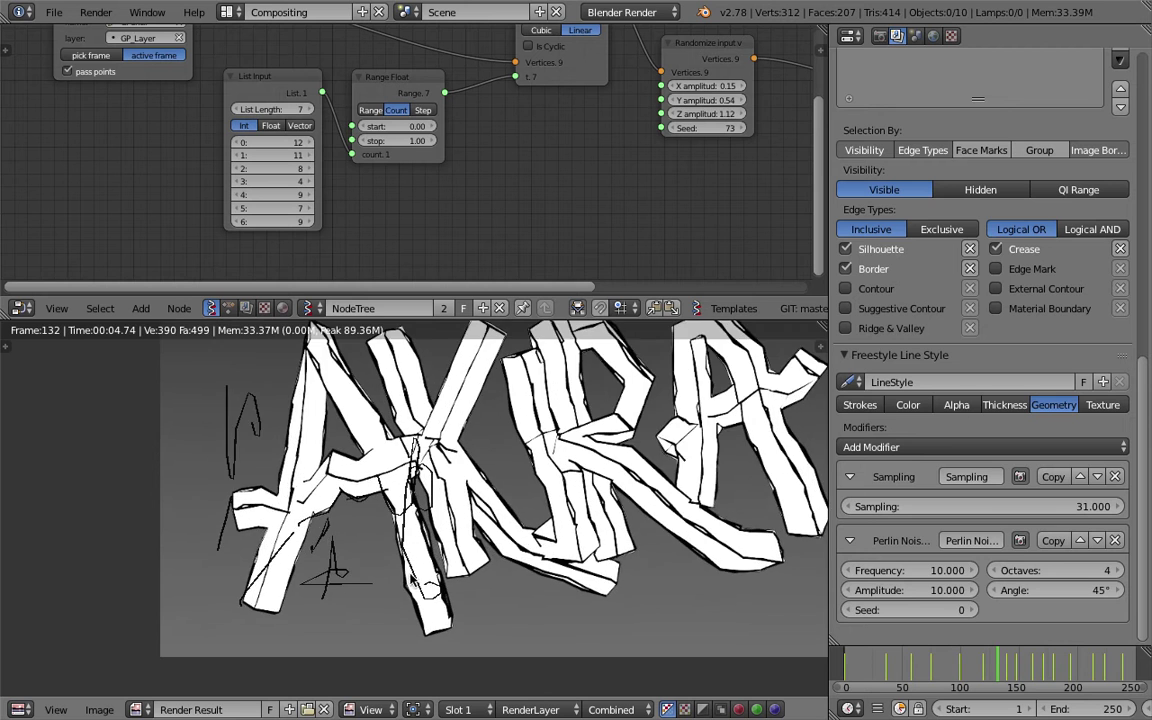
scroll(452, 575, "down", 2)
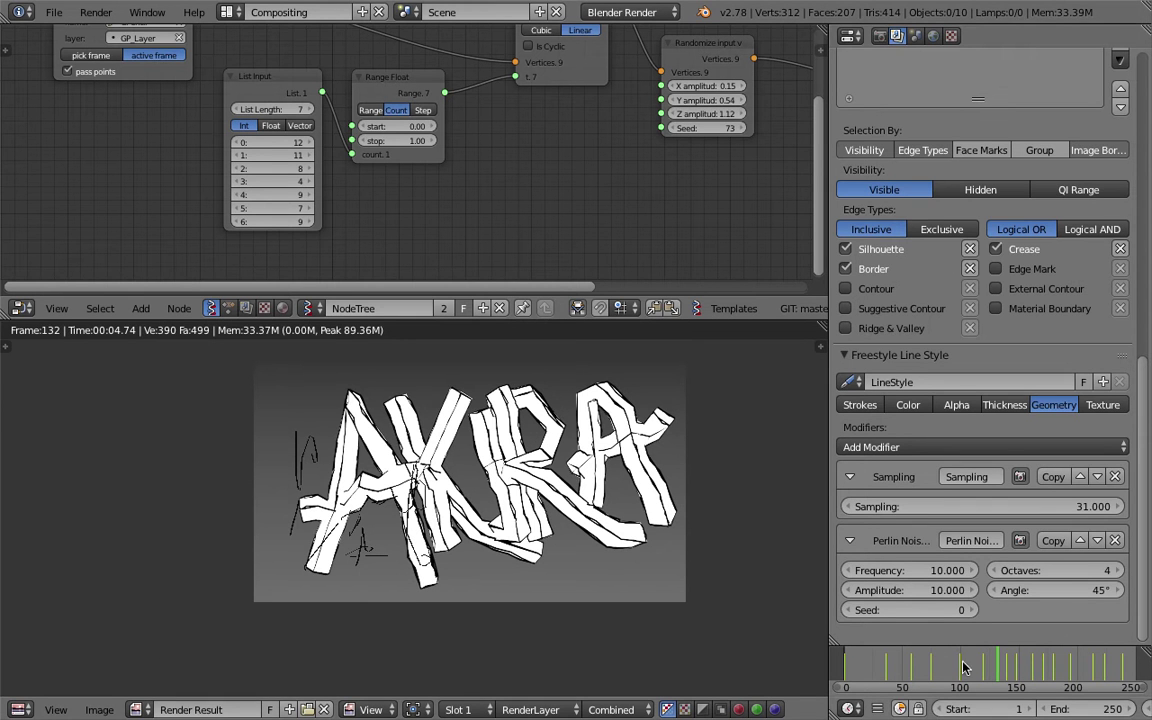
middle_click_drag(481, 452, 466, 463)
Return from the render result to the 3D view and select the Polyline Viewer node
key("F11")
scroll(410, 411, "up", 1)
scroll(409, 428, "down", 1)
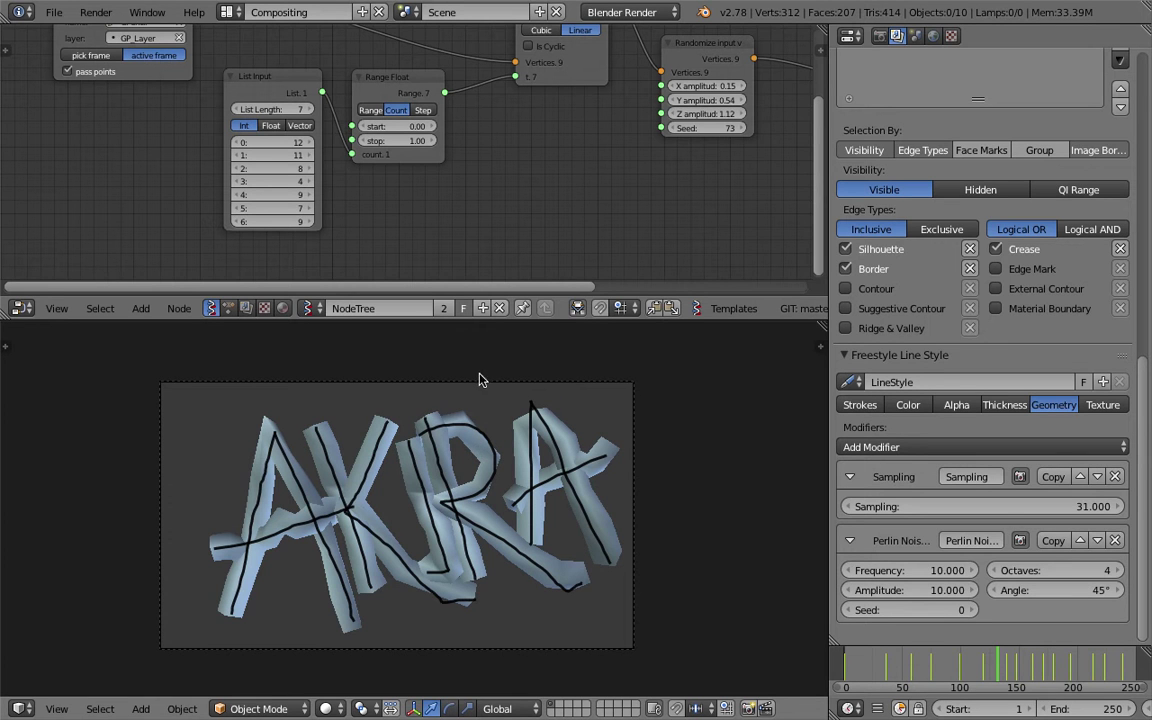
scroll(500, 198, "down", 1)
middle_click_drag(500, 198, 315, 216)
scroll(440, 226, "down", 1)
middle_click_drag(442, 226, 416, 240)
scroll(470, 218, "down", 1)
left_click_drag(672, 166, 670, 170)
middle_click_drag(670, 170, 678, 167)
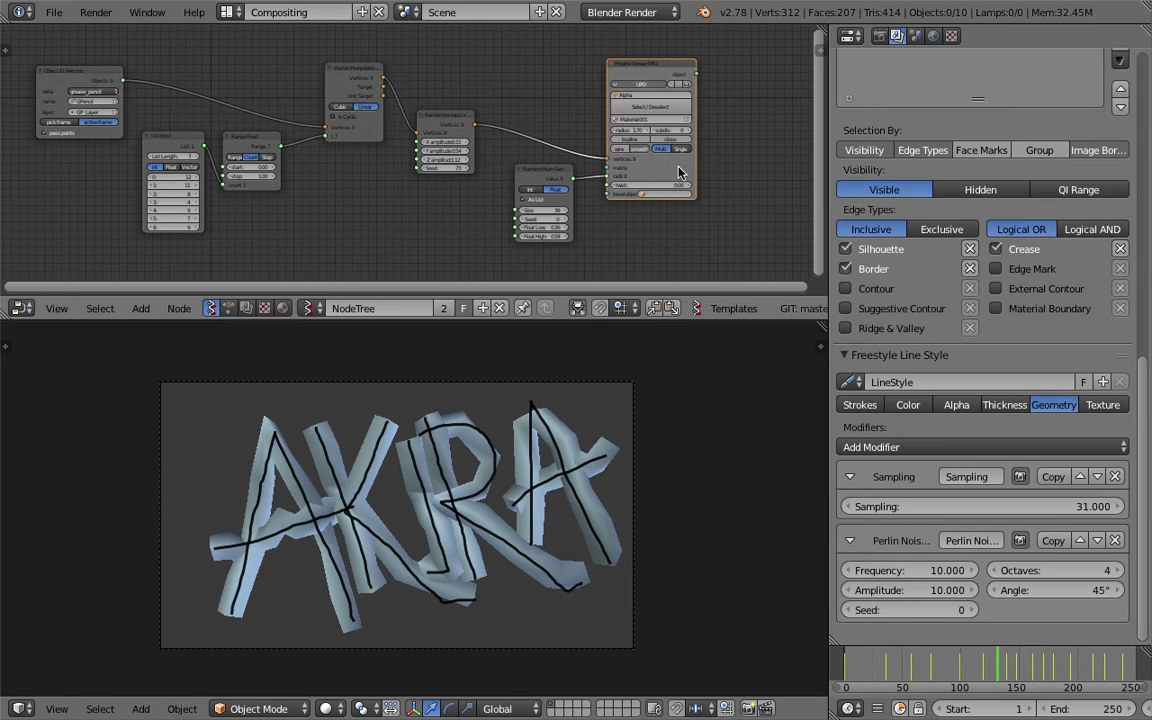
Move the playhead to about frame 102 and maximize the node editor
mouse_move(966, 664)
left_mouse_down()
mouse_move(1016, 668)
mouse_move(962, 664)
left_mouse_up()
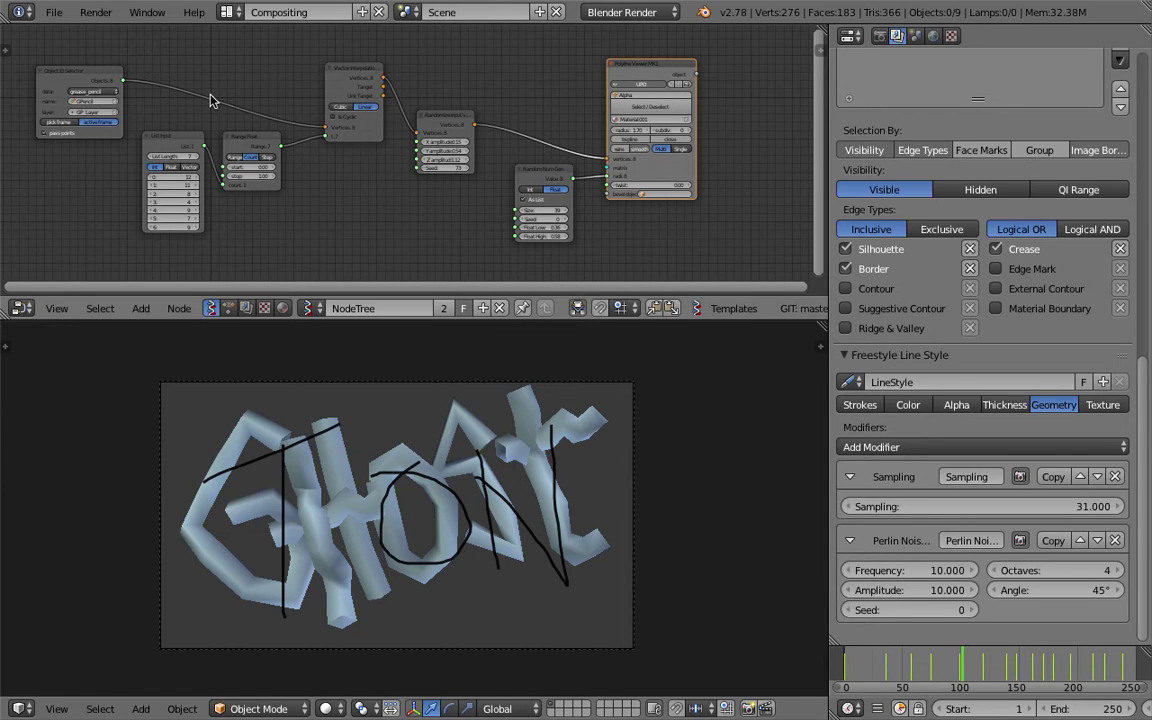
middle_click_drag(210, 164, 219, 167)
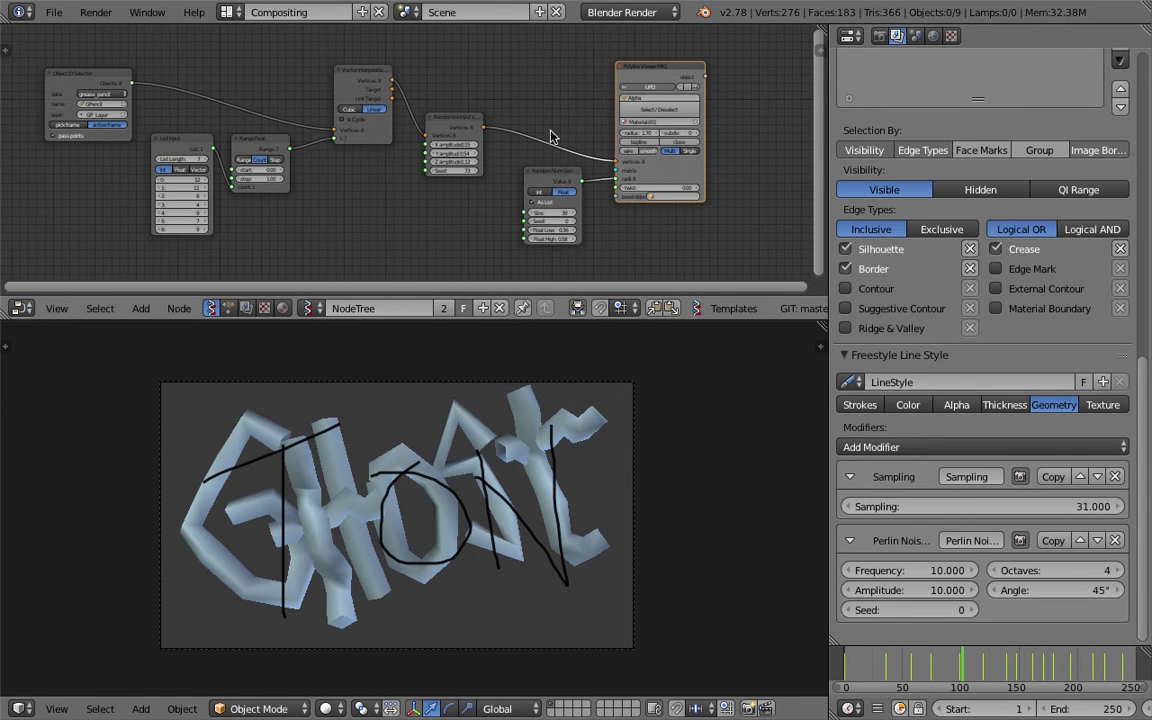
scroll(256, 133, "up", 3)
middle_click_drag(247, 134, 321, 114)
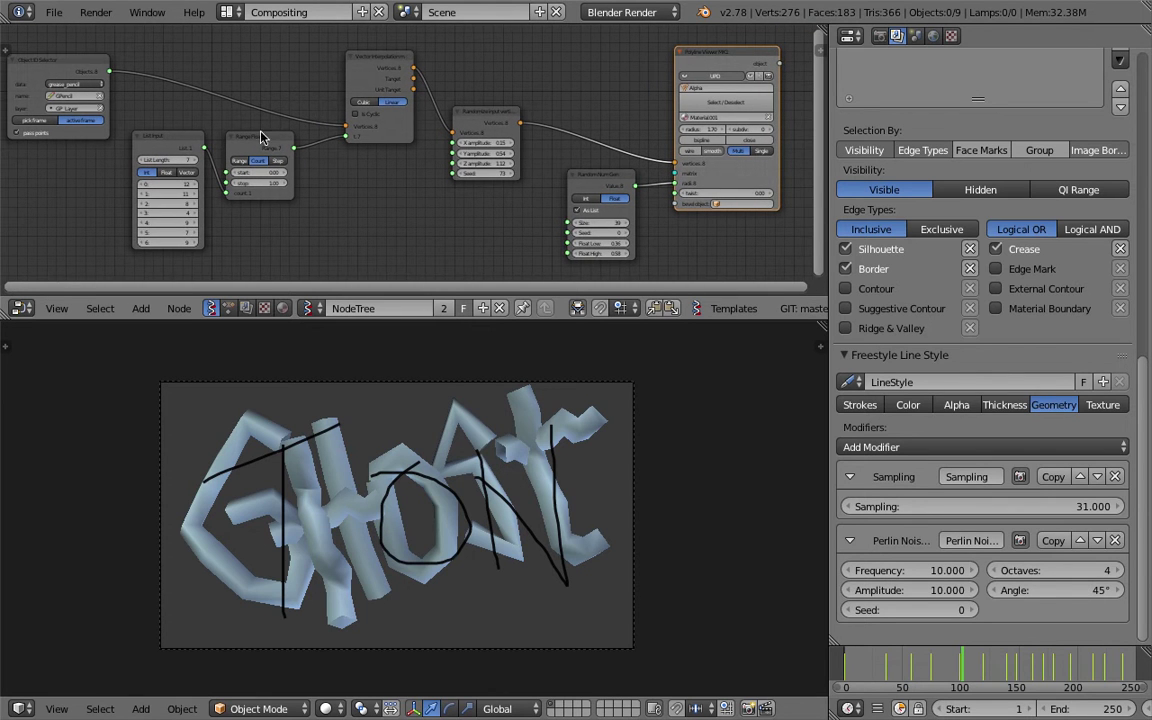
key("ctrl+Up")
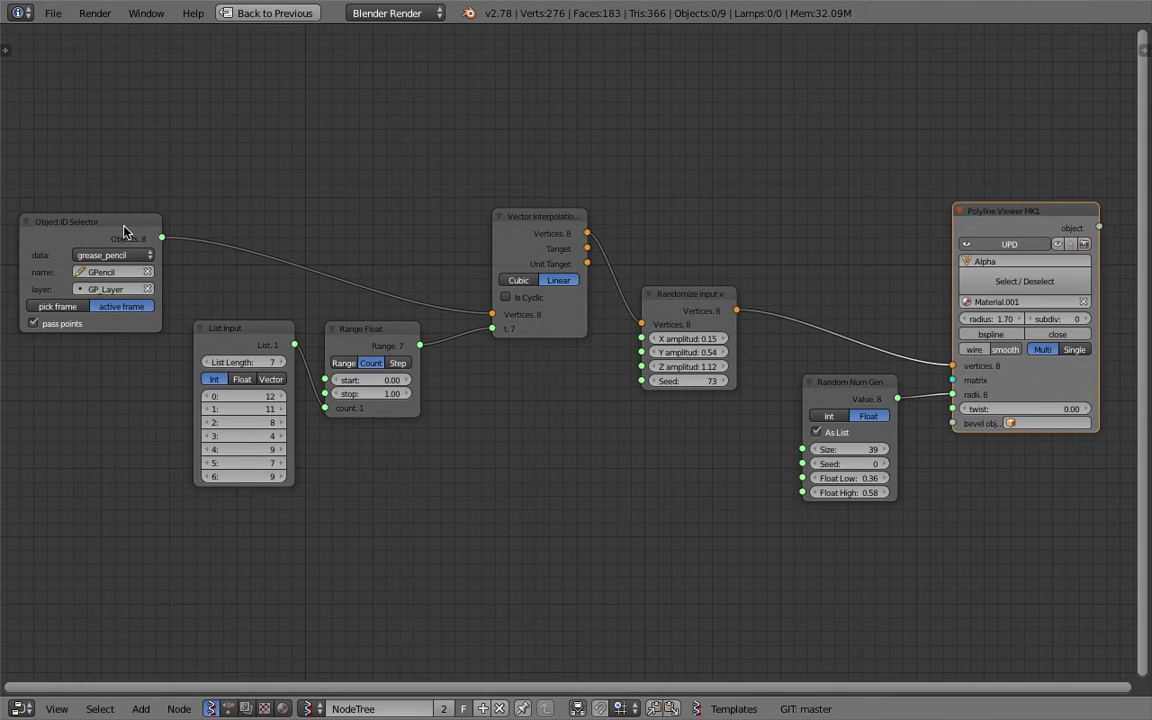
Rearrange the Object ID Selector, List Input and Range Float nodes, placing the Object ID Selector above the other two
left_click_drag(111, 205, 121, 182)
left_click_drag(231, 324, 244, 298)
left_click_drag(362, 329, 396, 336)
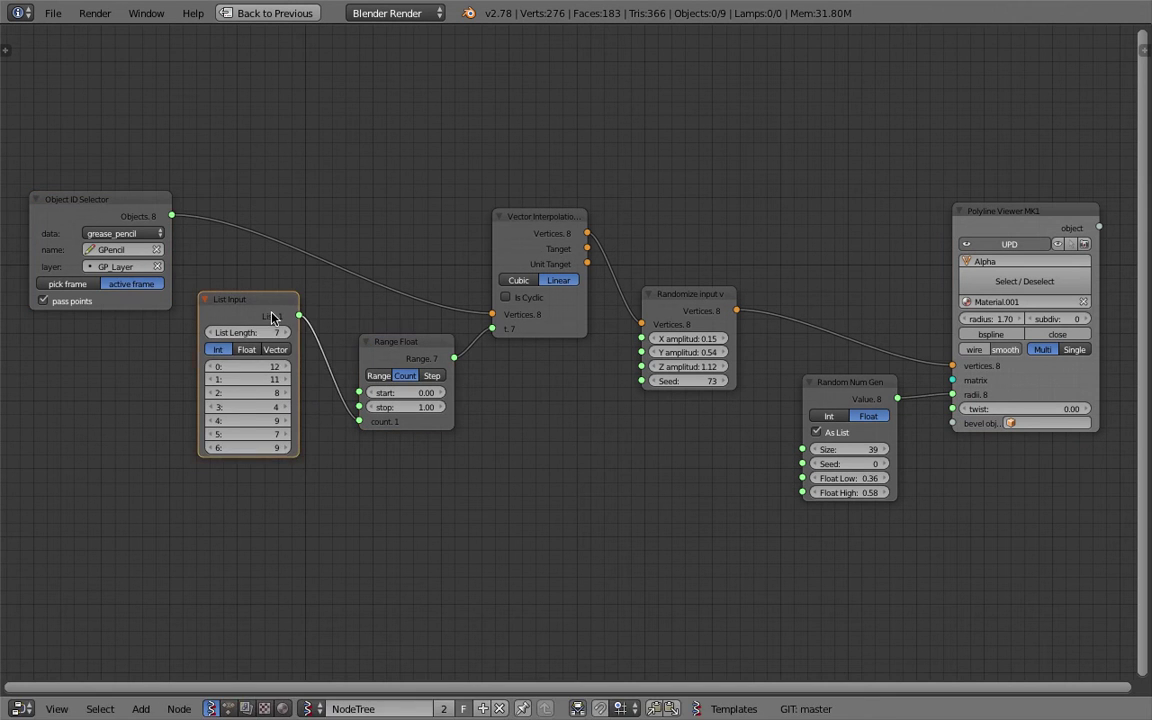
left_click_drag(272, 319, 275, 349)
left_click_drag(145, 200, 318, 160)
scroll(290, 152, "up", 1)
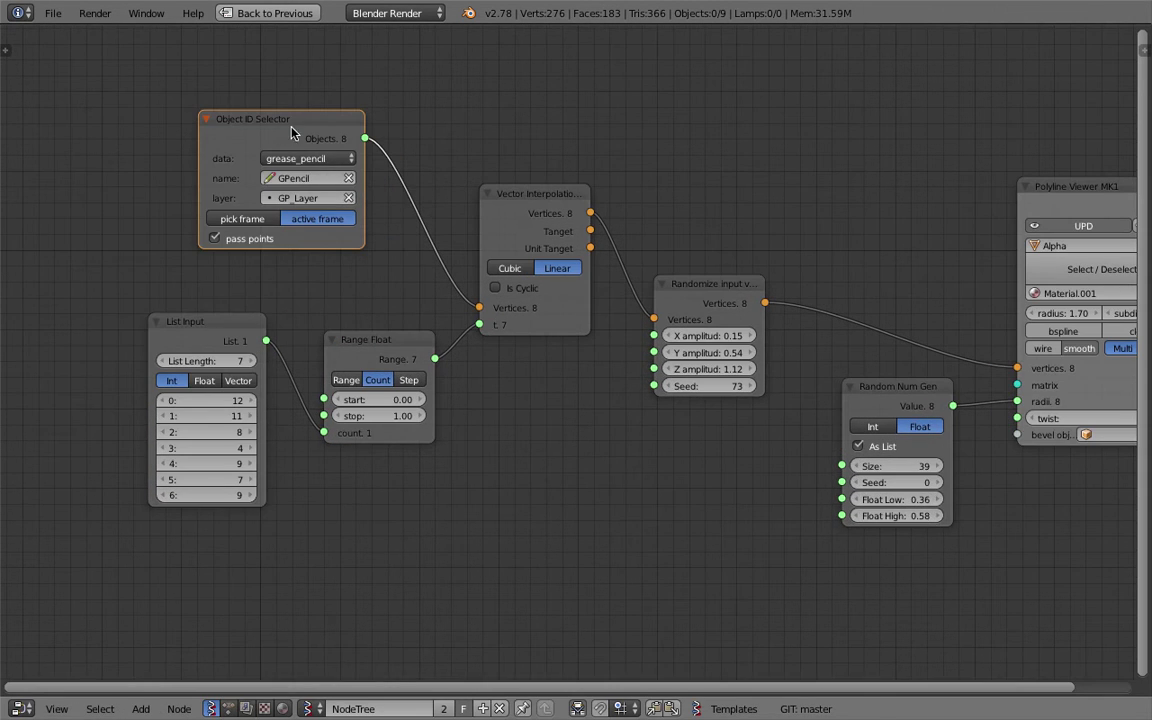
key("Home")
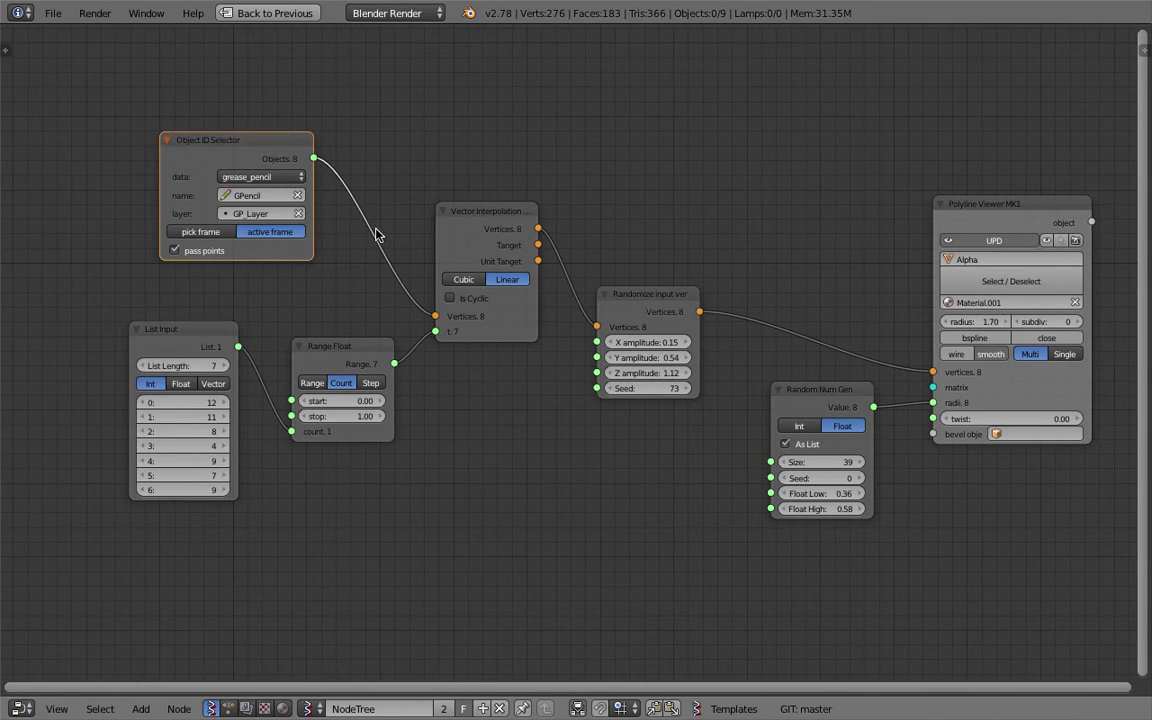
left_click_drag(282, 162, 278, 175)
scroll(278, 175, "up", 2)
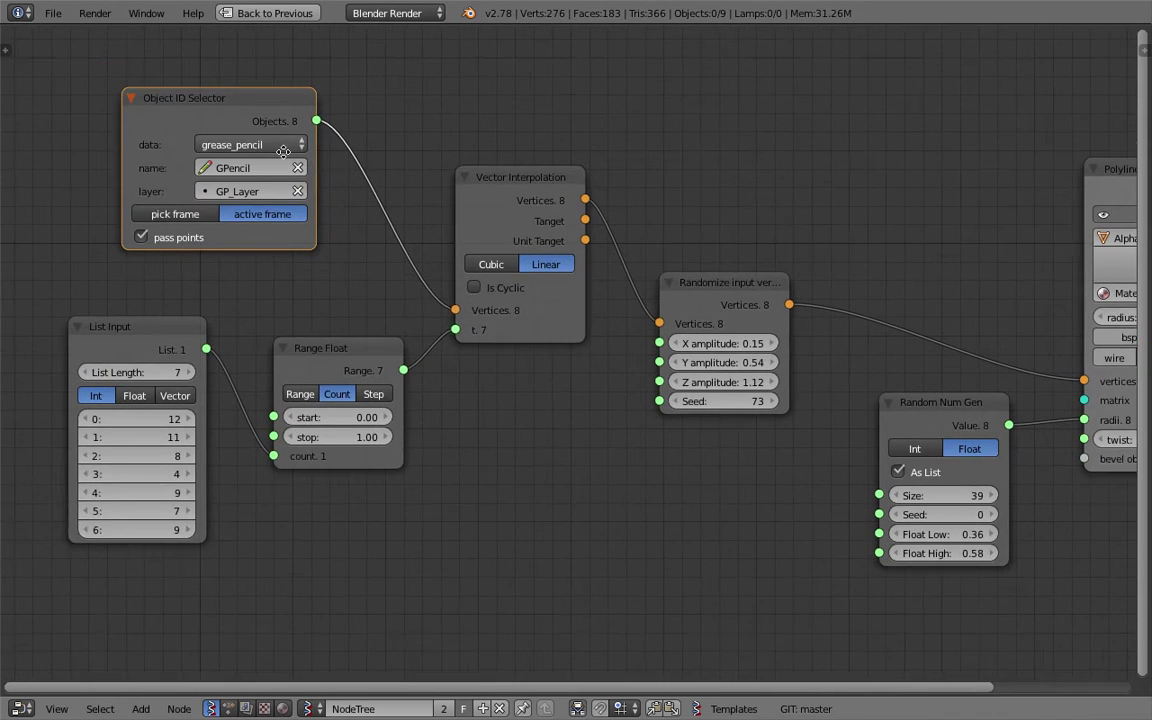
middle_click_drag(283, 151, 296, 154)
scroll(310, 135, "down", 1)
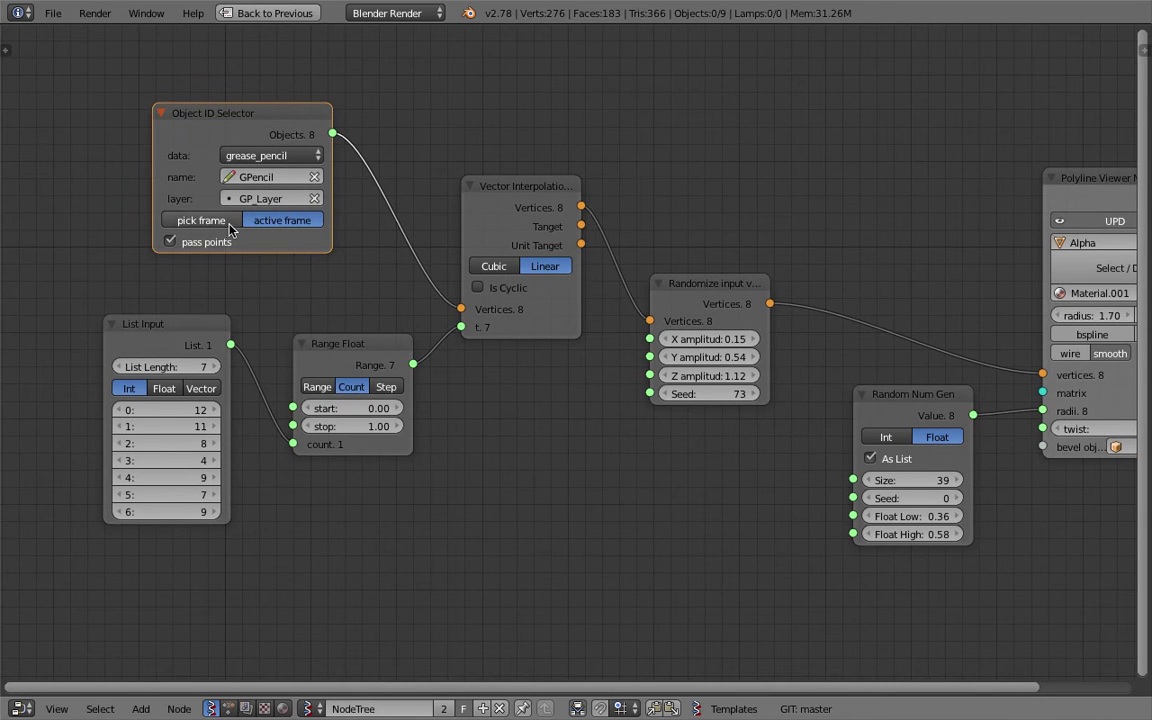
Reposition the List Input, Range Float and Randomize input nodes, and move and widen the Vector Interpolation node to show its full title
scroll(226, 277, "down", 2)
left_click_drag(113, 305, 124, 302)
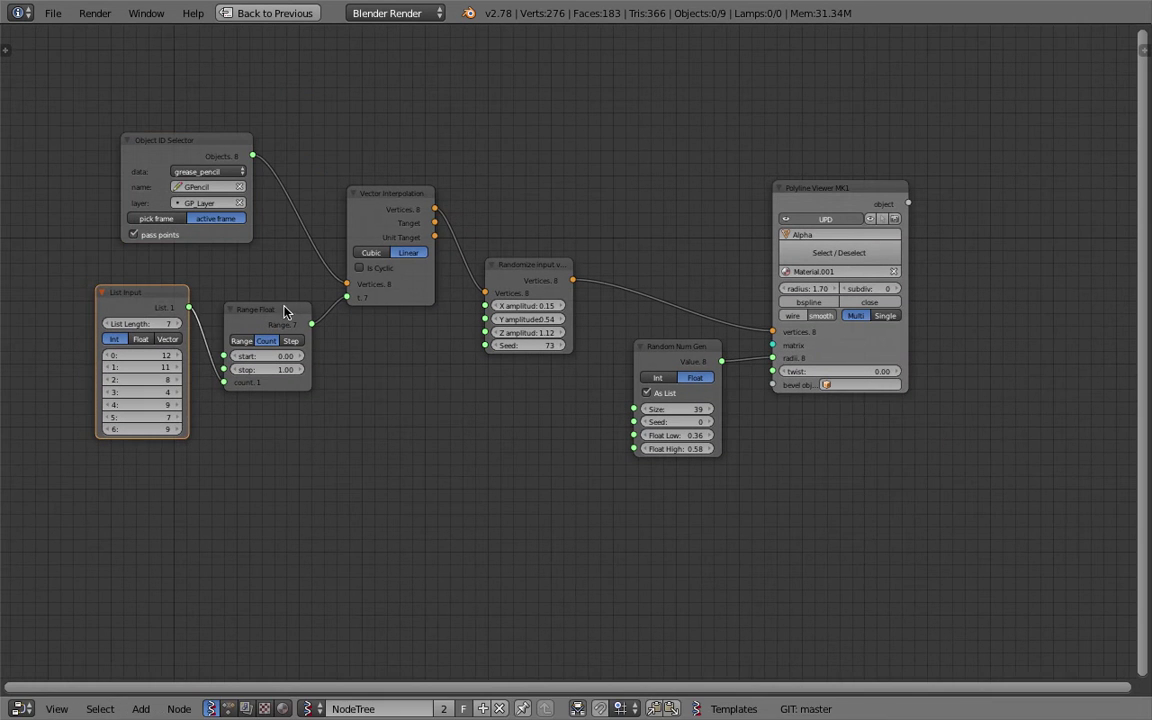
left_click_drag(298, 305, 302, 291)
left_click_drag(395, 209, 464, 180)
mouse_move(555, 278)
left_mouse_down()
mouse_move(553, 257)
mouse_move(562, 264)
left_mouse_up()
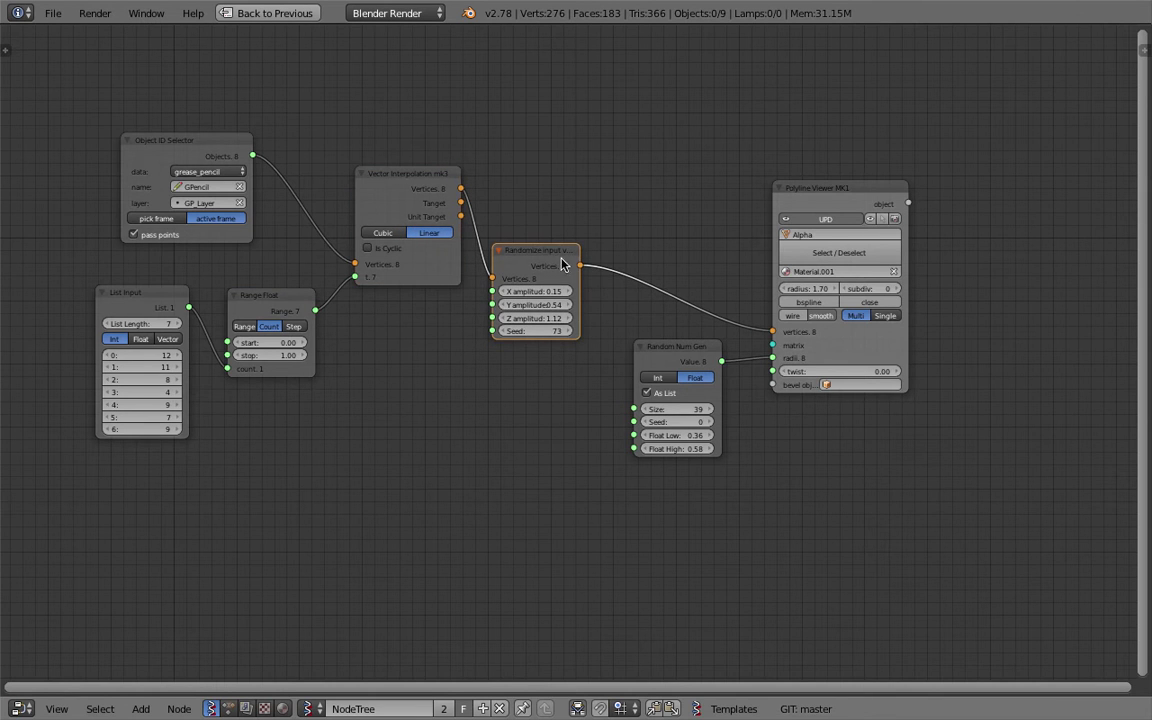
scroll(557, 268, "up", 2)
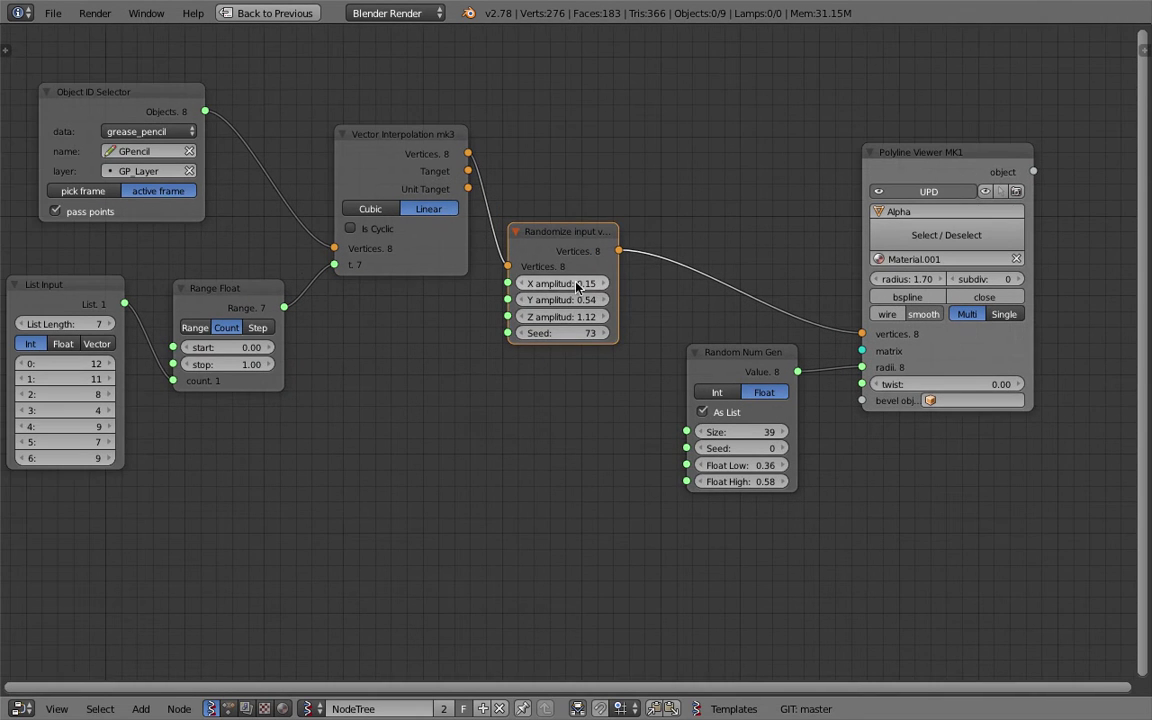
Move the Random Num Gen and Polyline Viewer nodes higher and closer to the rest of the node chain
middle_click_drag(562, 278, 598, 288)
left_click_drag(766, 361, 735, 337)
left_click_drag(931, 176, 898, 114)
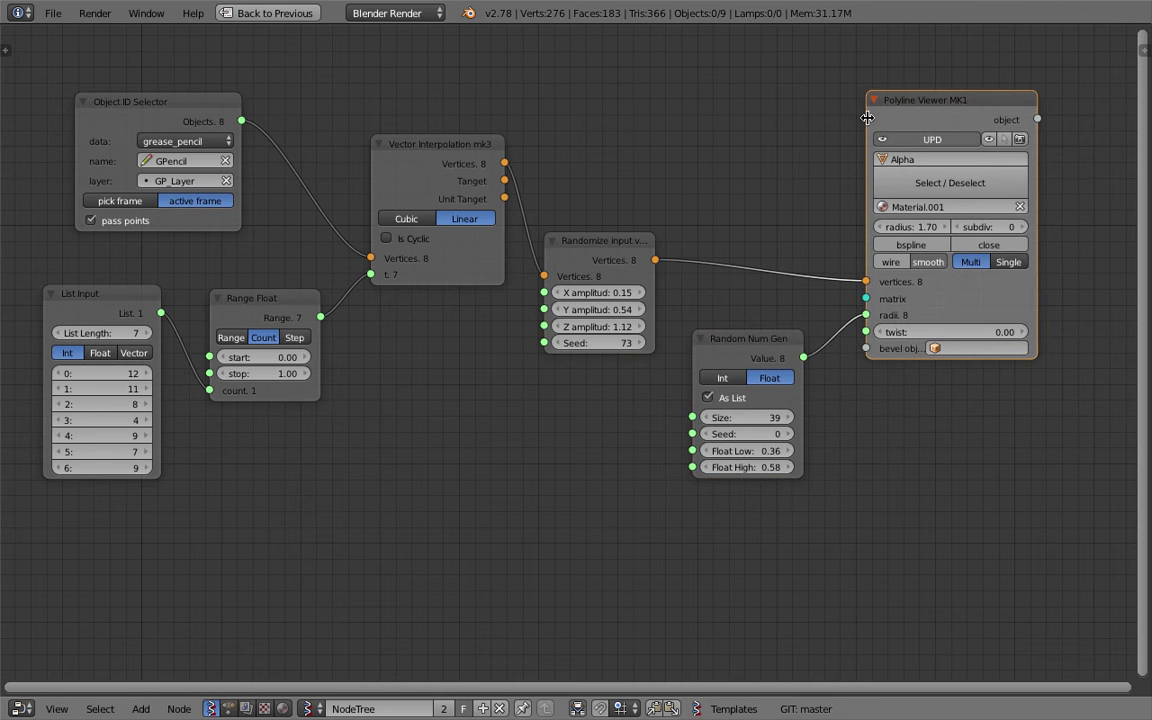
scroll(729, 238, "down", 1)
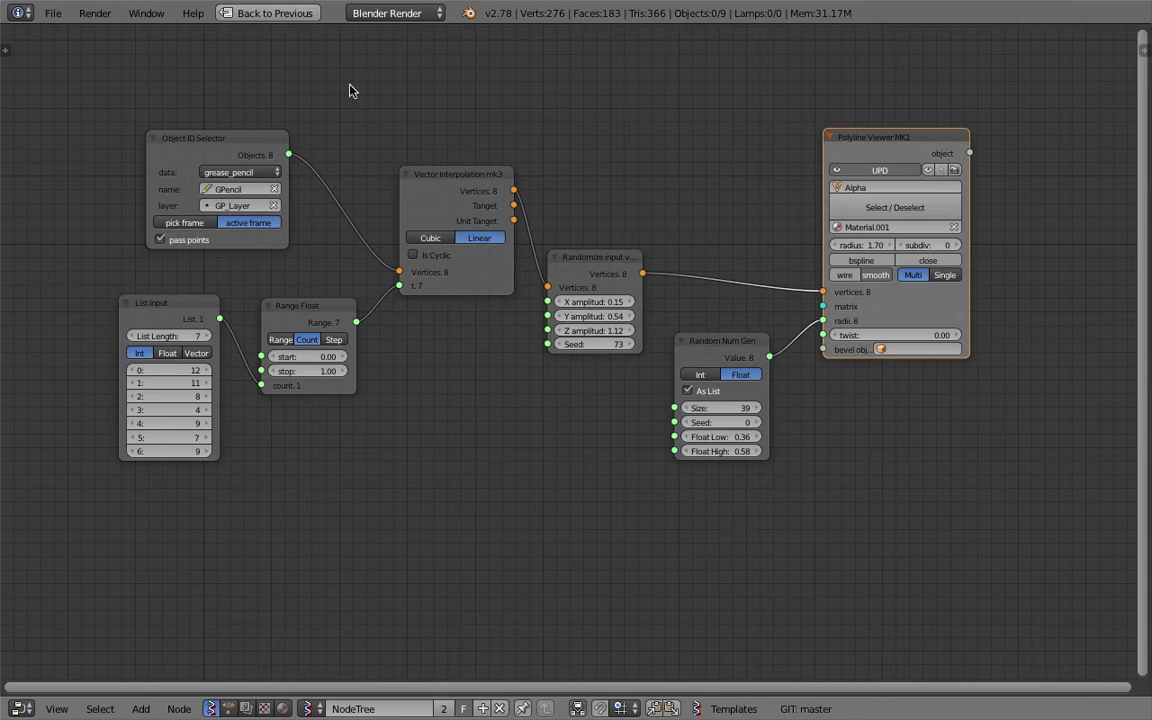
Restore the split layout and set the Random Num Gen node to size 34, seed 23, Float Low -0.09 and Float High 1.18
left_click(262, 14)
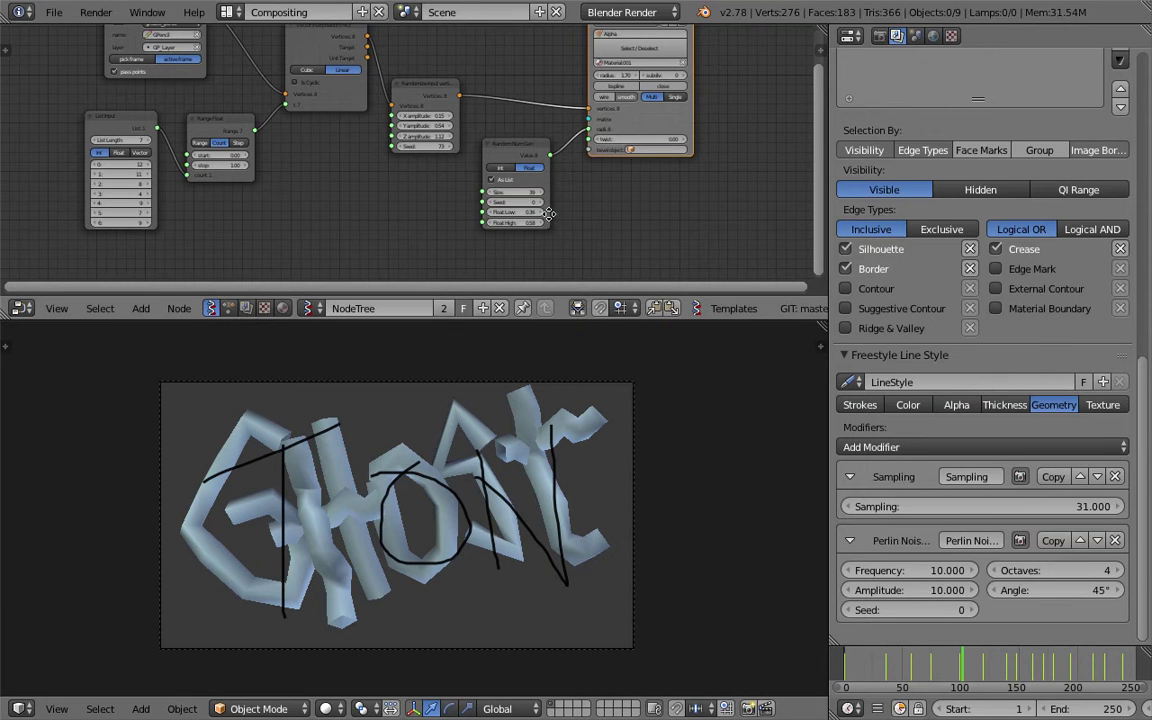
middle_click_drag(551, 228, 499, 206)
scroll(499, 206, "up", 5)
left_click_drag(480, 191, 565, 176)
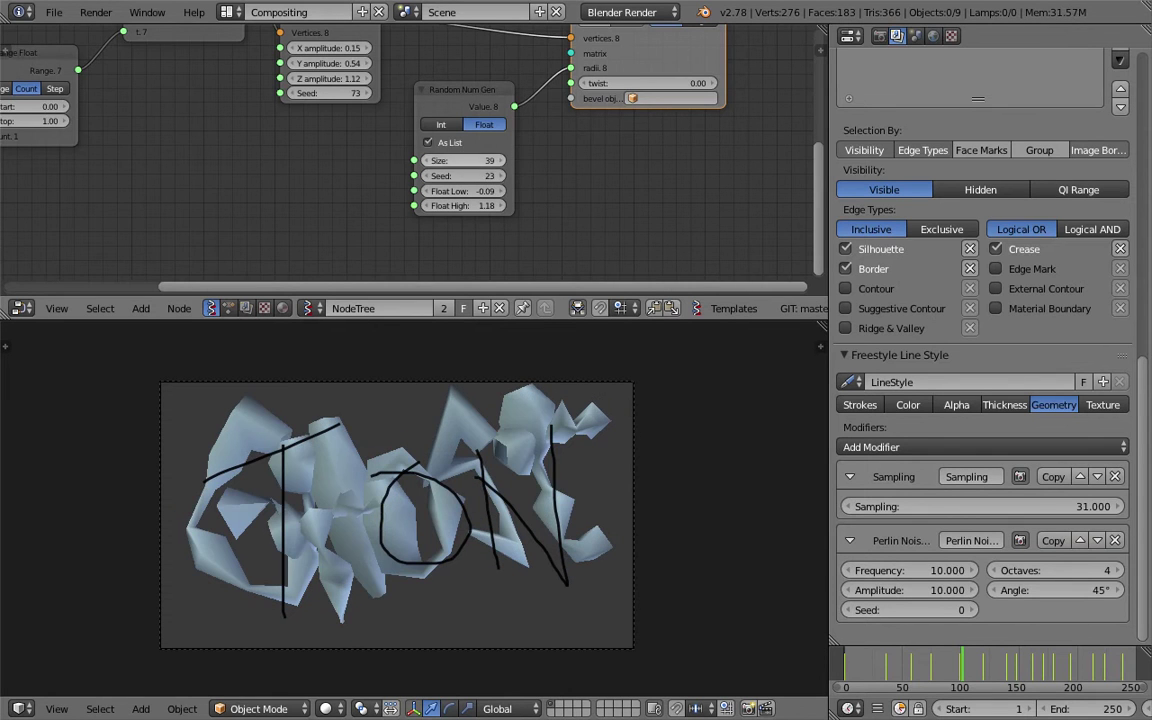
scroll(615, 525, "down", 4)
scroll(628, 231, "down", 1)
middle_click_drag(615, 211, 628, 231)
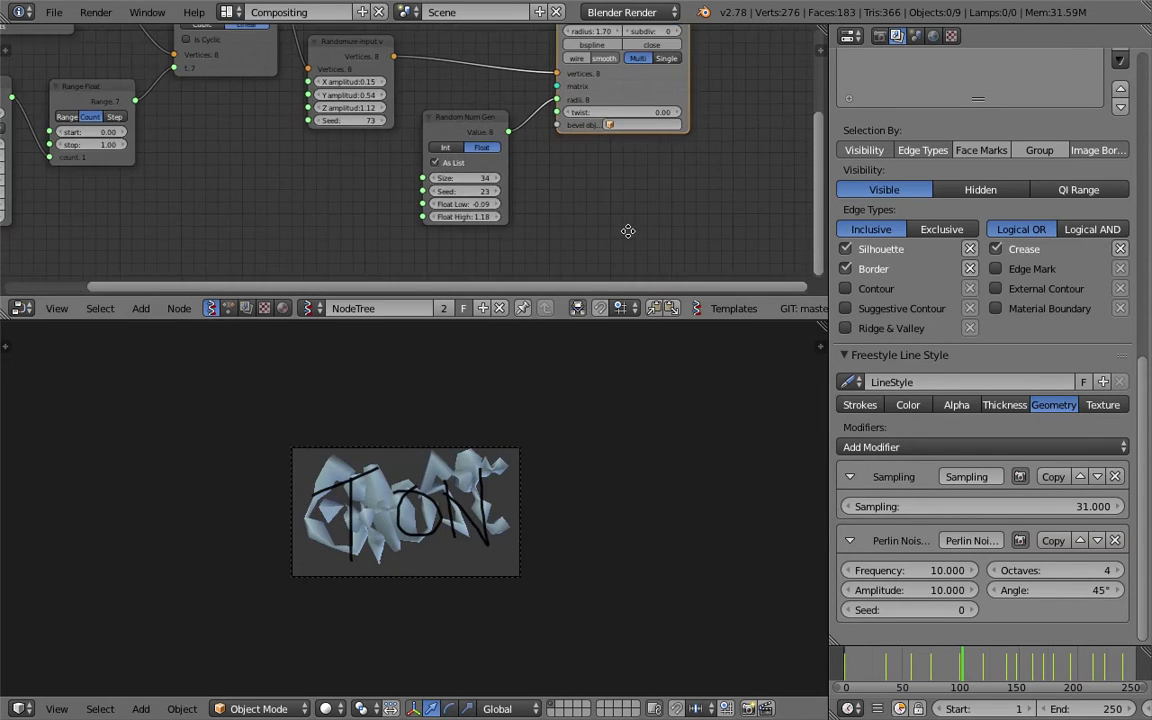
scroll(625, 220, "down", 2)
Start a new file and delete all of the default objects from the scene
left_click(54, 12)
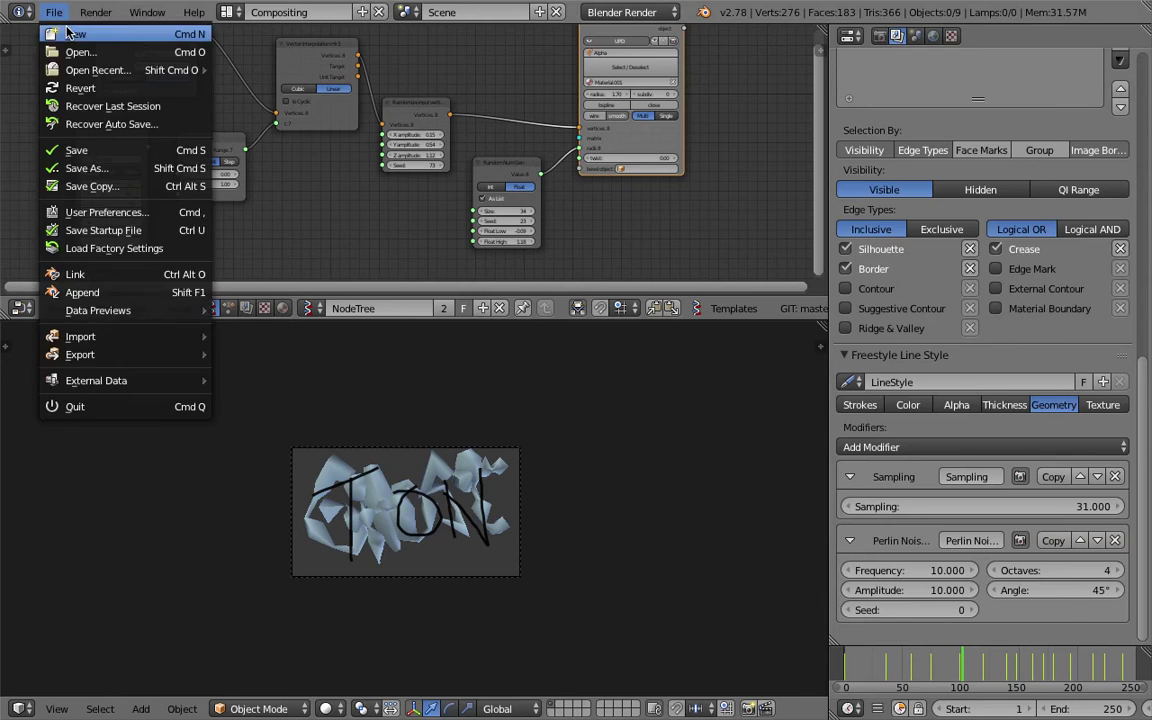
left_click(70, 34)
left_click(100, 48)
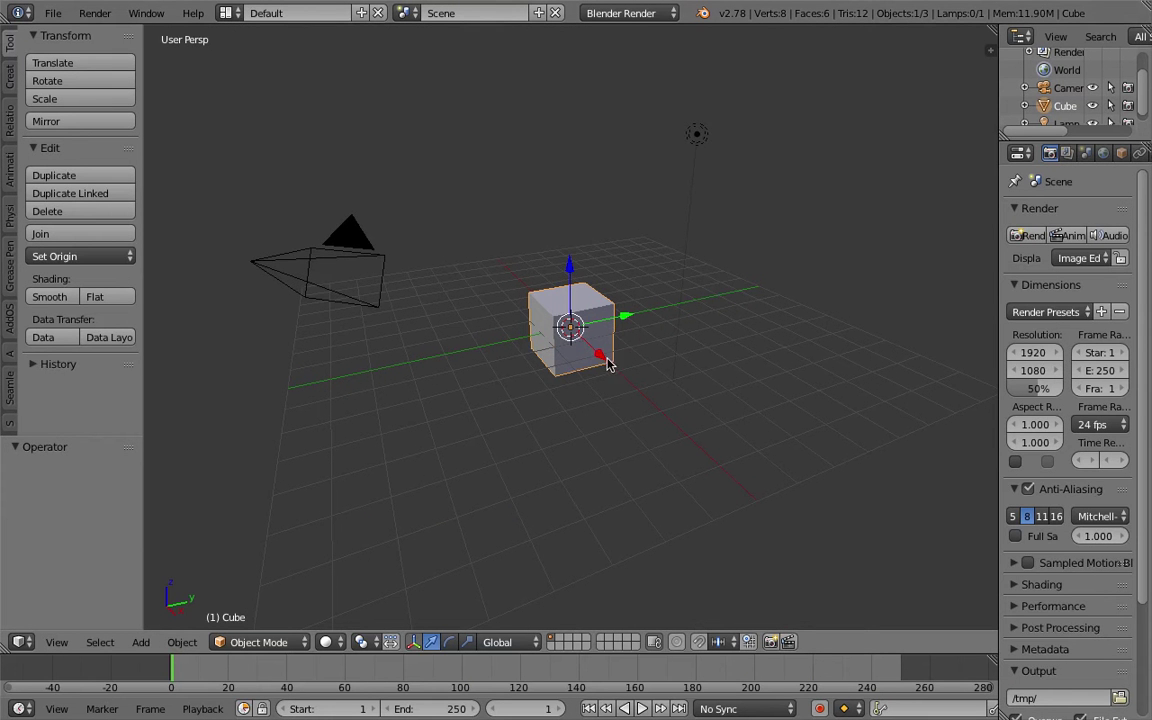
key("a")
key("a")
key("x")
left_click(600, 344)
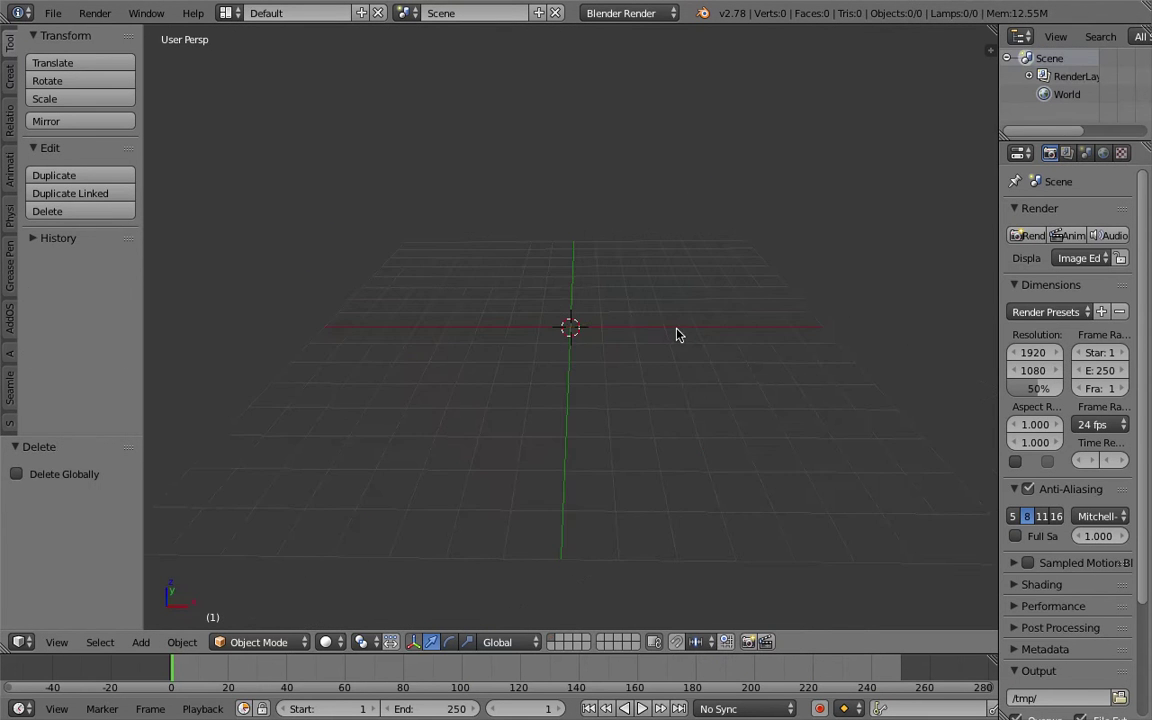
Show the splash screen to check the program version and close it again
left_click(193, 13)
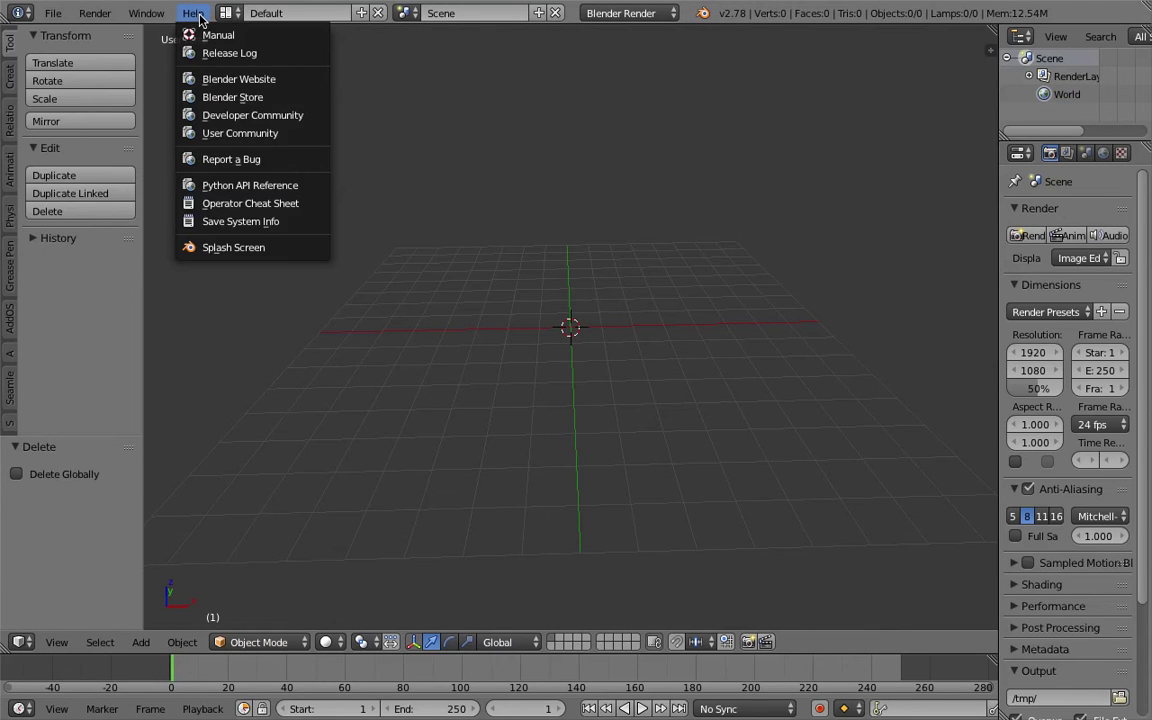
left_click(300, 248)
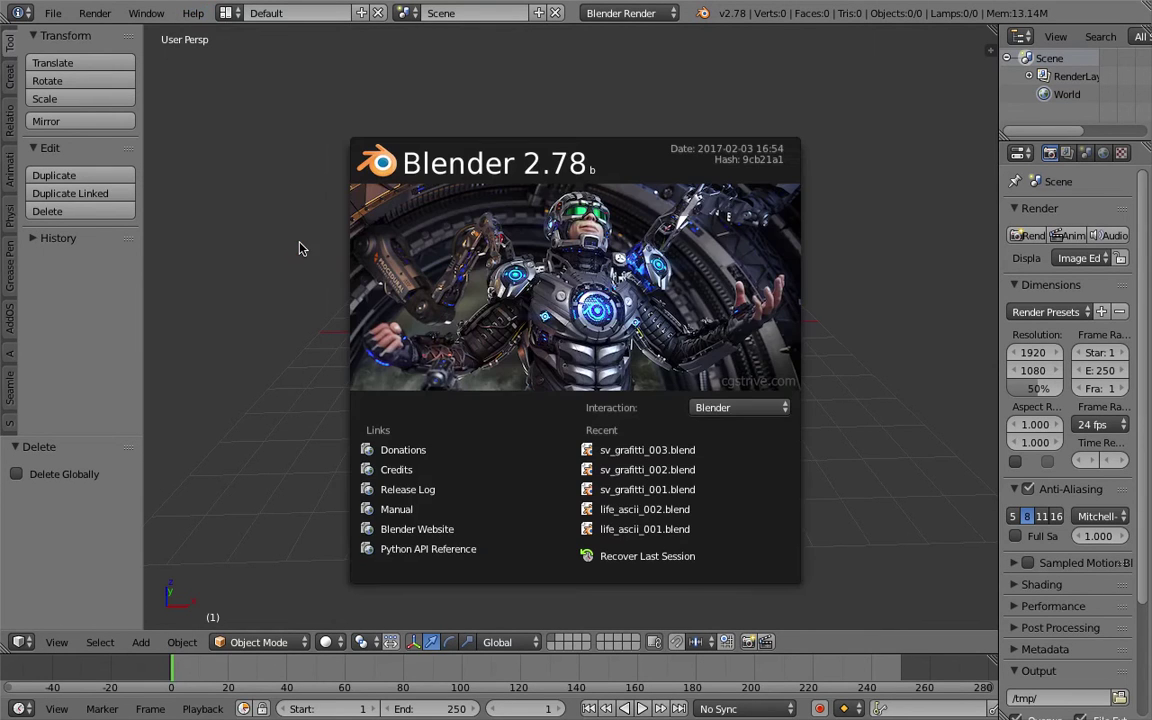
left_click(587, 127)
Switch the screen layout to Compositing
left_click(226, 13)
left_click(257, 77)
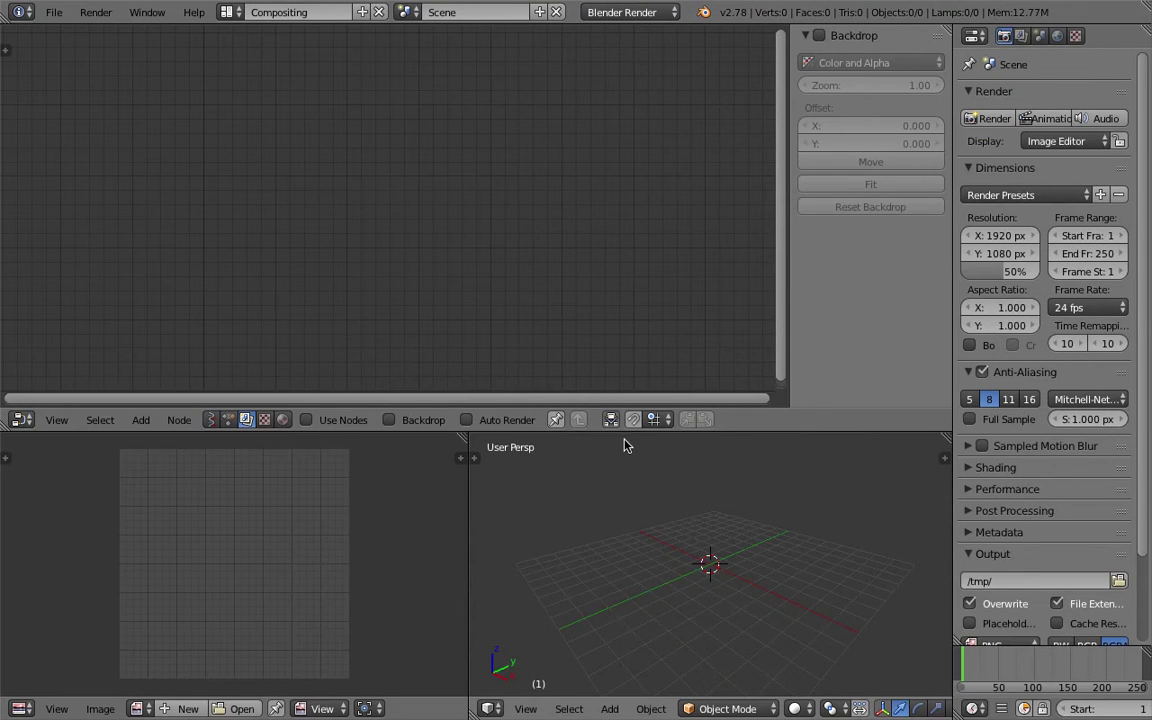
Search the add-on preferences for sverchok, examine the Sverchok add-on's details, and close the preferences
left_click(54, 12)
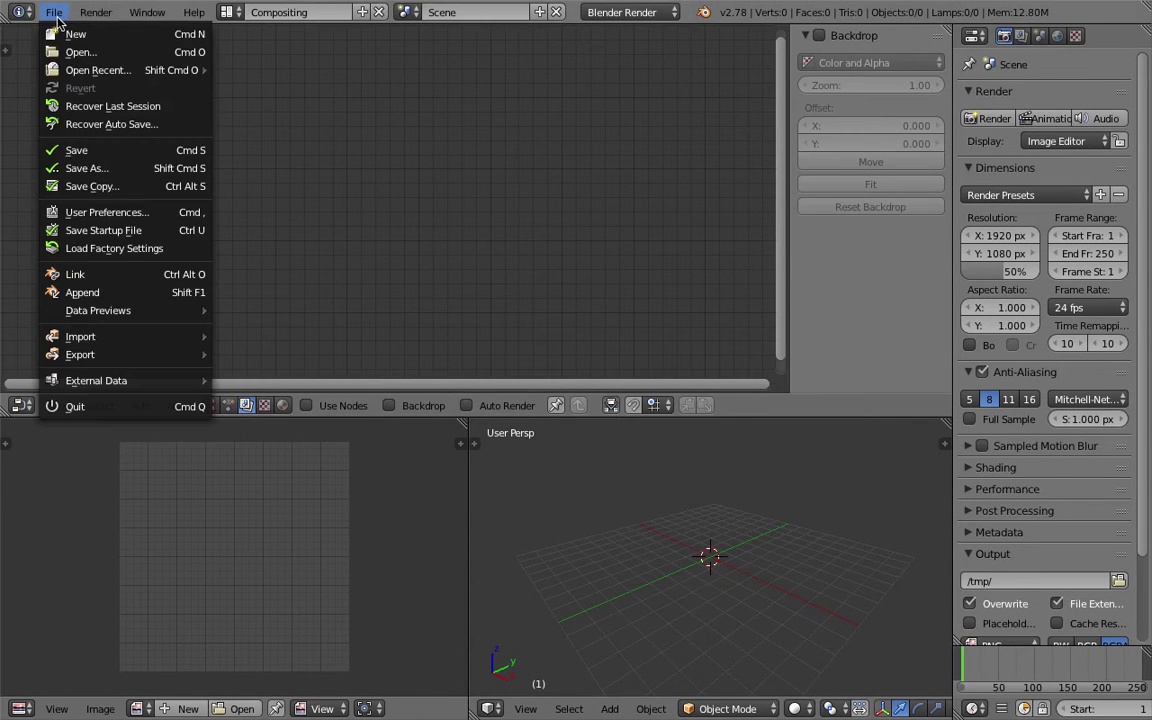
left_click(150, 212)
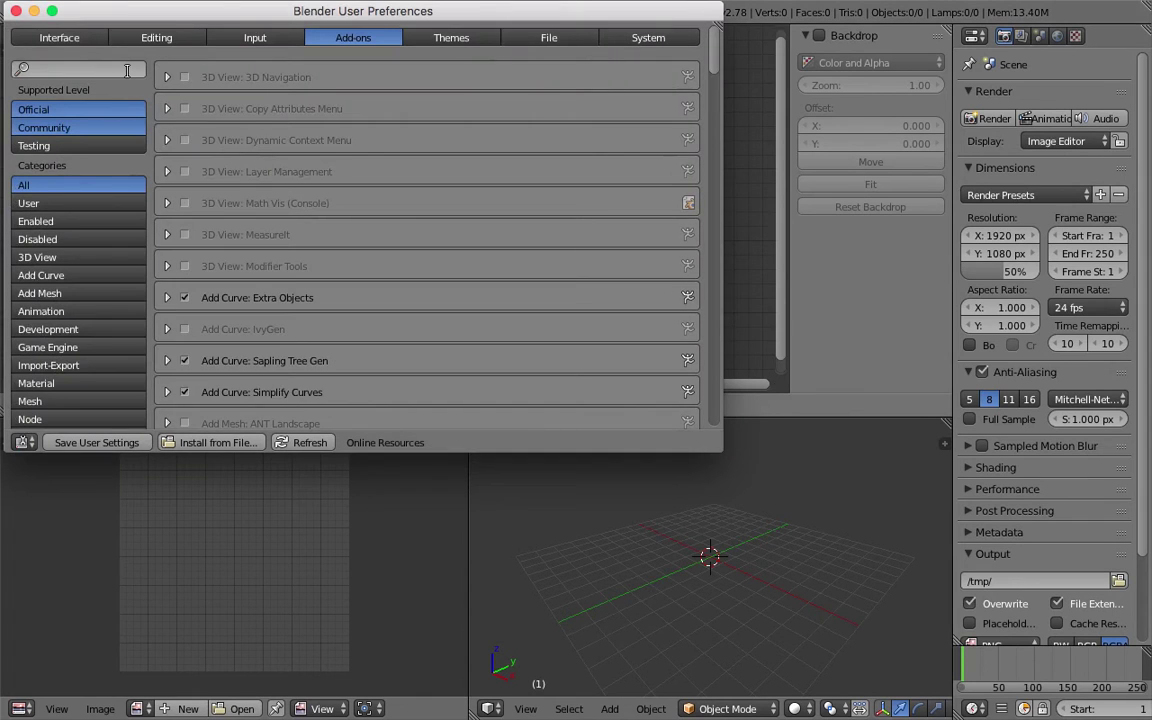
type("sverchok")
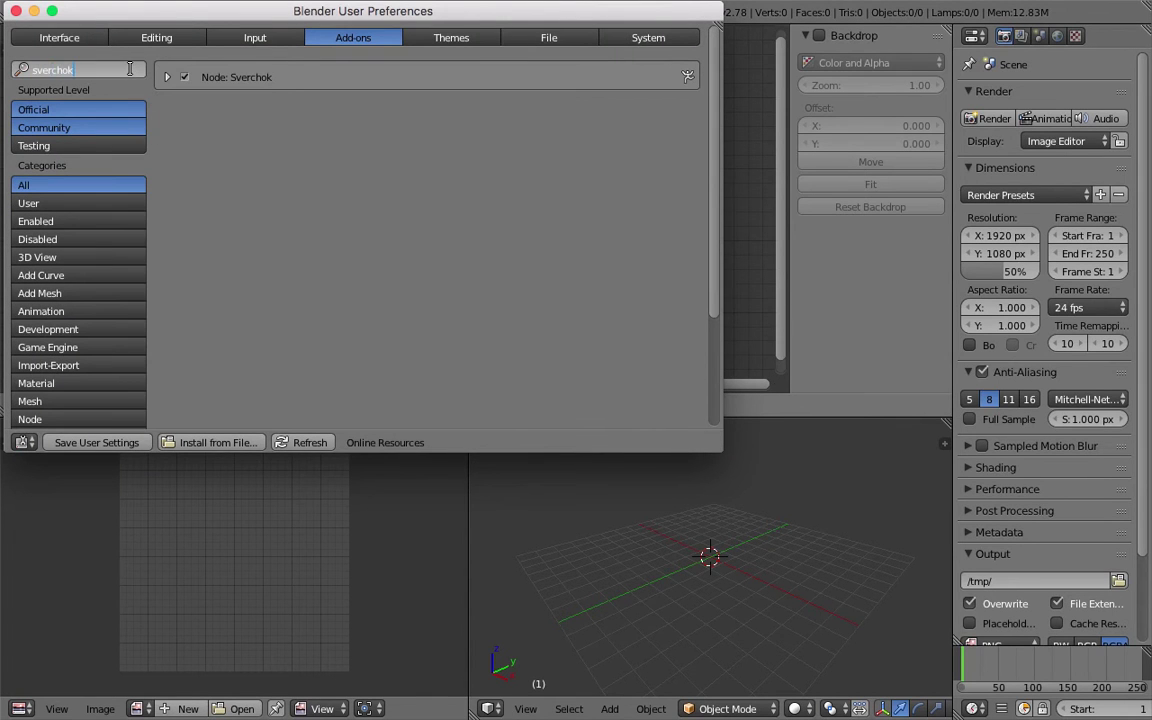
left_click_drag(214, 27, 401, 155)
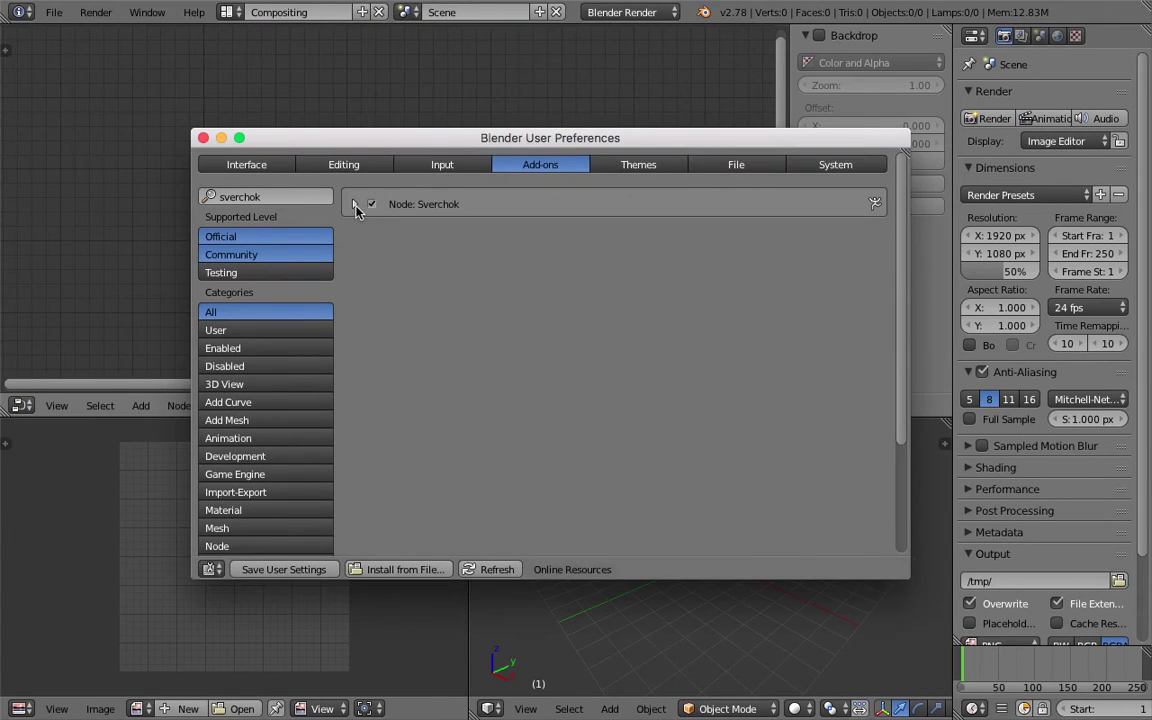
left_click(355, 205)
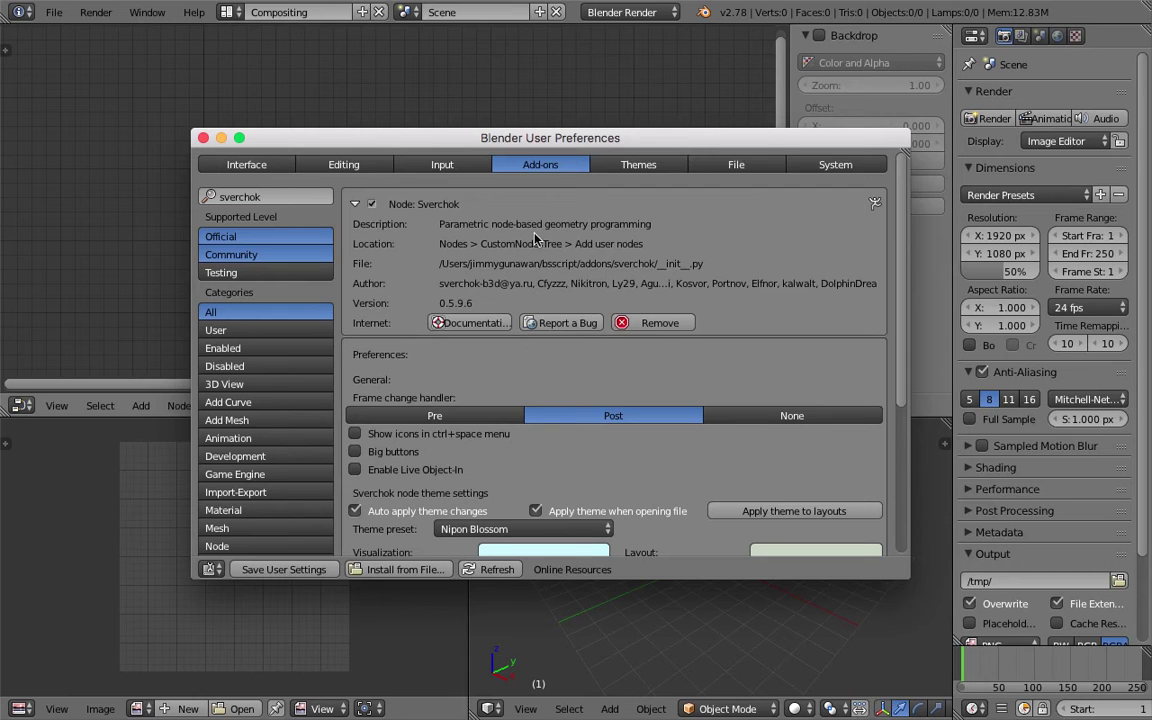
left_click_drag(597, 144, 591, 109)
left_click(197, 102)
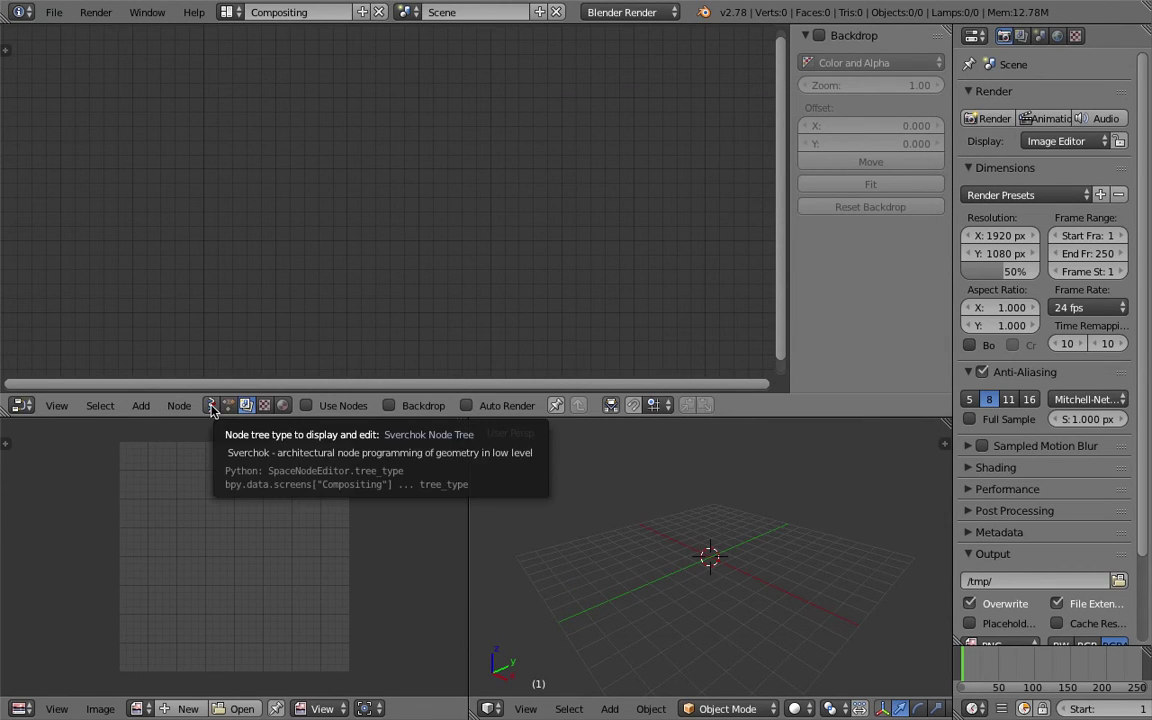
Switch the node editor to the Sverchok node tree type and create a new node tree
left_click(211, 407)
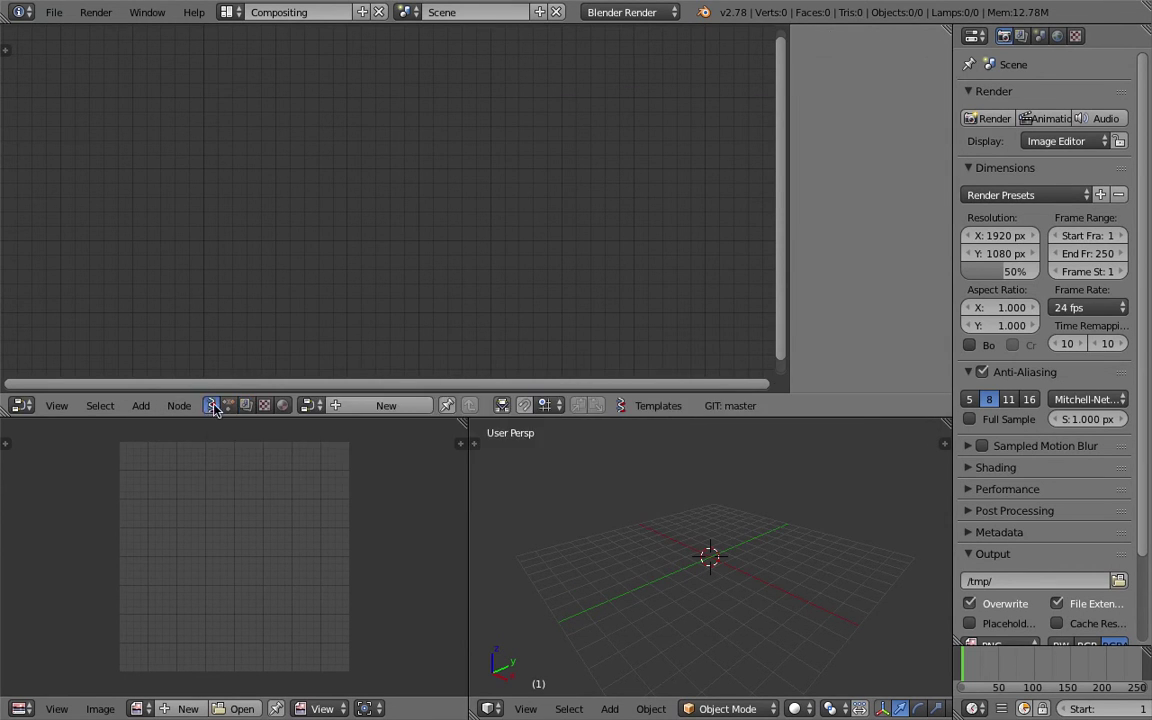
left_click(378, 407)
Merge the image editor area into the 3D viewport, set it to the top view, and enlarge it vertically
left_click_drag(466, 424, 460, 462)
left_click(57, 708)
left_click(116, 625)
middle_click_drag(419, 579, 474, 584)
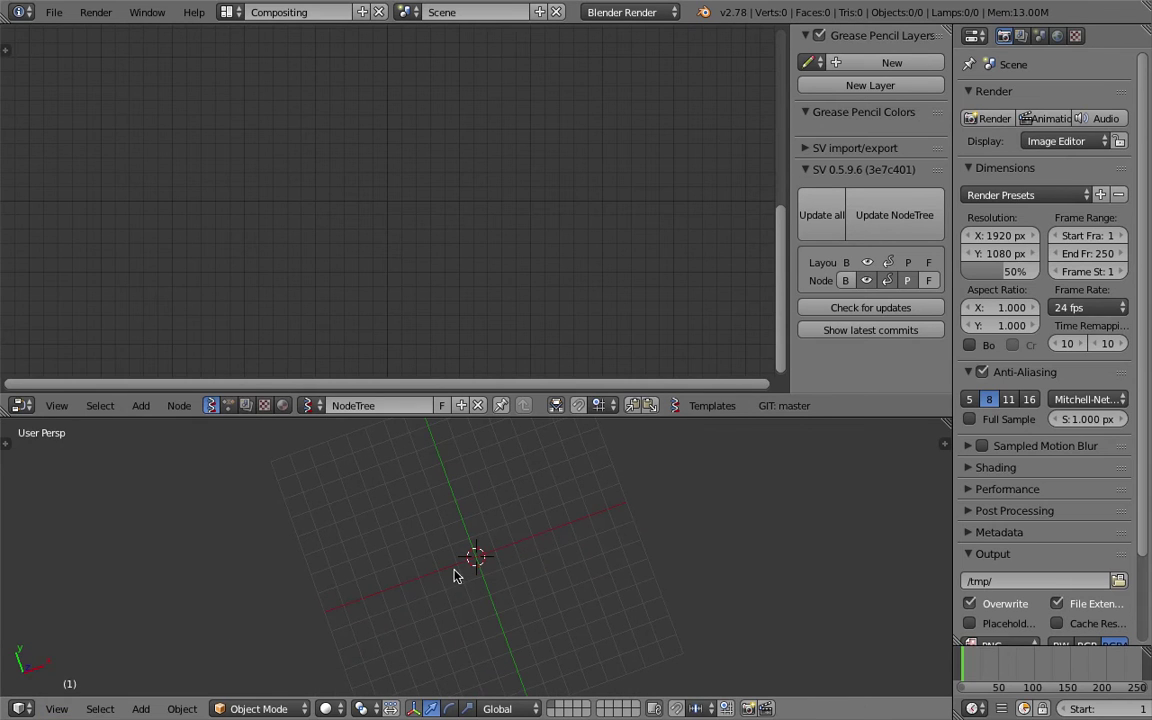
left_click(57, 708)
left_click(100, 625)
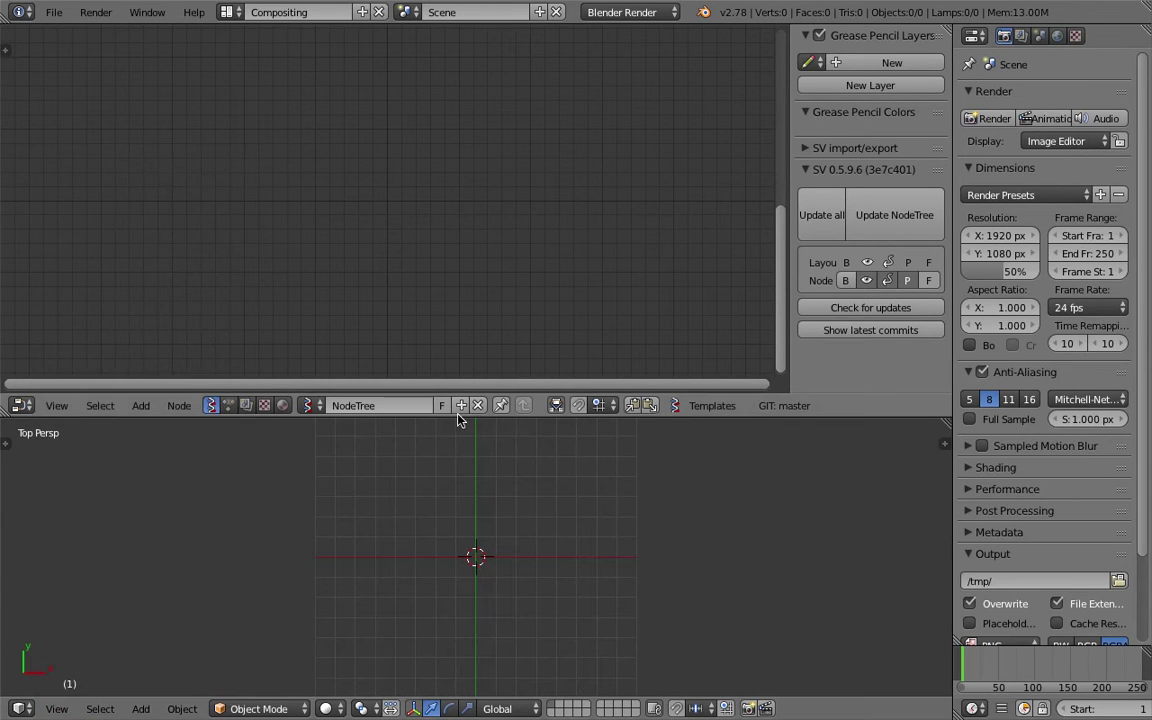
left_click_drag(458, 418, 458, 274)
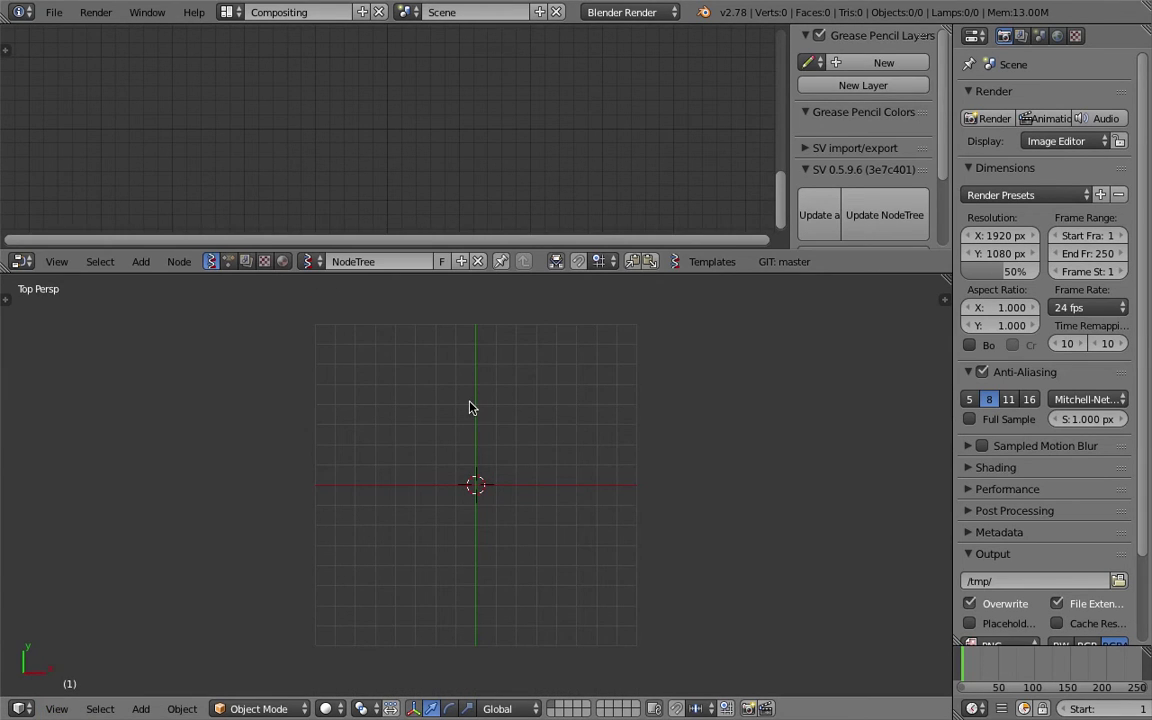
Draw a short name in angular grease pencil letters on the empty area beside the grid
middle_click_drag(602, 432, 266, 449, "shift")
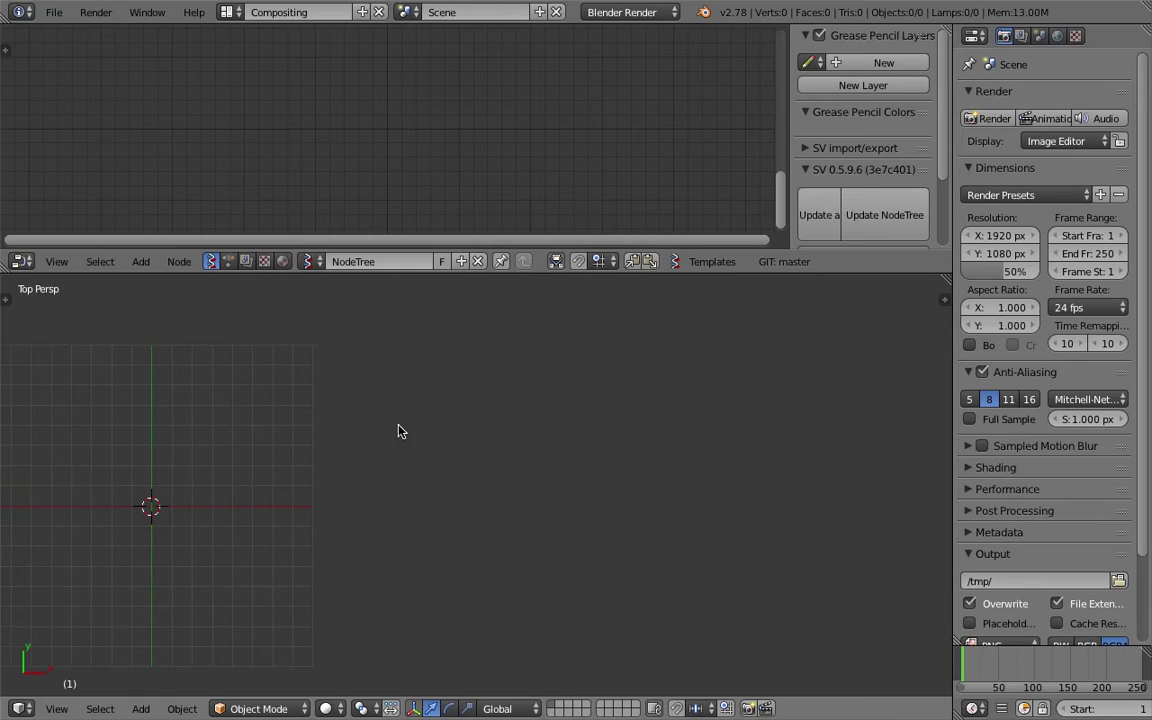
scroll(459, 404, "up", 1)
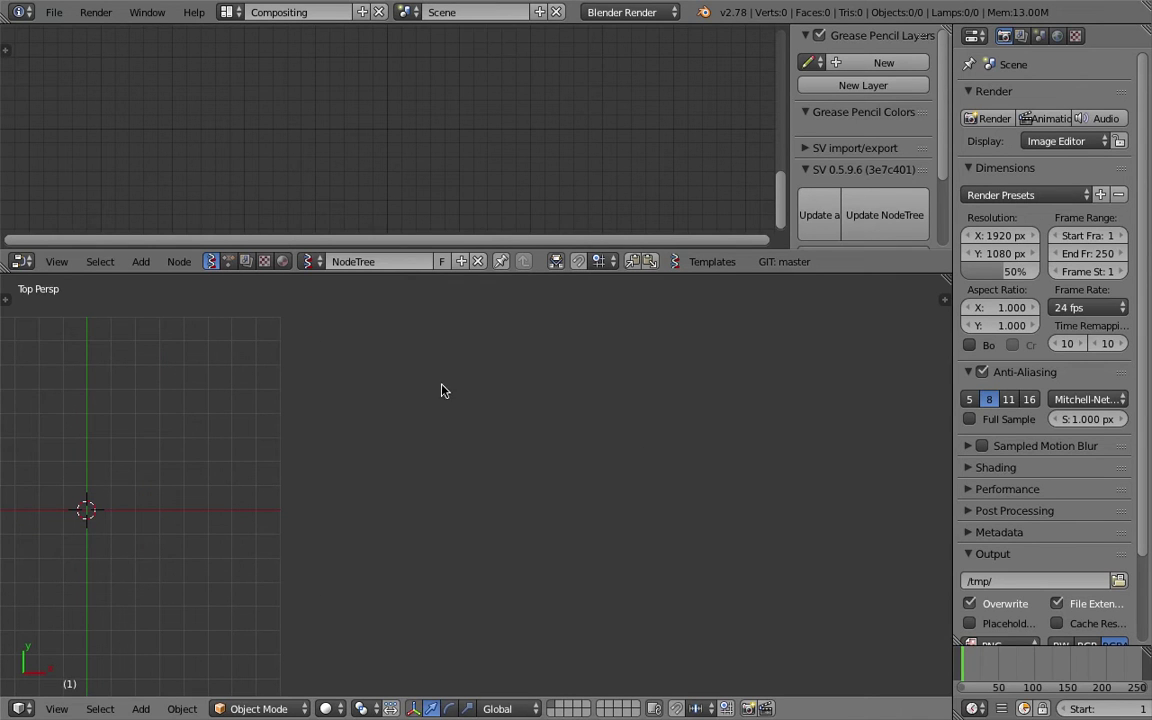
mouse_move(421, 369)
left_mouse_down()
mouse_move(488, 352)
mouse_move(472, 465)
mouse_move(469, 424)
mouse_move(500, 380)
left_mouse_up()
mouse_move(523, 423)
left_mouse_down()
mouse_move(555, 404)
mouse_move(560, 334)
mouse_move(590, 447)
mouse_move(614, 352)
left_mouse_up()
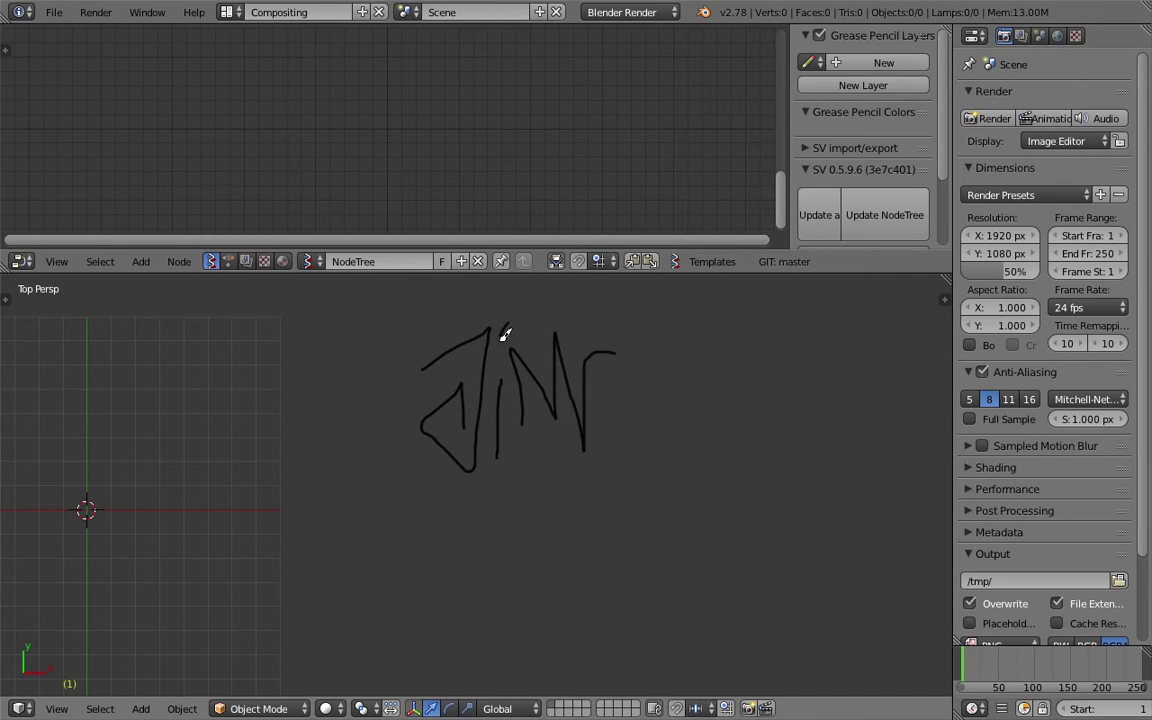
Draw the word "SNAIL?" in grease pencil strokes below the first lettering
middle_click_drag(530, 545, 526, 480, "shift")
mouse_move(524, 474)
left_mouse_down()
mouse_move(452, 478)
mouse_move(506, 524)
mouse_move(464, 541)
mouse_move(571, 560)
mouse_move(566, 473)
left_mouse_up()
mouse_move(581, 542)
left_mouse_down()
mouse_move(625, 540)
mouse_move(640, 570)
left_mouse_up()
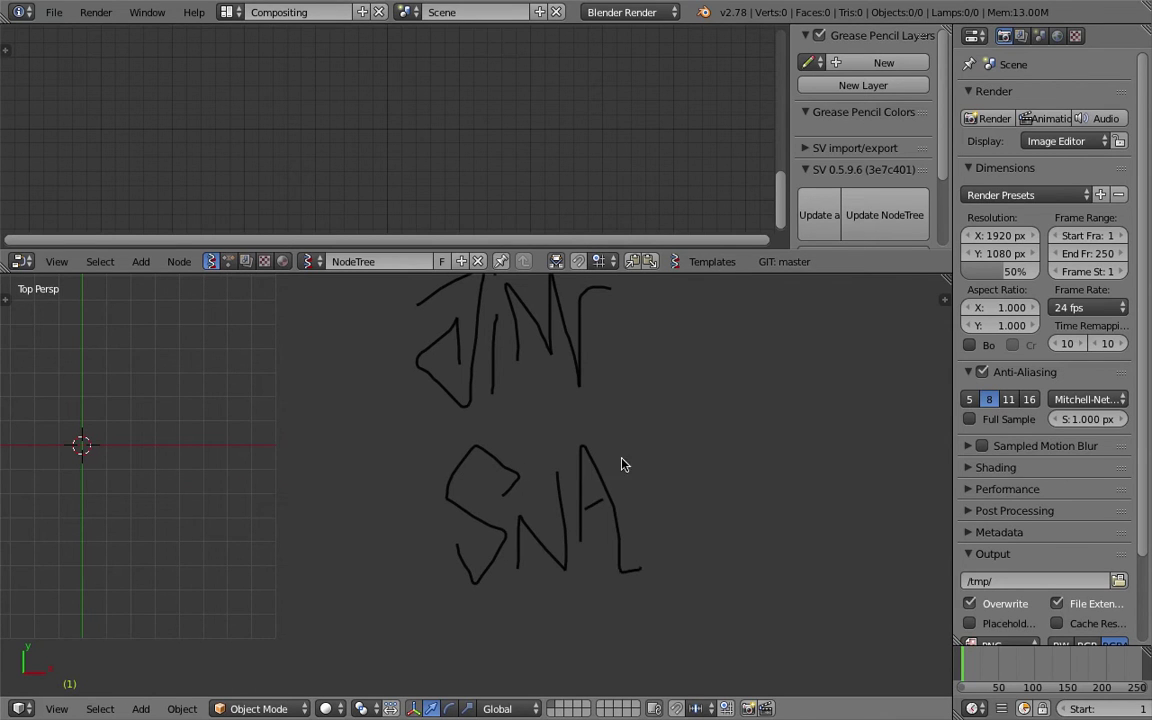
left_click_drag(642, 405, 655, 520)
left_click_drag(689, 408, 708, 514)
left_click(711, 537)
Draw a short tag starting with S beside the word "SNAIL?" and enclose it in a circle
middle_click_drag(707, 424, 560, 417, "shift")
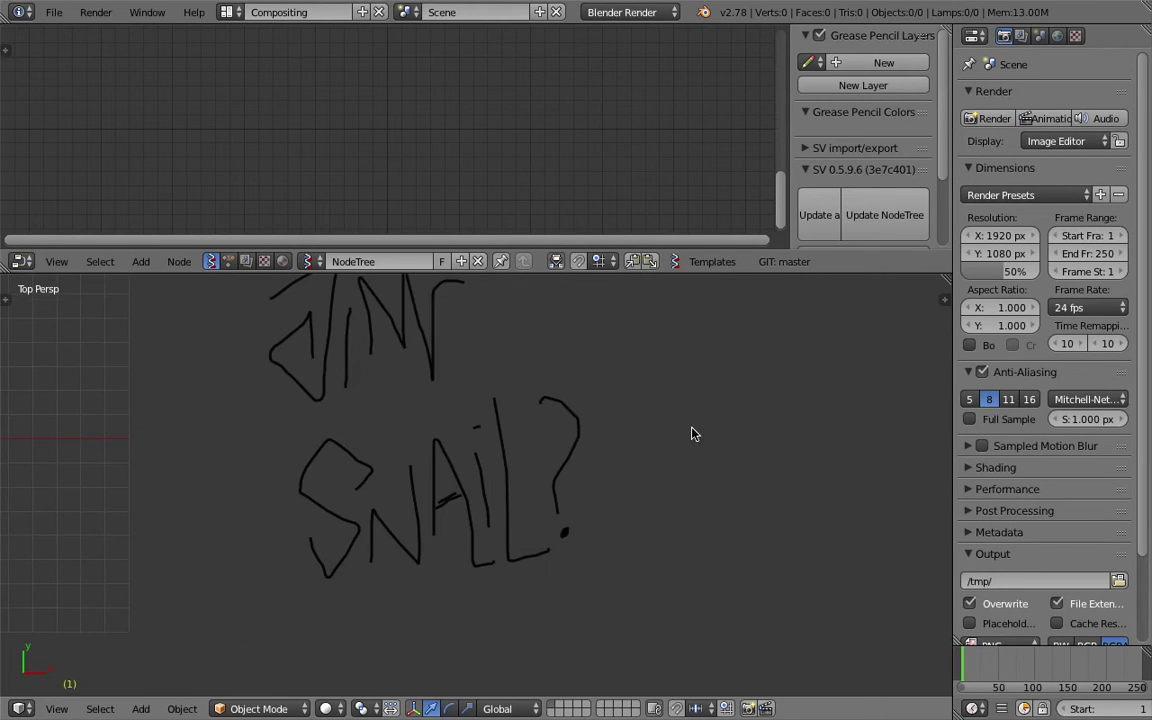
left_click_drag(705, 377, 664, 490)
left_click_drag(752, 395, 742, 490)
middle_click_drag(808, 453, 667, 481, "shift")
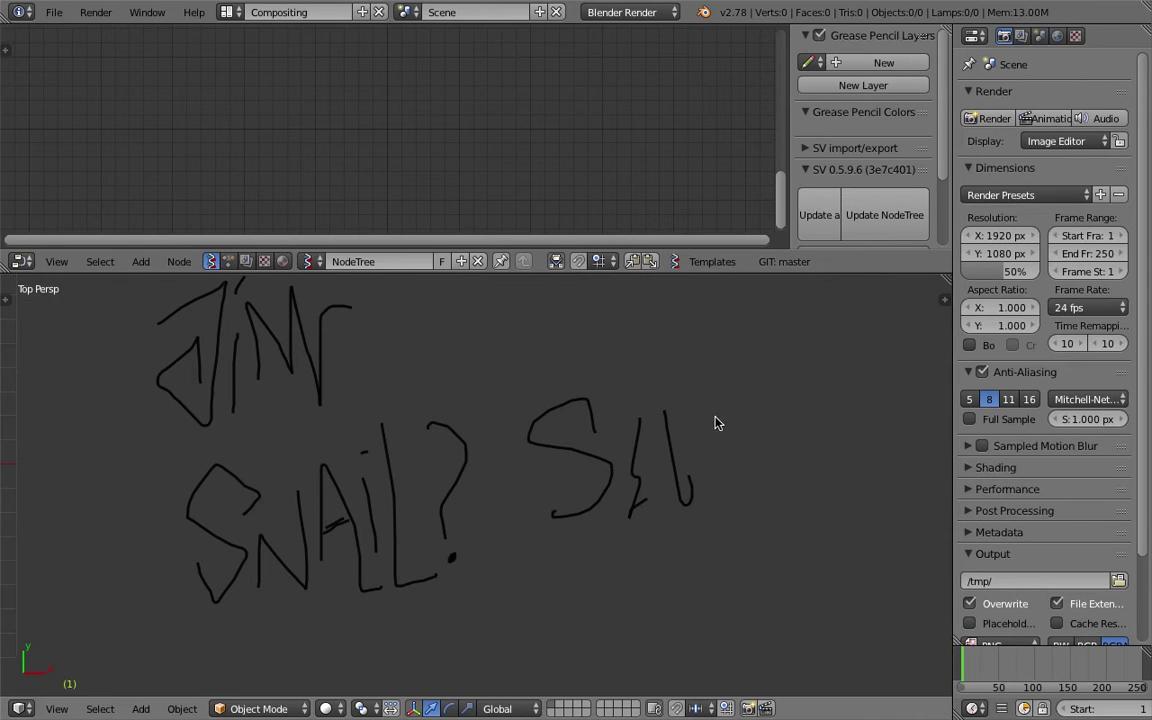
left_click_drag(727, 414, 705, 520)
mouse_move(655, 345)
left_mouse_down()
mouse_move(561, 350)
mouse_move(728, 535)
mouse_move(636, 365)
left_mouse_up()
Draw a three-letter name in single grease pencil lines in the empty space below the word "SNAIL?"
scroll(606, 534, "down", 1)
middle_click_drag(421, 690, 537, 467, "shift")
scroll(487, 478, "up", 1)
mouse_move(432, 400)
left_mouse_down()
mouse_move(419, 532)
mouse_move(415, 492)
left_mouse_up()
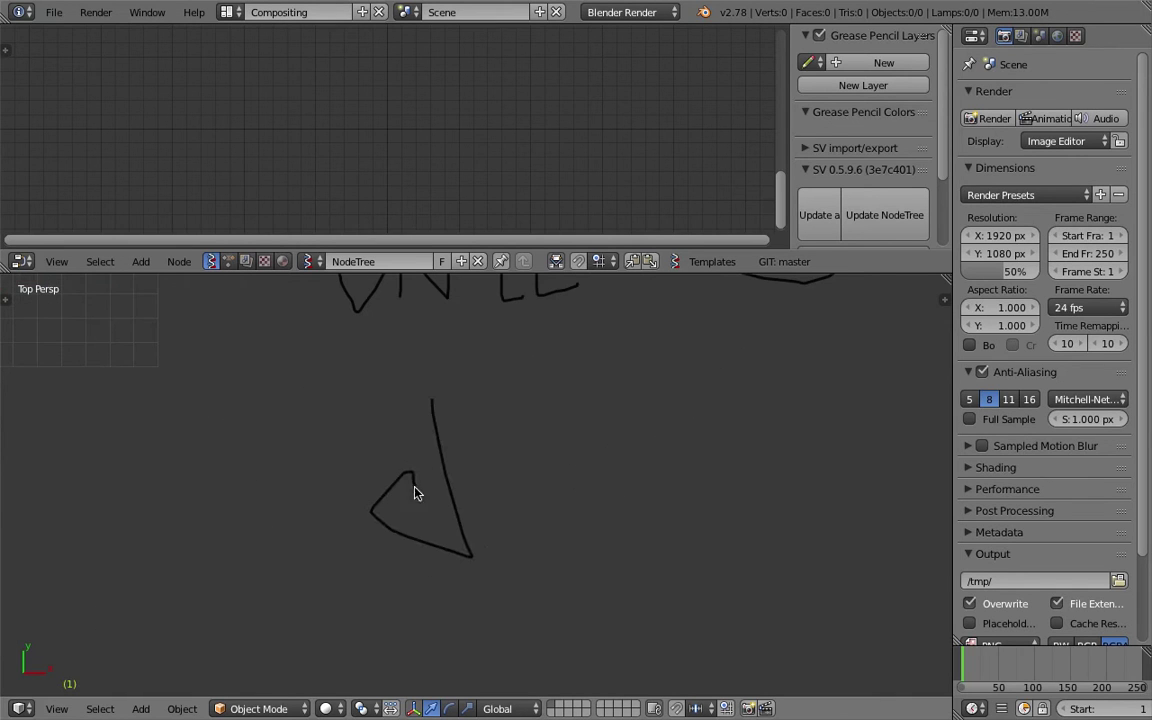
left_click_drag(496, 524, 473, 444)
mouse_move(512, 497)
left_mouse_down()
mouse_move(540, 452)
mouse_move(581, 537)
left_mouse_up()
left_click_drag(472, 411, 478, 415)
Draw an arrow beside the single-line name and an outlined block-letter version of the same name after it
middle_click_drag(553, 424, 481, 465, "shift")
left_click_drag(483, 467, 520, 460)
middle_click_drag(625, 434, 517, 444, "shift")
mouse_move(485, 455)
left_mouse_down()
mouse_move(527, 445)
mouse_move(508, 551)
left_mouse_up()
mouse_move(506, 482)
left_mouse_down()
mouse_move(522, 527)
mouse_move(576, 527)
mouse_move(569, 543)
mouse_move(540, 381)
mouse_move(566, 565)
left_mouse_up()
left_click_drag(597, 447, 631, 560)
left_click_drag(620, 512, 598, 447)
mouse_move(652, 535)
left_mouse_down()
mouse_move(681, 455)
mouse_move(733, 514)
mouse_move(698, 478)
left_mouse_up()
mouse_move(687, 431)
left_mouse_down()
mouse_move(661, 489)
mouse_move(584, 404)
left_mouse_up()
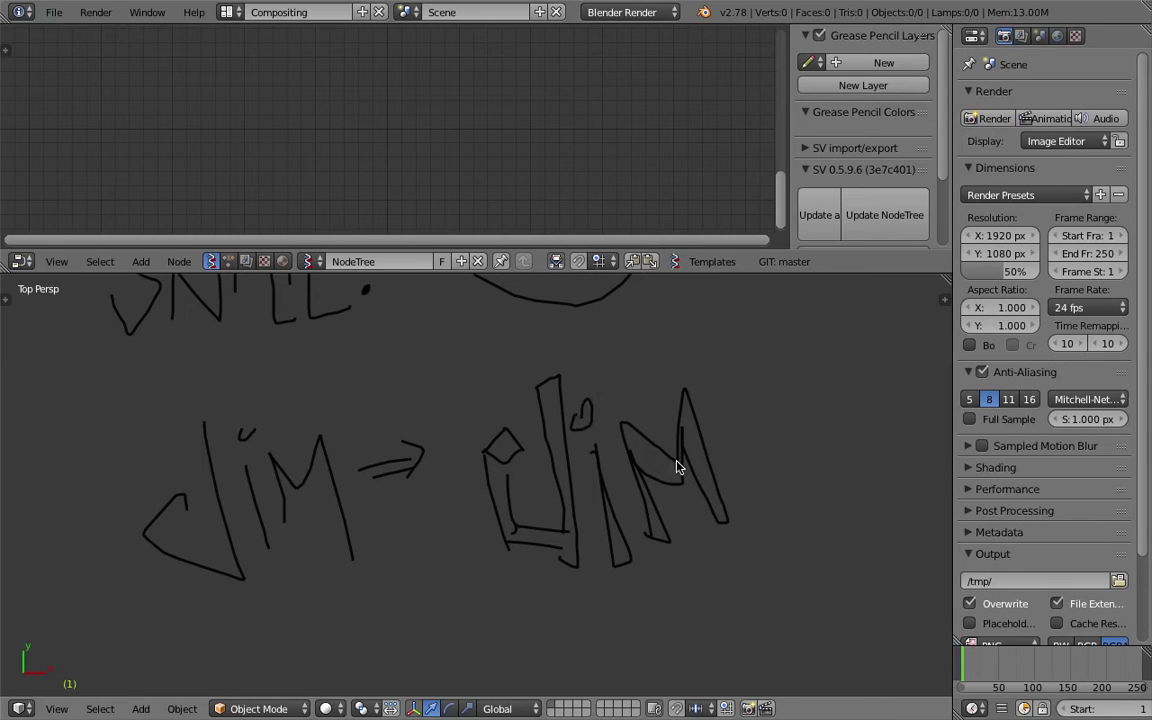
Double-underline both versions of the name and draw a small arrow pointing at the outlined version
scroll(600, 452, "down", 2)
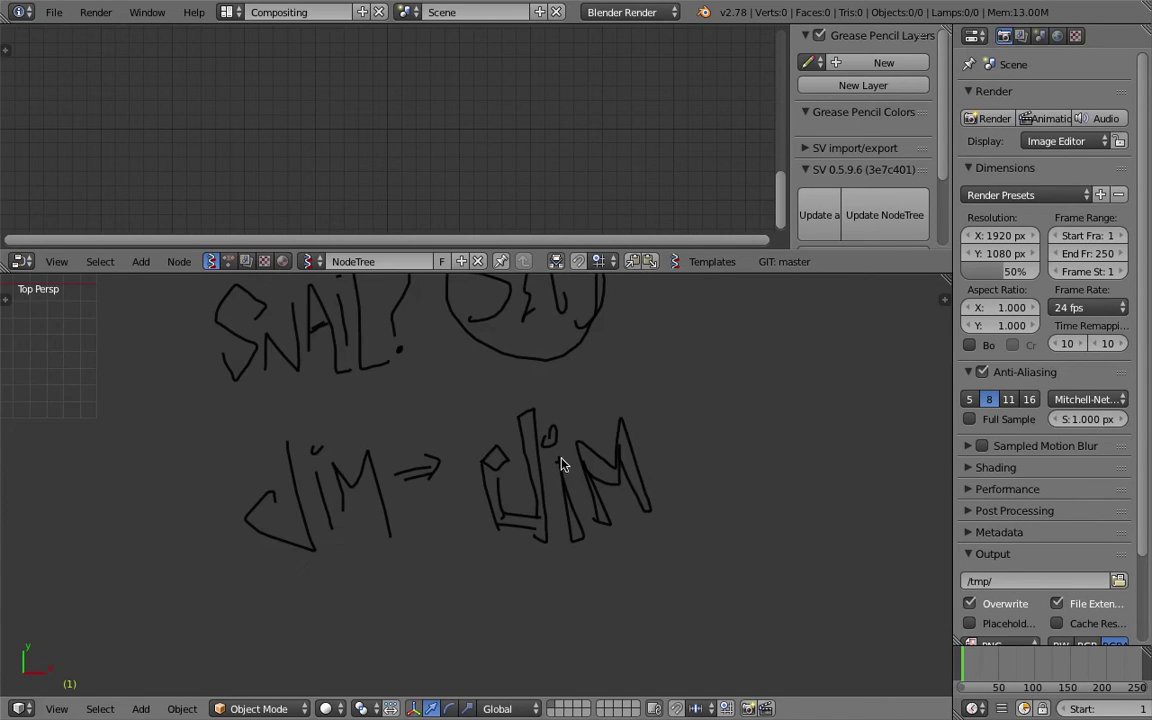
scroll(550, 488, "up", 1)
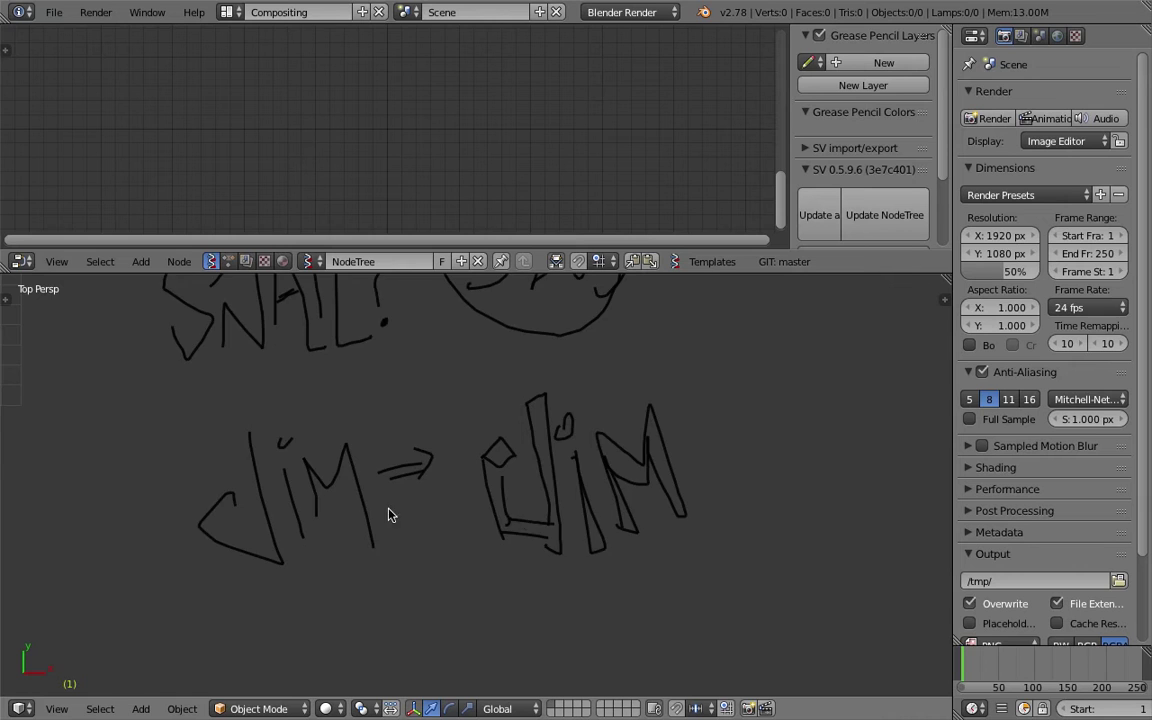
scroll(399, 519, "down", 3, "ctrl")
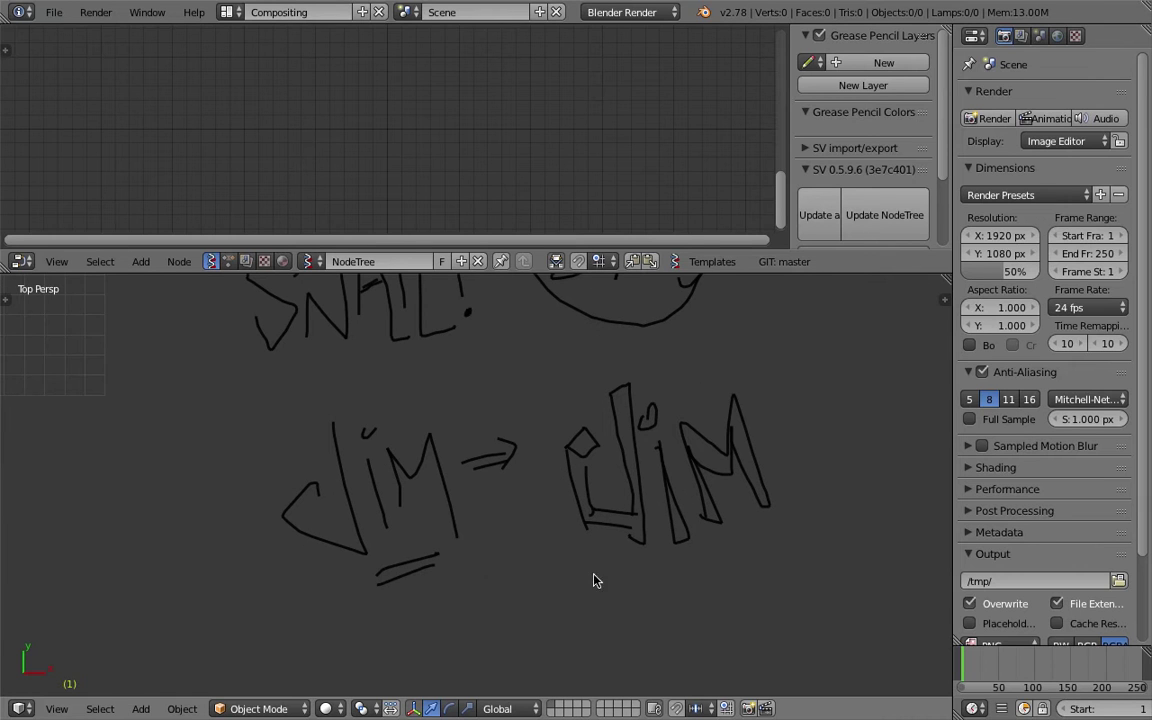
left_click_drag(760, 402, 784, 362)
scroll(788, 450, "down", 1)
scroll(680, 455, "up", 4, "ctrl")
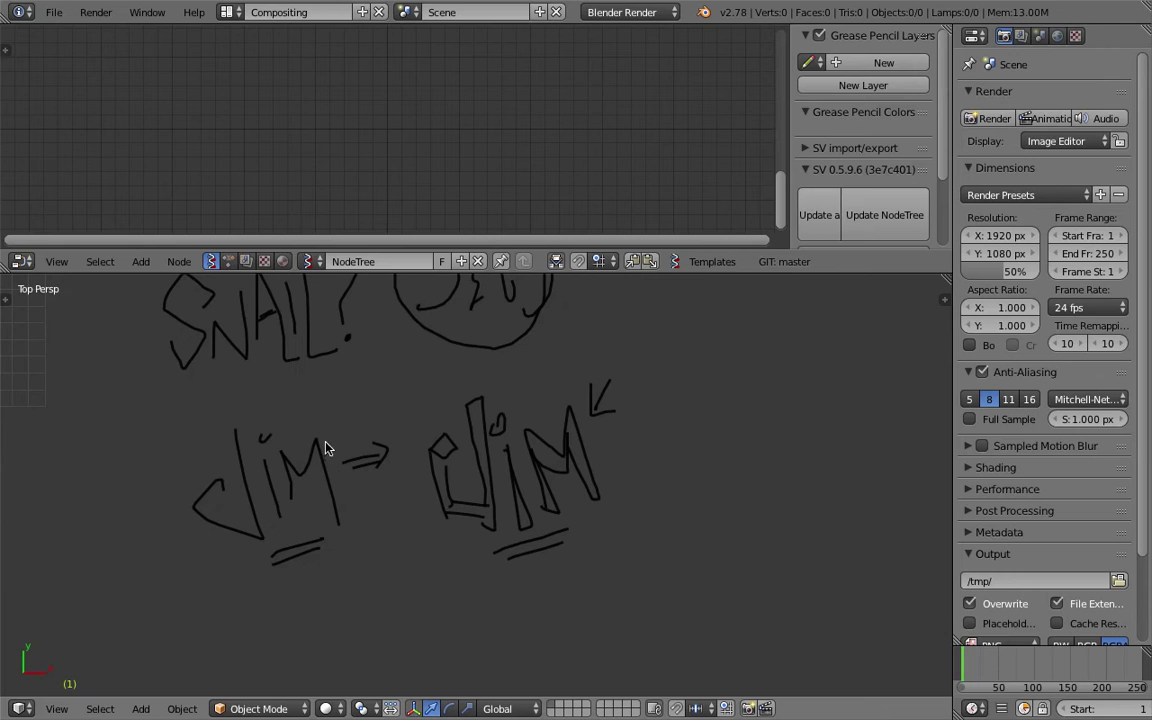
Remove the grease pencil data so that all practice strokes are cleared from the 3D viewport
middle_click_drag(336, 390, 625, 508, "shift")
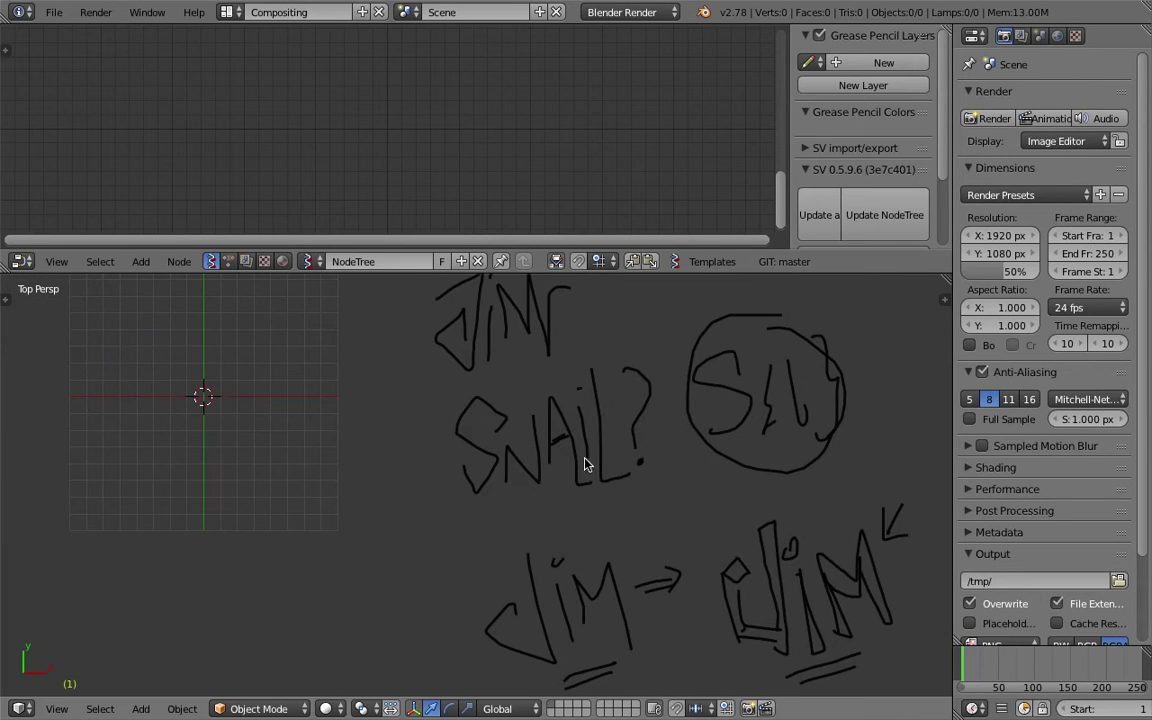
key("n")
left_click(921, 377)
key("n")
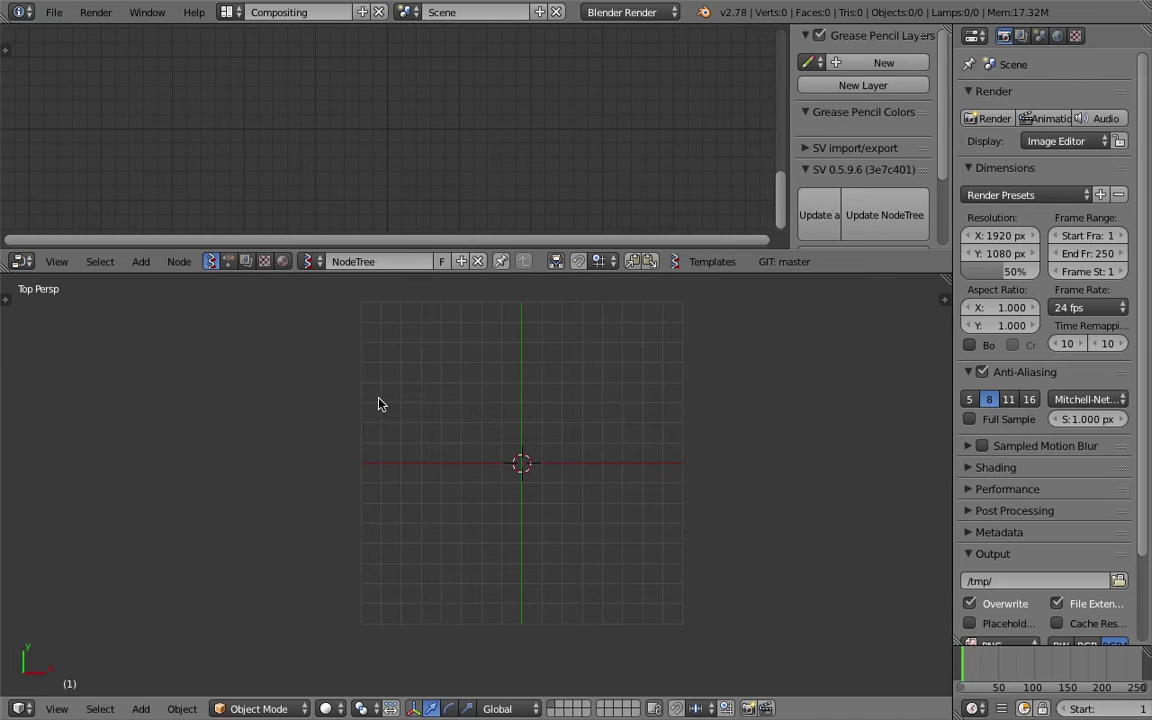
Draw the word "SUSHI" in angular grease pencil strokes across the upper half of the grid
left_click(378, 393)
left_click(274, 427)
mouse_move(386, 397)
left_mouse_down()
mouse_move(399, 406)
mouse_move(380, 347)
mouse_move(358, 443)
mouse_move(424, 470)
mouse_move(406, 506)
mouse_move(405, 466)
left_mouse_up()
mouse_move(455, 395)
left_mouse_down()
mouse_move(463, 437)
mouse_move(518, 460)
mouse_move(482, 377)
mouse_move(516, 410)
mouse_move(555, 406)
mouse_move(543, 458)
left_mouse_up()
left_click_drag(553, 324, 572, 478)
mouse_move(607, 377)
left_mouse_down()
mouse_move(609, 470)
mouse_move(640, 462)
left_mouse_up()
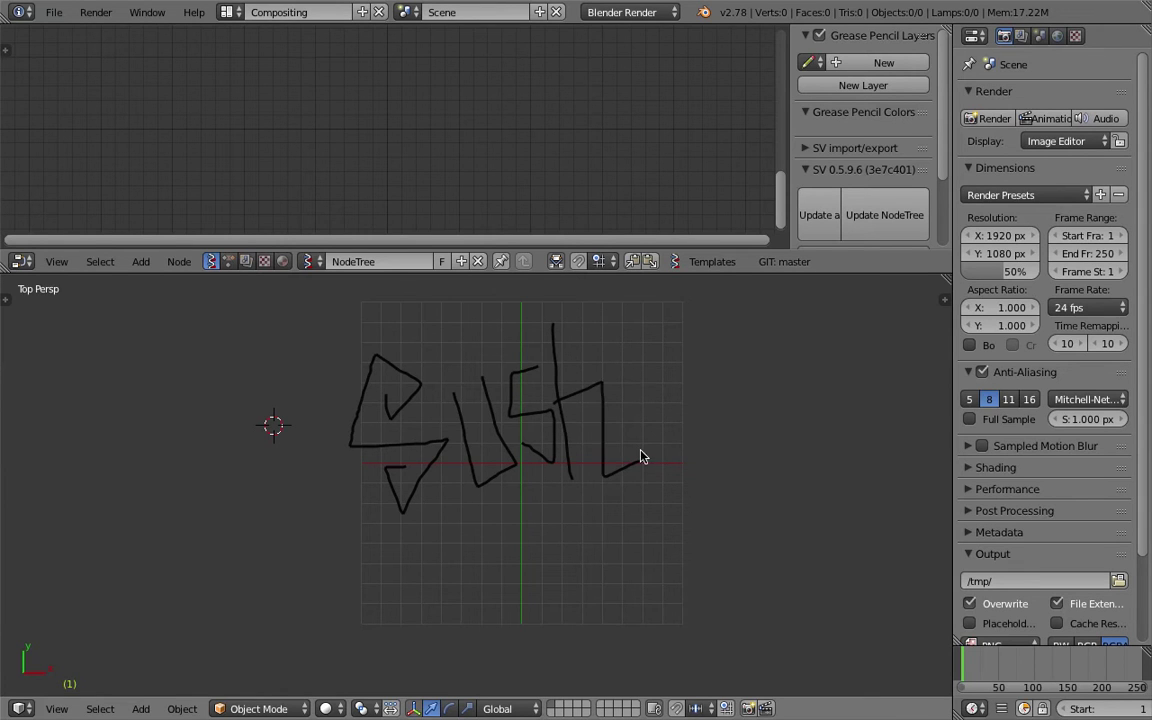
left_click_drag(628, 366, 632, 437)
left_click_drag(633, 338, 634, 334)
scroll(660, 410, "up", 1)
scroll(647, 464, "down", 2)
Save the scene to the Desktop as gp_grafitti_001.blend
key("ctrl+s")
left_click(423, 80)
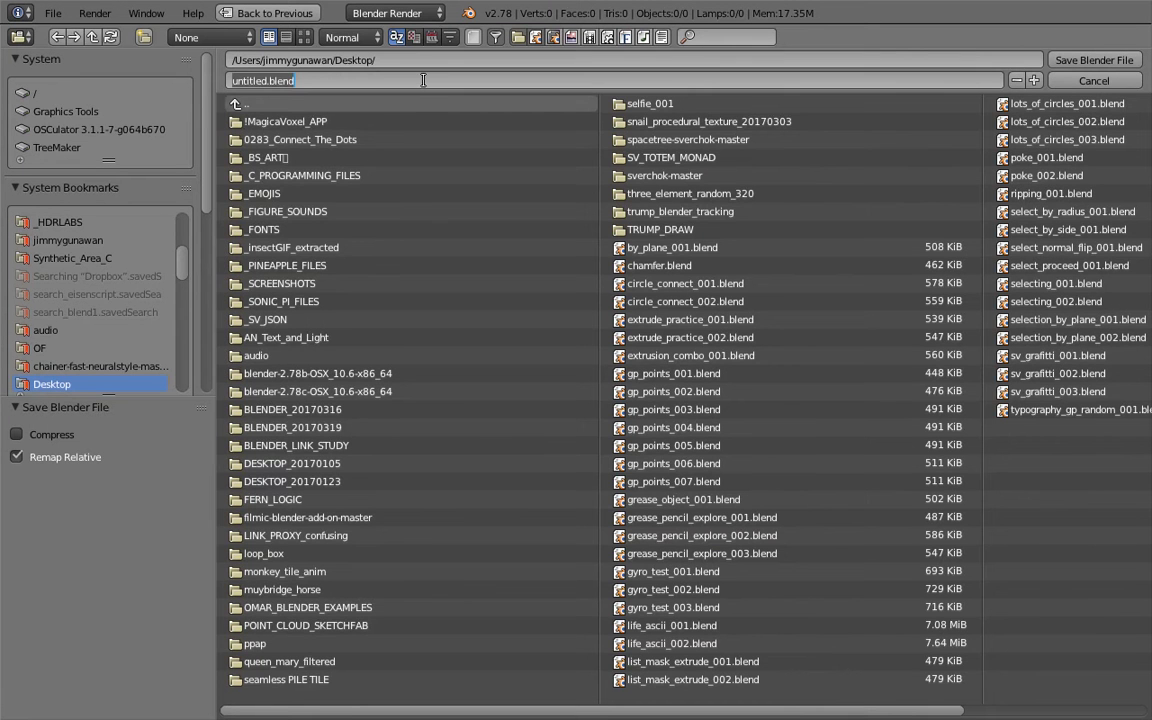
type("gp_grafitt")
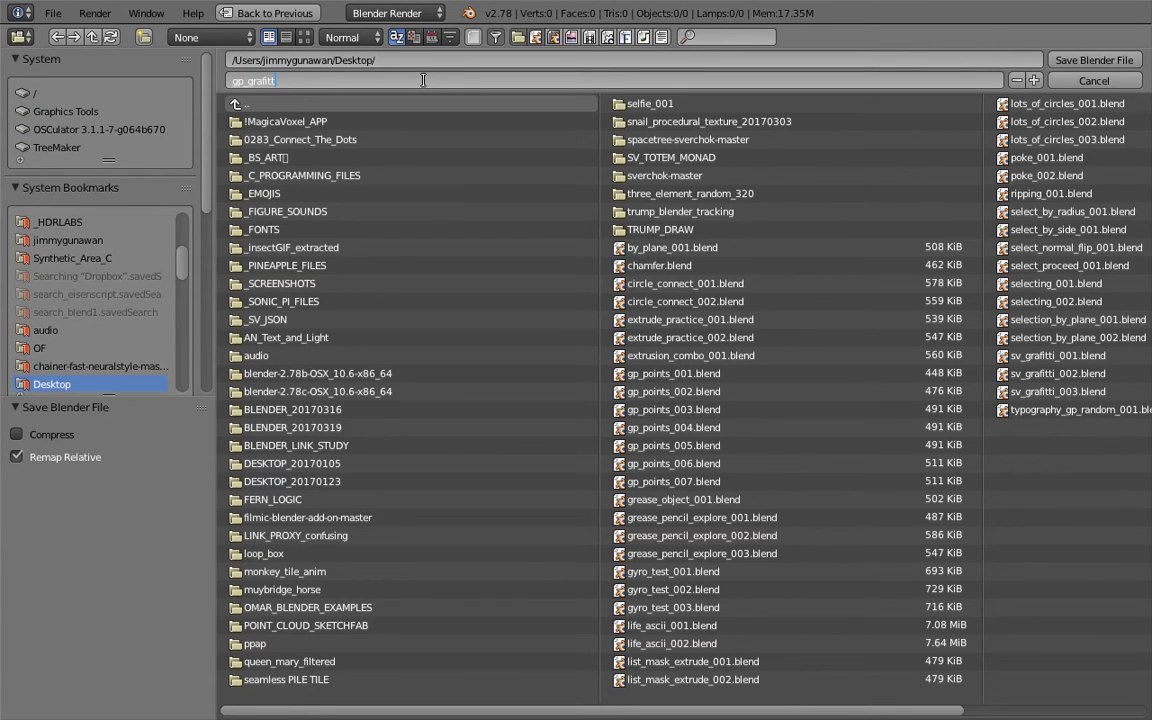
type("i_001")
key("Return")
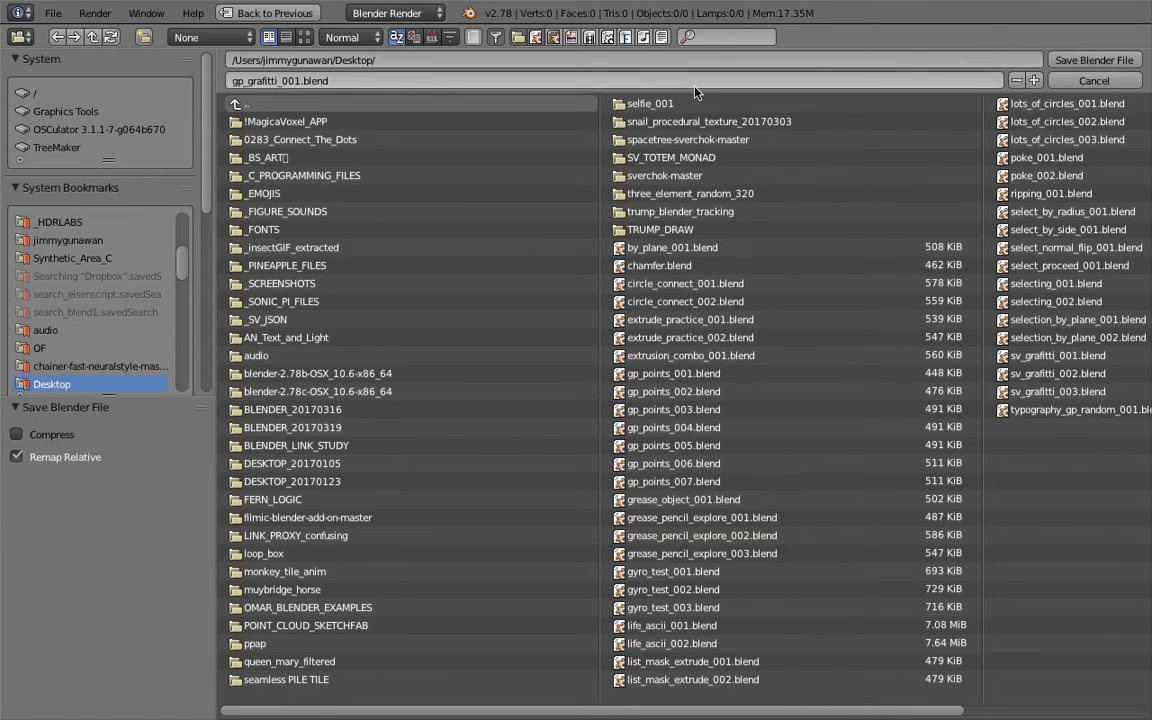
left_click(1094, 64)
Restore the top view of the lettering and give the node editor more room by enlarging it and hiding its sidebar
scroll(571, 437, "up", 2)
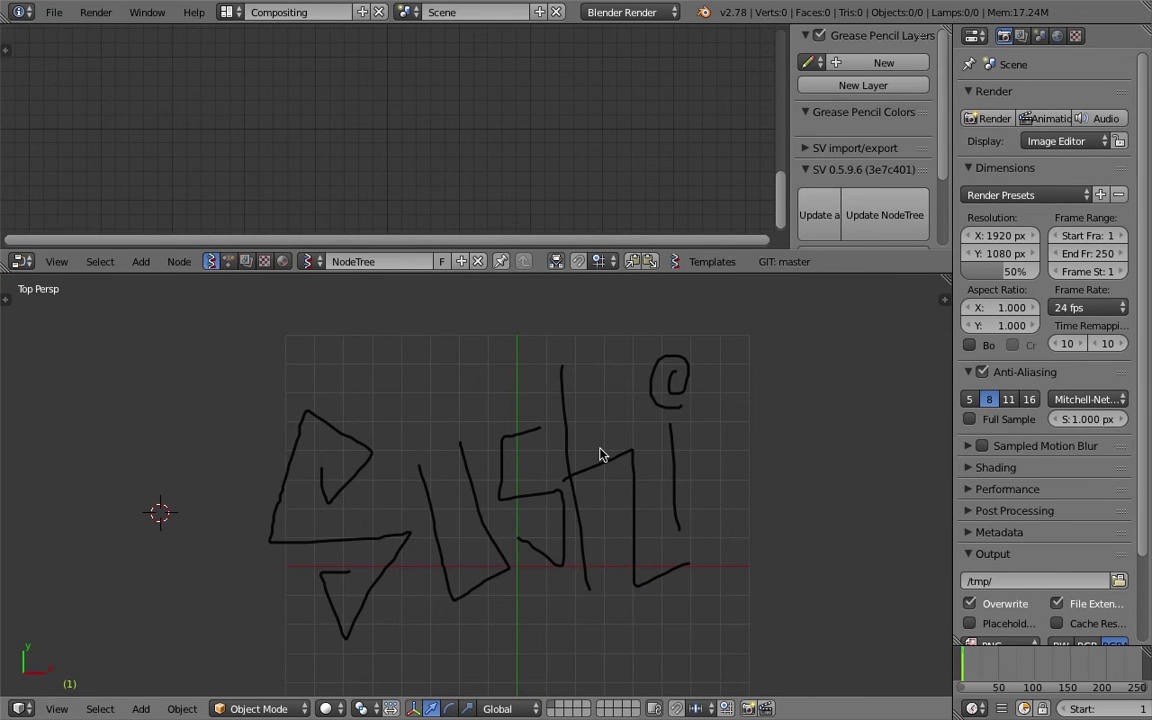
mouse_move(602, 455)
middle_mouse_down()
mouse_move(584, 450)
mouse_move(540, 481)
mouse_move(575, 485)
mouse_move(567, 470)
middle_mouse_up()
left_click(68, 706)
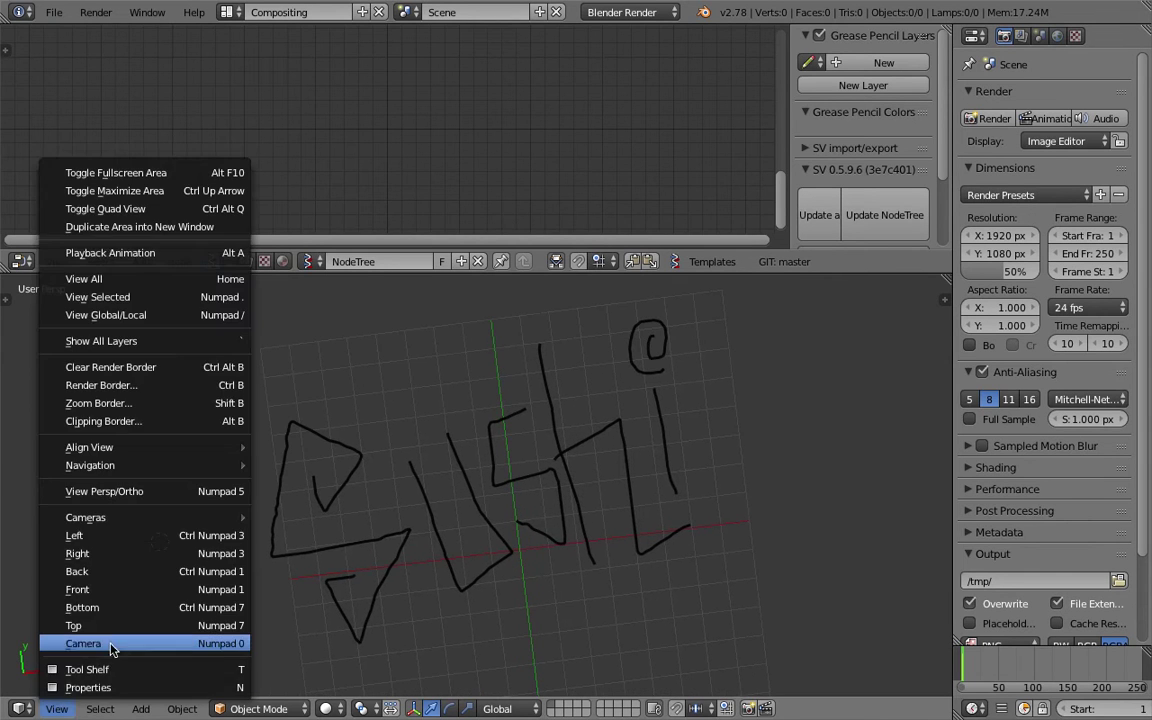
left_click(158, 623)
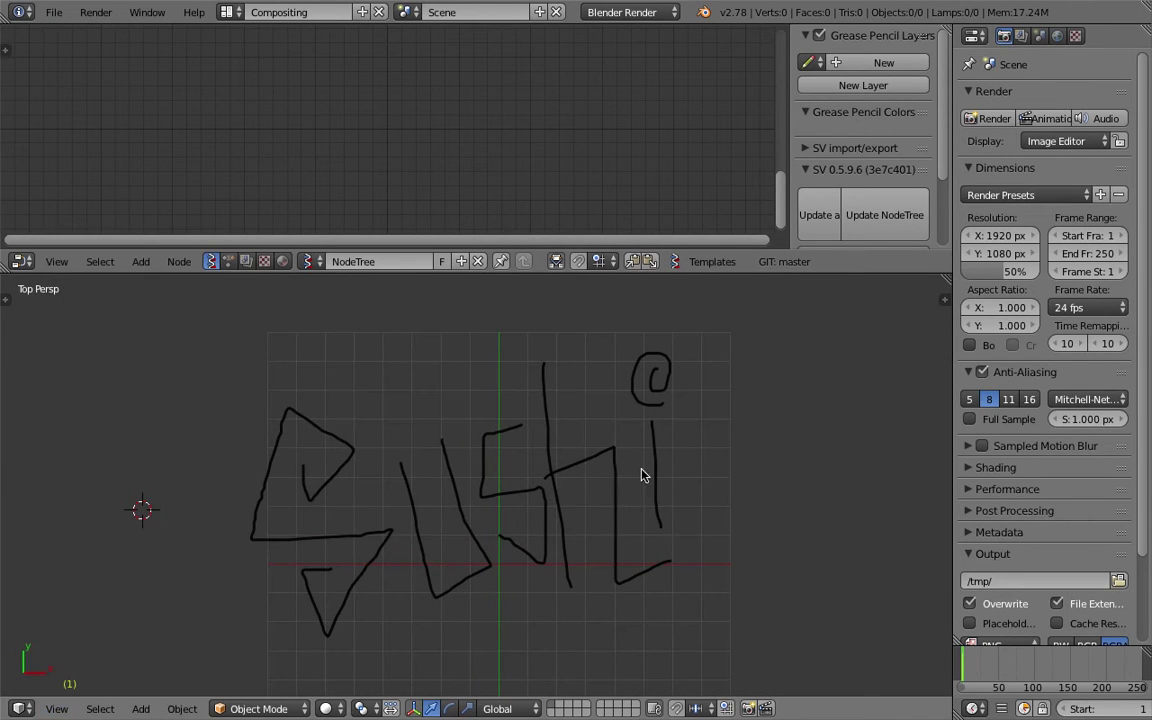
left_click_drag(764, 271, 764, 321)
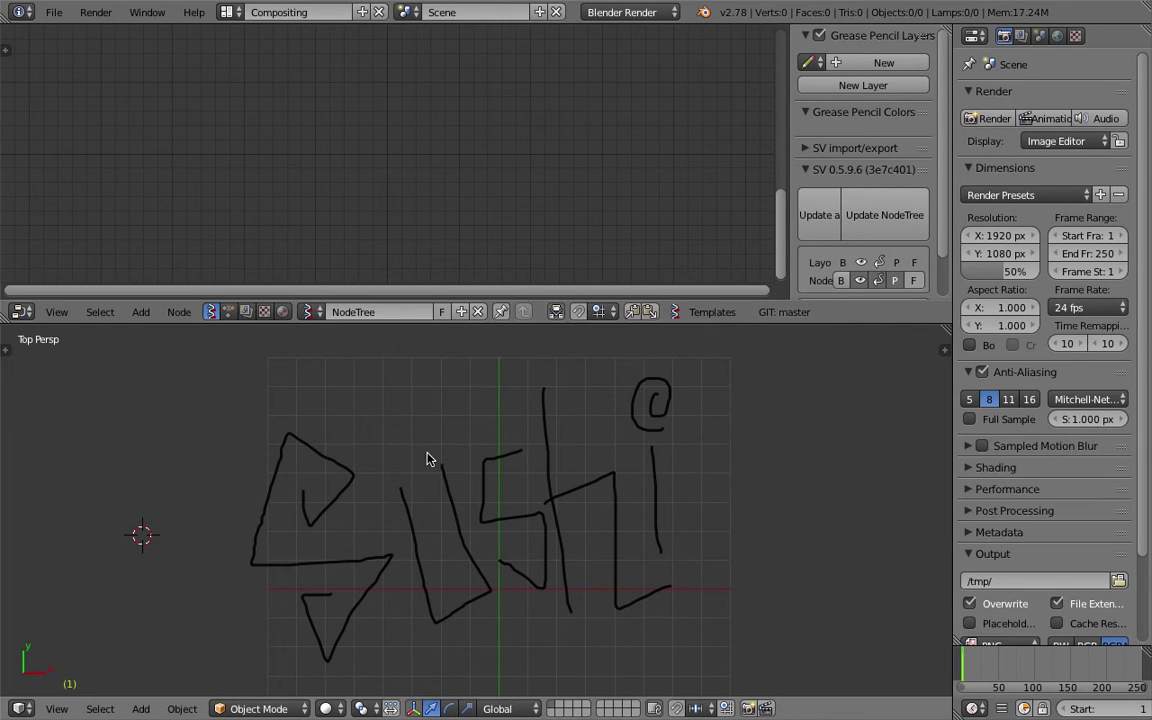
key("n")
scroll(476, 167, "up", 1, "ctrl")
middle_click_drag(297, 124, 356, 148)
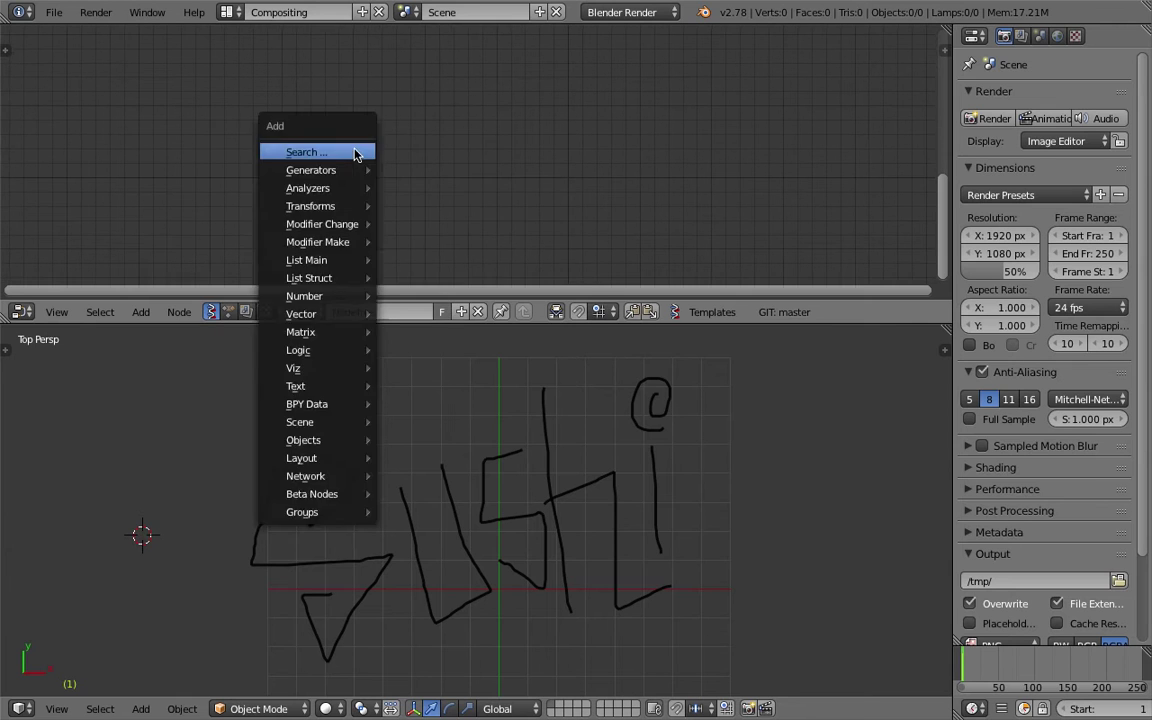
Add an Object ID Selector node to the empty node tree
key("alt+space")
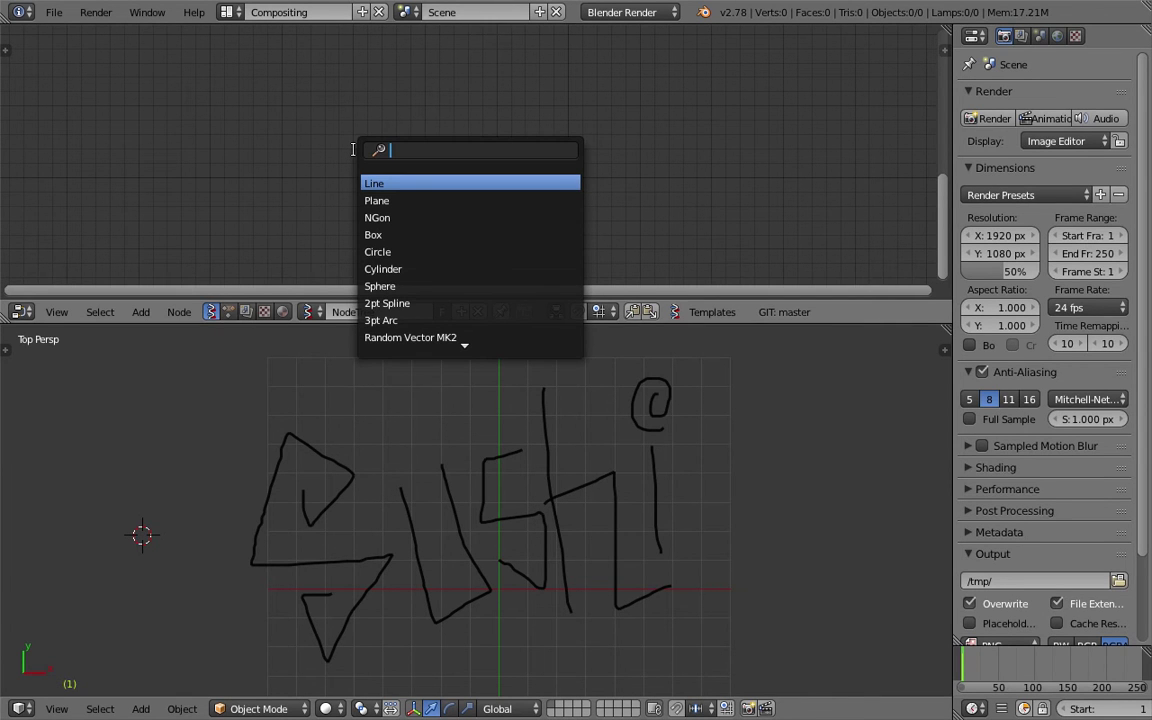
type("object id")
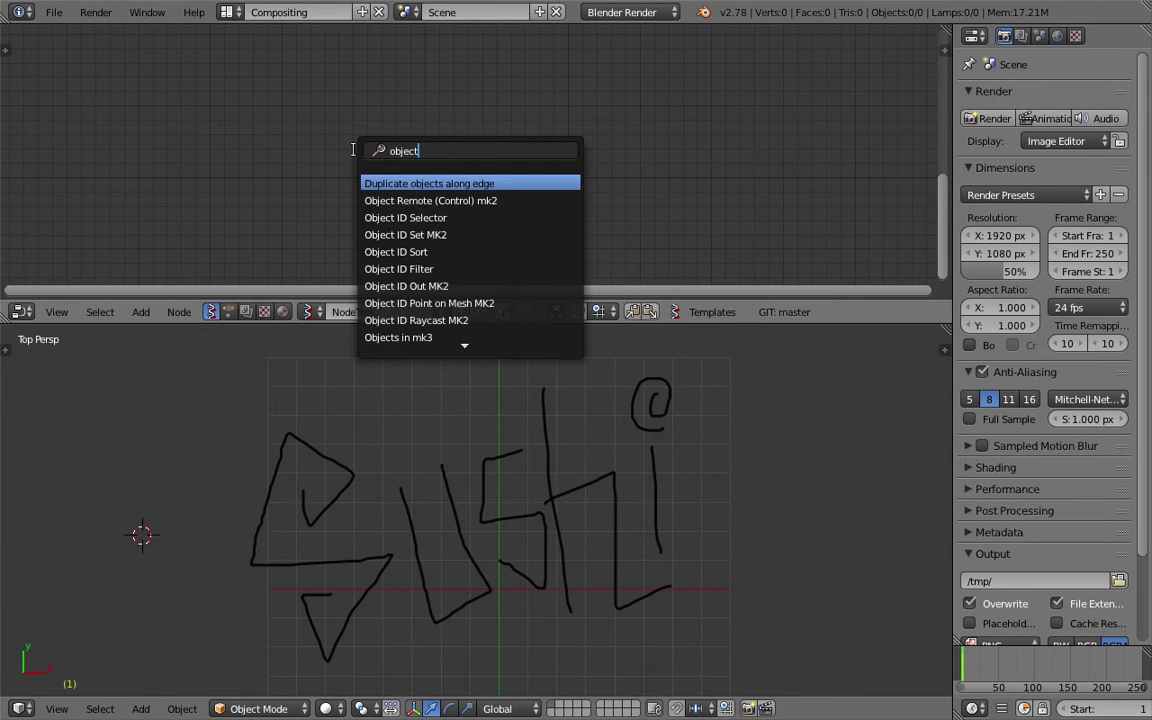
key("Down")
key("Down")
key("Down")
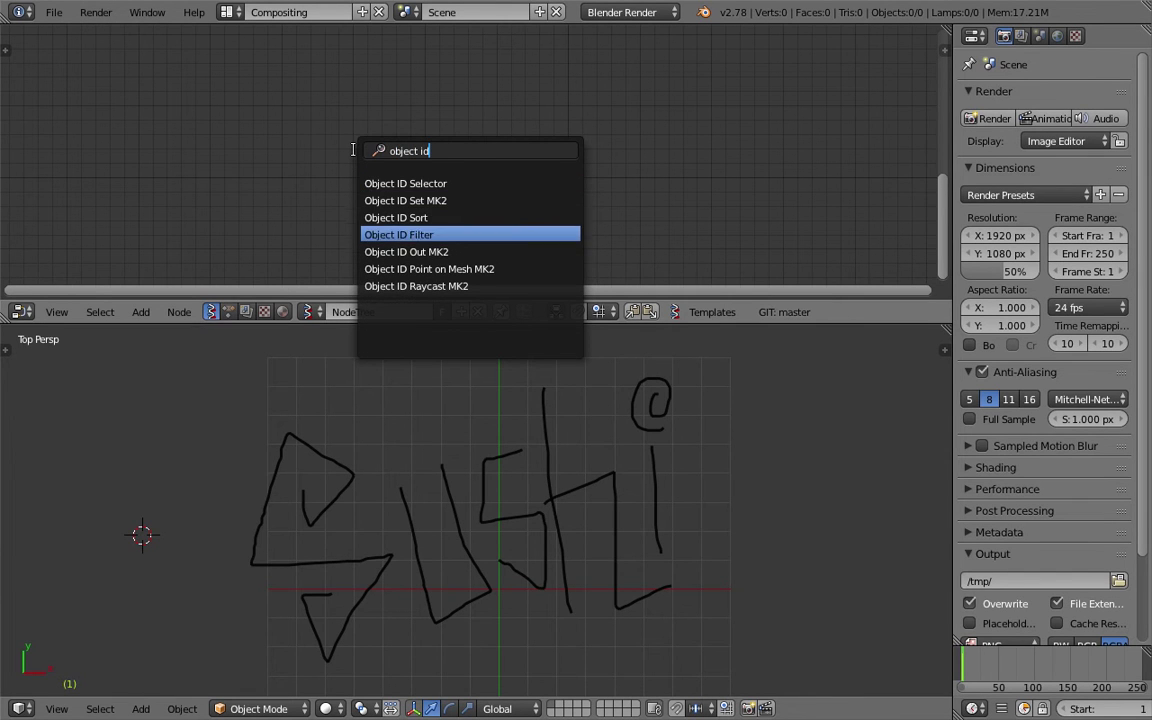
key("Up")
key("Up")
key("Up")
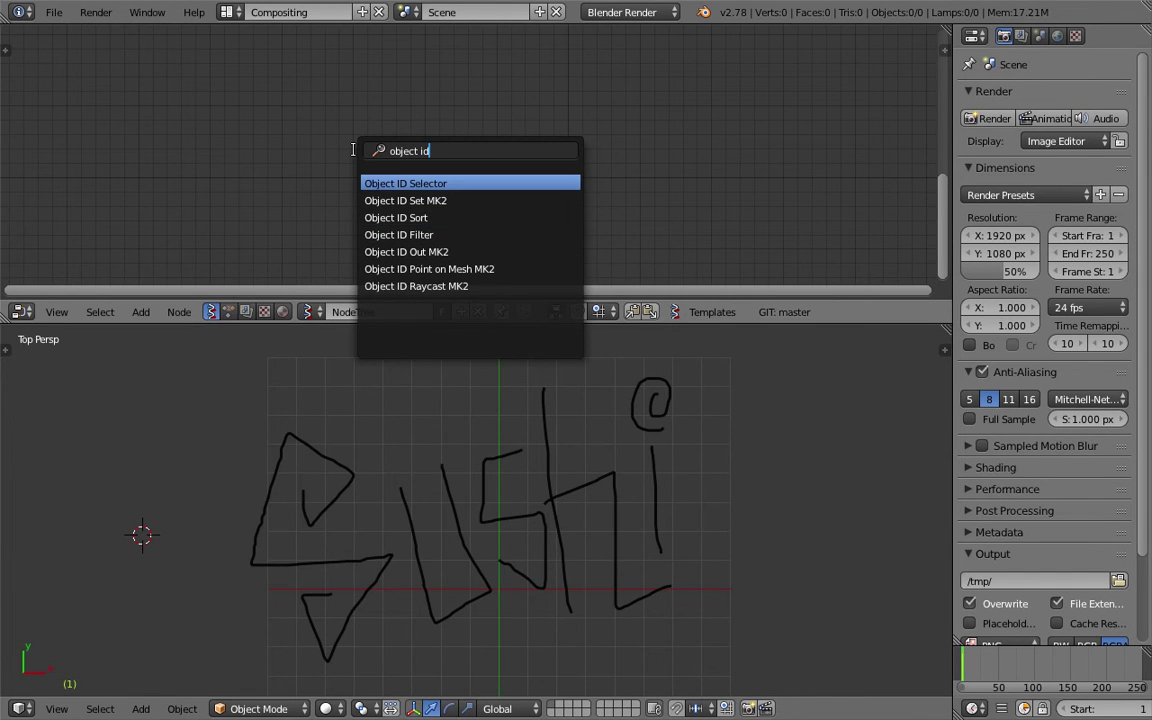
key("Return")
left_click(184, 105)
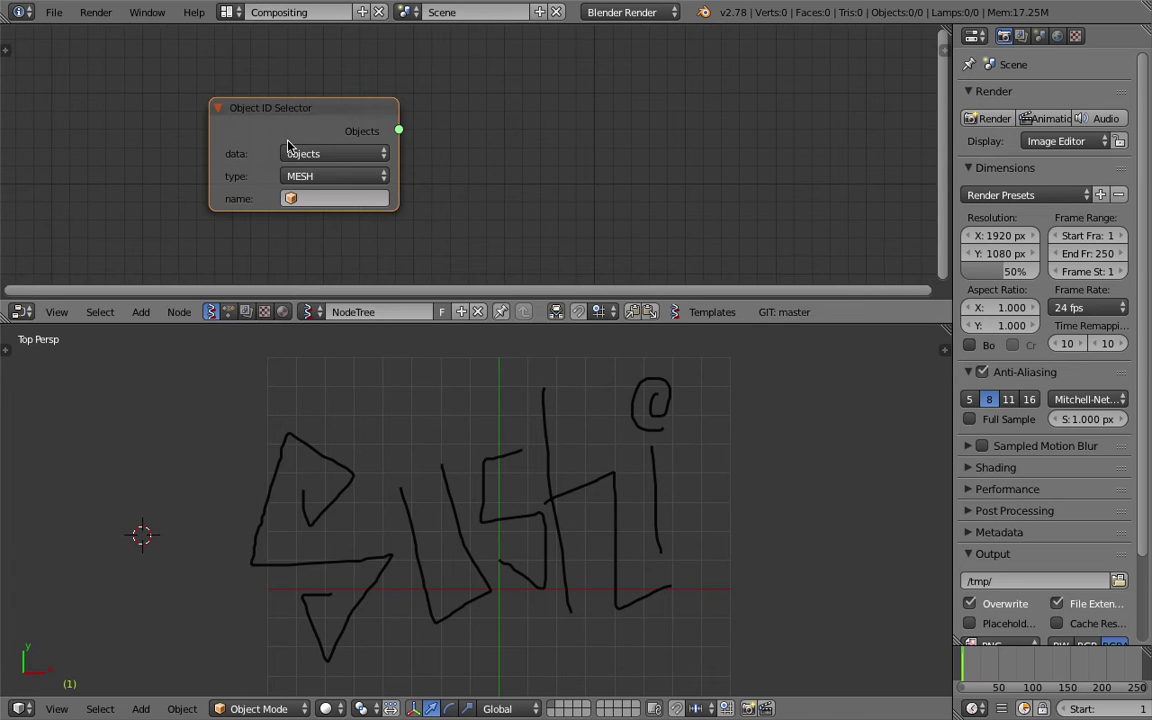
Set the Object ID Selector's data to grease_pencil, with GPencil as the name and GP_Layer as the layer
left_click(298, 153)
left_click(322, 235)
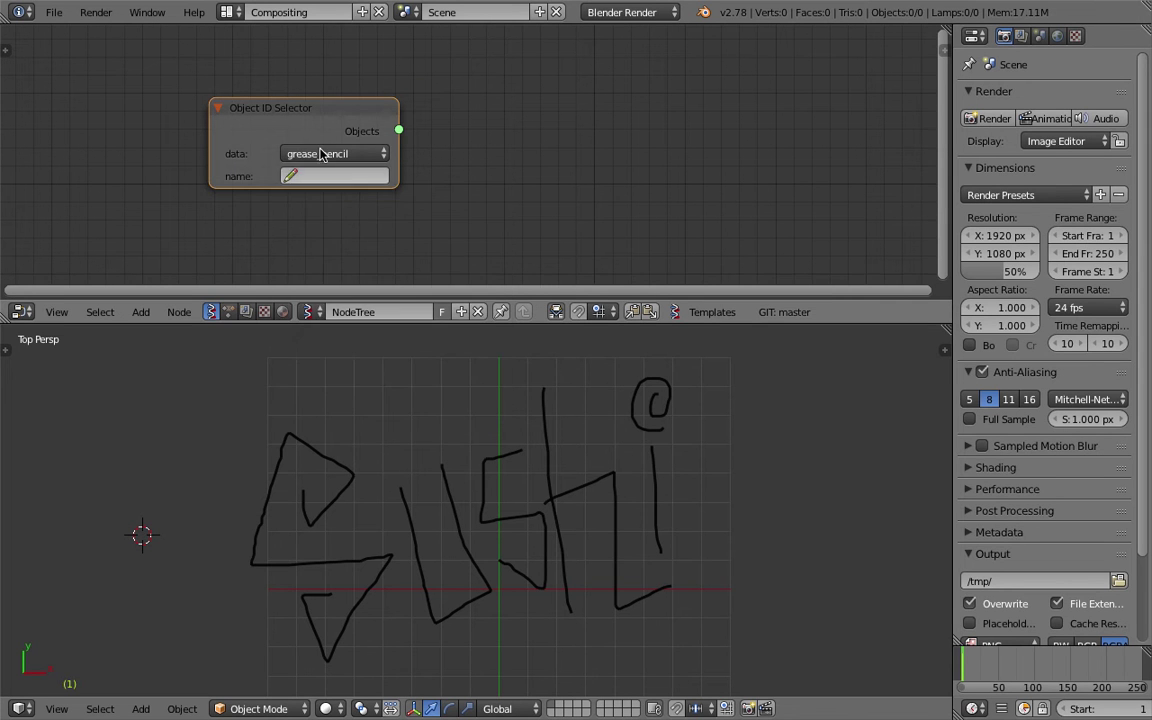
left_click(348, 186)
left_click(327, 196)
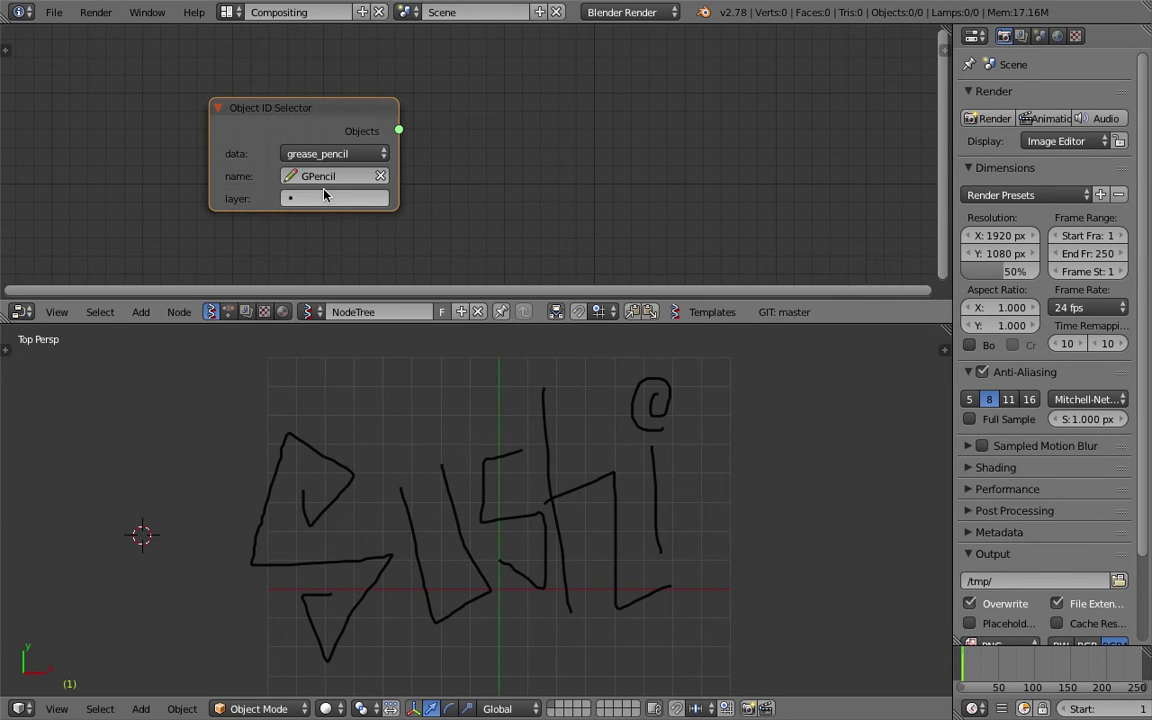
left_click(327, 200)
left_click(329, 224)
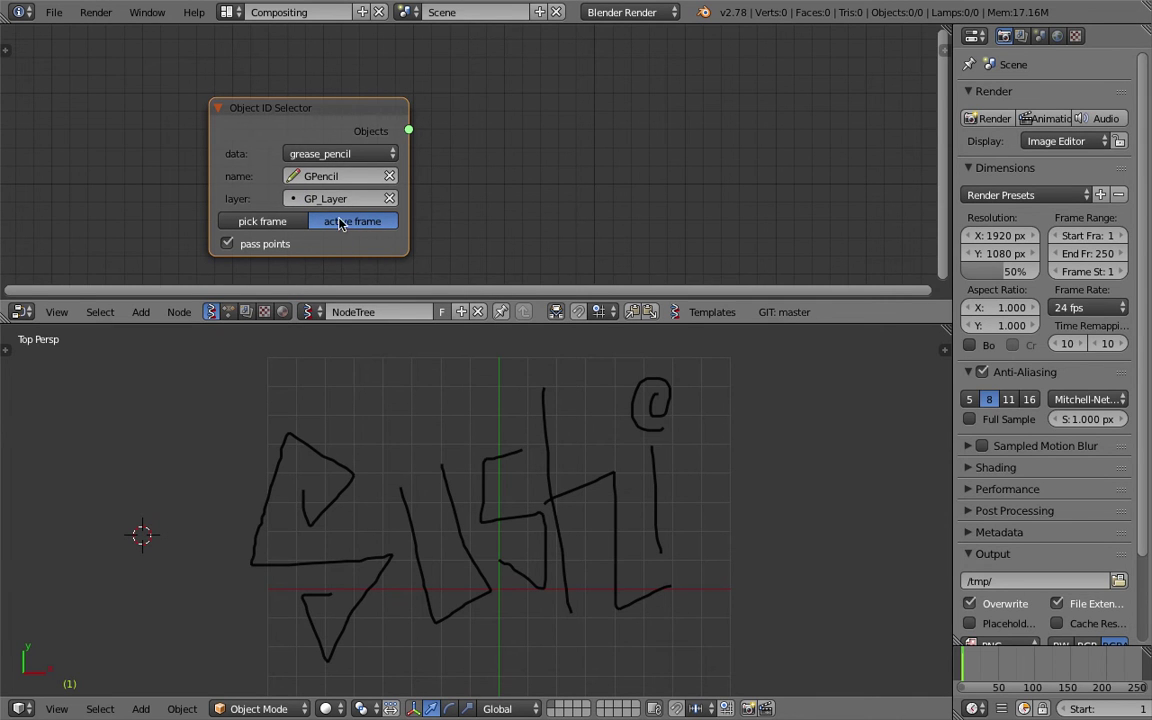
Go to frame 24 and draw a snail with a spiral shell in grease pencil across the grid
left_click(980, 678)
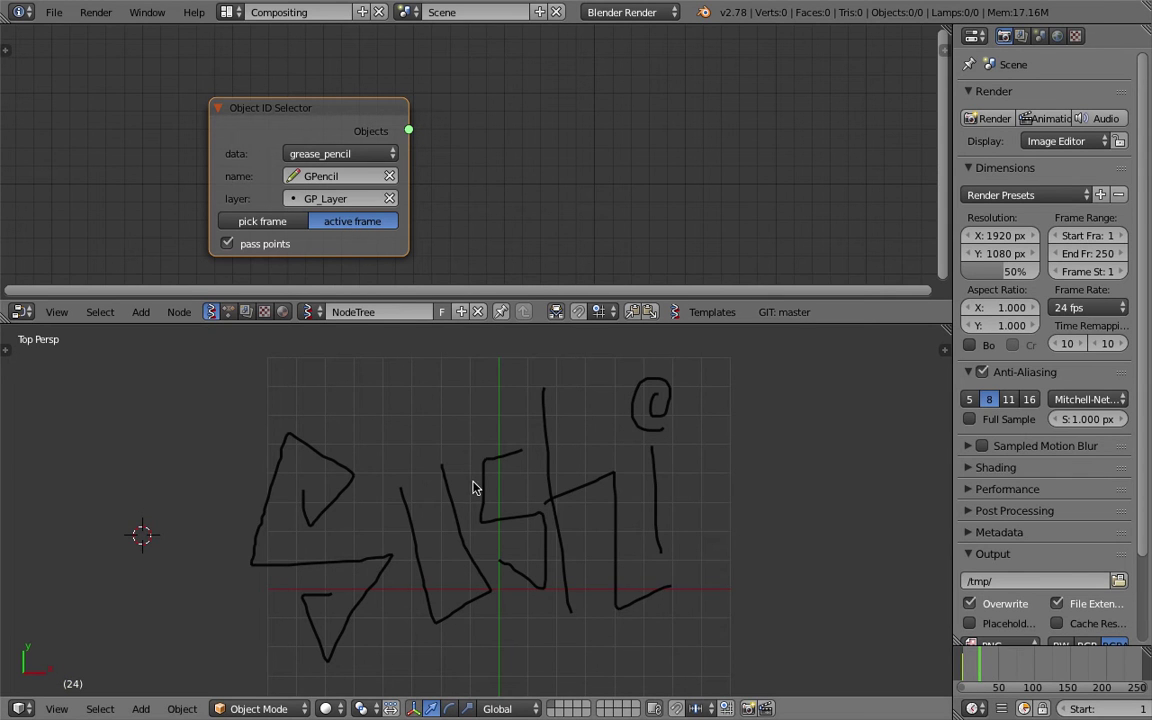
mouse_move(493, 464)
left_mouse_down()
mouse_move(473, 501)
mouse_move(548, 406)
mouse_move(609, 501)
mouse_move(518, 372)
left_mouse_up()
mouse_move(608, 537)
left_mouse_down()
mouse_move(676, 514)
mouse_move(681, 540)
mouse_move(606, 588)
mouse_move(303, 608)
left_mouse_up()
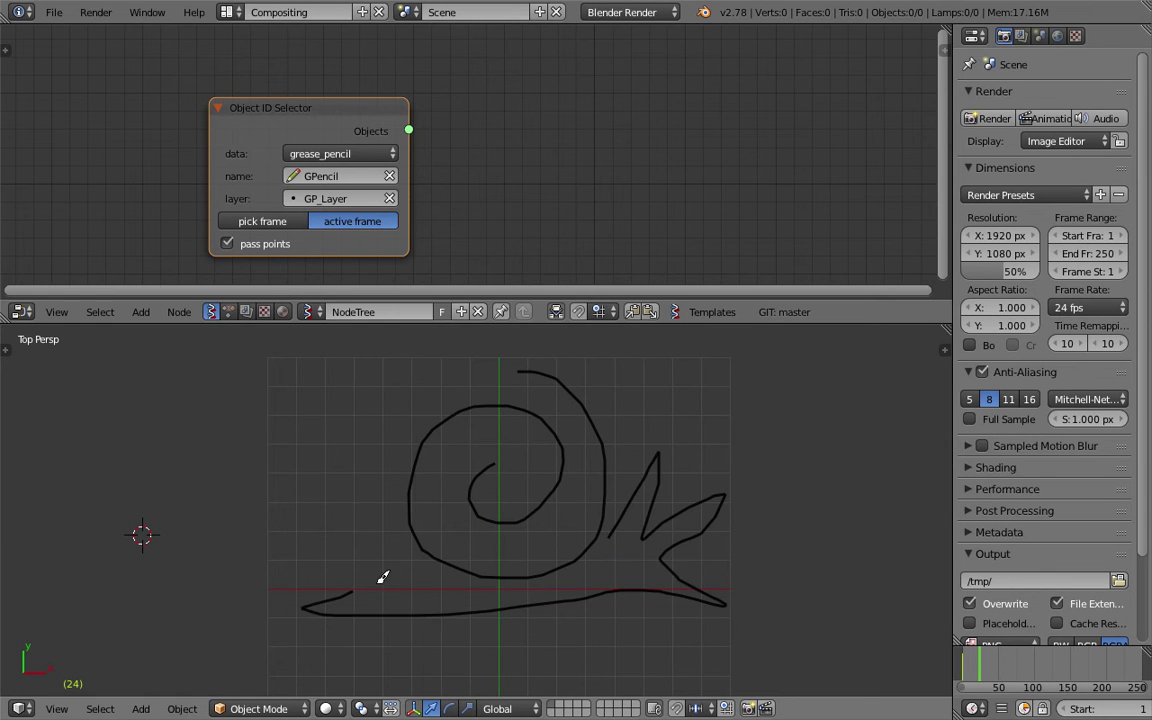
Return the timeline to frame 1 and save over the existing blend file
left_click(968, 670)
mouse_move(968, 670)
left_mouse_down()
mouse_move(989, 670)
mouse_move(962, 667)
left_mouse_up()
scroll(1080, 711, "down", 3)
scroll(1097, 711, "down", 2)
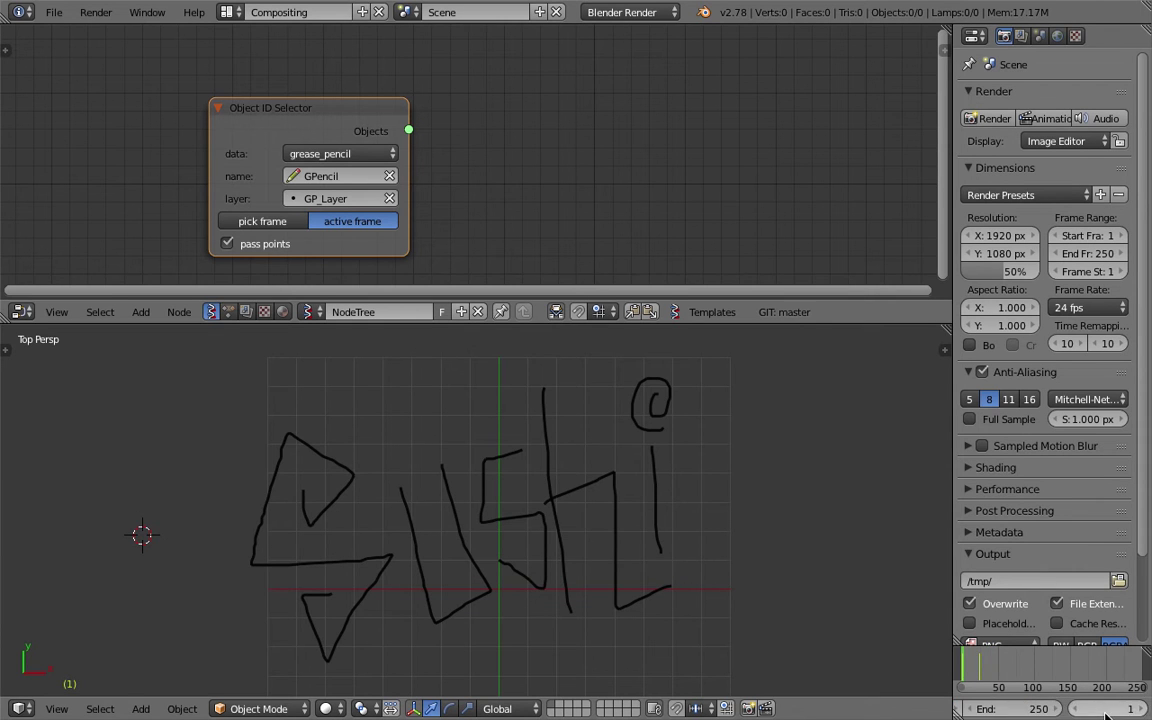
key("ctrl+s")
left_click(684, 553)
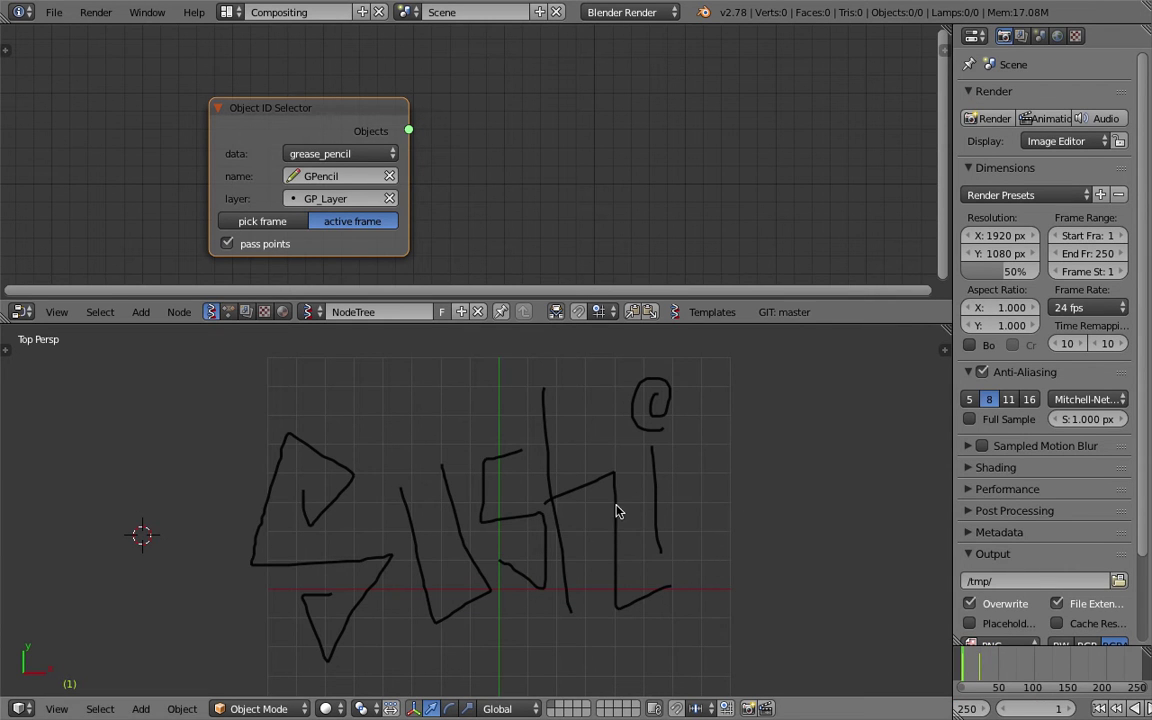
Reposition the Object ID Selector node and reveal the grease pencil layer settings of the 3D viewport
left_click_drag(321, 112, 263, 98)
left_click_drag(482, 322, 483, 333)
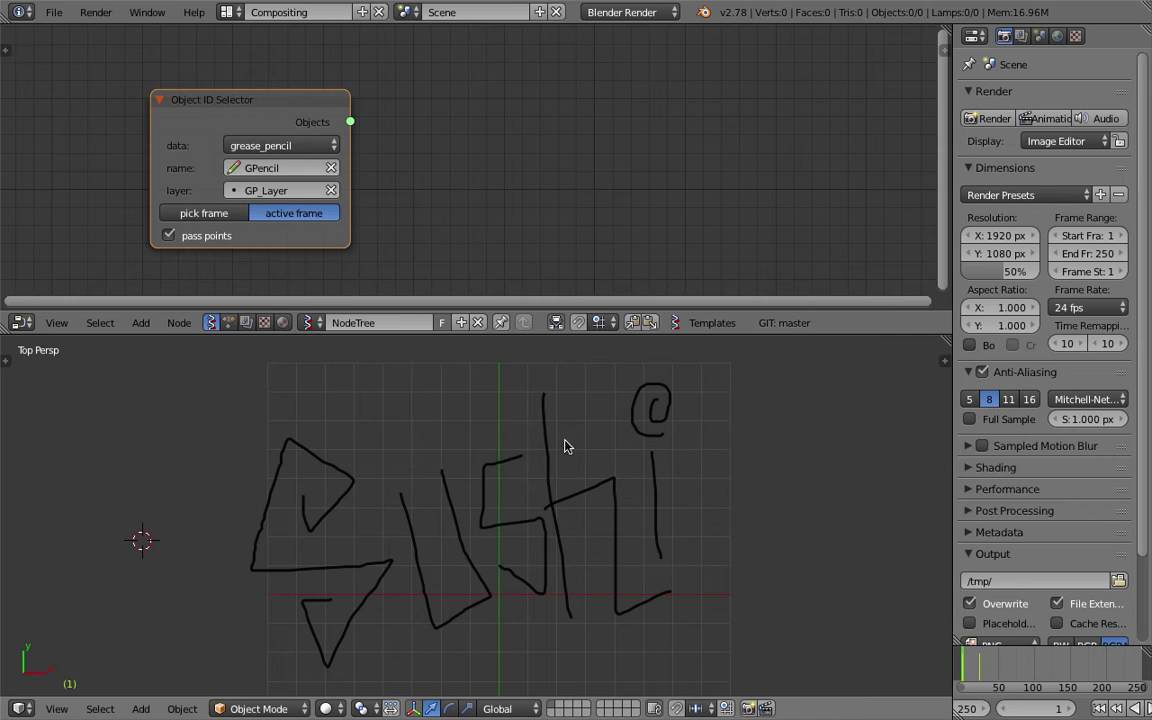
left_click(945, 361)
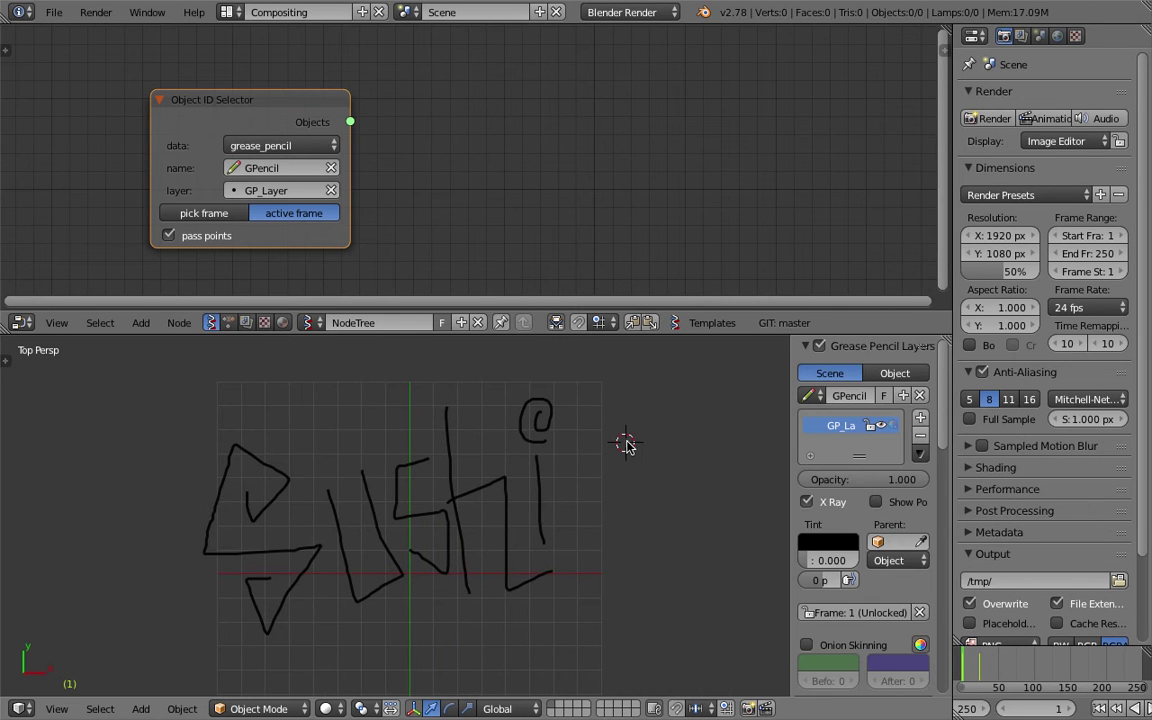
Convert the grease pencil lettering to a curve object with its strokes linked
key("space")
type("conve")
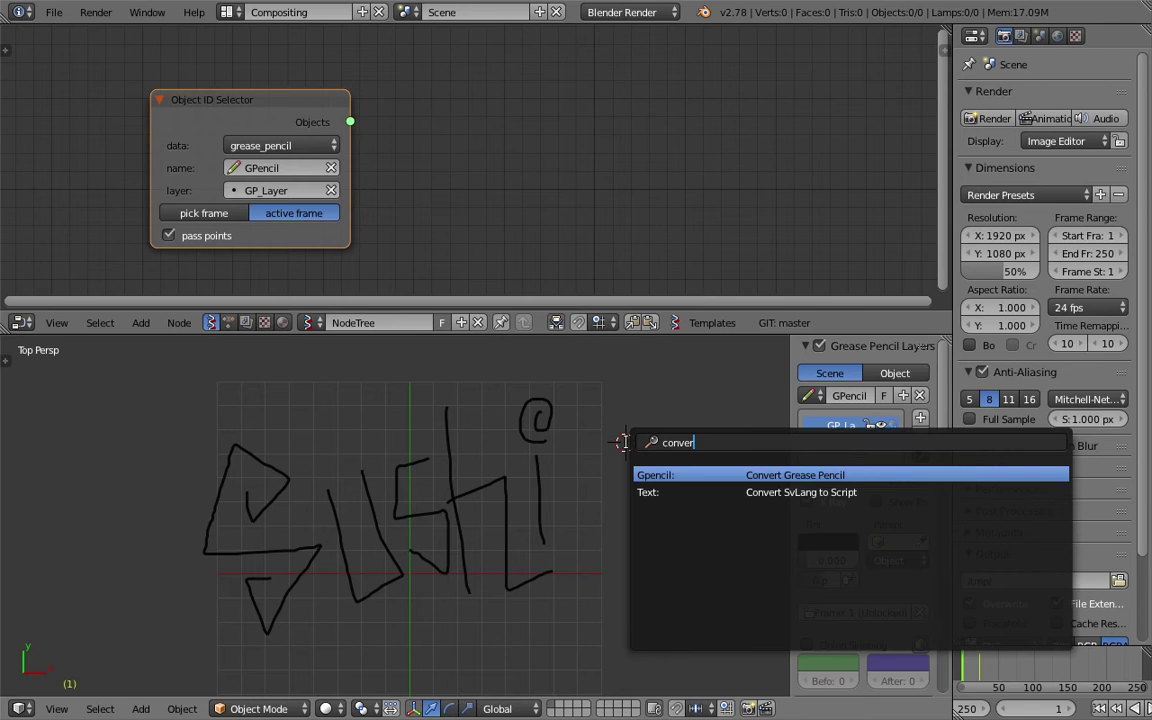
type("r")
key("Return")
left_click(622, 442)
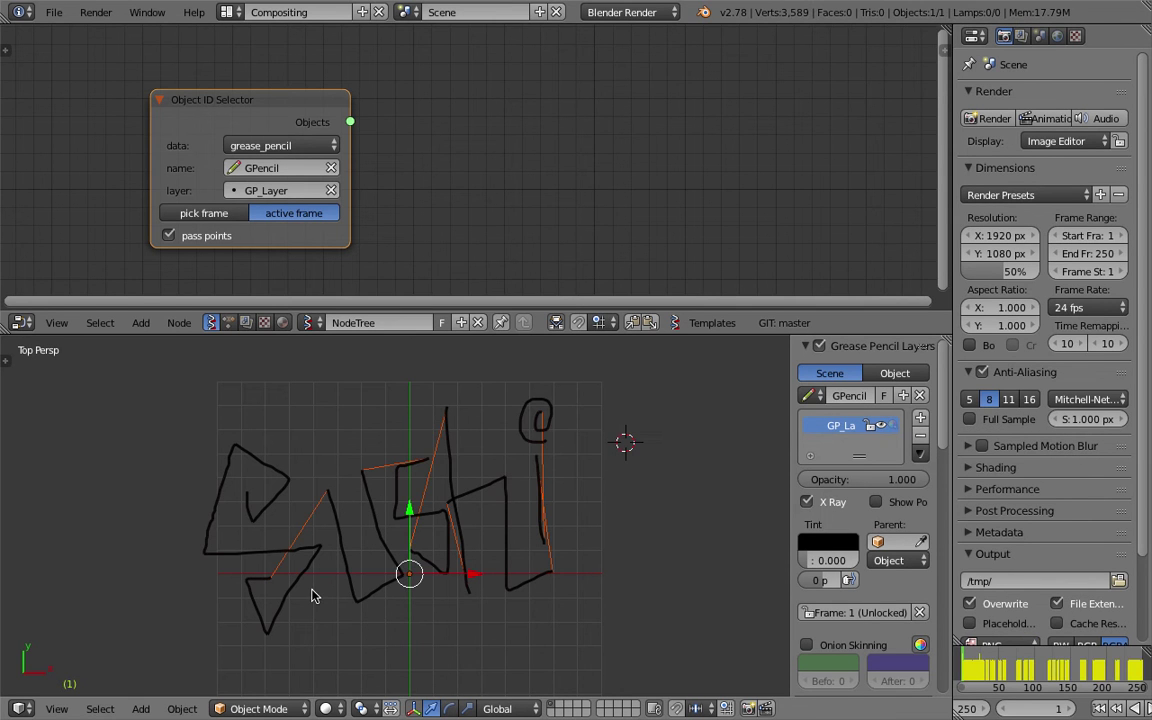
Move the converted curve beside the original lettering, scale it down, and deselect it
key("g")
left_click(560, 581)
middle_click_drag(563, 573, 354, 560, "shift")
key("g")
left_click(563, 587)
key("s")
left_click(579, 582)
middle_click_drag(580, 585, 604, 577, "shift")
key("s")
left_click(634, 600)
key("g")
left_click(577, 530)
middle_click_drag(575, 534, 645, 549, "shift")
key("a")
key("a")
key("a")
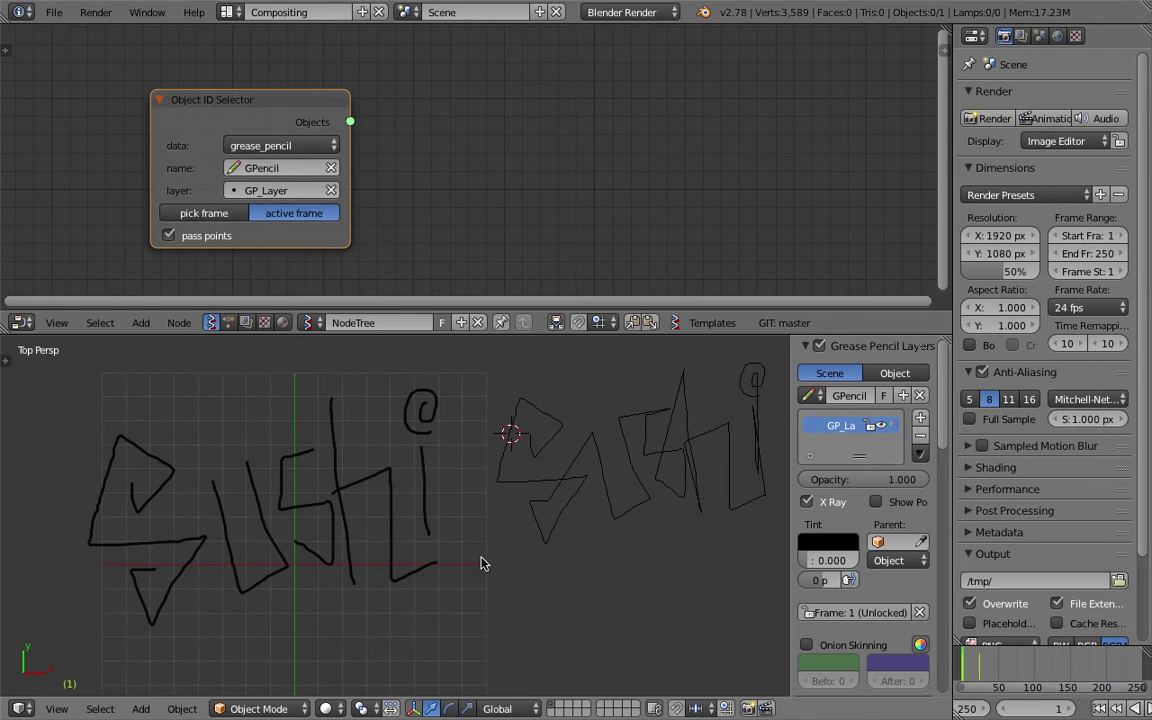
Convert the grease pencil lettering again to a Bezier curve with Link Strokes disabled
key("space")
type("convert")
key("Return")
left_click(462, 547)
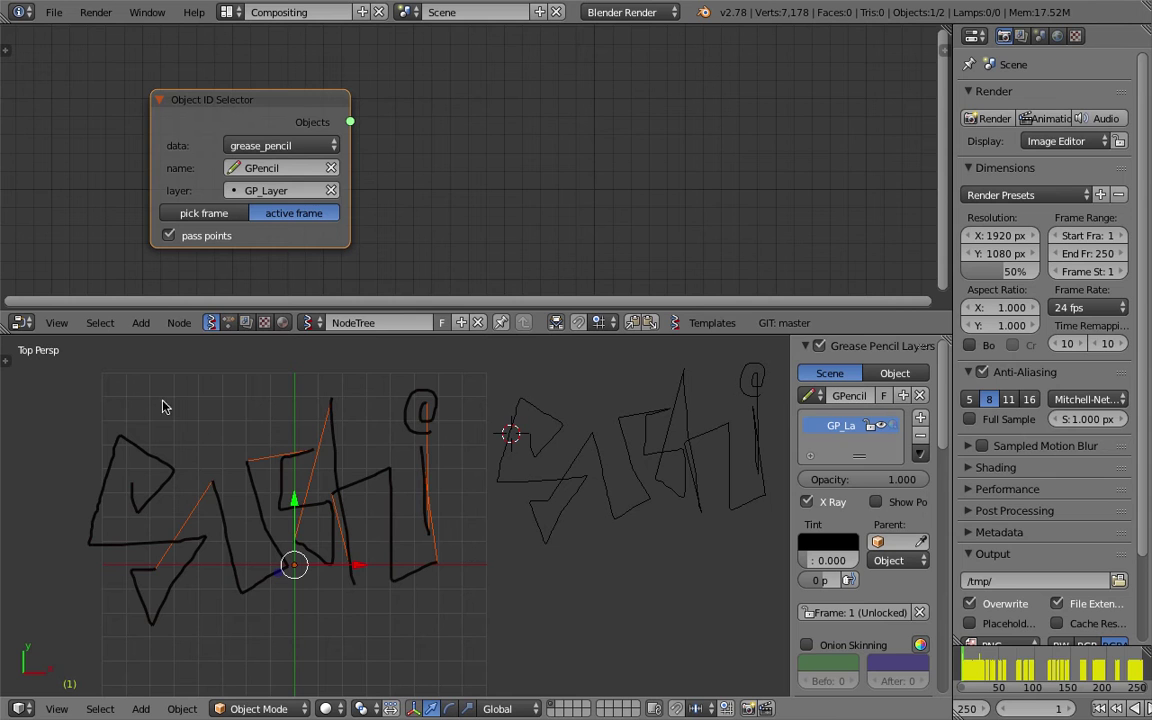
left_click(8, 359)
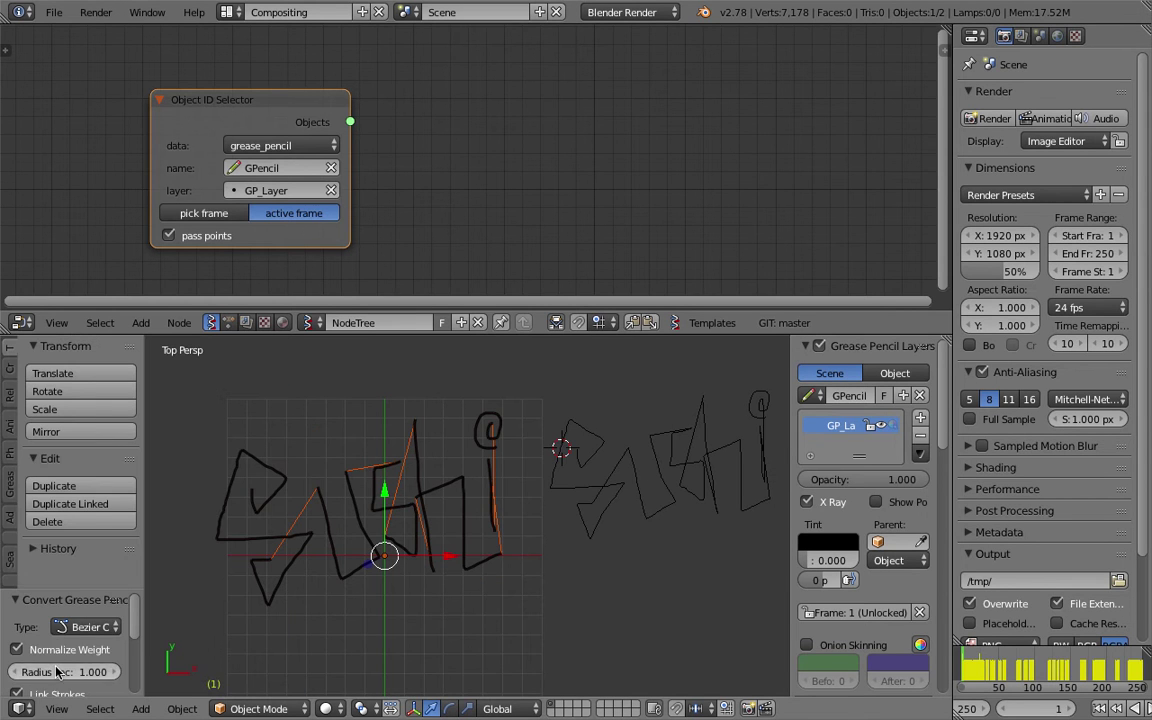
scroll(50, 605, "down", 4)
left_click(50, 625)
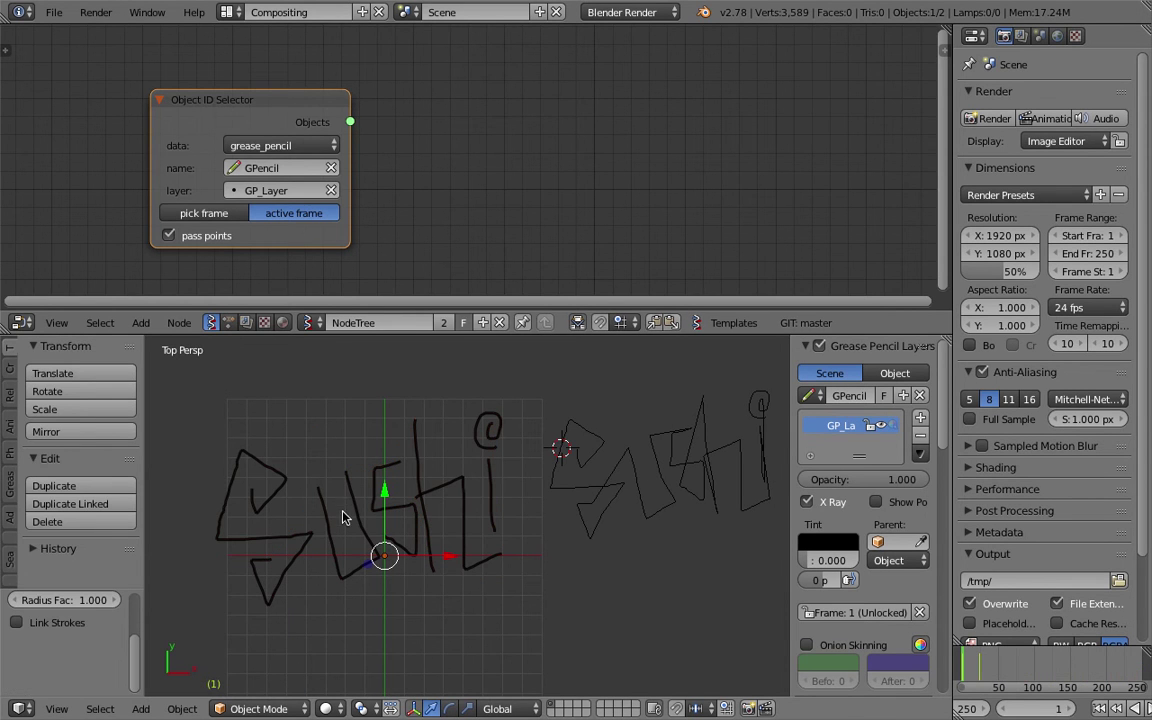
Place the unlinked curve lettering below the linked version and scale it for comparison
key("g")
left_click(624, 590)
scroll(624, 590, "down", 3)
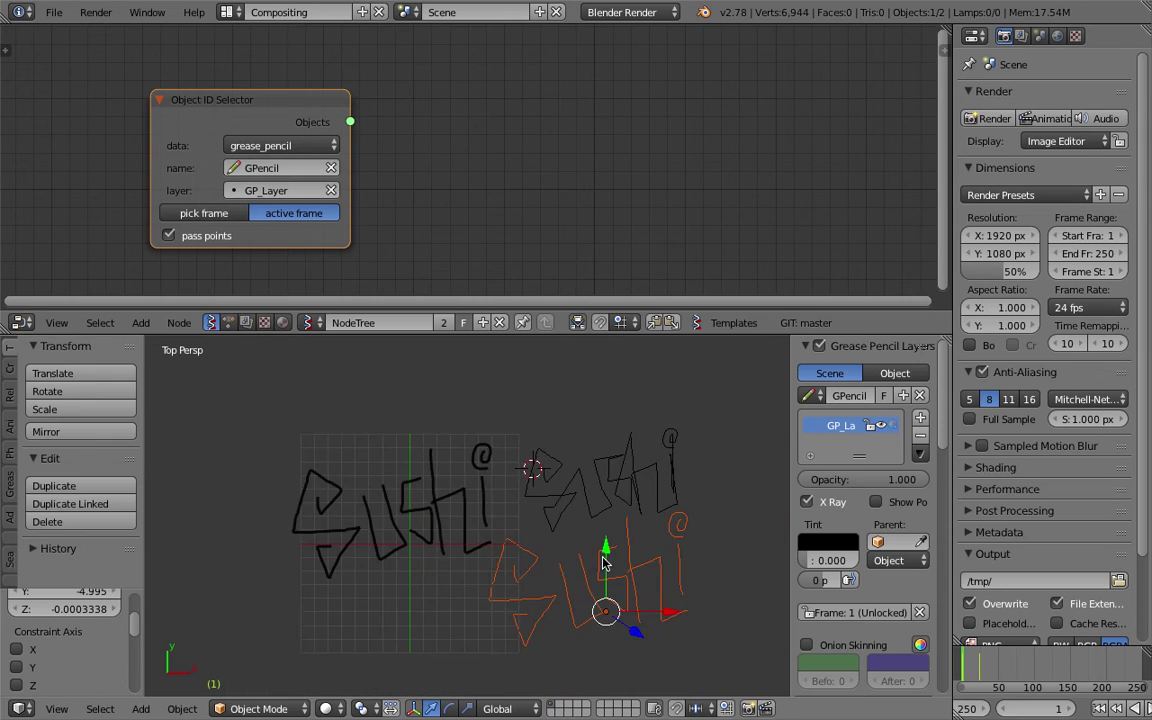
key("t")
scroll(440, 474, "up", 1)
middle_click_drag(445, 476, 480, 480, "shift")
key("s")
left_click(599, 641)
key("g")
left_click(640, 607)
Delete both converted curve objects, leaving only the original grease pencil lettering
right_click(599, 460)
right_click(604, 543, "shift")
key("x")
left_click(606, 544)
middle_click_drag(392, 471, 443, 470, "shift")
scroll(427, 475, "up", 2)
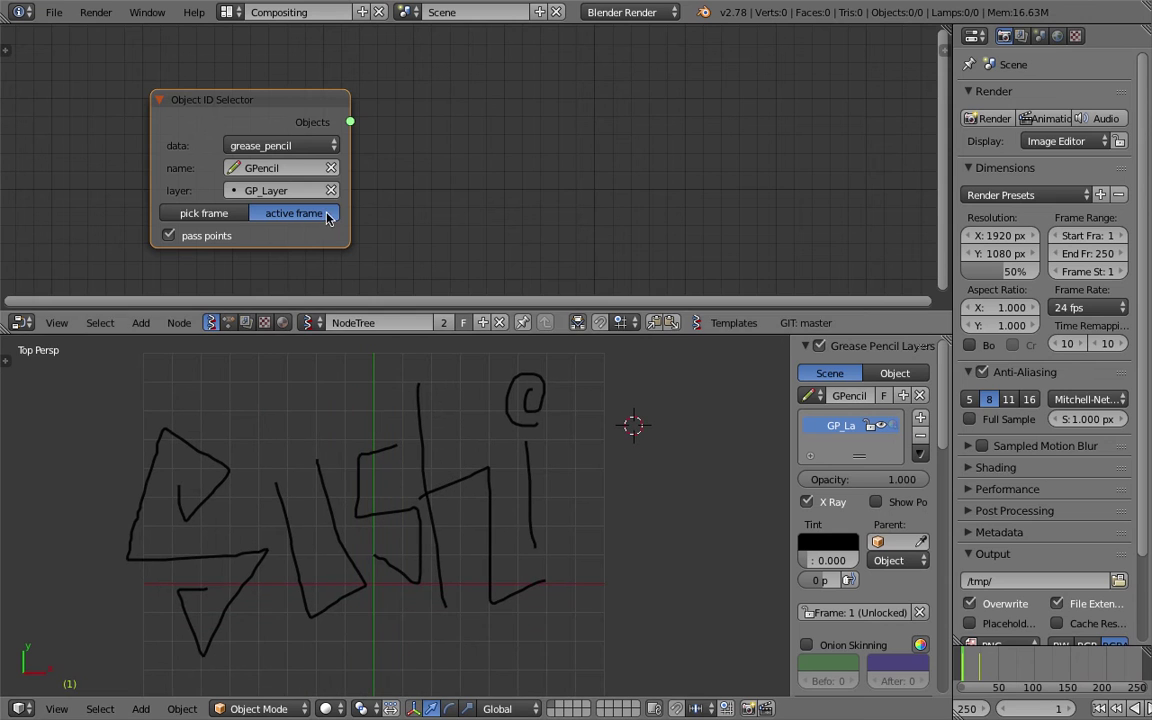
Move the Object ID Selector node aside and enlarge the node editor to make room for more nodes
key("g")
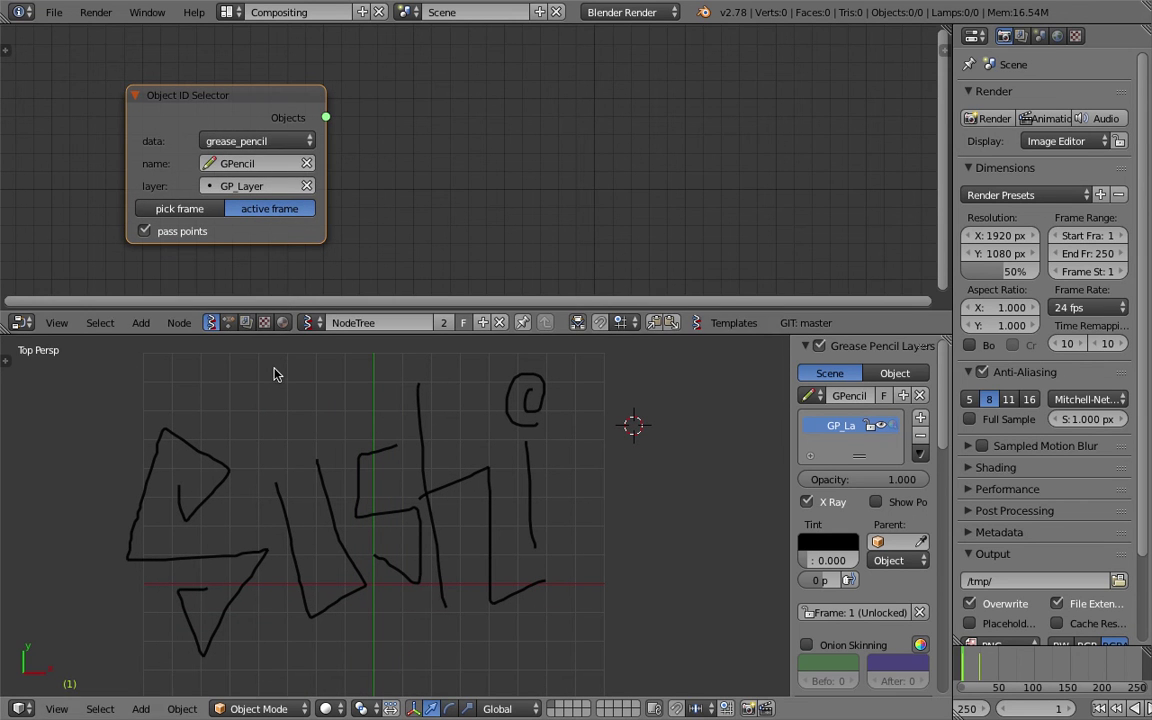
left_click(215, 105)
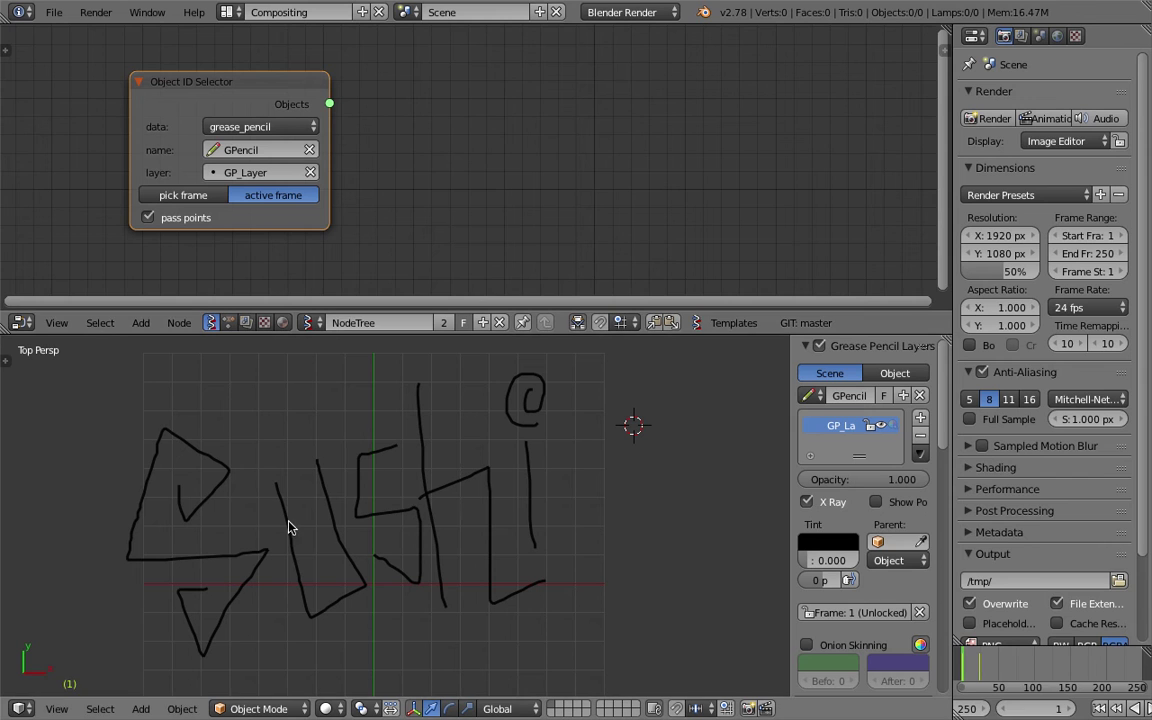
middle_click_drag(532, 175, 476, 165)
scroll(481, 198, "down", 1)
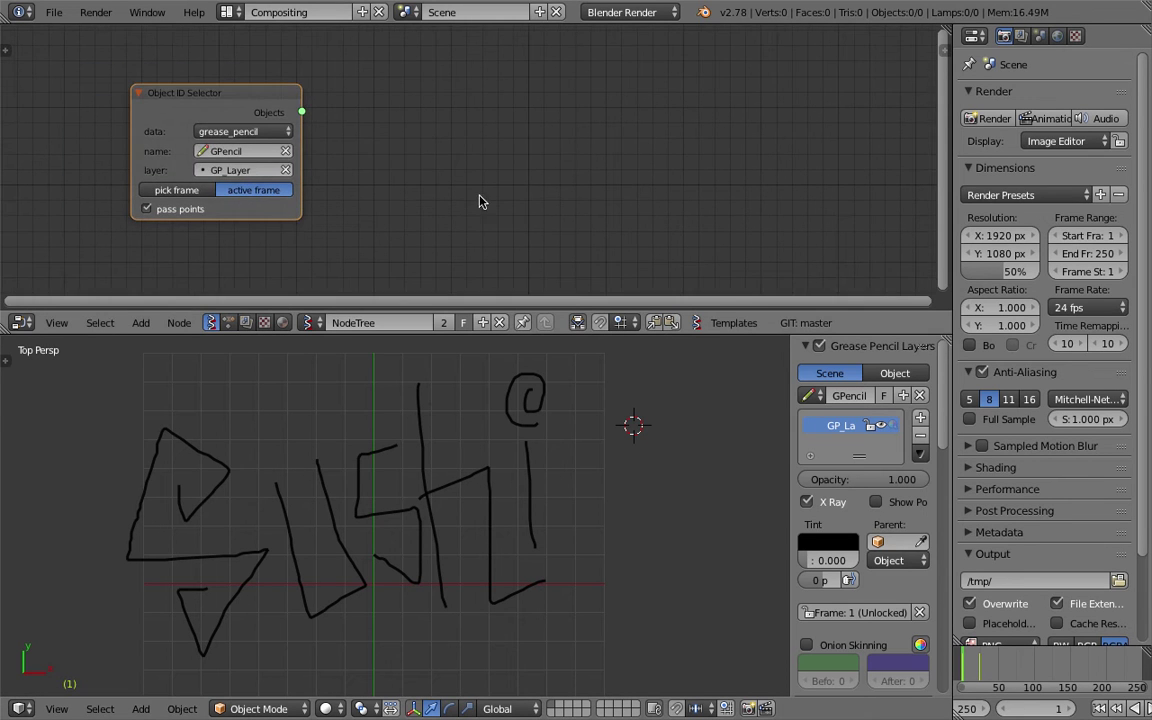
left_click_drag(519, 334, 519, 388)
middle_click_drag(483, 223, 458, 217)
Add a Viewer Draw node and connect the Object ID Selector's Objects output to its vertices input
key("space")
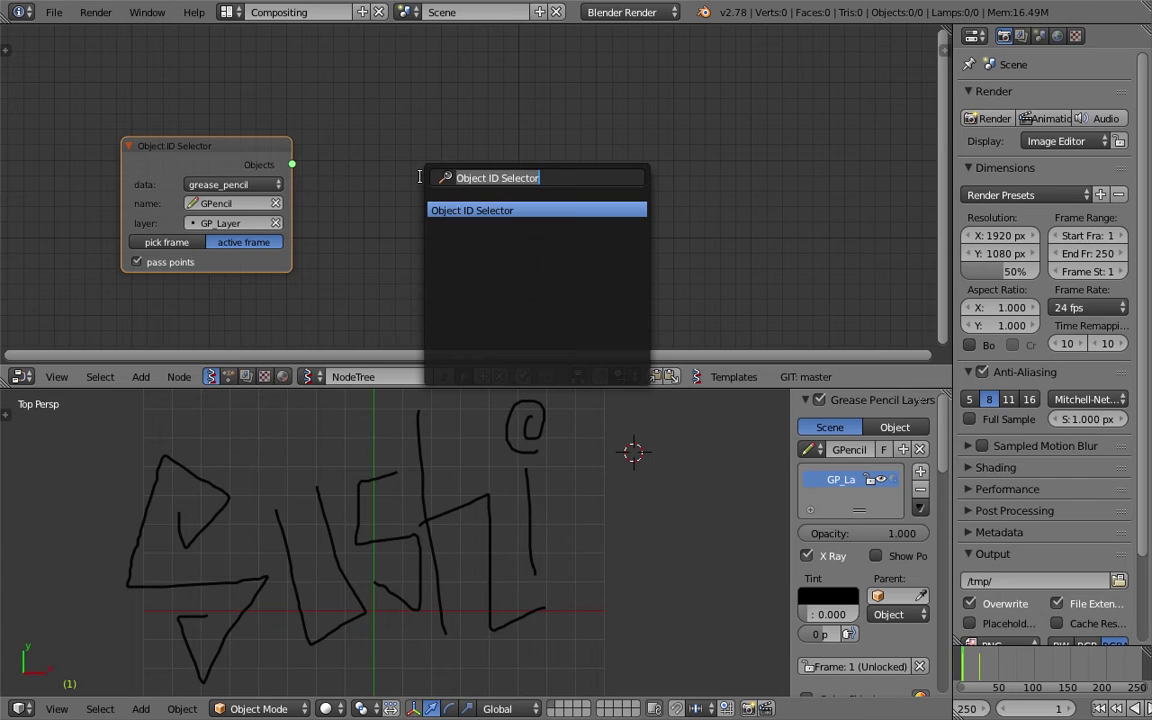
type("view")
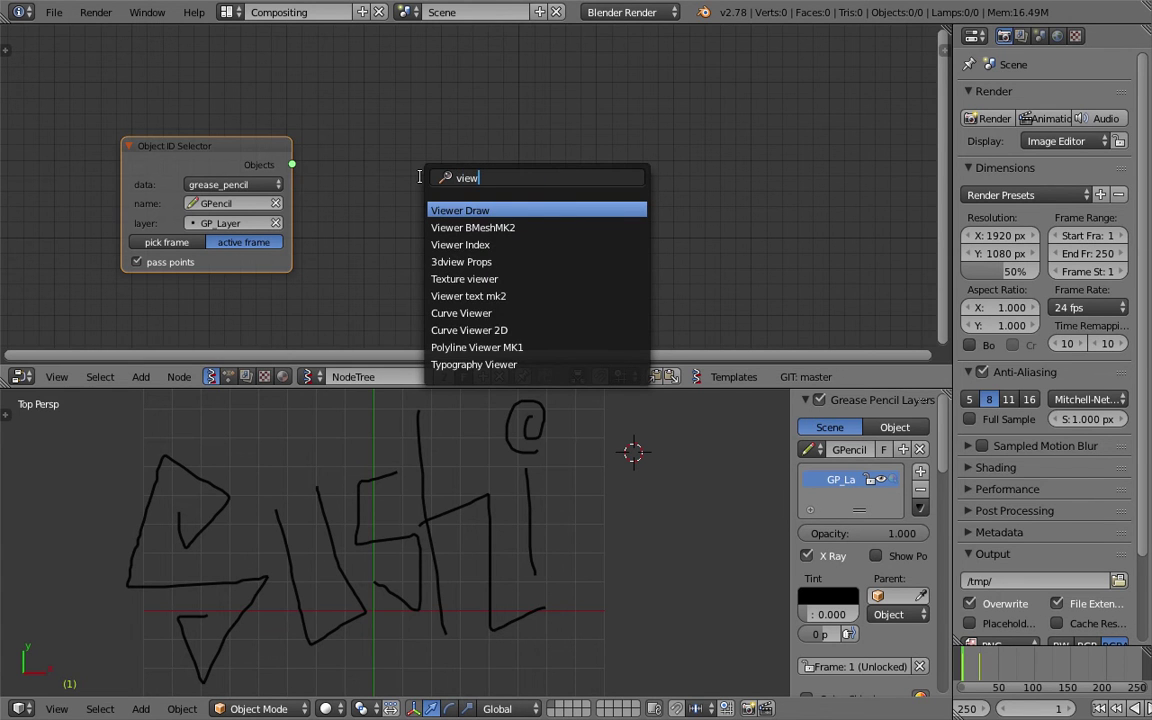
key("Return")
left_click(539, 82)
mouse_move(293, 165)
left_mouse_down()
mouse_move(363, 123)
mouse_move(414, 129)
mouse_move(538, 192)
mouse_move(654, 214)
left_mouse_up()
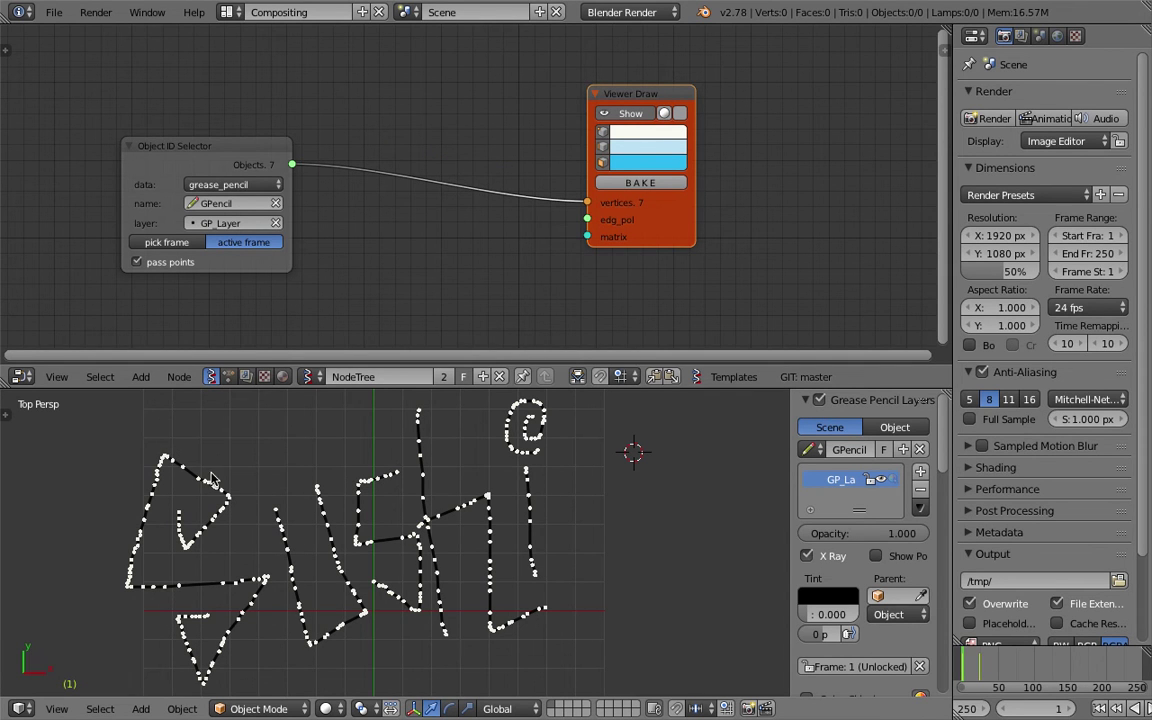
Rearrange the Object ID Selector and Viewer Draw nodes, and save over gp_grafitti_001.blend
mouse_move(700, 215)
left_mouse_down()
mouse_move(723, 224)
mouse_move(674, 202)
left_mouse_up()
key("KP_Decimal")
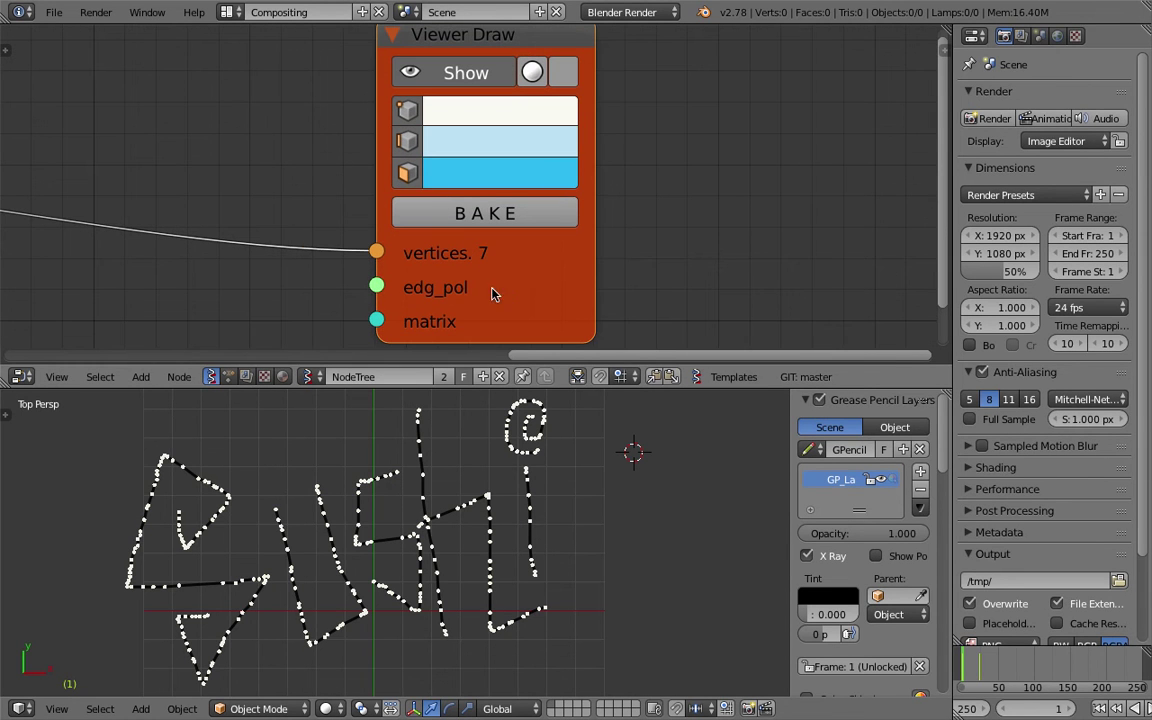
scroll(168, 516, "down", 3)
middle_click_drag(460, 190, 520, 190)
scroll(520, 185, "down", 4)
middle_click_drag(322, 194, 514, 179)
left_click_drag(76, 137, 324, 97)
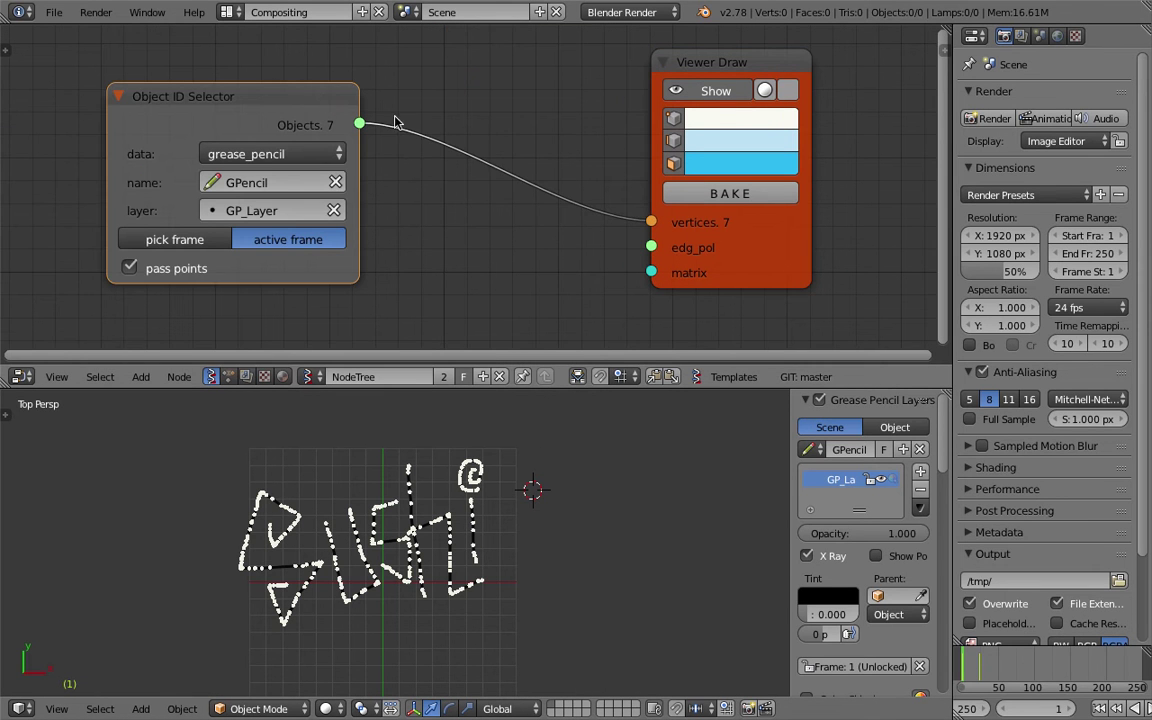
left_click(741, 256)
middle_click_drag(700, 222, 635, 196)
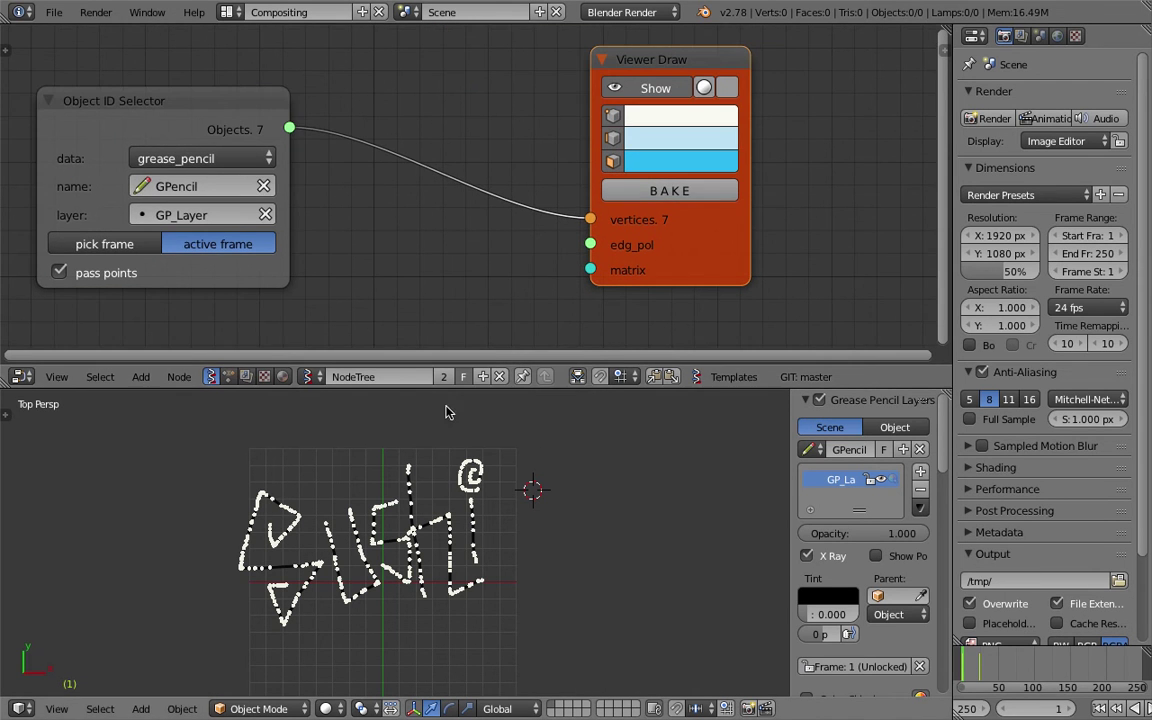
key("ctrl+s")
left_click(415, 521)
scroll(420, 525, "up", 1)
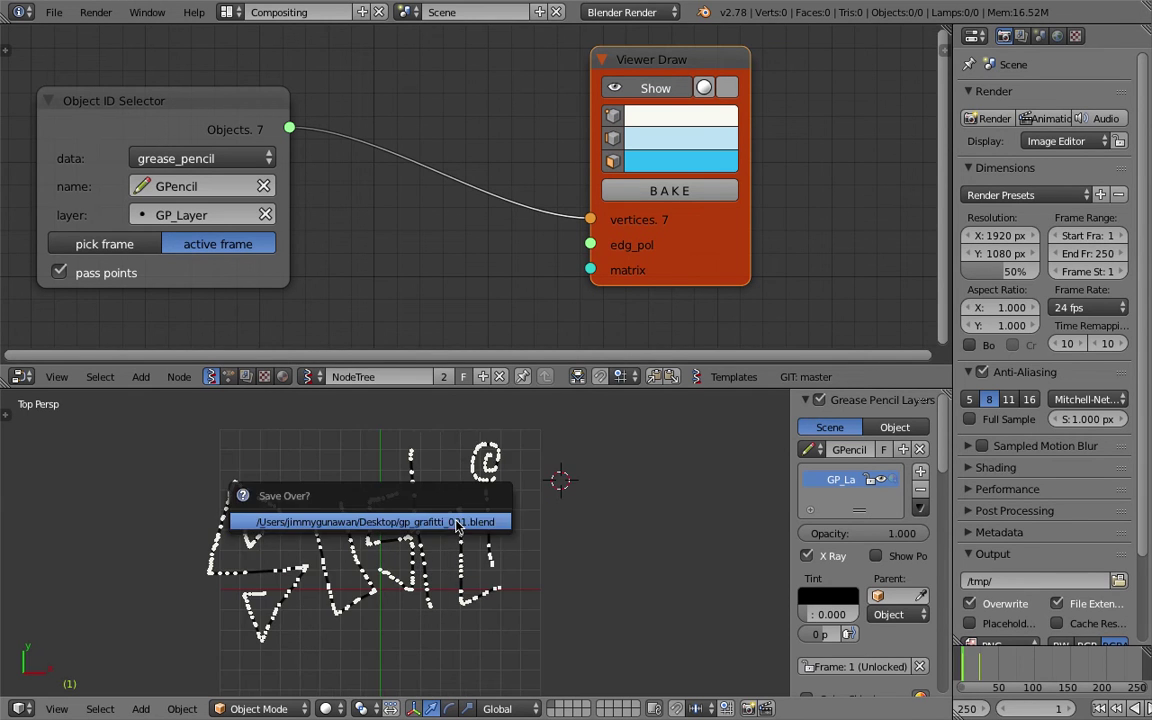
Move the Object ID Selector and Viewer Draw nodes further apart and save the file again
middle_click_drag(509, 211, 553, 239)
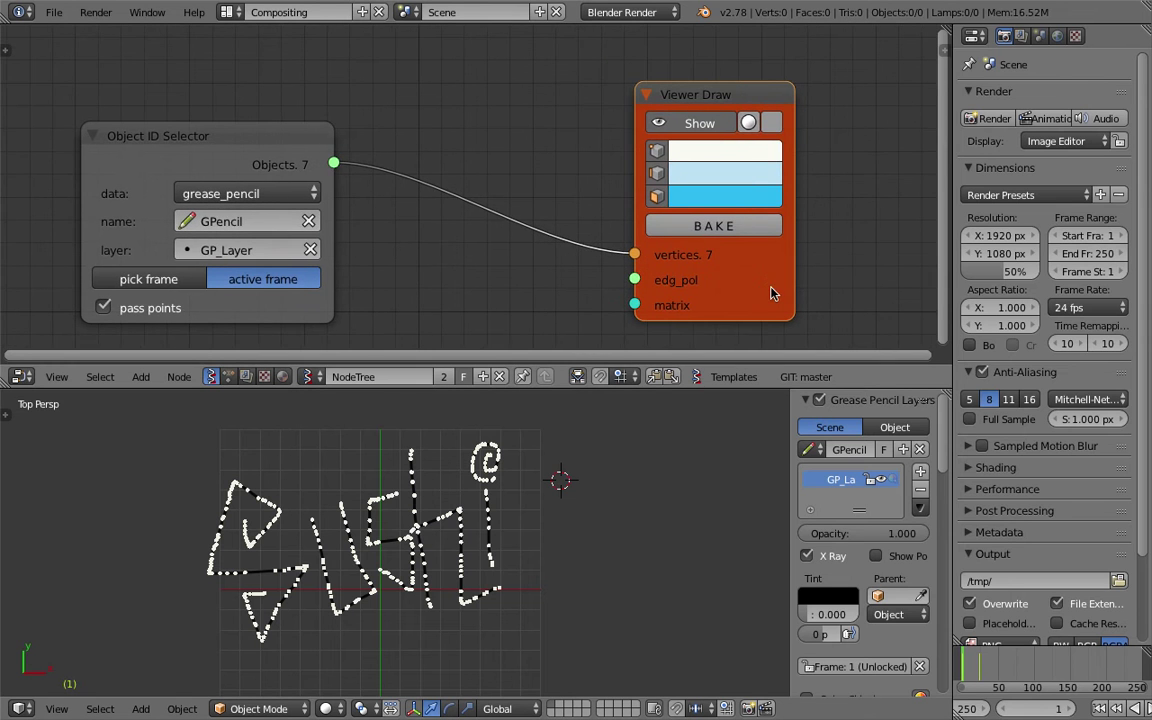
left_click_drag(680, 291, 704, 241)
scroll(548, 237, "down", 1)
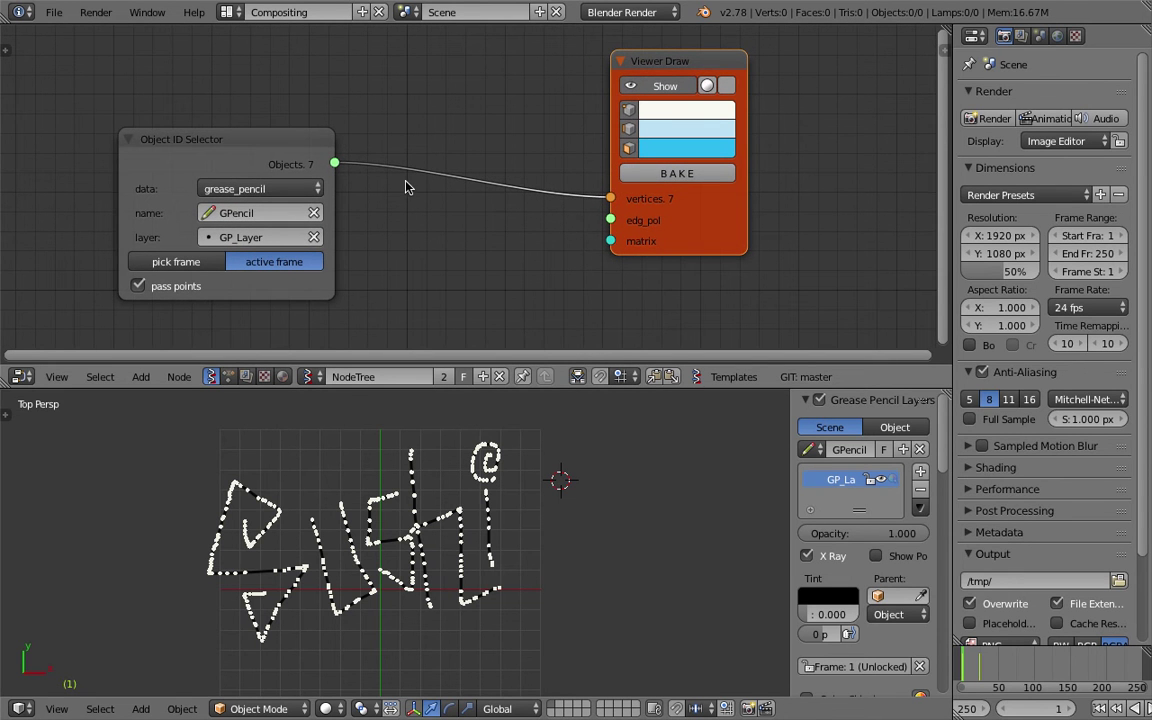
left_click_drag(270, 150, 248, 139)
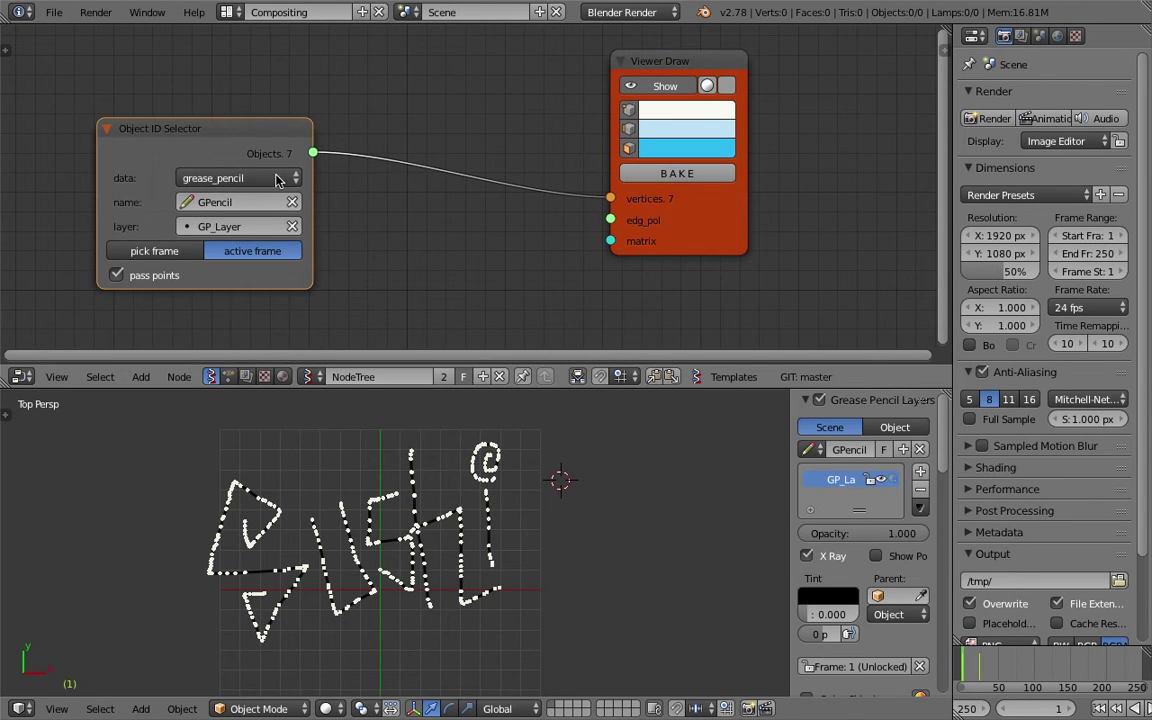
left_click_drag(723, 232, 742, 226)
key("ctrl+s")
left_click(745, 226)
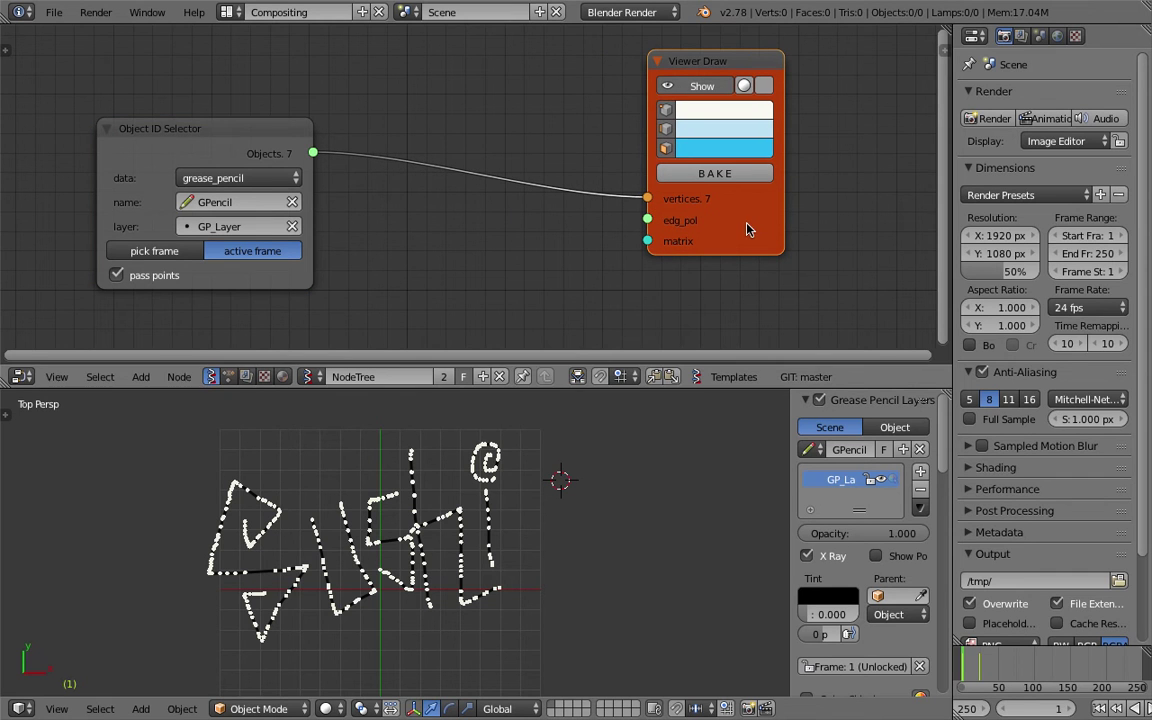
left_click_drag(700, 241, 748, 240)
key("ctrl+s")
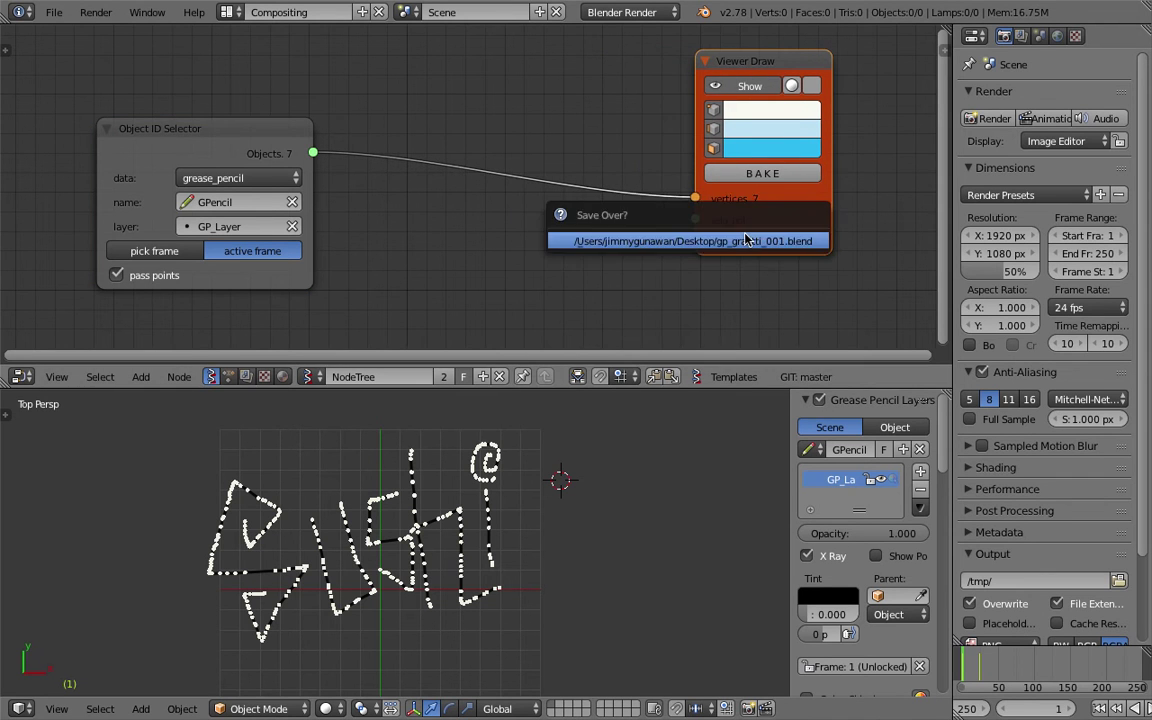
left_click(745, 239)
Insert a Polyline Viewer MK1 node into the link between the Object ID Selector and Viewer Draw nodes
middle_click_drag(502, 183, 492, 182)
key("shift+a")
left_click(477, 128)
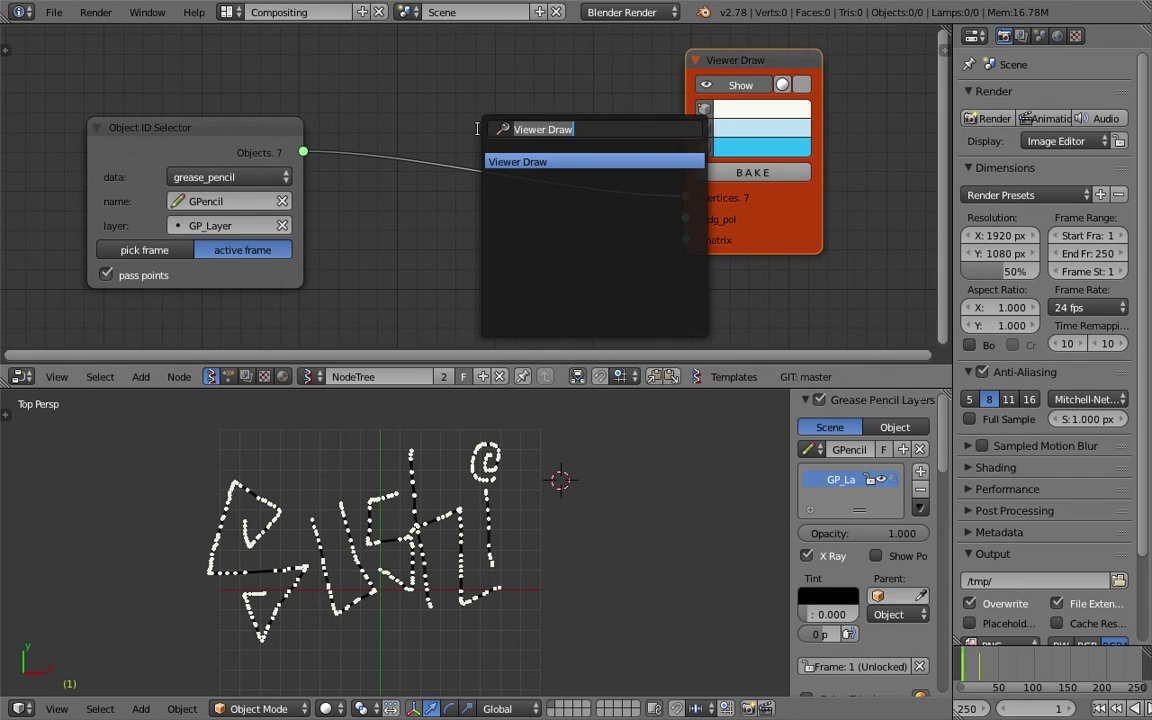
type("polyl")
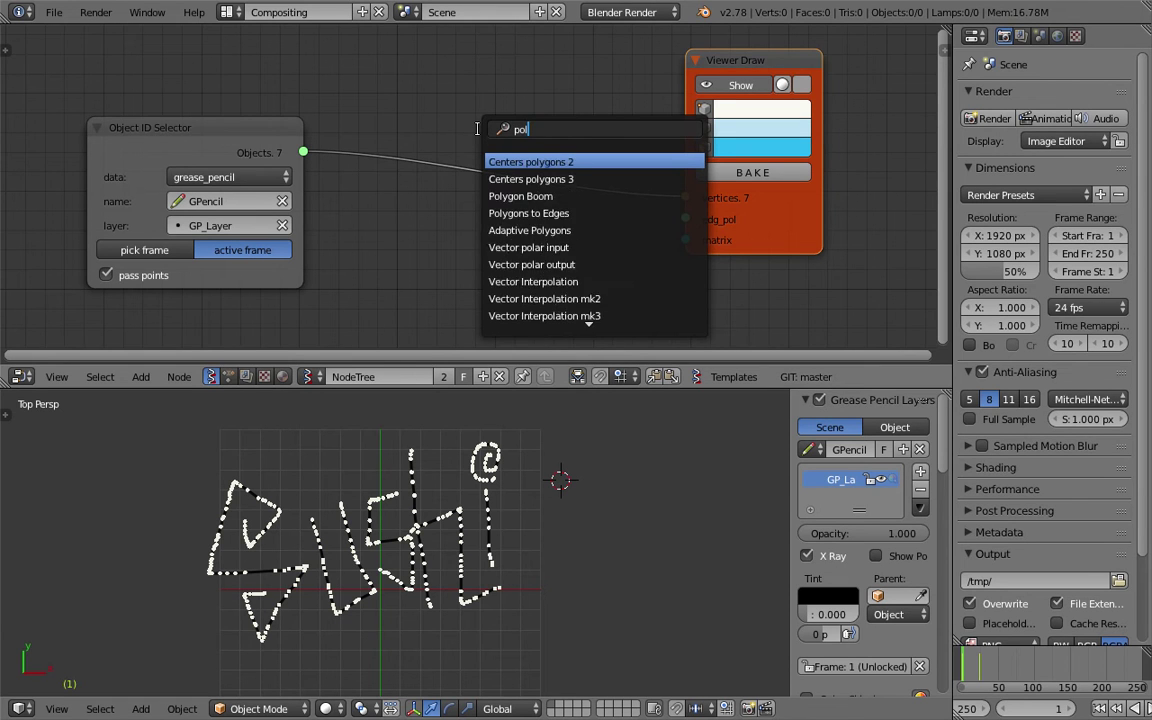
key("Return")
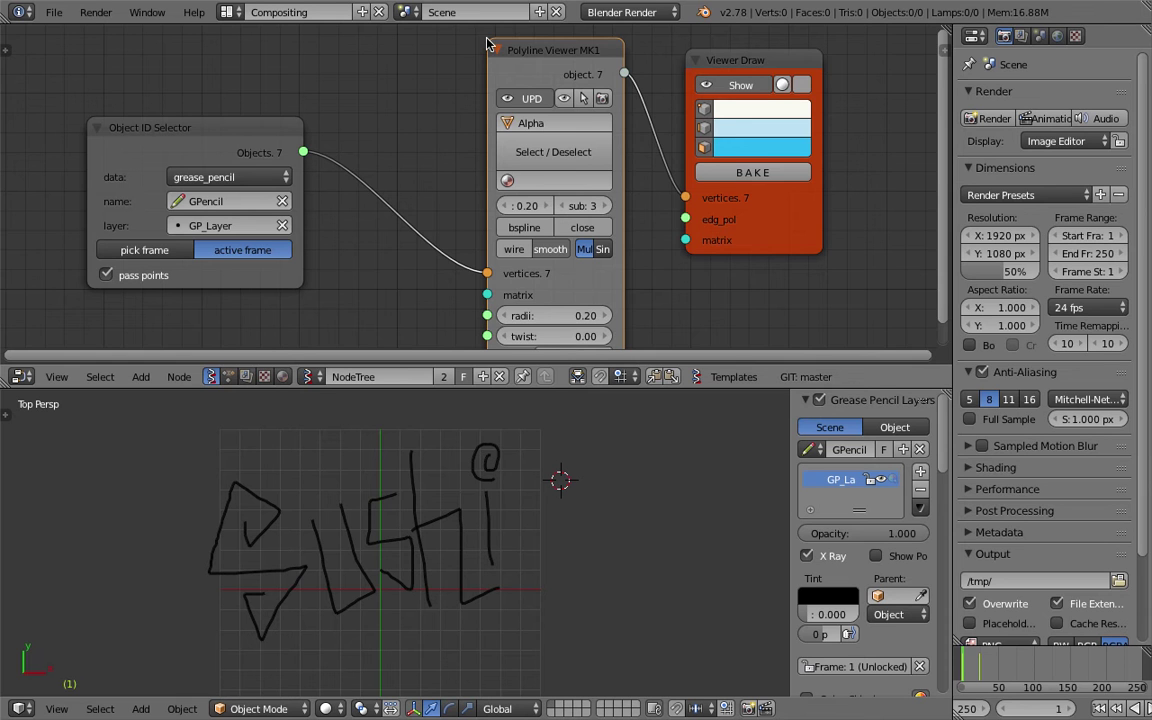
key("Home")
left_click_drag(741, 58, 765, 57)
scroll(398, 586, "up", 1)
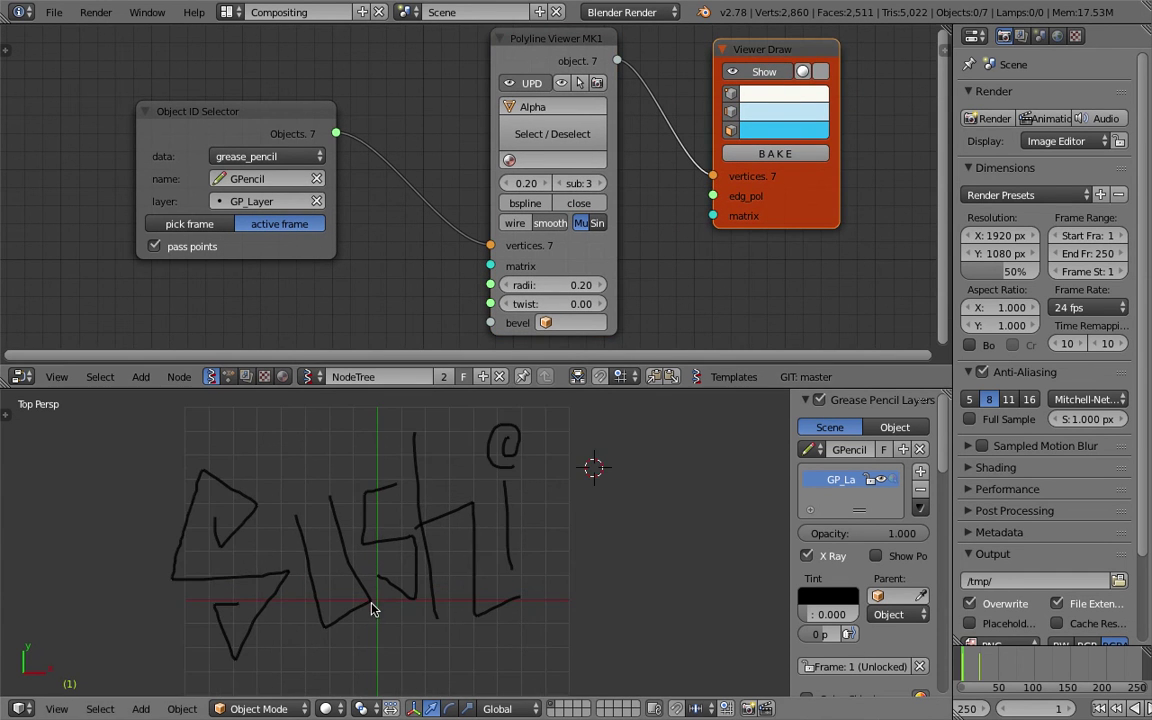
scroll(381, 599, "up", 5)
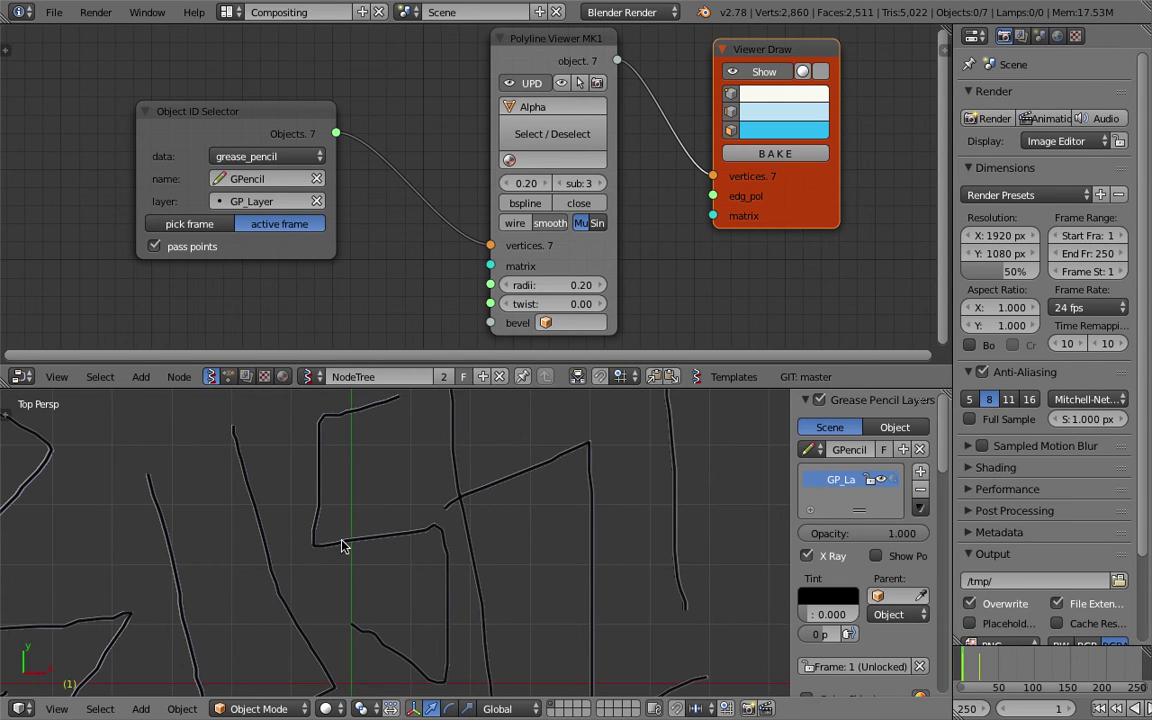
scroll(370, 550, "down", 5)
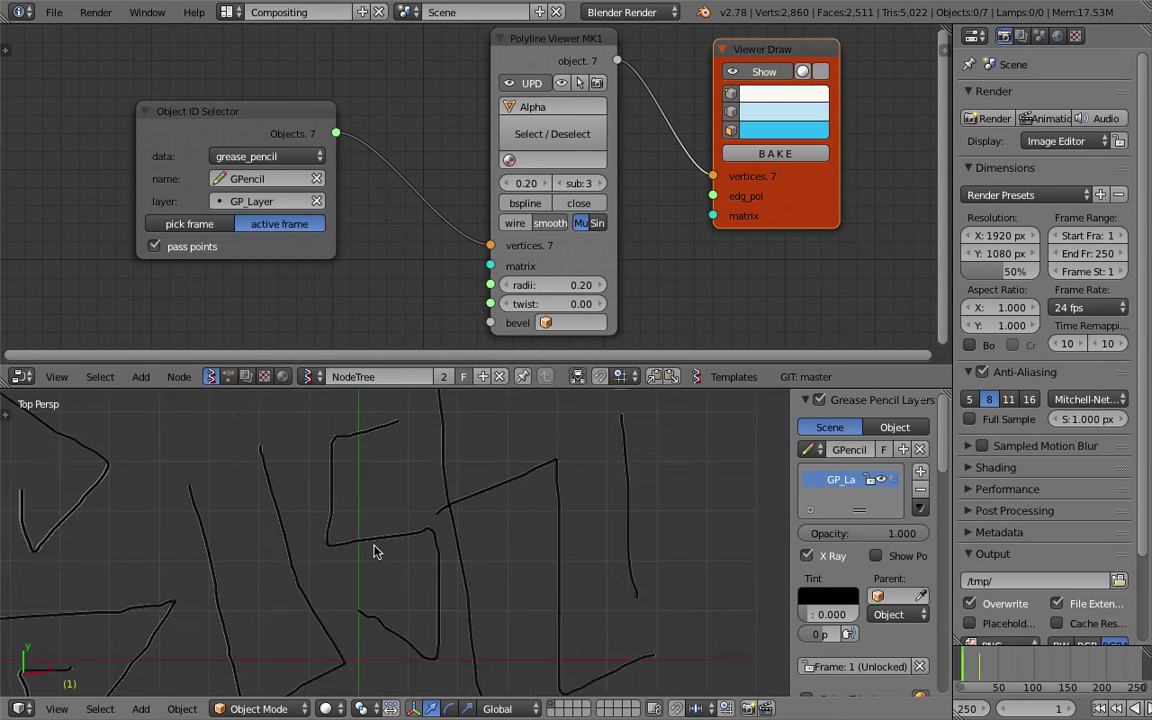
Delete the Viewer Draw node and widen the gap between the Object ID Selector and Polyline Viewer MK1 nodes
left_click_drag(238, 119, 210, 118)
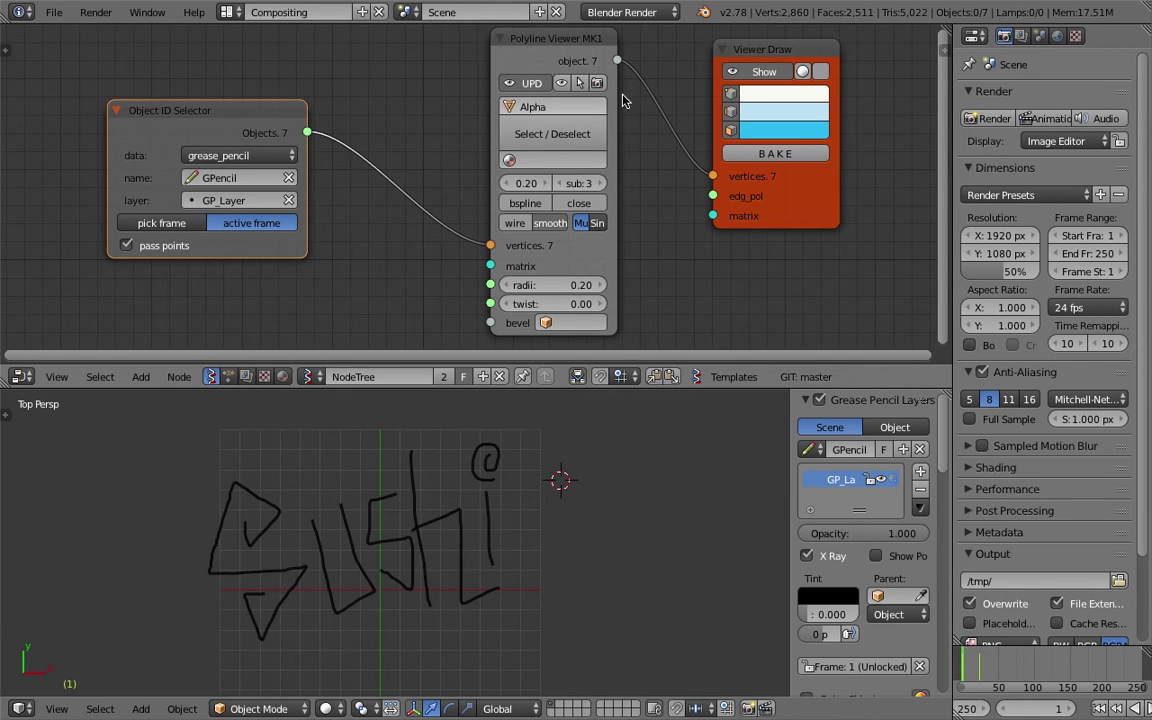
left_click(678, 52)
key("x")
middle_click_drag(688, 138, 728, 127)
left_click_drag(613, 46, 733, 49)
left_click_drag(277, 102, 212, 119)
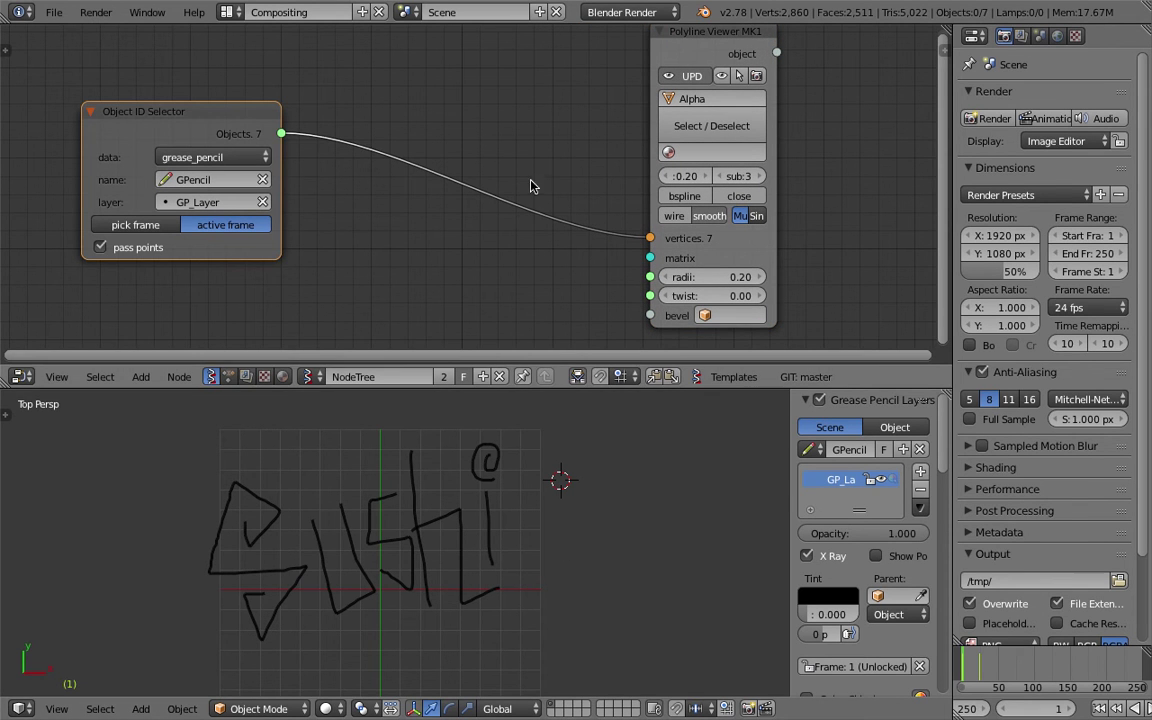
Add a Vector Interpolation mk3 node below the link between the Object ID Selector and the Polyline Viewer
middle_click_drag(486, 119, 548, 141)
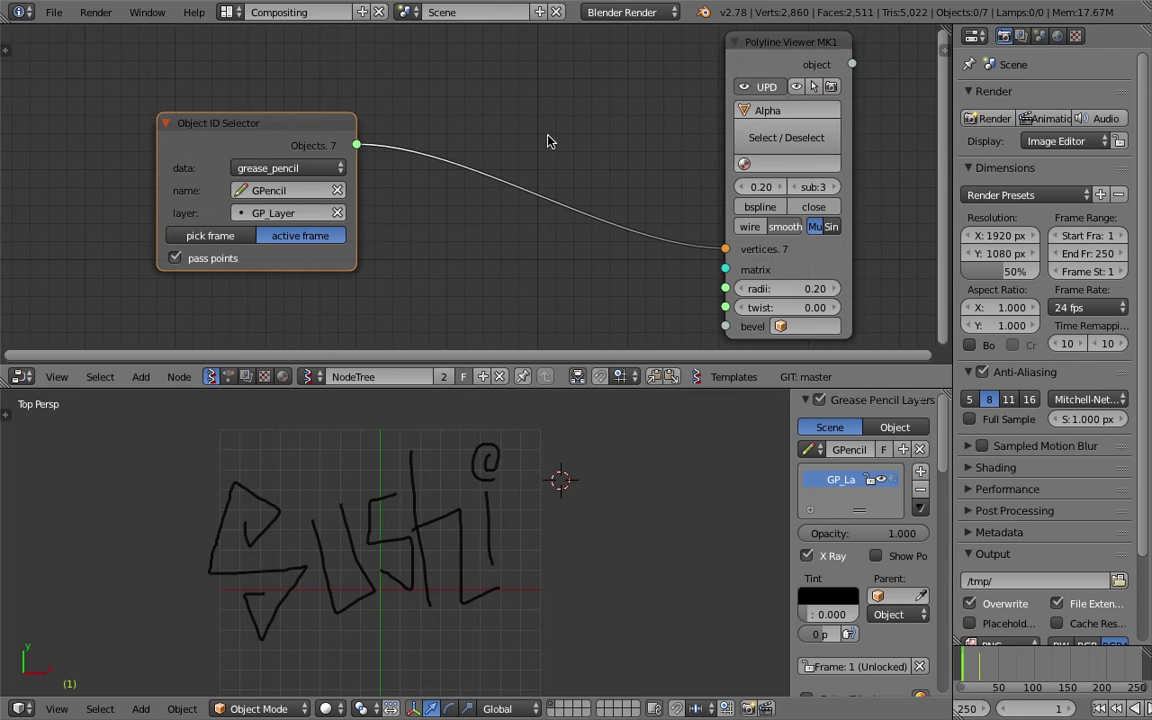
key("shift+a")
left_click(546, 136)
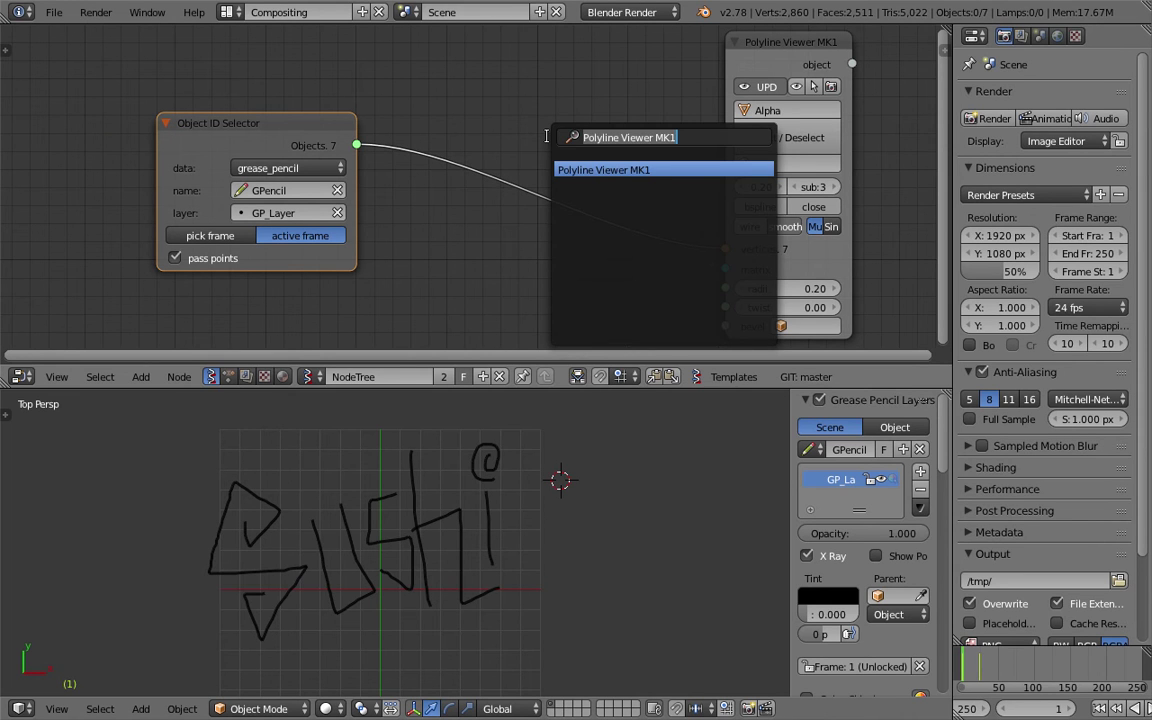
type("vector")
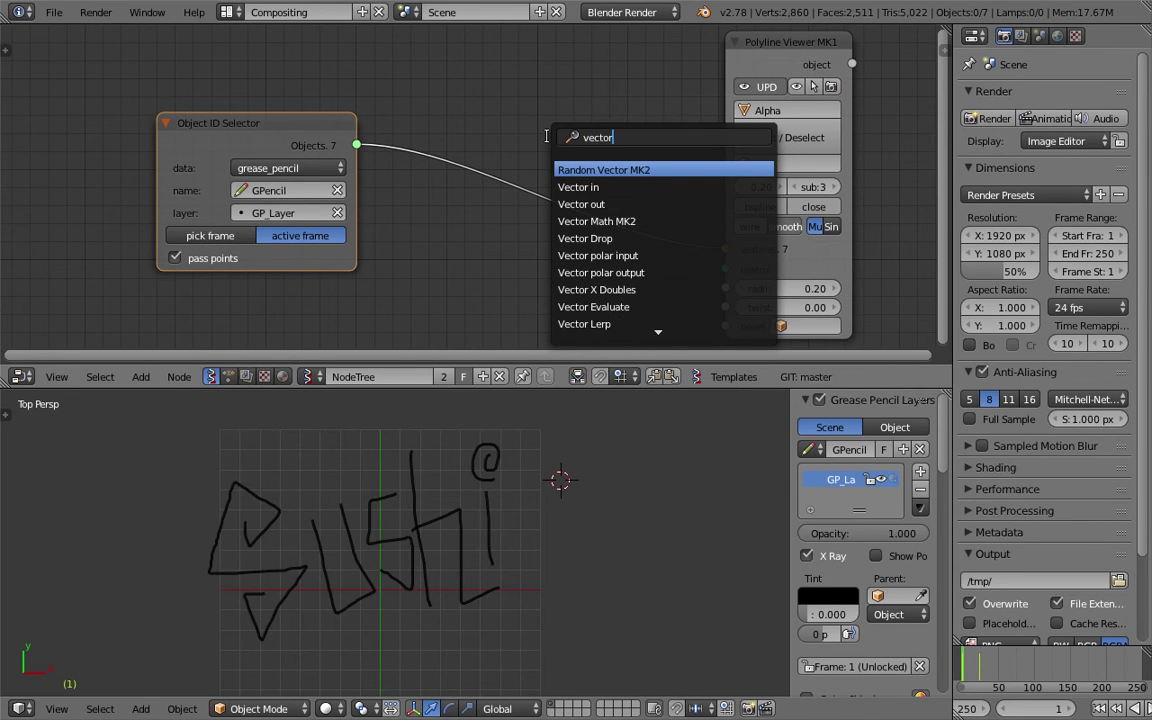
type(" in")
key("Down")
key("Down")
key("Down")
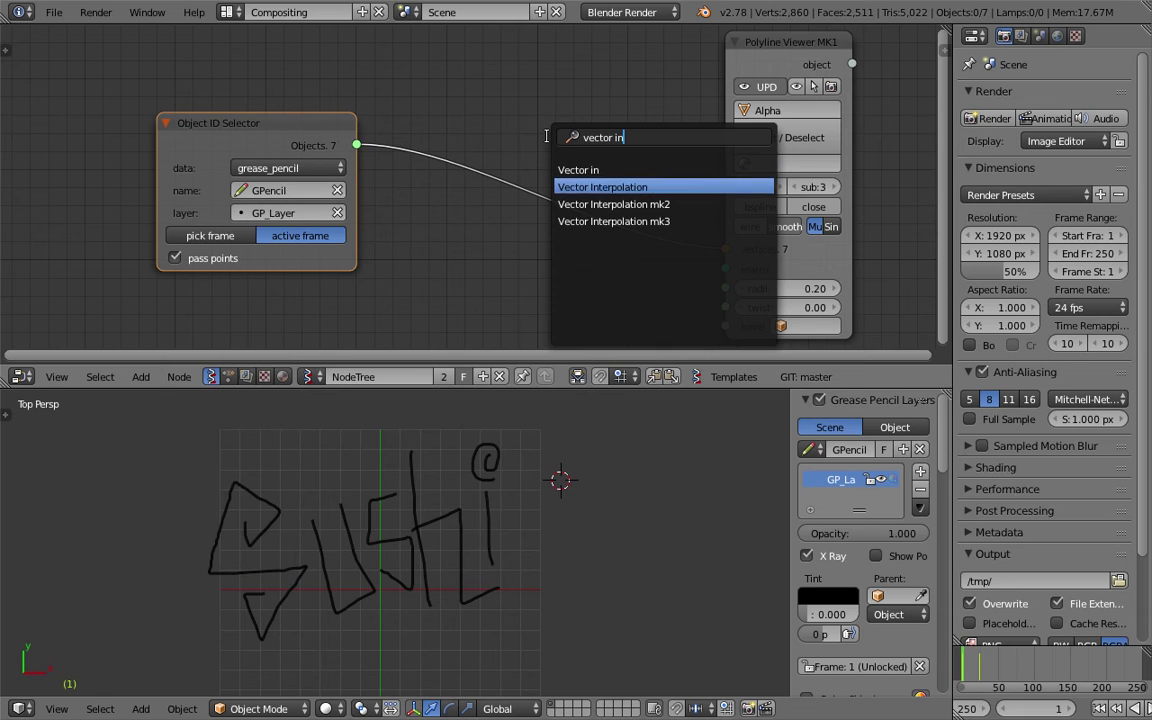
key("Return")
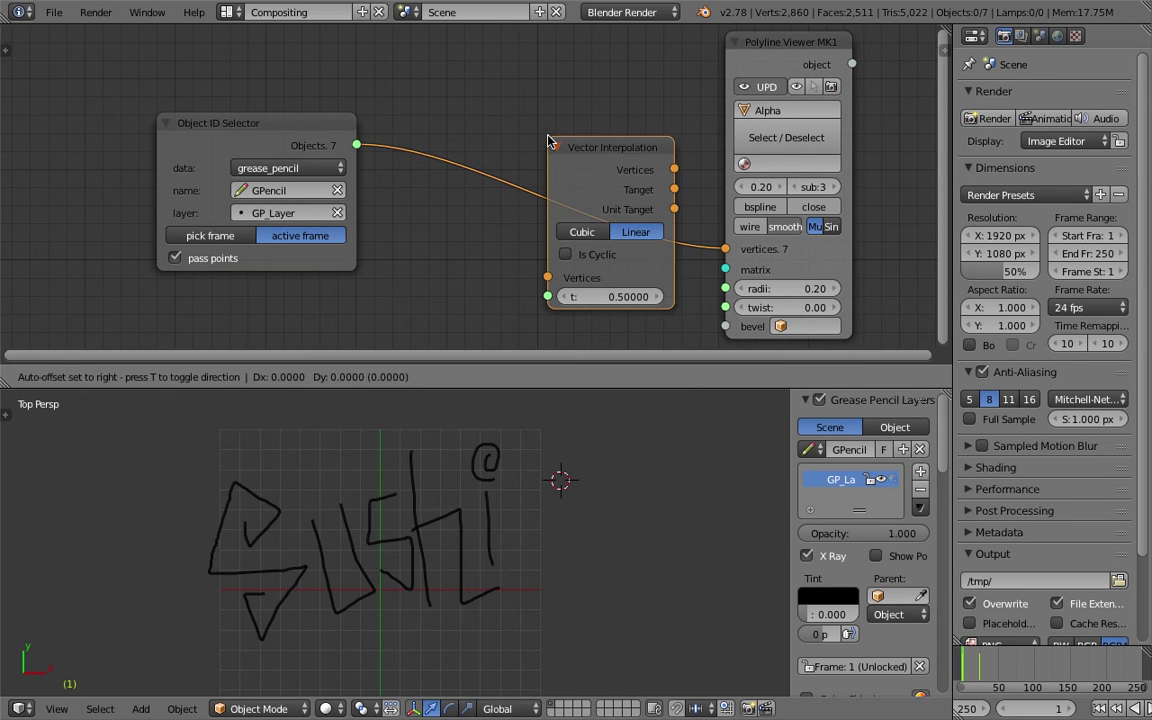
left_click(402, 220)
Connect the Object ID Selector's Objects output to the Vertices input of the Vector Interpolation node
scroll(405, 215, "down", 1)
middle_click_drag(430, 187, 425, 119)
left_click_drag(328, 74, 380, 245)
scroll(380, 245, "up", 3)
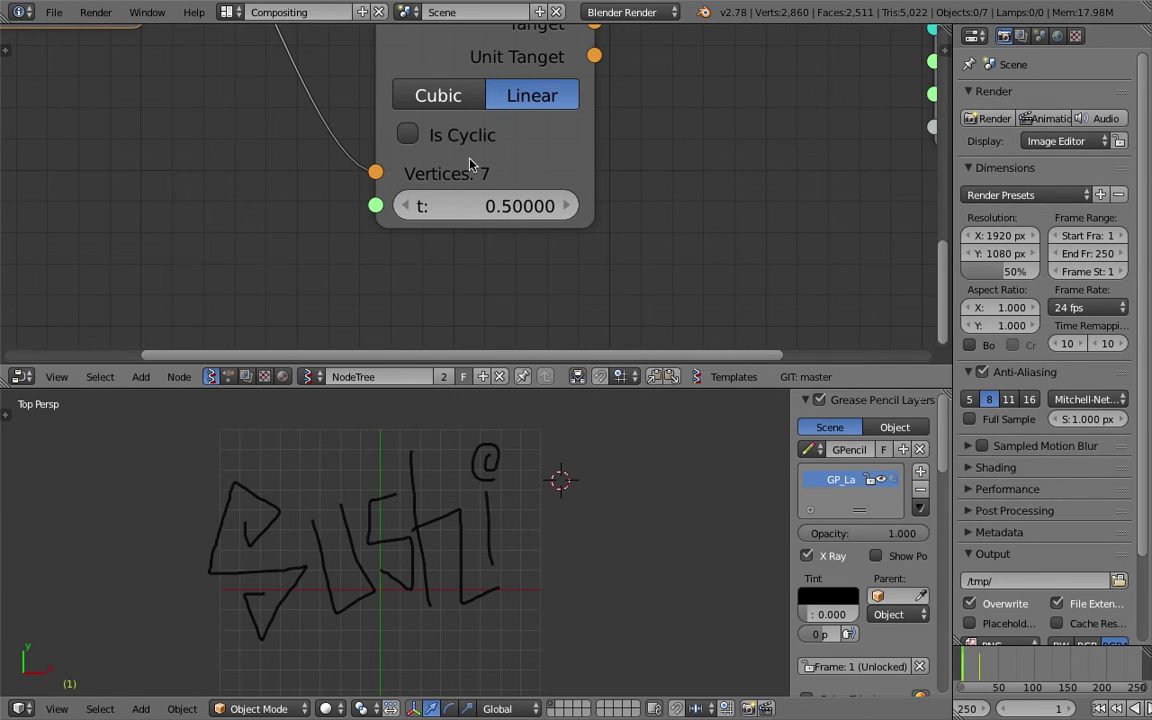
key("Home")
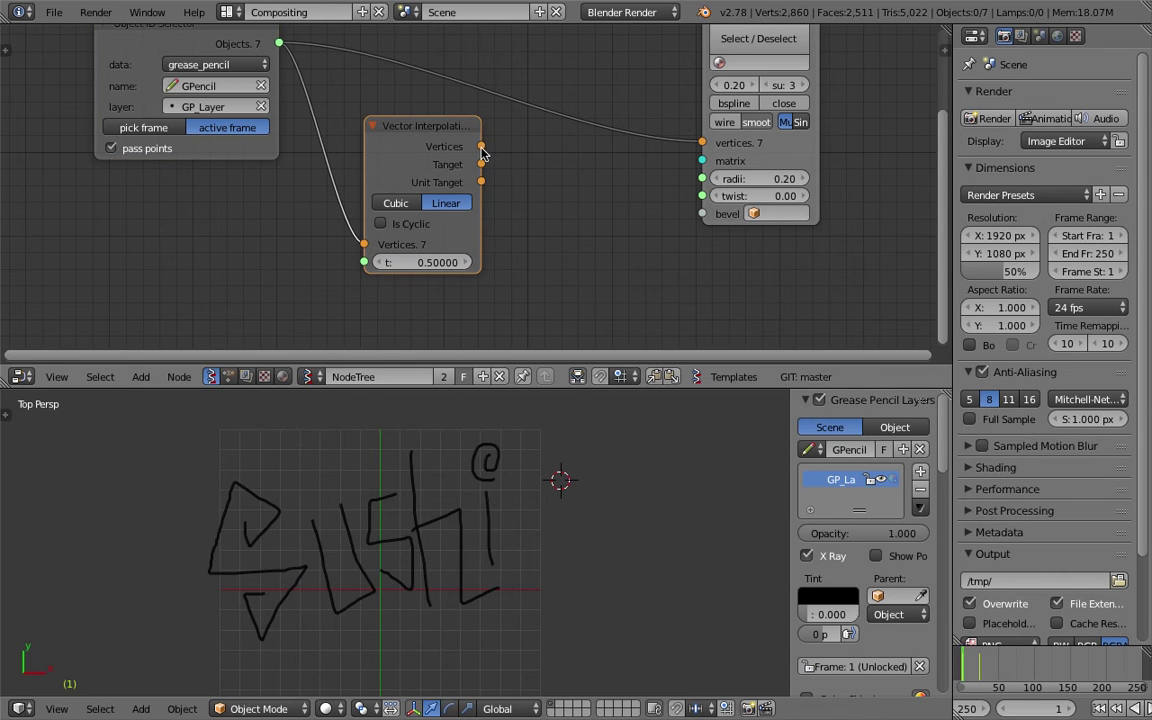
Save over the file and space the Vector Interpolation and Polyline Viewer nodes further apart
middle_click_drag(523, 222, 541, 220)
key("ctrl+s")
left_click(545, 218)
middle_click_drag(351, 227, 385, 225)
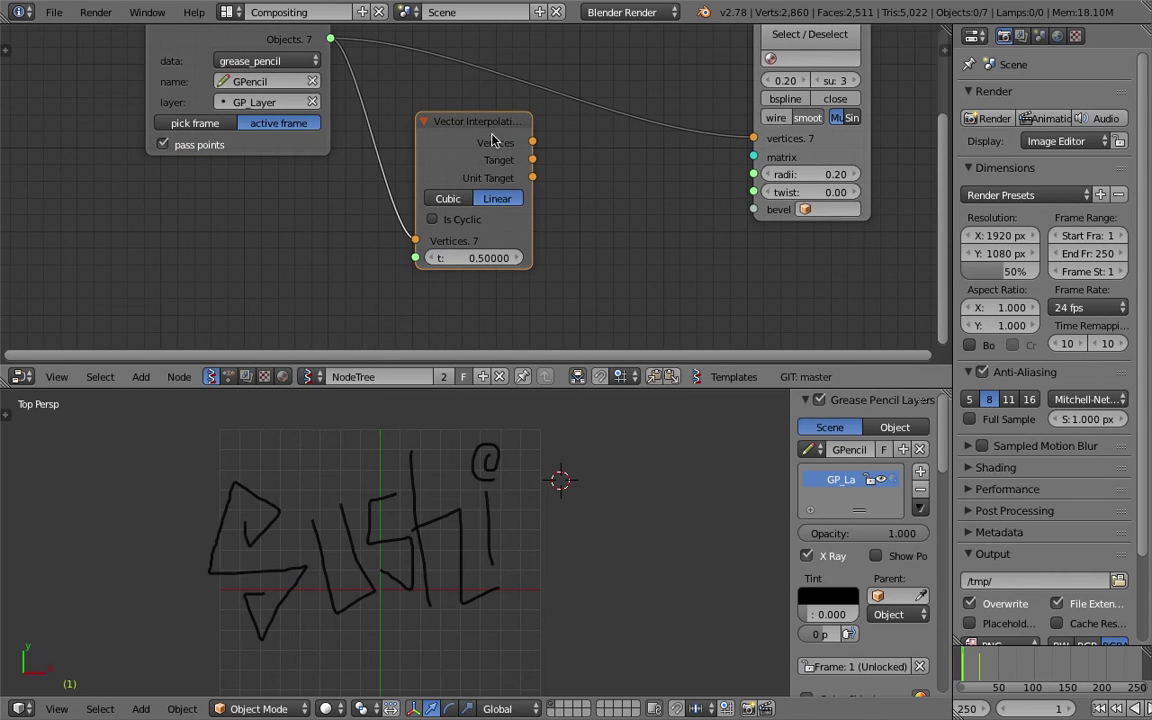
left_click_drag(494, 127, 473, 127)
left_click_drag(846, 157, 894, 157)
scroll(720, 170, "down", 3)
middle_click_drag(548, 180, 522, 208)
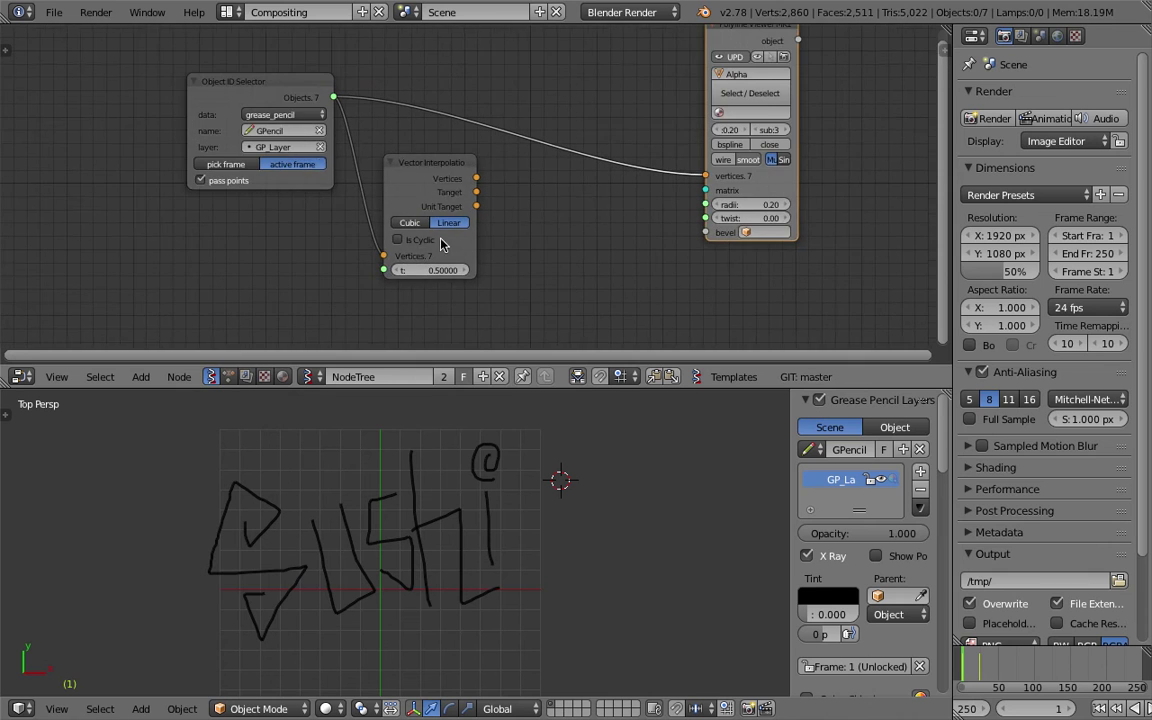
Add a Range Float node and place it below the Object ID Selector
scroll(430, 245, "up", 2)
key("space")
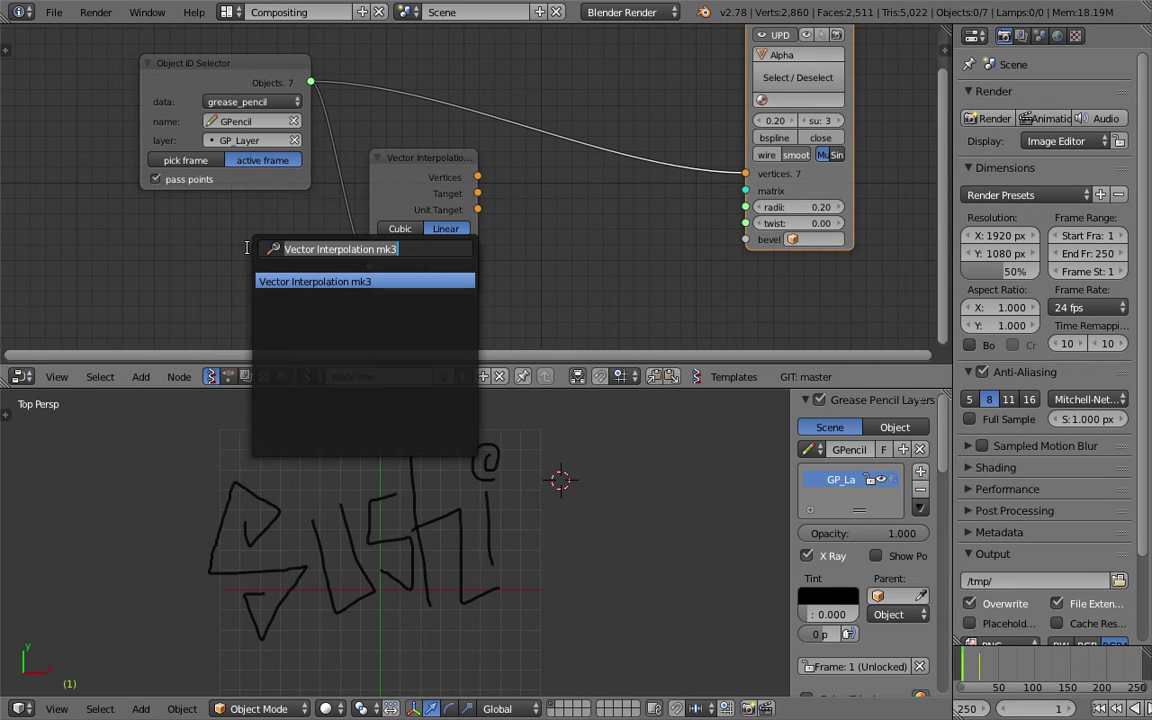
type("range f")
key("Return")
left_click(173, 211)
middle_click_drag(218, 210, 273, 165)
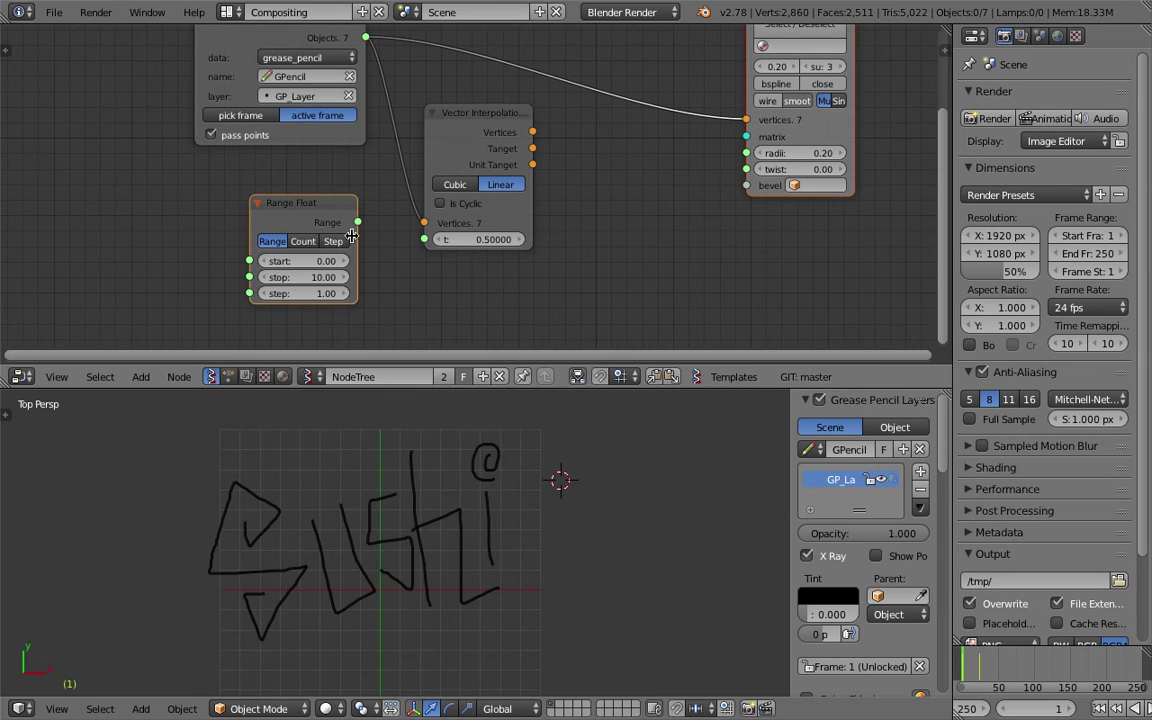
Switch the Range Float node to Count mode with start 0 and stop 1
left_click(303, 241)
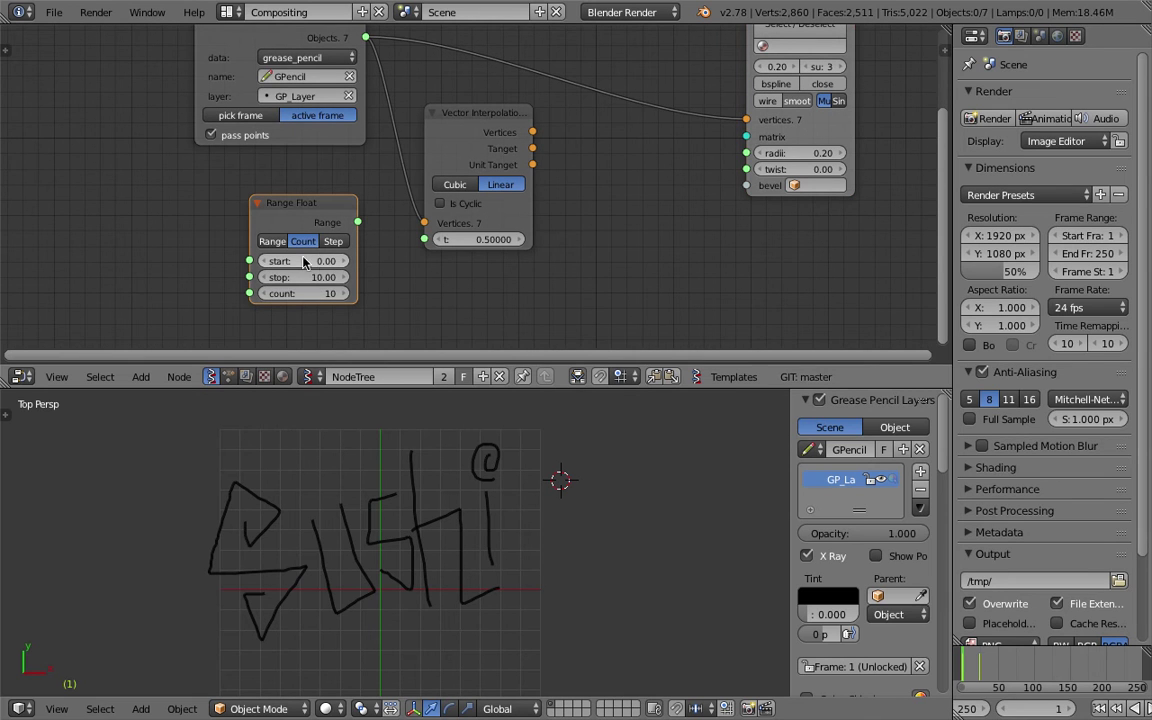
double_click(321, 260)
type("0")
key("Return")
double_click(324, 277)
type("1")
key("Return")
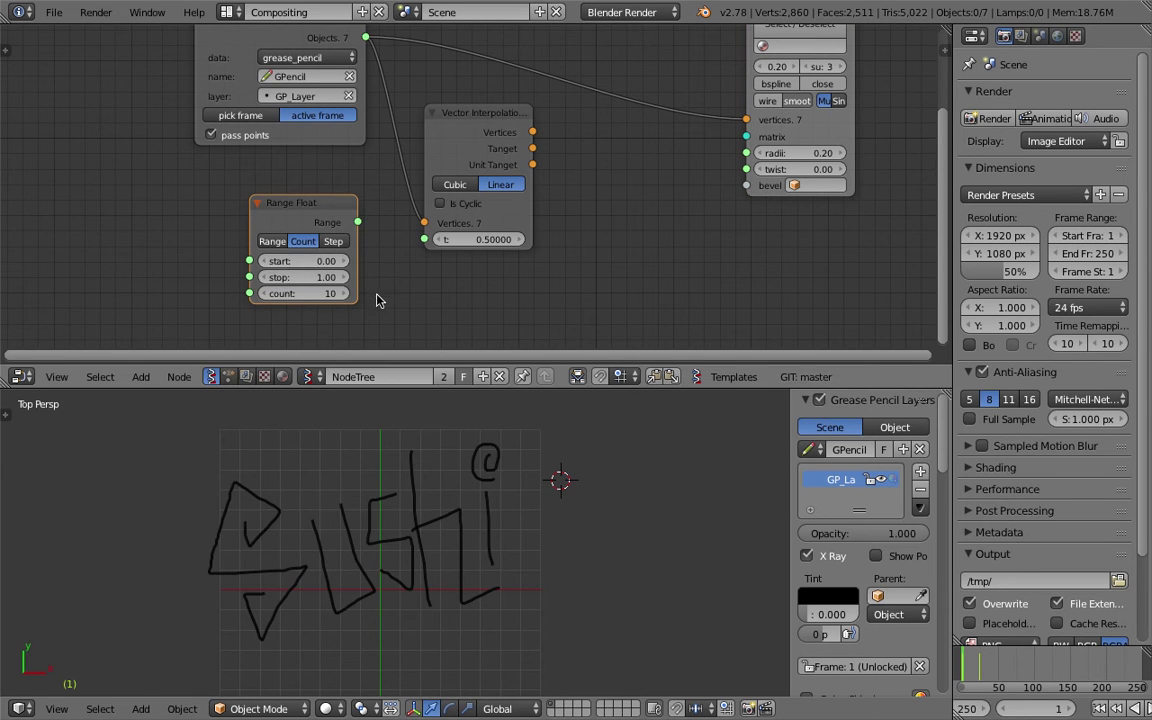
Connect the Range Float output to the Vector Interpolation's t input and adjust the range's count
left_click_drag(357, 221, 424, 239)
left_click(343, 293)
left_click_drag(343, 293, 366, 293)
middle_click_drag(521, 173, 508, 182)
Connect the Vector Interpolation's Vertices output to the Polyline Viewer's vertices input and reposition the interpolation node
left_click_drag(519, 141, 733, 128)
middle_click_drag(574, 152, 586, 175)
left_click_drag(509, 157, 580, 142)
middle_click_drag(781, 76, 729, 125)
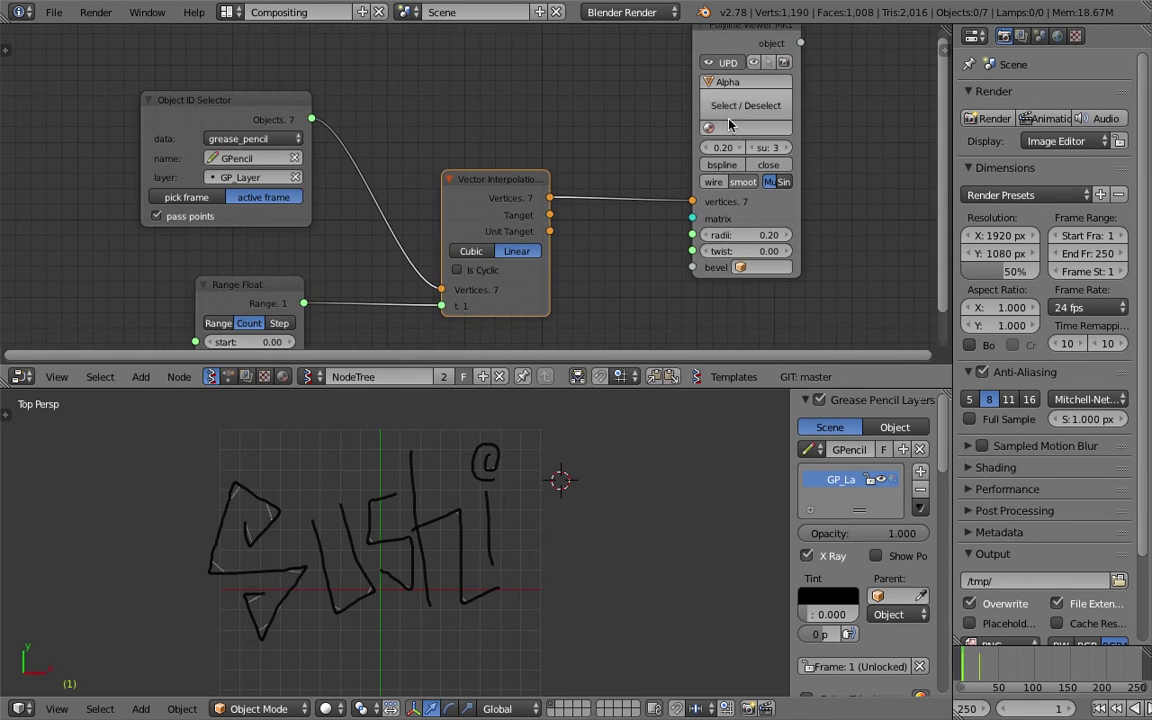
middle_click_drag(583, 153, 604, 134)
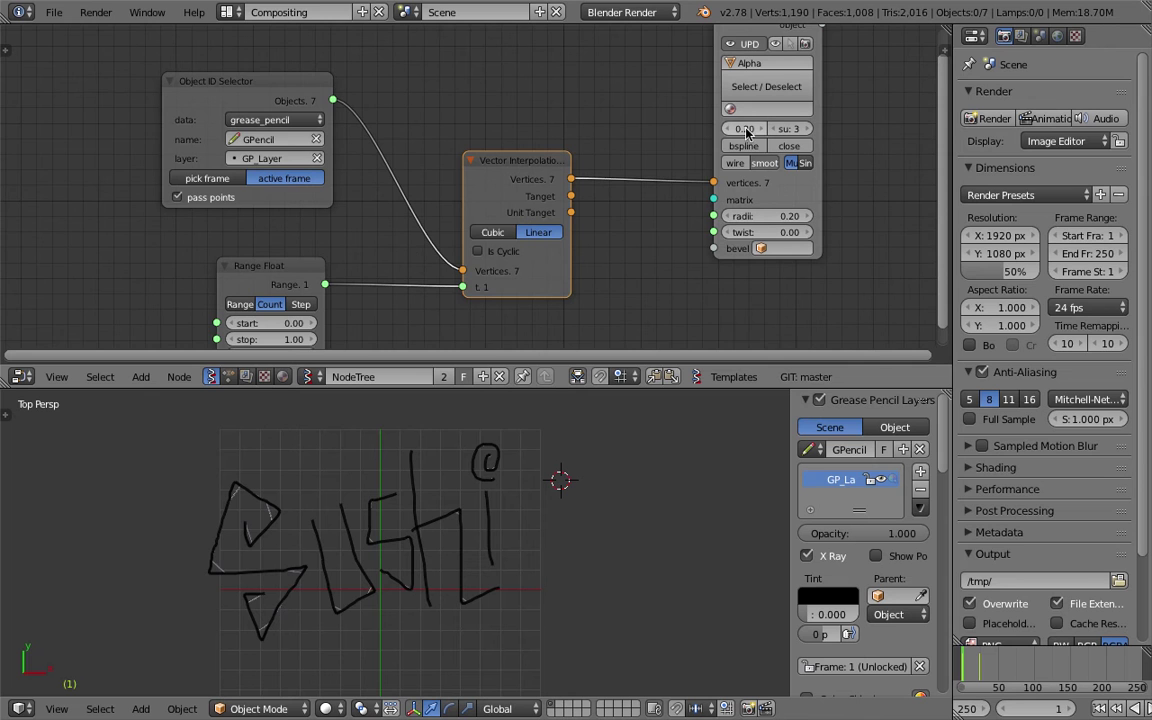
Narrow the Polyline Viewer node slightly and move it closer to the Vector Interpolation node
left_click(821, 97)
left_click_drag(821, 98, 816, 127)
middle_click_drag(811, 107, 806, 158)
key("g")
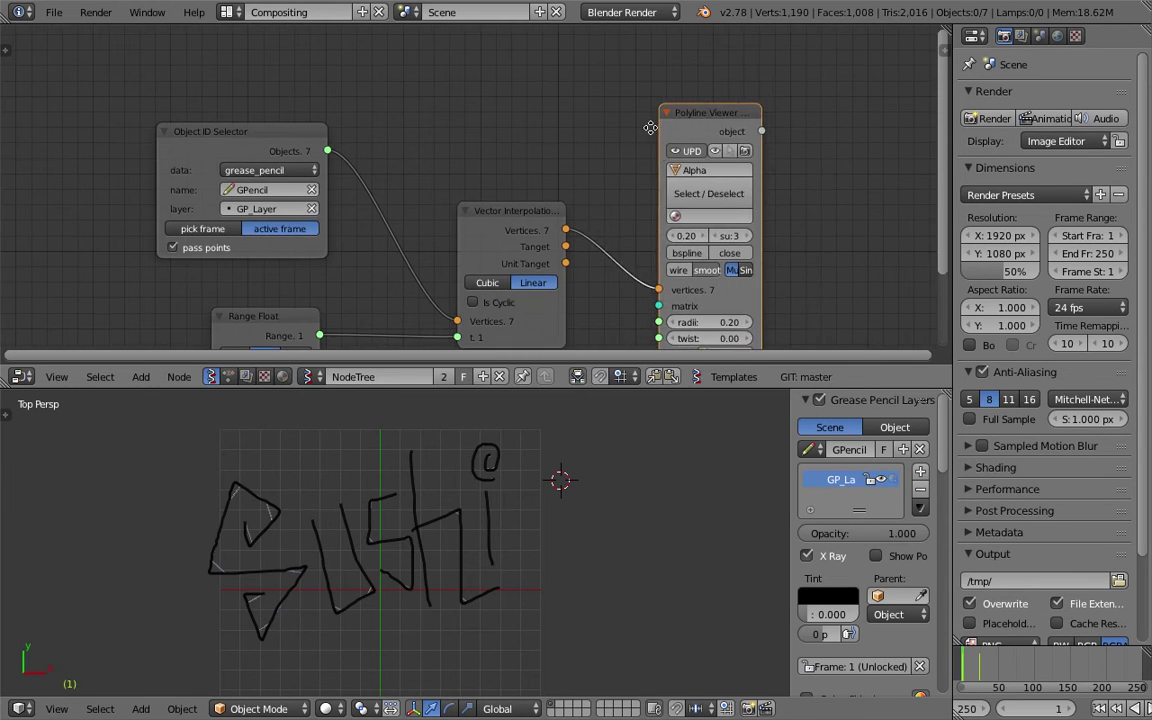
middle_click_drag(650, 128, 678, 83)
Arrange the Vector Interpolation, Object ID Selector and Range Float nodes into a compact layout and save the file
left_click_drag(545, 166, 525, 164)
left_click_drag(281, 95, 283, 80)
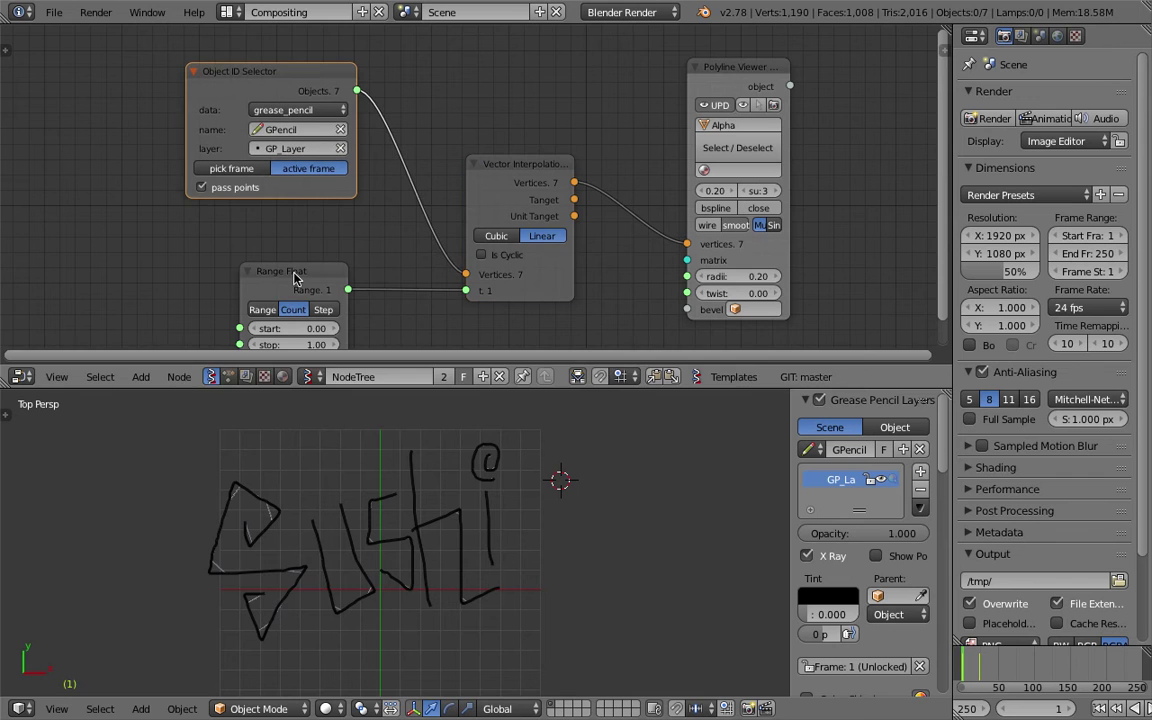
left_click_drag(296, 274, 308, 235)
scroll(315, 485, "up", 2)
key("ctrl+s")
left_click(352, 520)
middle_click_drag(600, 280, 607, 270)
left_click_drag(560, 163, 573, 148)
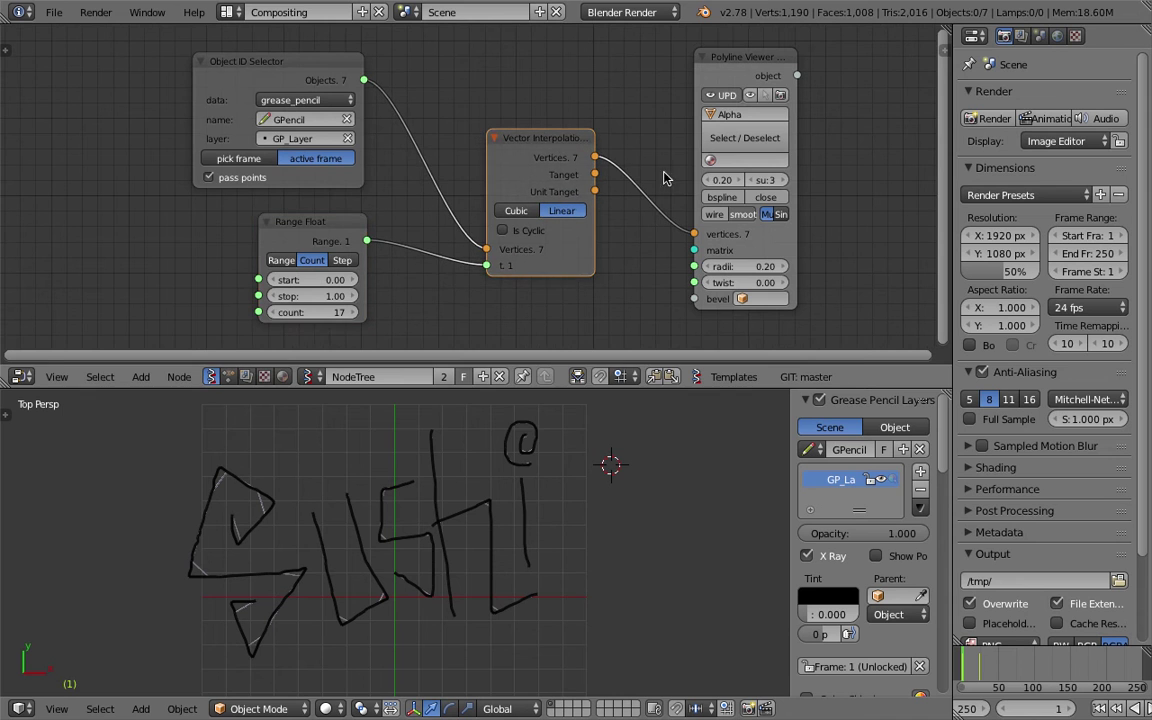
Widen the Polyline Viewer node, set its radius to 1.19 and save the file
left_click_drag(797, 184, 874, 187)
left_click_drag(740, 180, 845, 180)
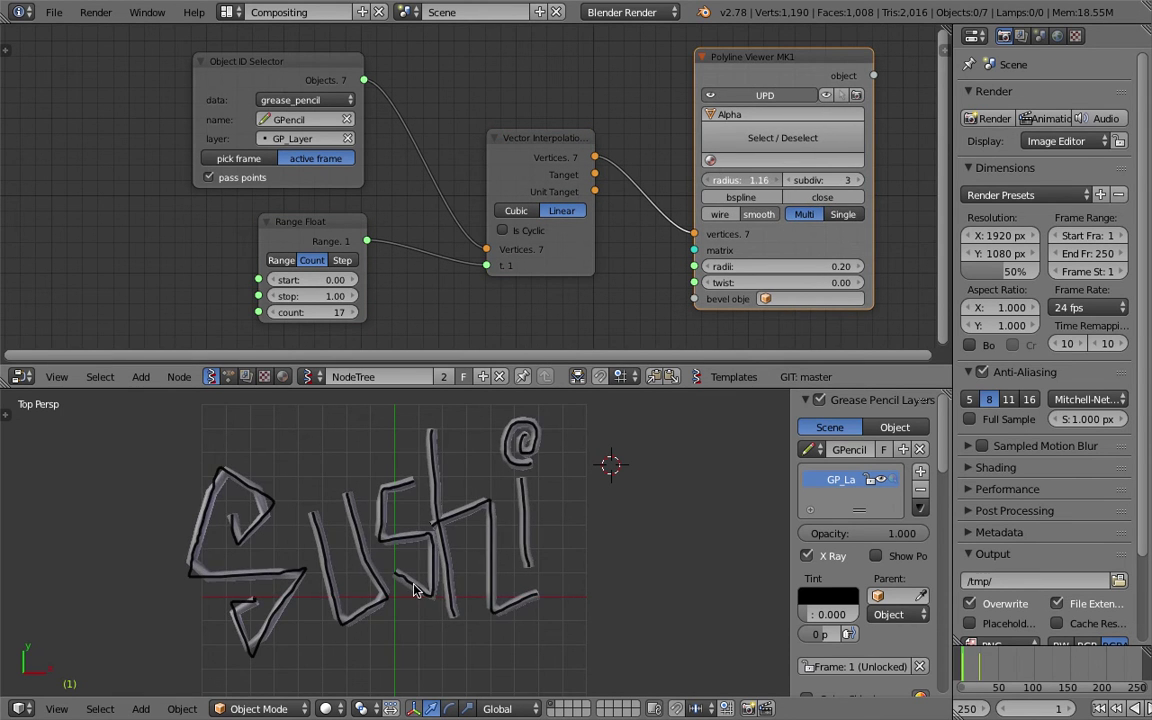
middle_click_drag(638, 234, 642, 225)
key("ctrl+s")
left_click(640, 226)
Reposition the Range Float node and set its count to 8
left_click_drag(342, 221, 373, 214)
mouse_move(338, 297)
left_mouse_down()
mouse_move(312, 297)
mouse_move(345, 284)
left_mouse_up()
scroll(326, 317, "up", 2)
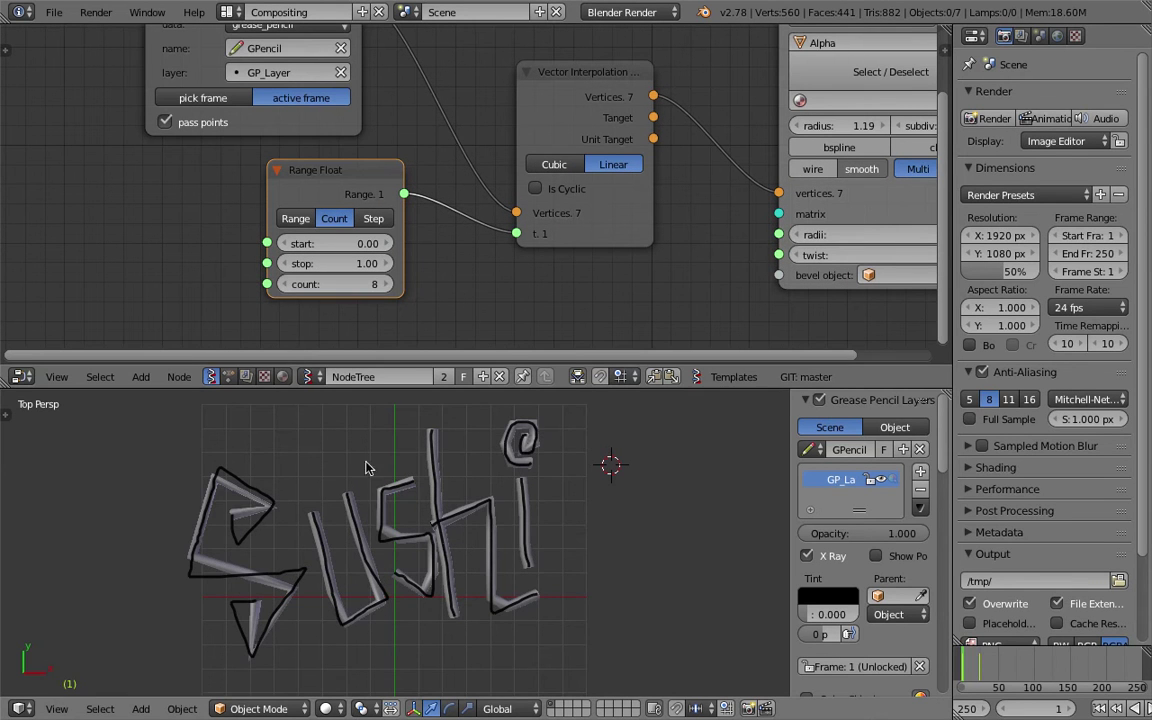
Duplicate all the 3D lettering objects and place the copy beside the original along X
middle_click_drag(510, 517, 435, 523, "shift")
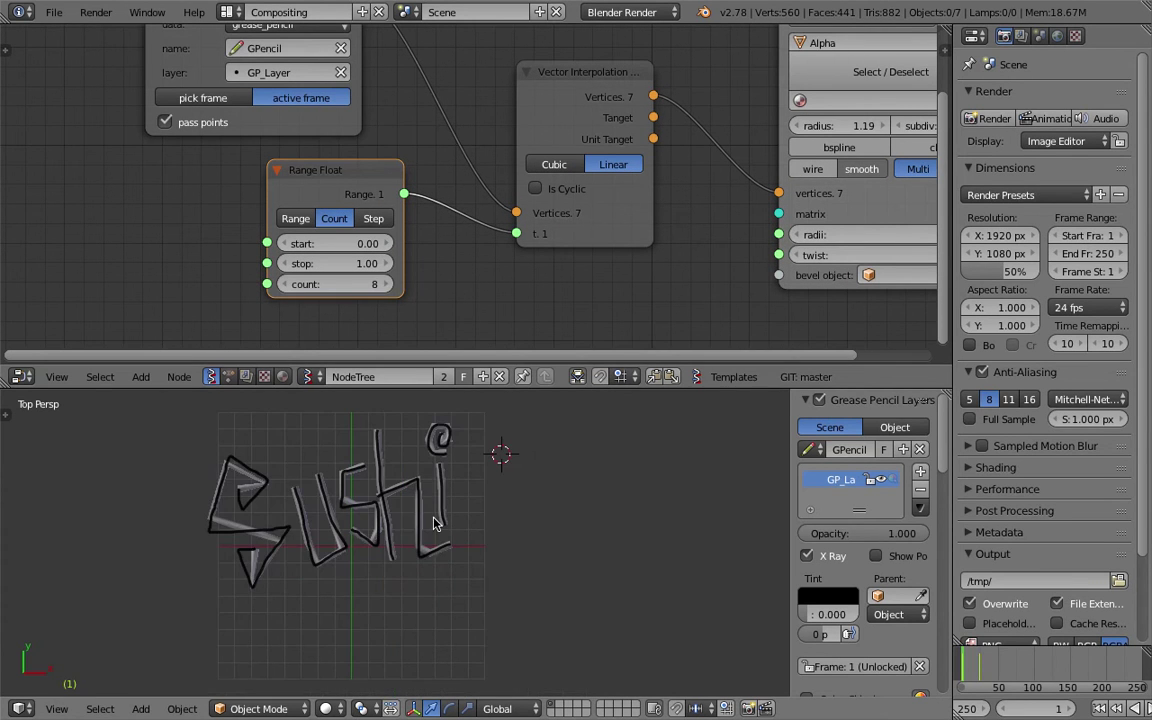
key("a")
key("shift+d")
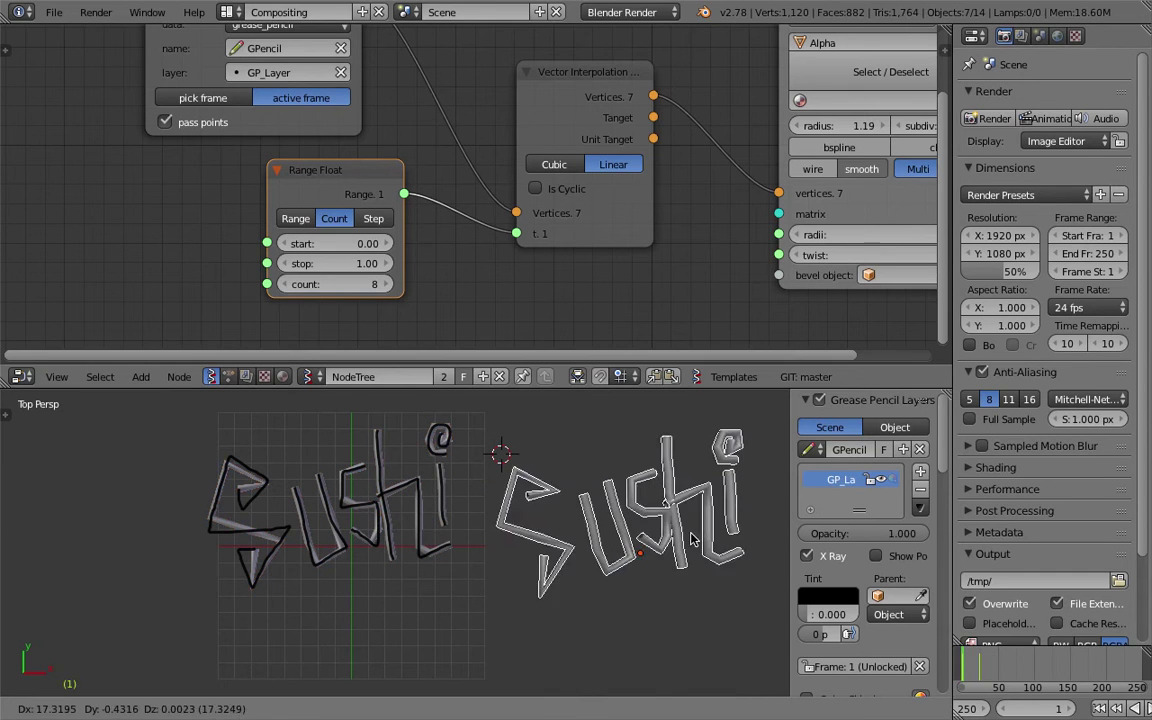
left_click(690, 480)
key("a")
key("a")
key("a")
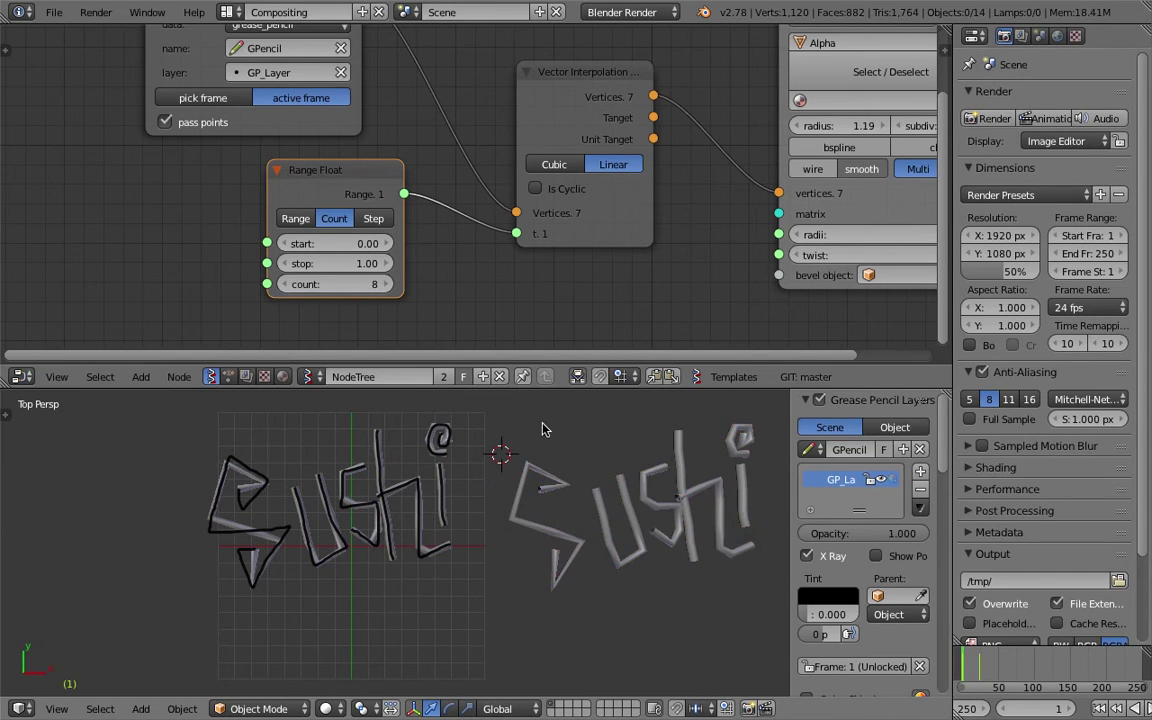
Box-select the duplicated lettering and delete it
key("b")
left_click_drag(529, 421, 748, 566)
key("x")
left_click(746, 565)
Save the file over the existing version with the single Sushi lettering in view
middle_click_drag(652, 532, 663, 549, "shift")
middle_click_drag(730, 216, 651, 249)
key("ctrl+s")
left_click(657, 236)
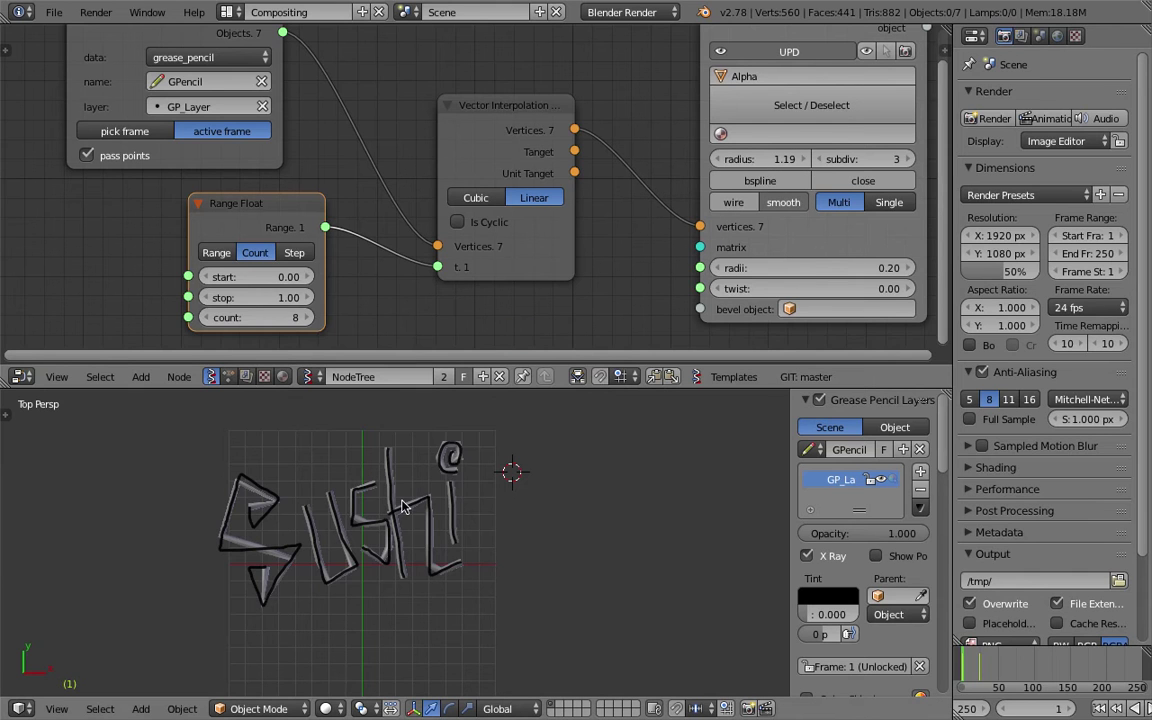
scroll(476, 527, "up", 2)
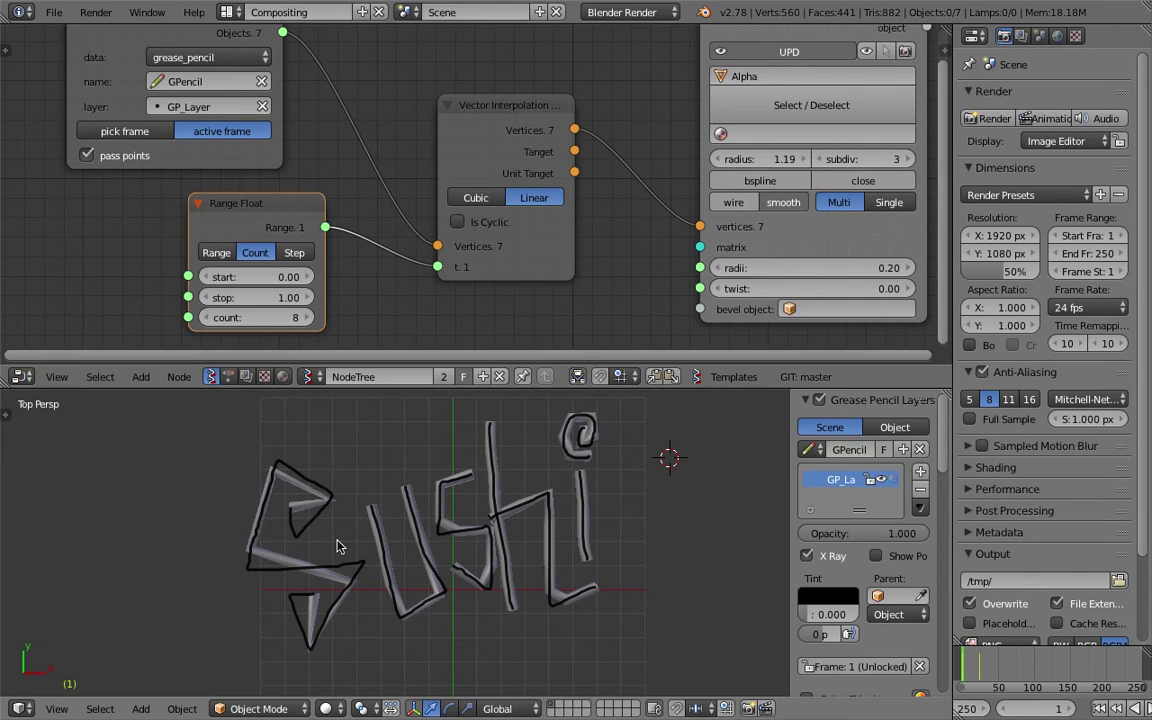
Add a List Item node beside the Range Float node
middle_click_drag(30, 260, 195, 200)
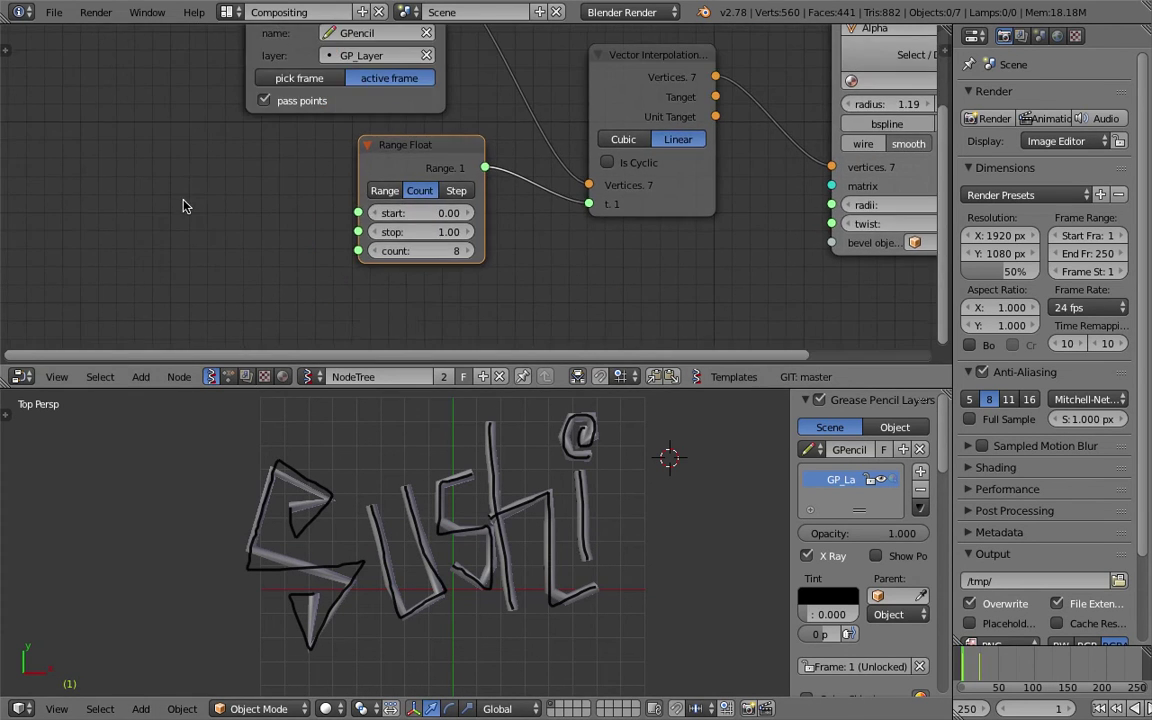
key("shift+a")
left_click(183, 203)
type("list it")
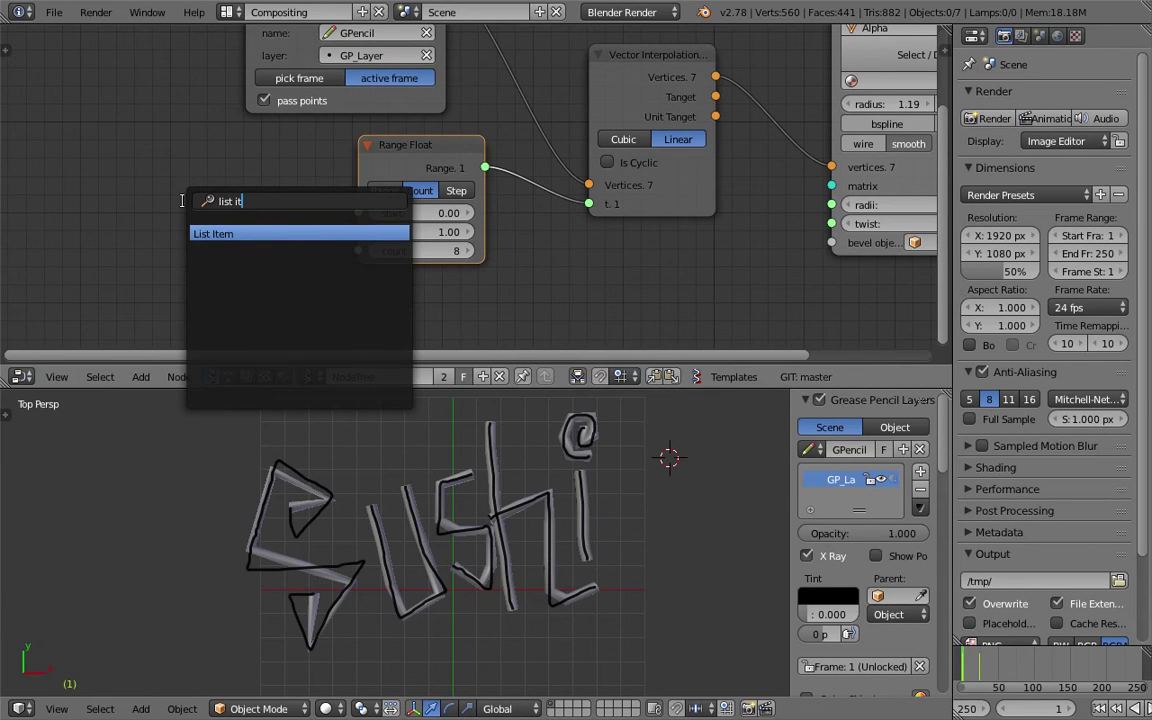
key("Return")
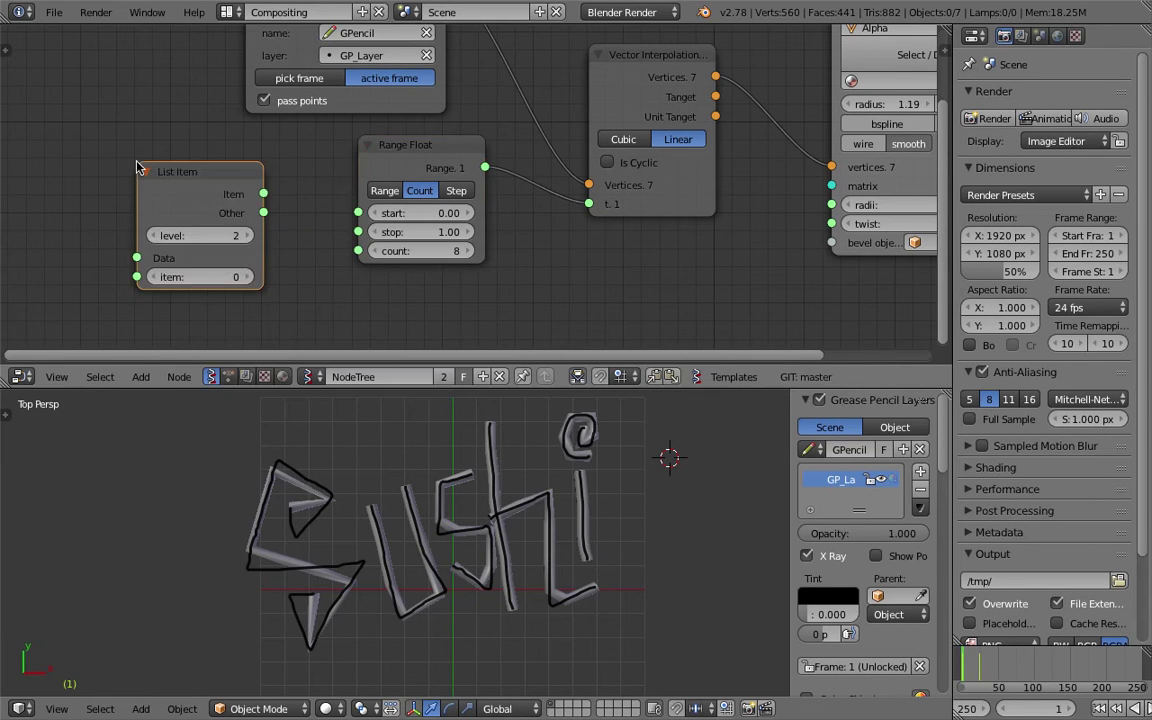
key("Escape")
Add a List Input node beside the Range Float node in place of the List Item node
key("shift+r")
type("list le")
key("Return")
left_click(138, 168)
Make a single-user copy of the node tree and save the file as gp_grafitti_002.blend
key("ctrl+s")
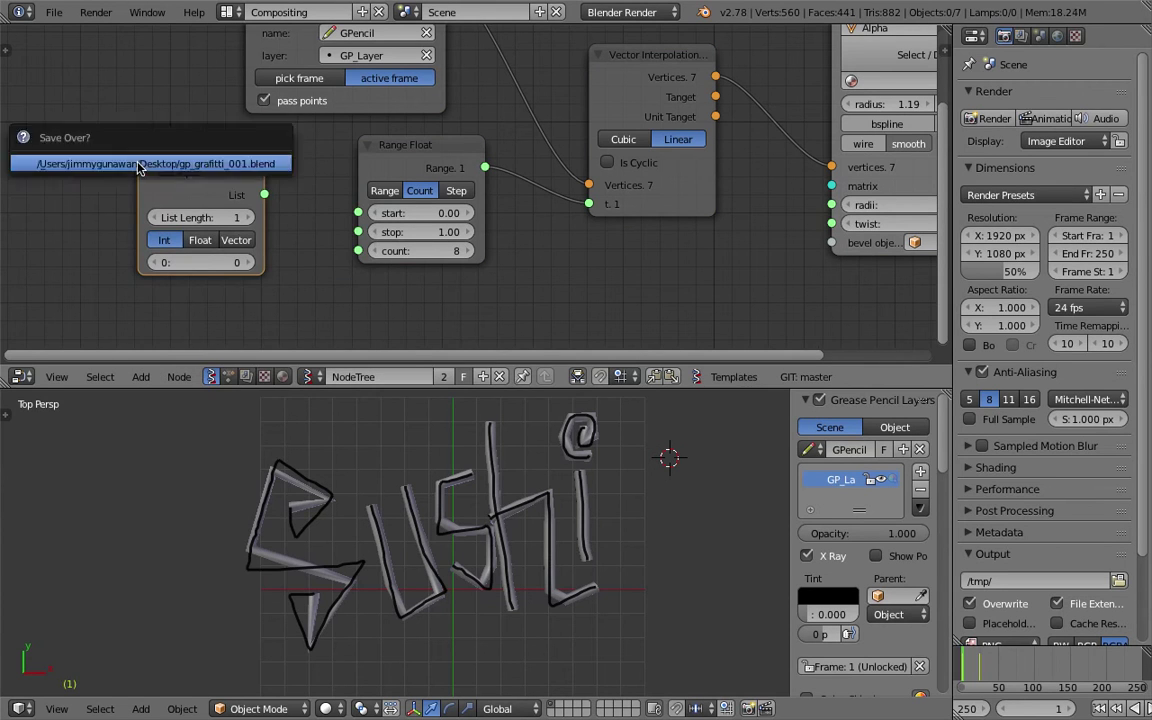
left_click(443, 376)
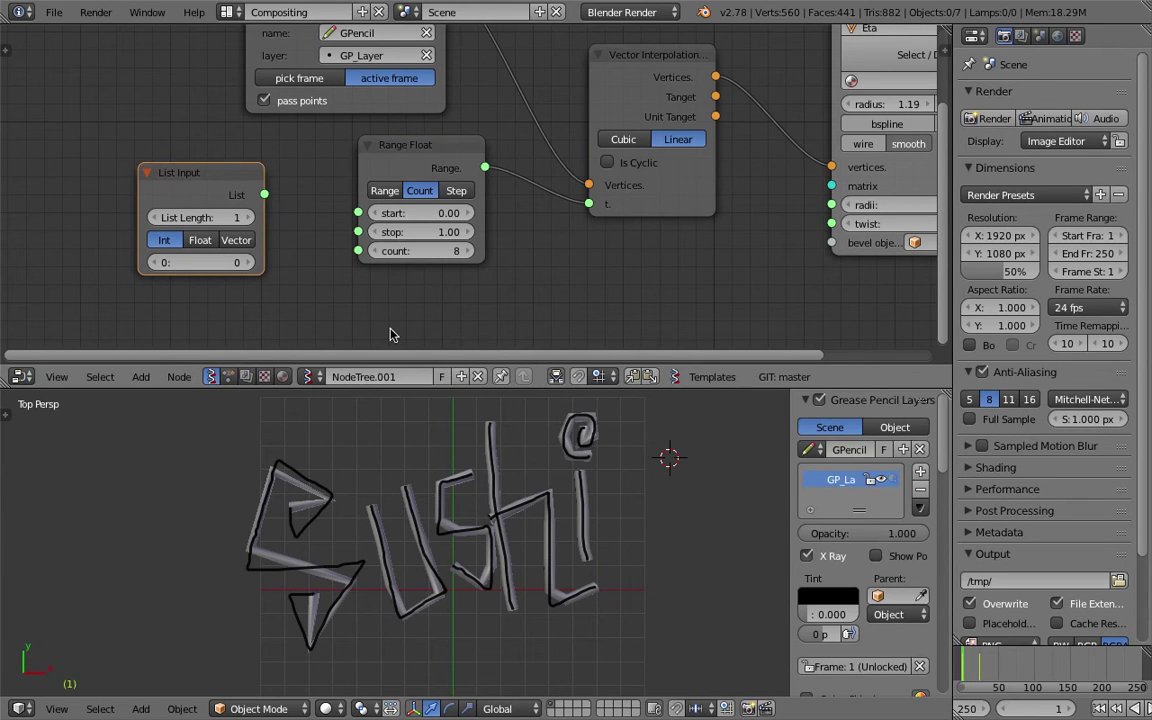
left_click(54, 12)
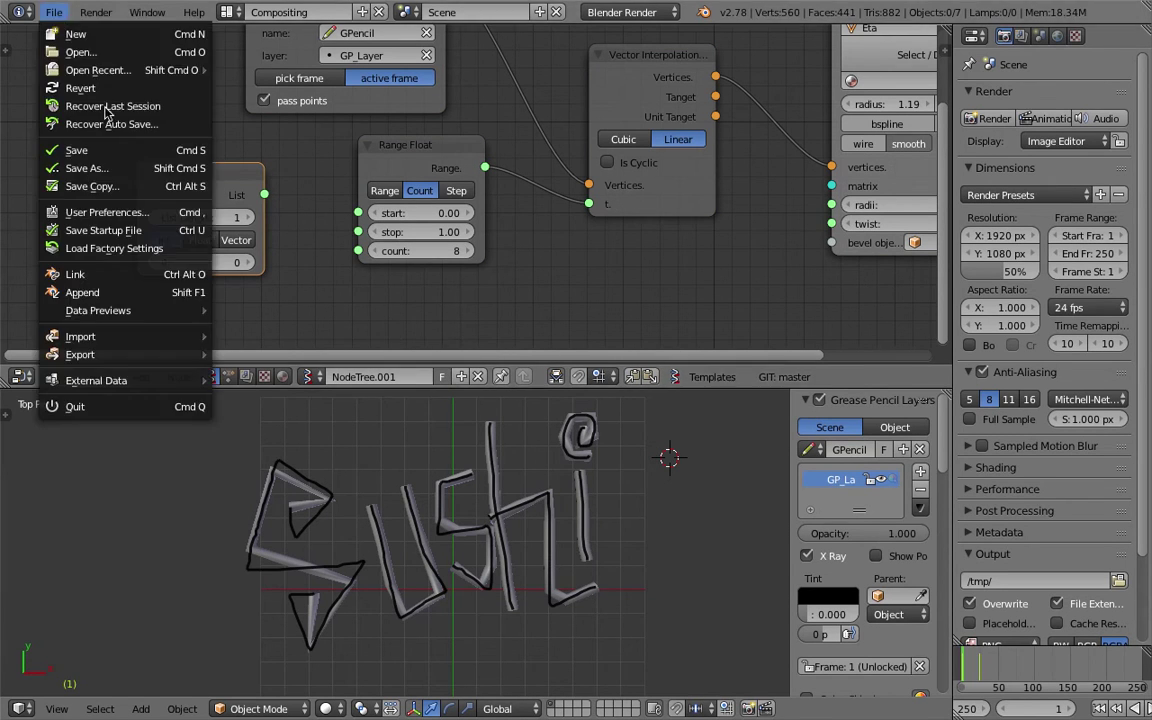
left_click(115, 165)
left_click(1012, 79)
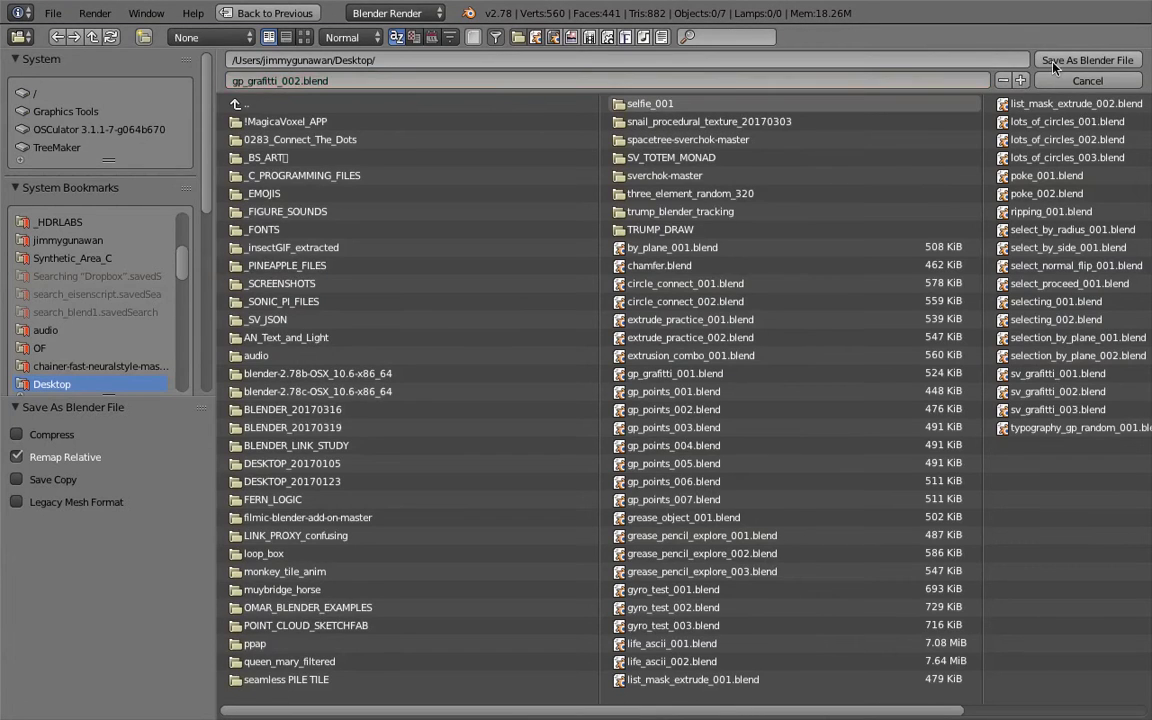
key("Return")
Widen the List Input node and set its list length to 10
left_click_drag(166, 178, 140, 179)
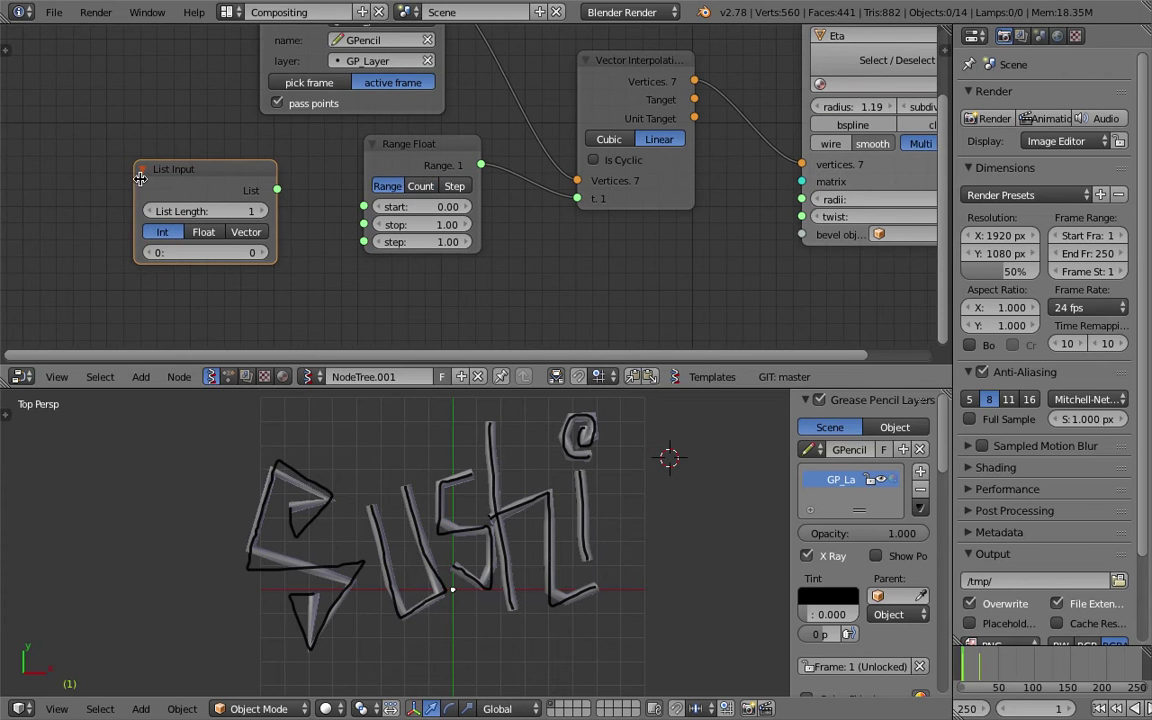
middle_click_drag(137, 178, 151, 150)
left_click_drag(250, 181, 272, 181)
middle_click_drag(350, 275, 304, 227)
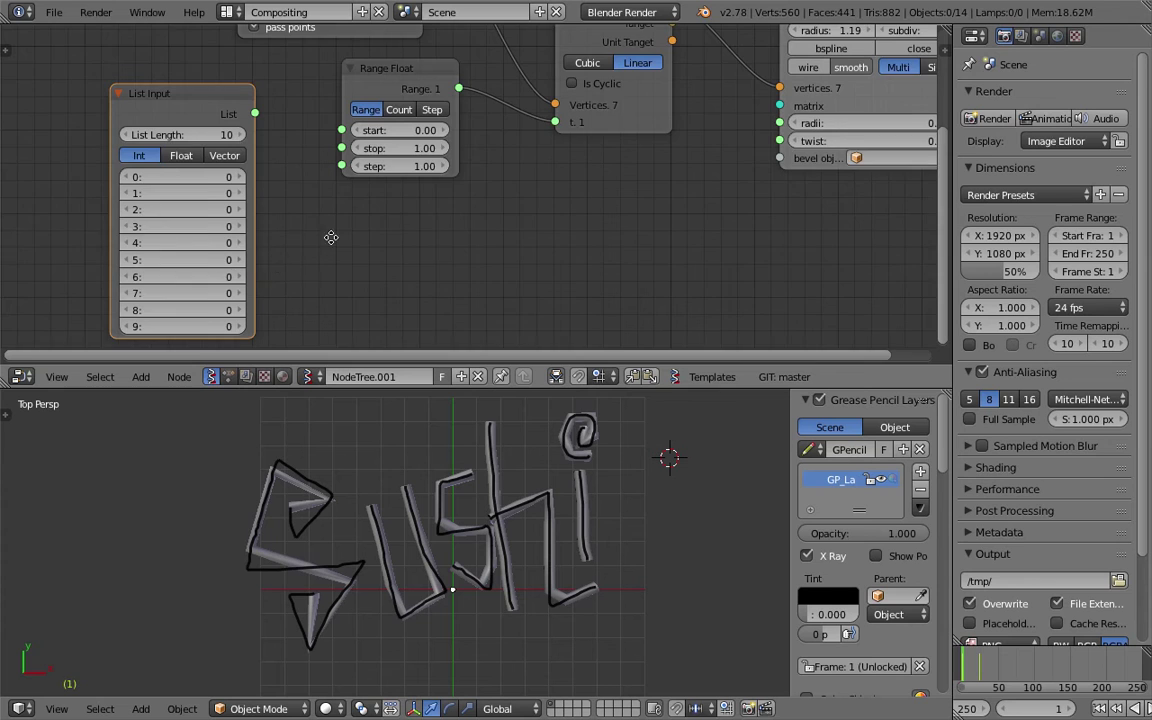
middle_click_drag(272, 258, 257, 261)
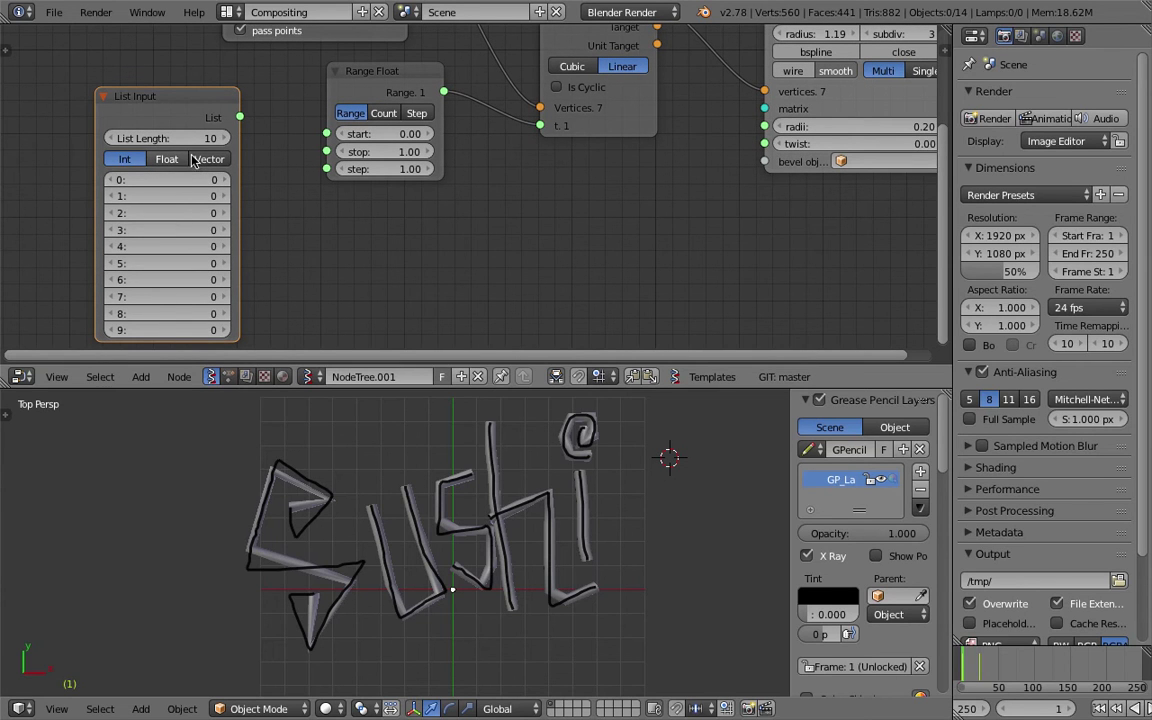
Try feeding the ten-value List Input into the Range Float's step input and editing the list values
left_click_drag(240, 119, 324, 169)
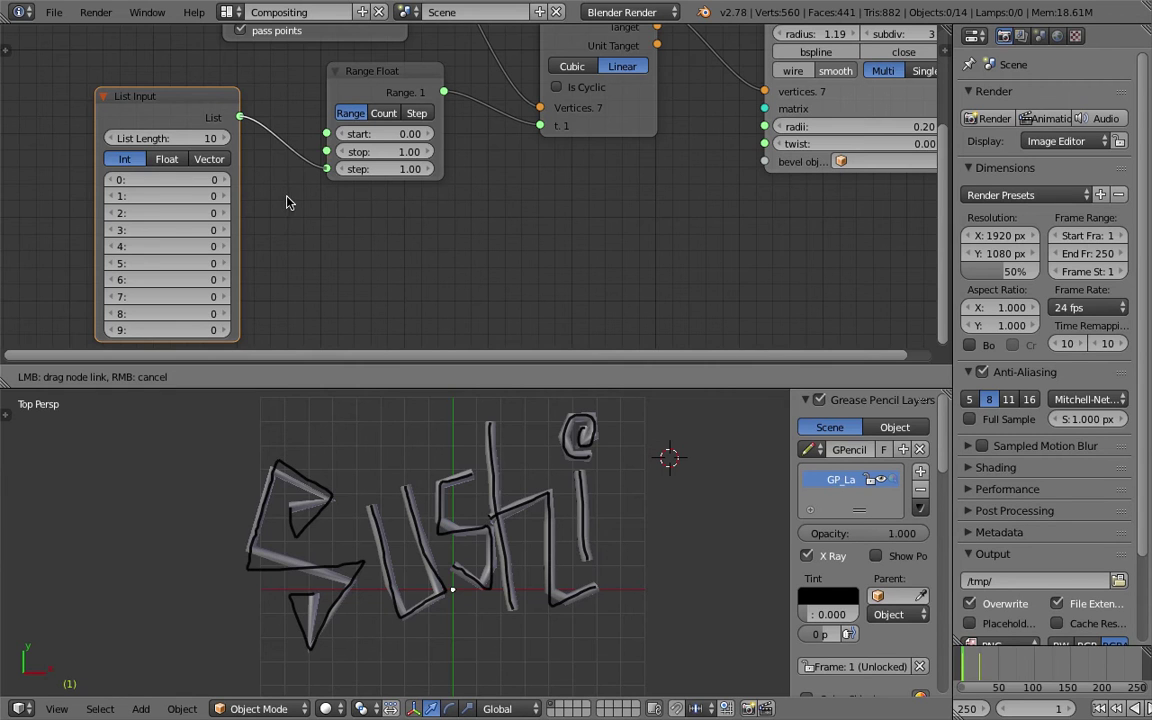
left_click_drag(270, 210, 203, 183)
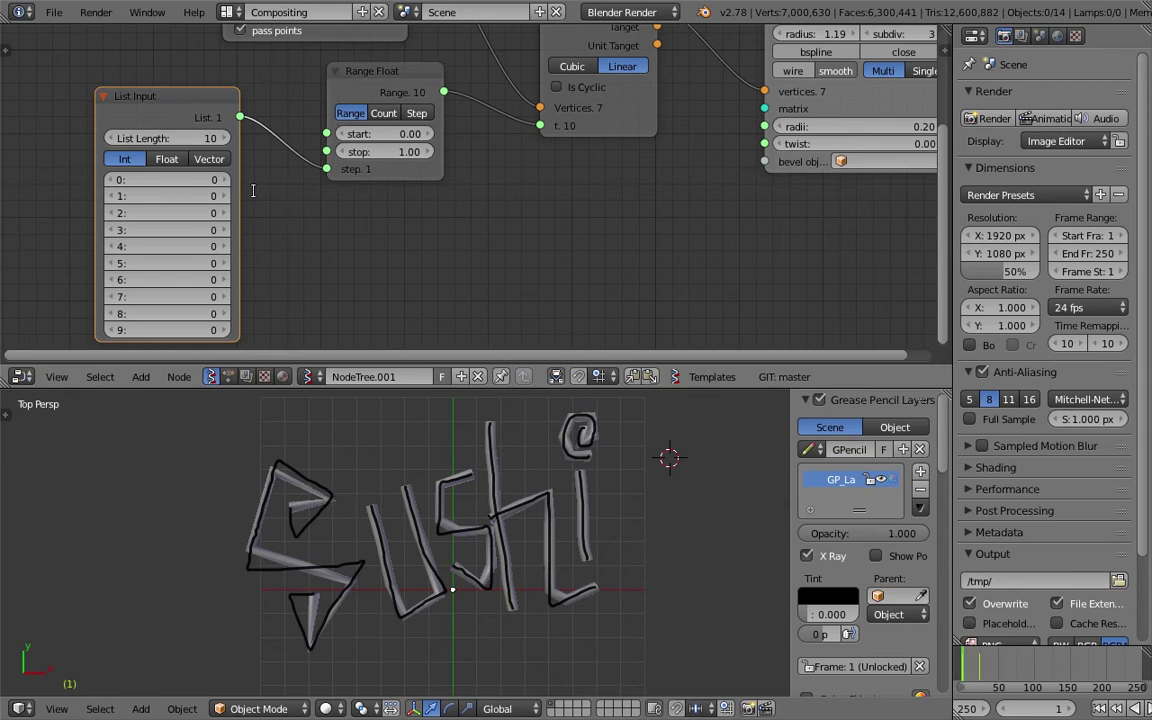
scroll(286, 195, "down", 2)
left_click(217, 208)
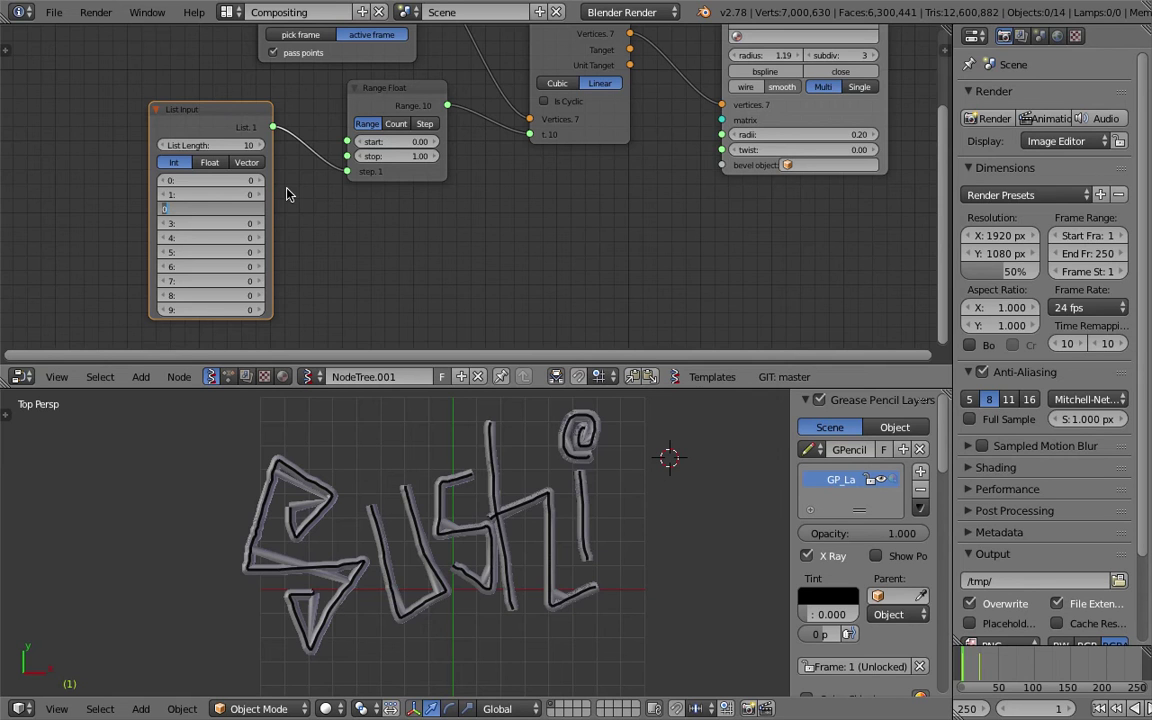
Cut the link between the List Input and the Range Float's step input
left_click(817, 90)
right_click_drag(319, 106, 319, 232, "ctrl")
left_click_drag(320, 228, 320, 230, "ctrl")
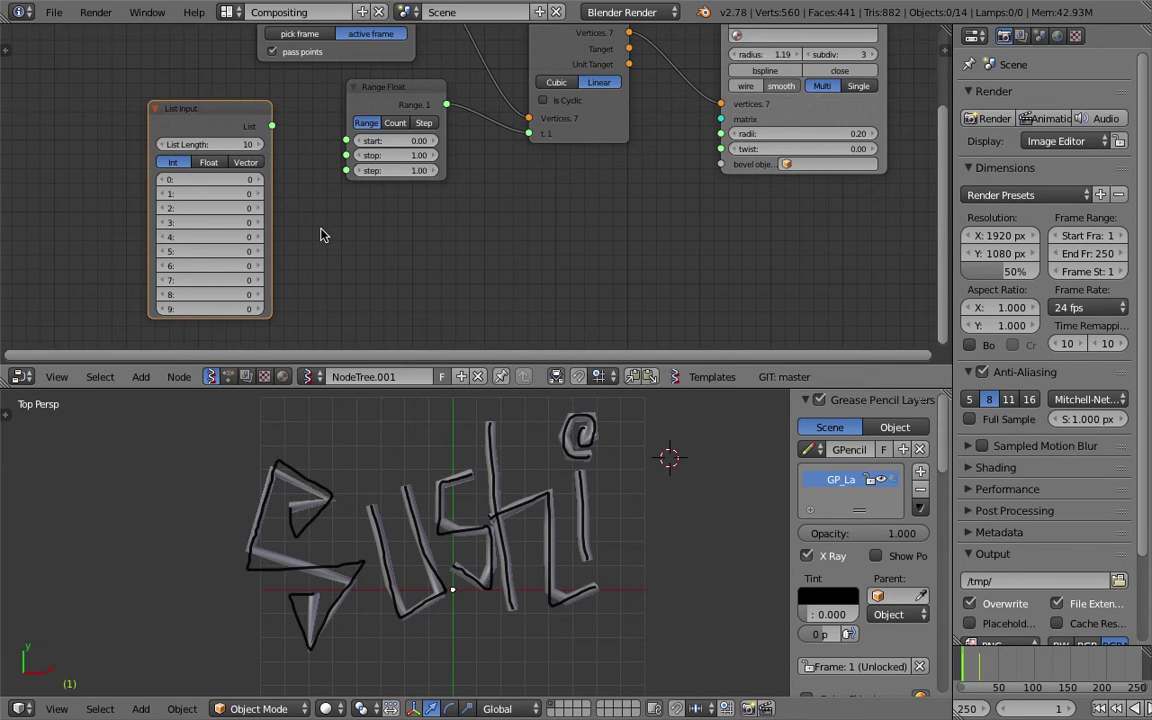
middle_click_drag(345, 257, 372, 248)
Show the node editor's Sverchok properties and examine the layout controls for NodeTree and NodeTree.001
left_click(8, 418)
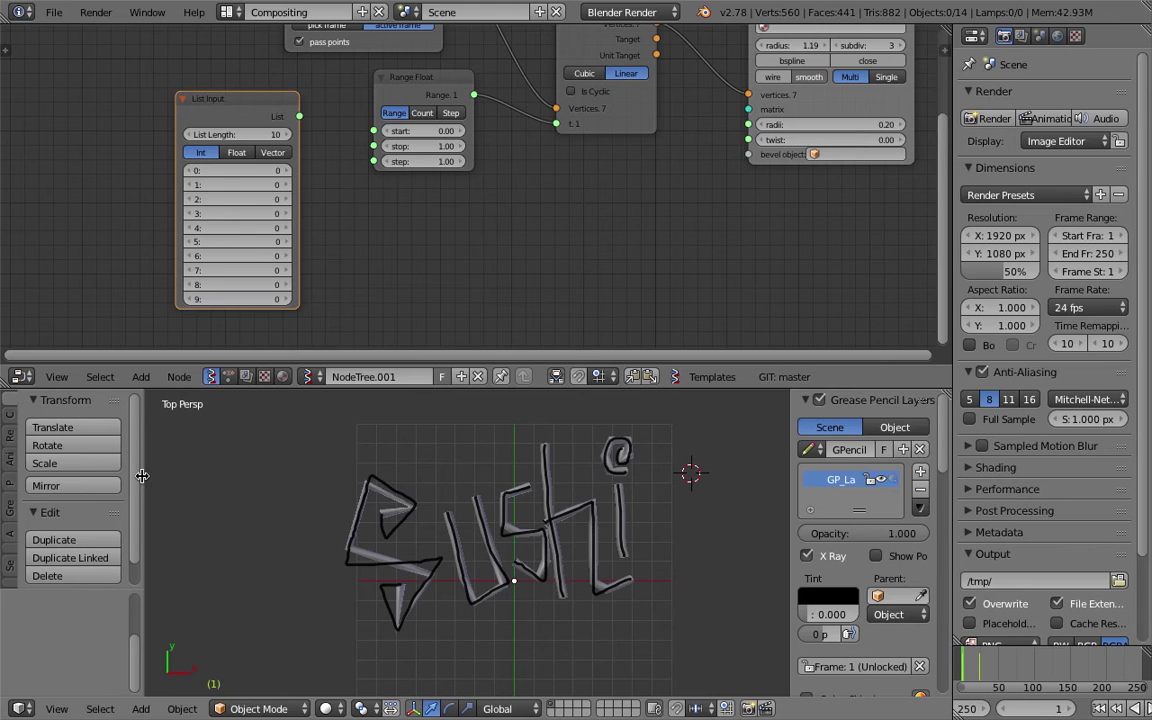
left_click_drag(142, 476, 170, 476)
key("n")
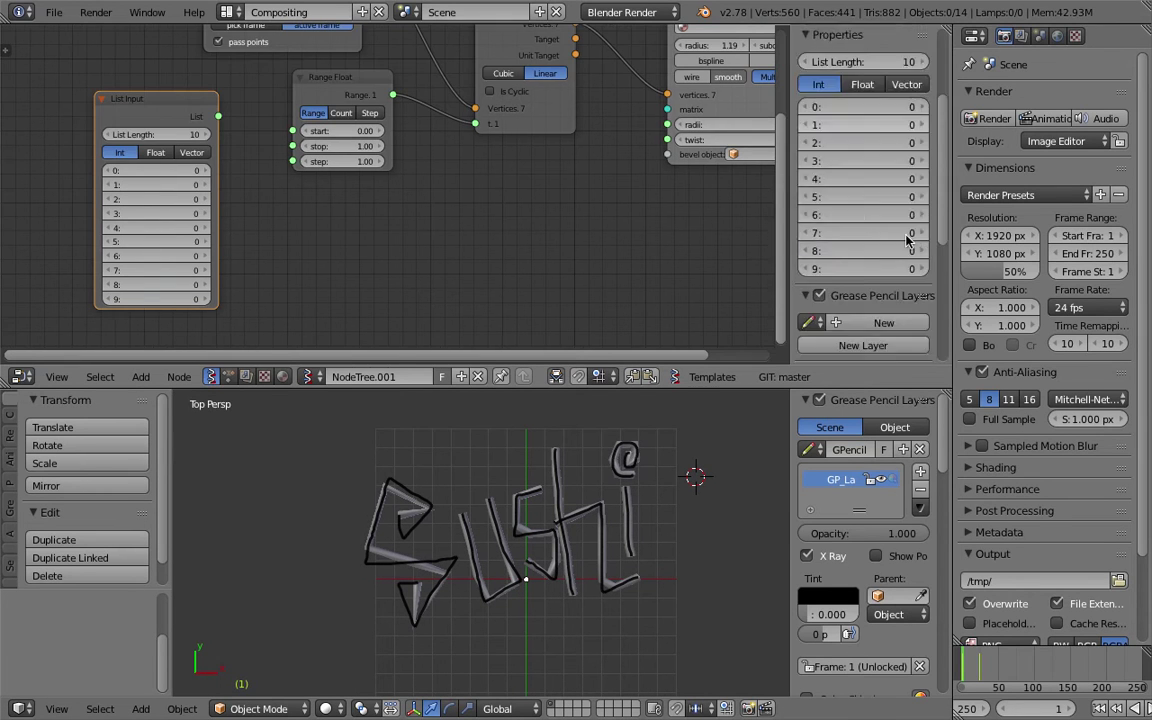
scroll(906, 240, "down", 5)
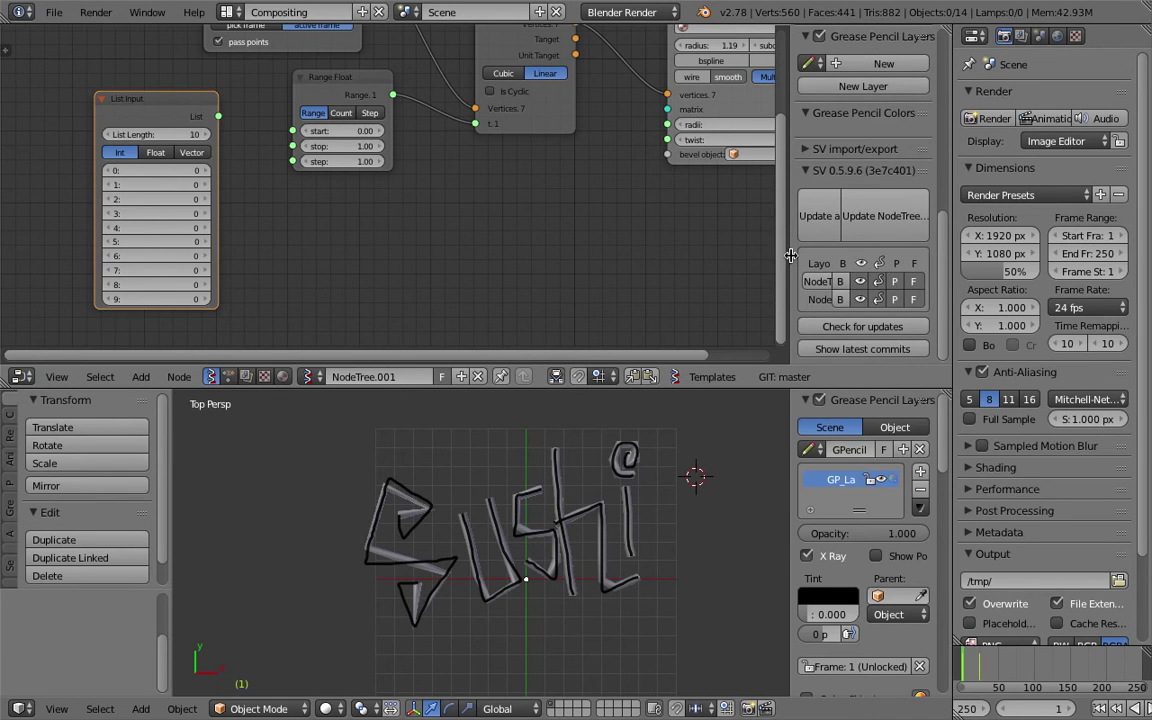
left_click_drag(790, 256, 710, 258)
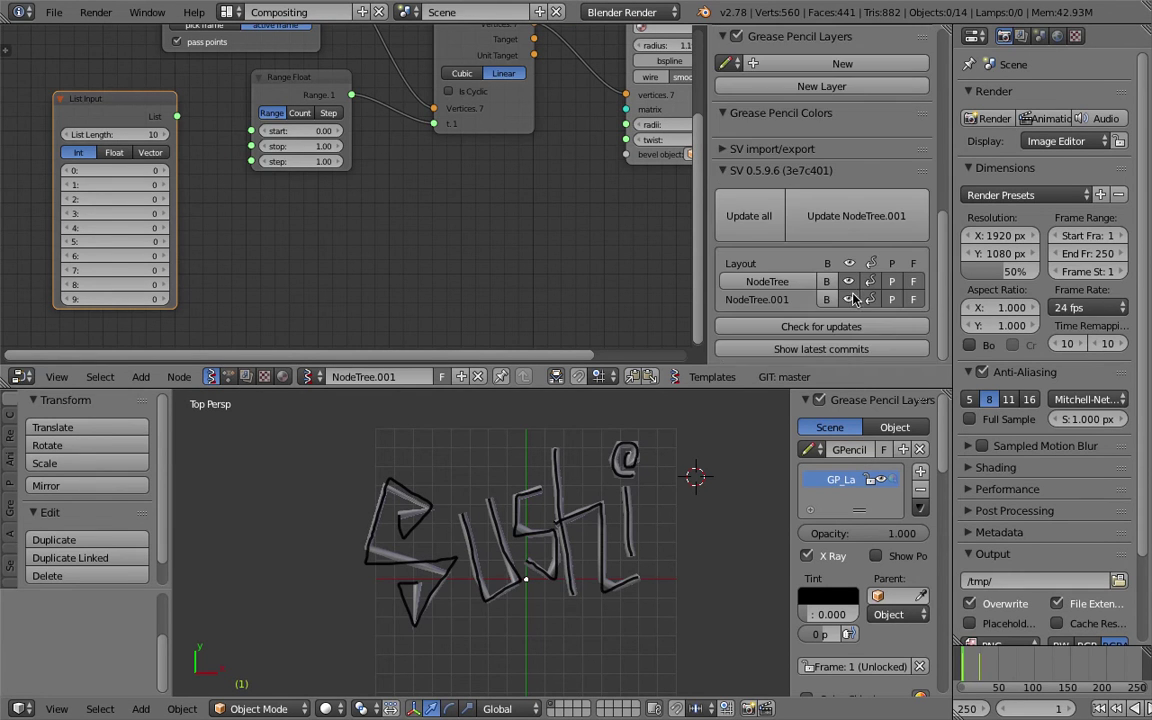
scroll(45, 563, "down", 1)
Show the Sverchok tools in the 3D view and compare their node tree controls with the node editor's
left_click(9, 571)
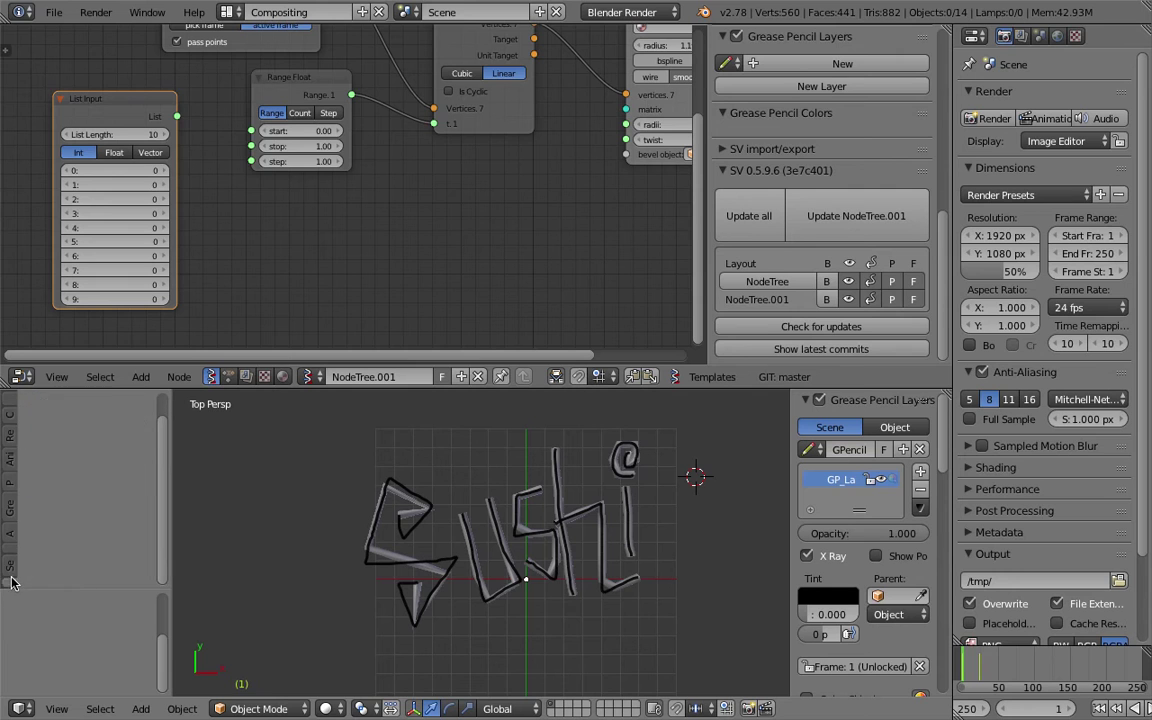
scroll(53, 567, "down", 2)
left_click(6, 581)
left_click(34, 401)
left_click_drag(172, 440, 298, 465)
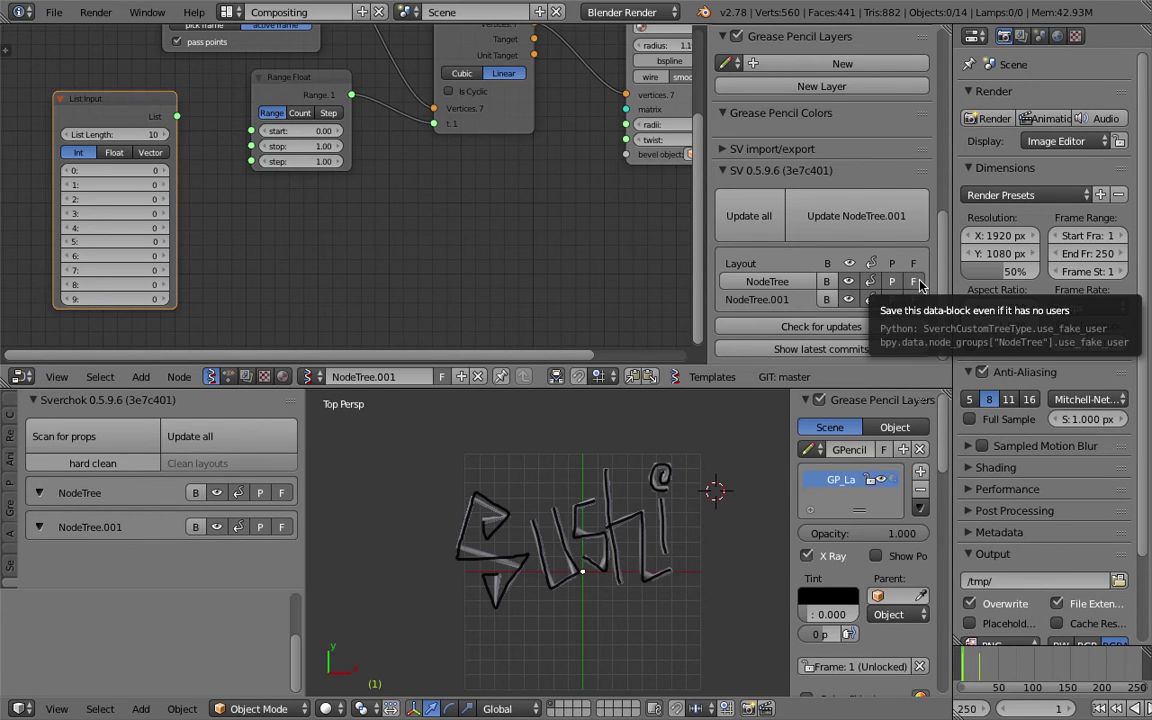
middle_click_drag(296, 218, 384, 218)
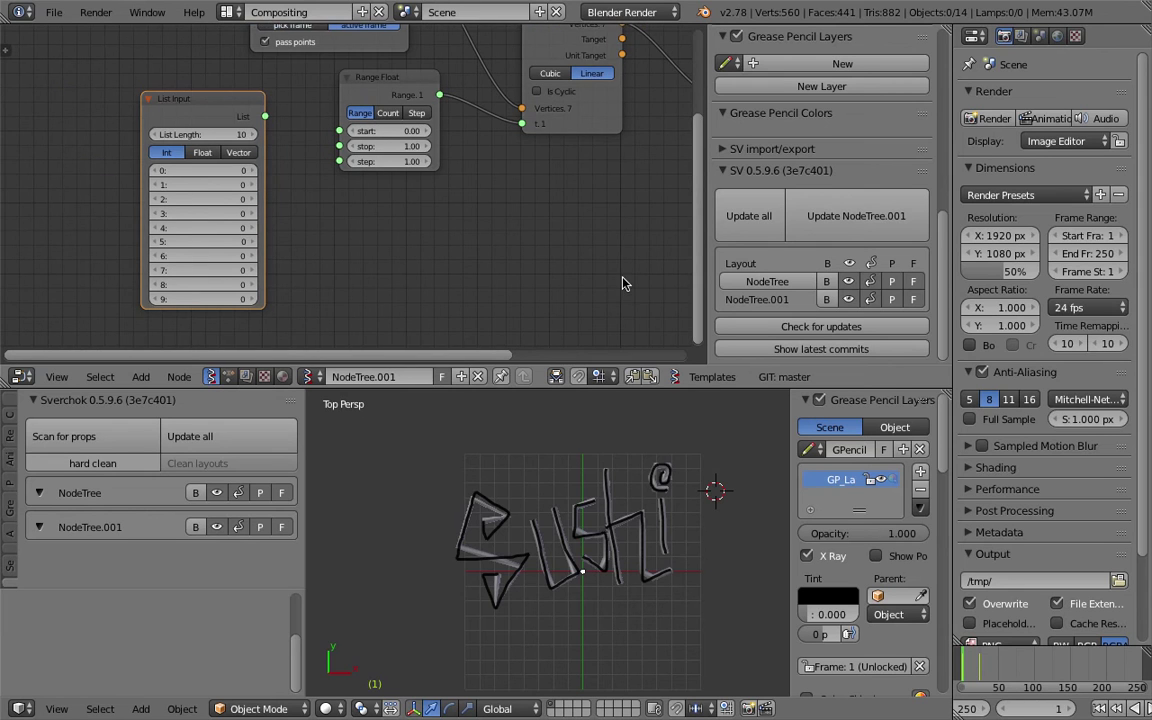
Save the file and set the List Input's list length to 7
key("ctrl+s")
scroll(239, 199, "up", 1)
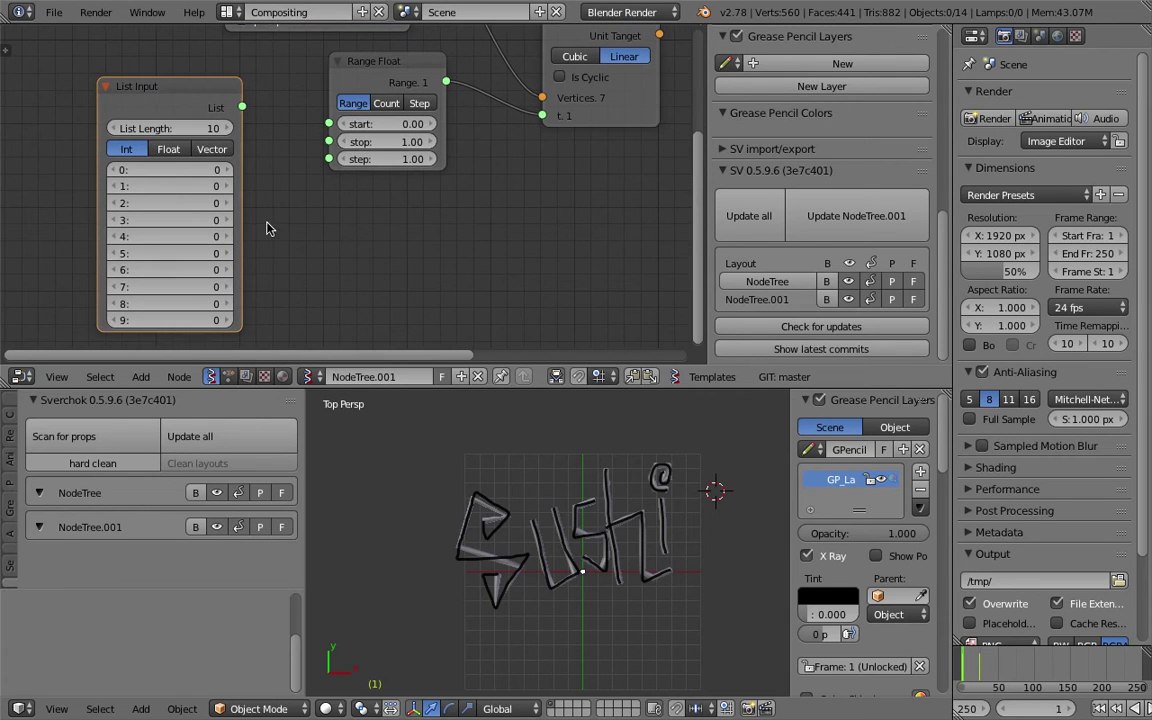
left_click(113, 130)
left_click(113, 130)
left_click(113, 130)
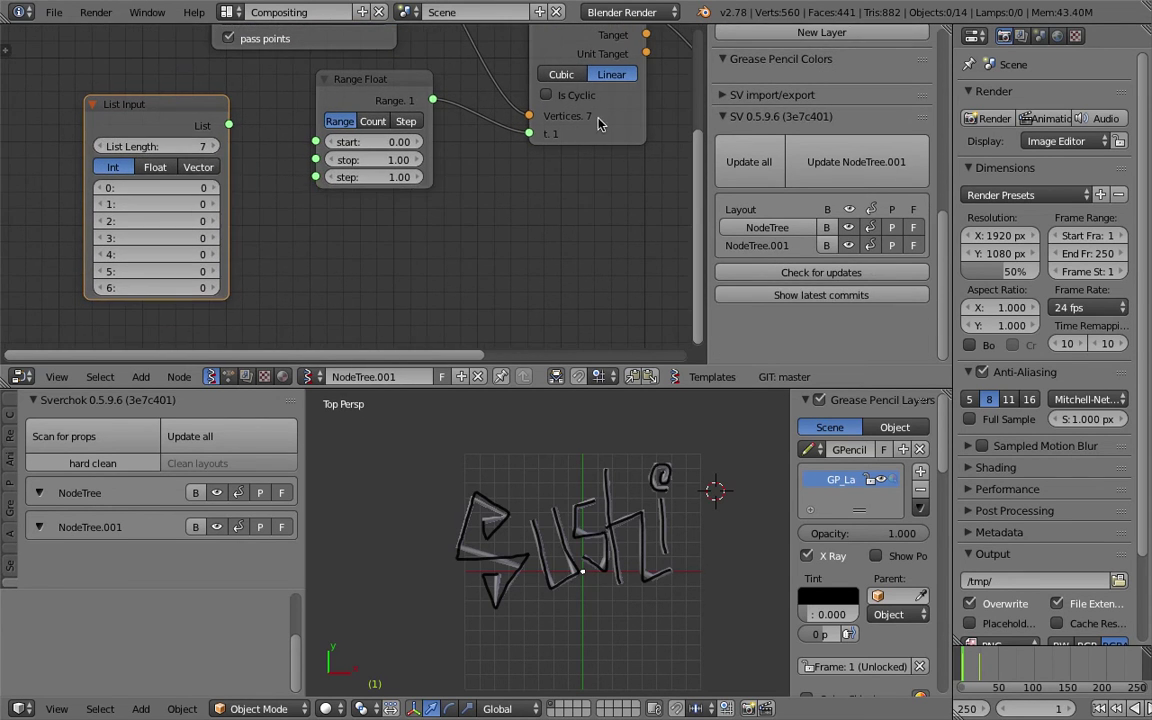
Set all seven List Input values to 4 and connect its List output to the Range Float's step input
left_click_drag(150, 188, 150, 288)
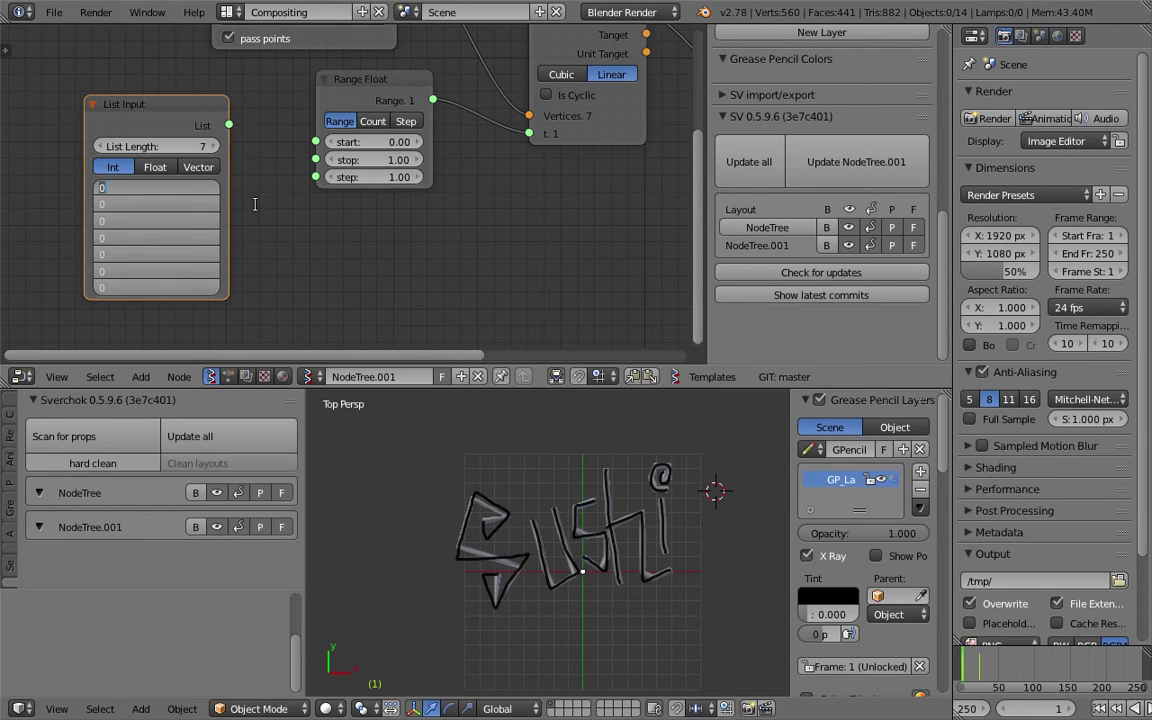
type("4")
key("Return")
key("ctrl+s")
left_click_drag(229, 125, 315, 177)
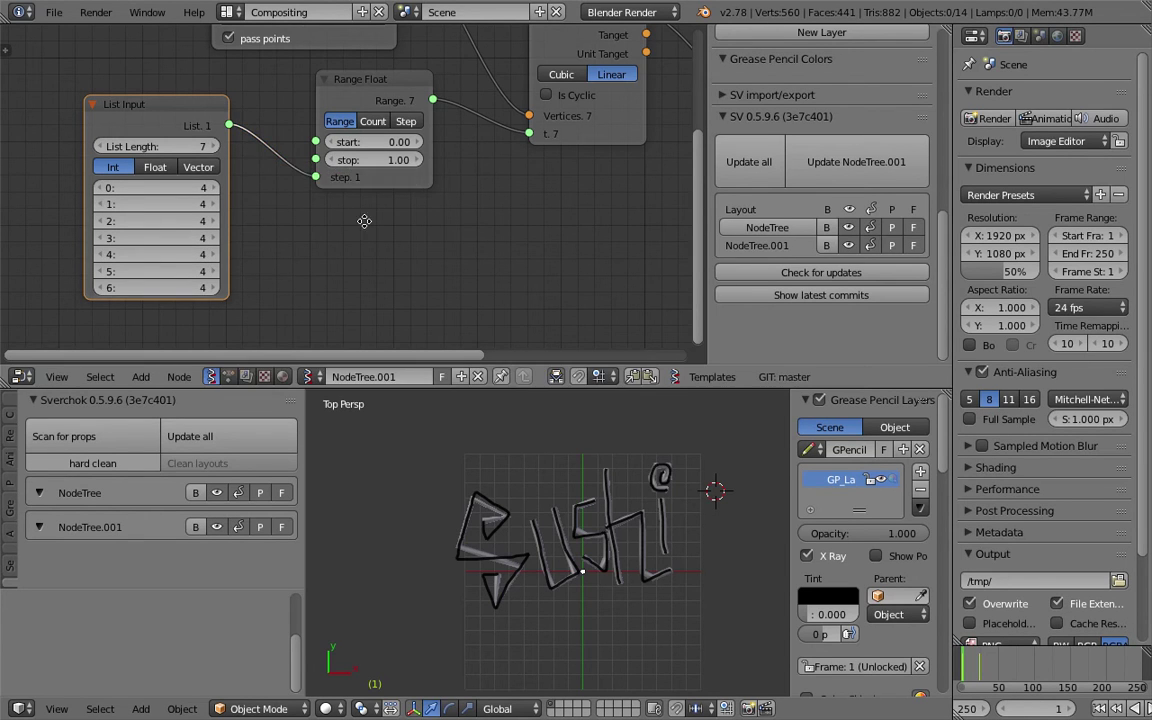
Set the first List Input value to 6 and scrub the timeline to frames 53 and 14
middle_click_drag(364, 221, 397, 233)
scroll(500, 450, "up", 3)
left_click_drag(233, 204, 250, 204)
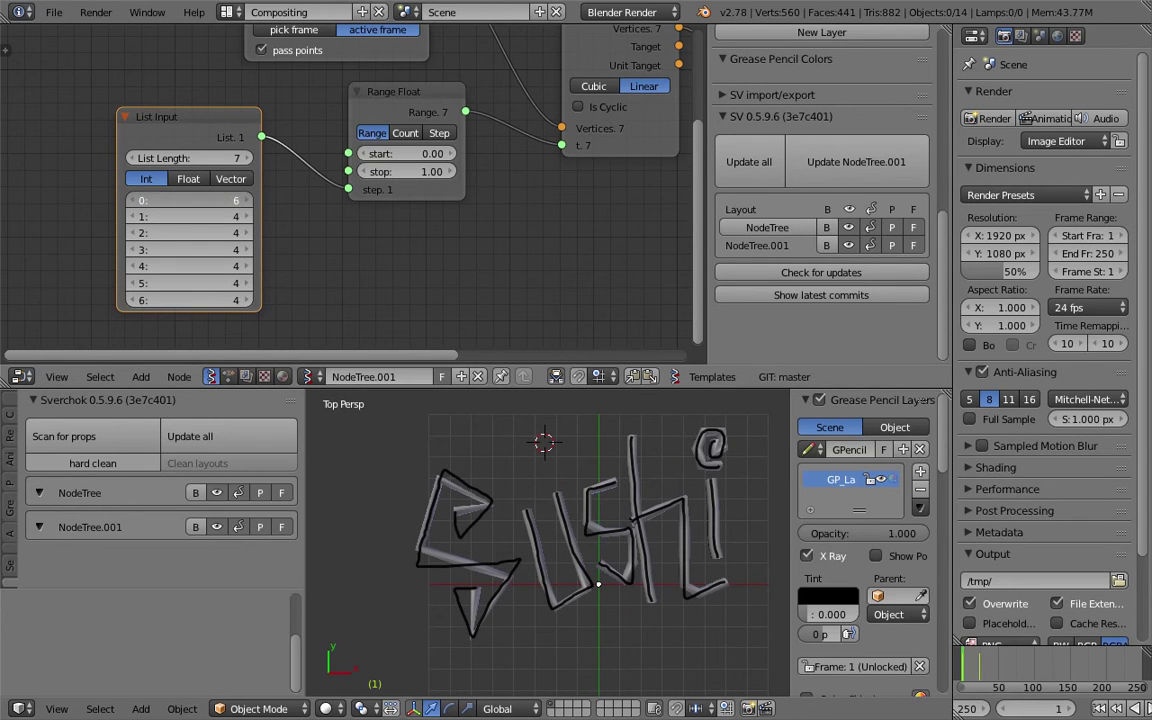
left_click_drag(985, 672, 1005, 672)
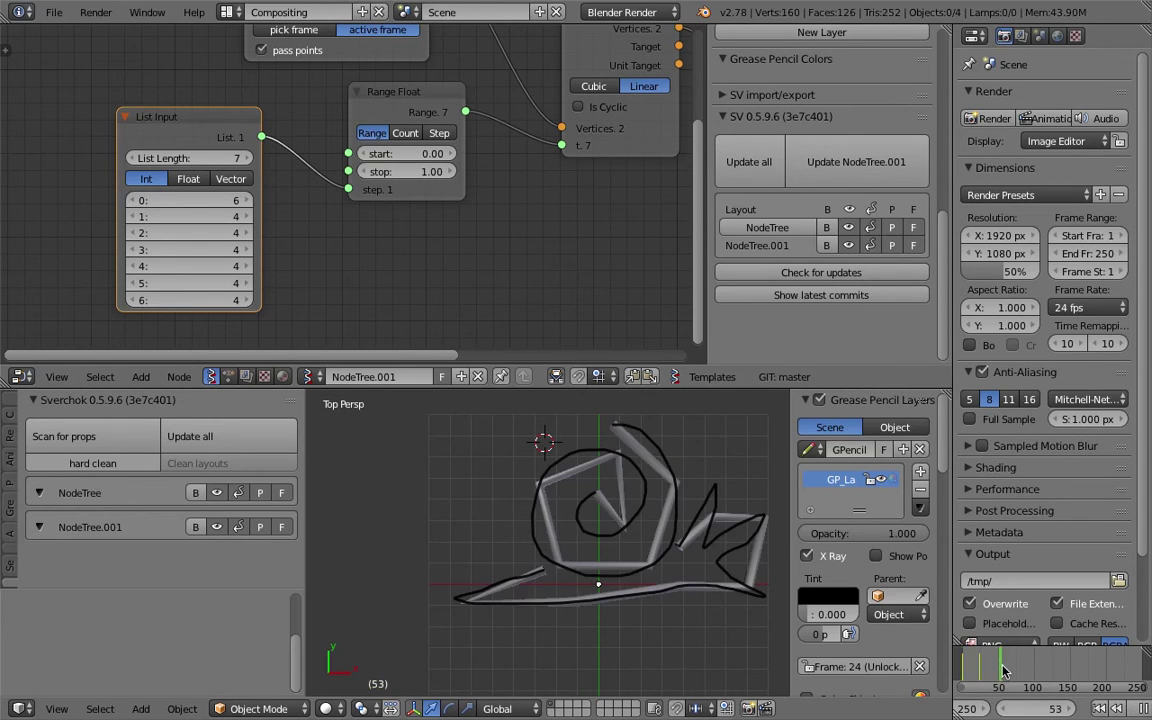
left_click(973, 668)
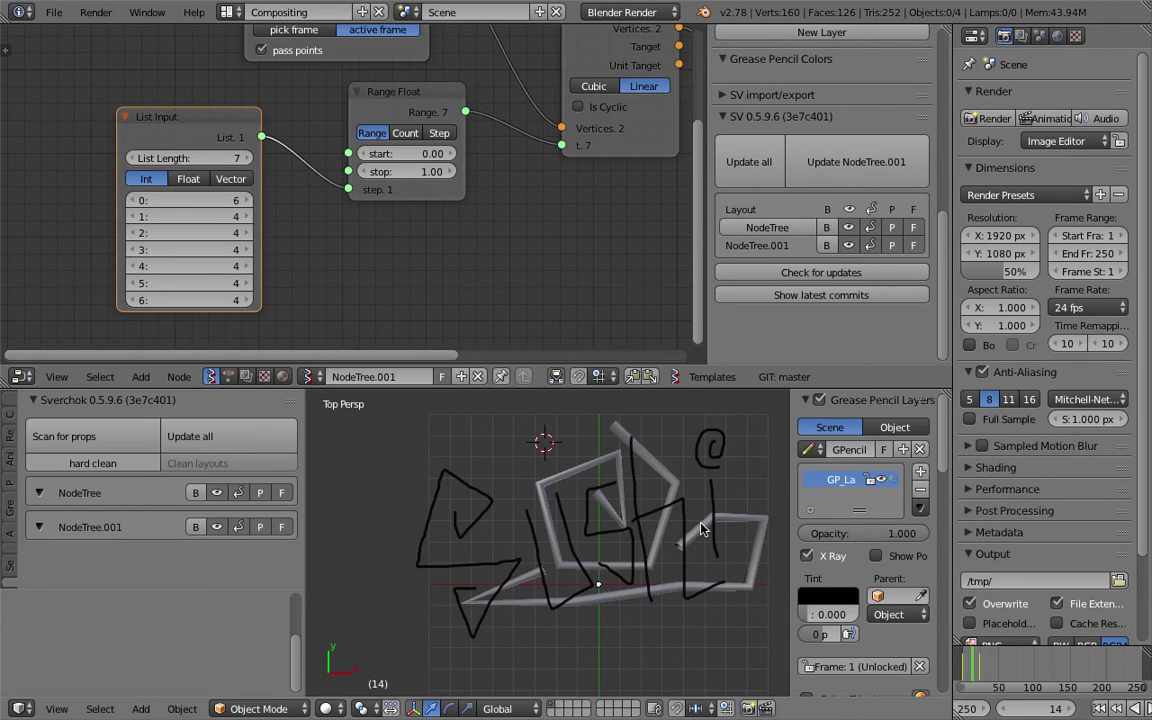
Switch the node editor to the NodeTree layout and back to NodeTree.001
left_click(311, 376)
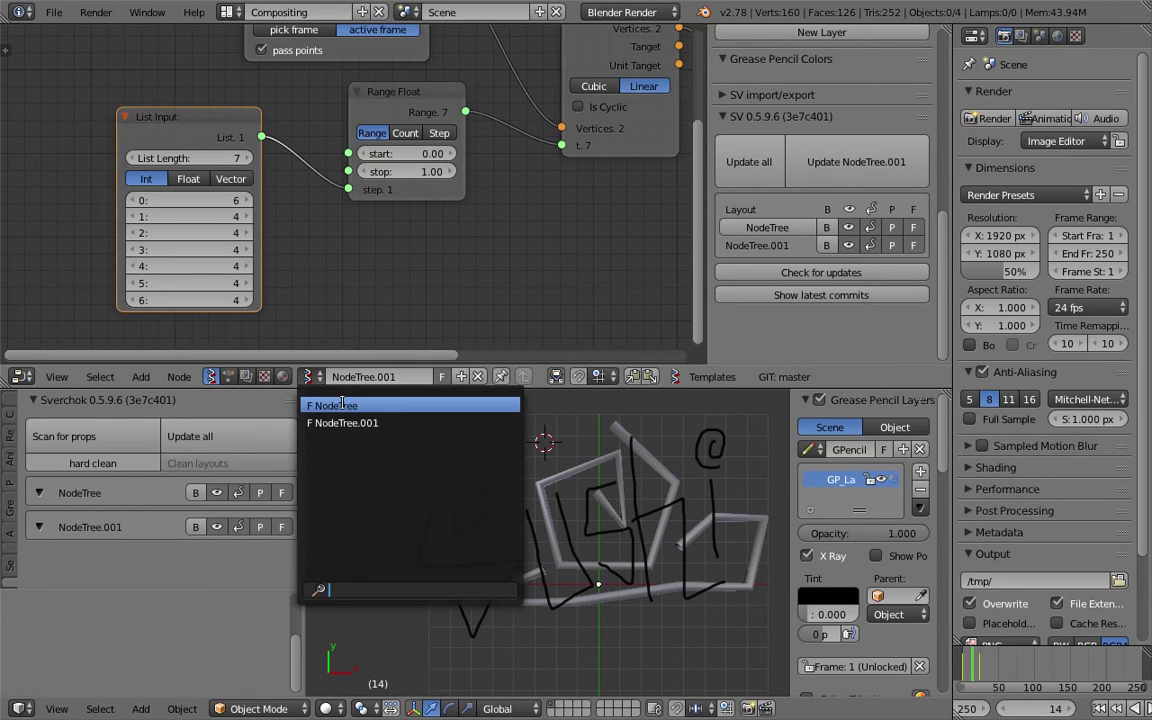
left_click(344, 407)
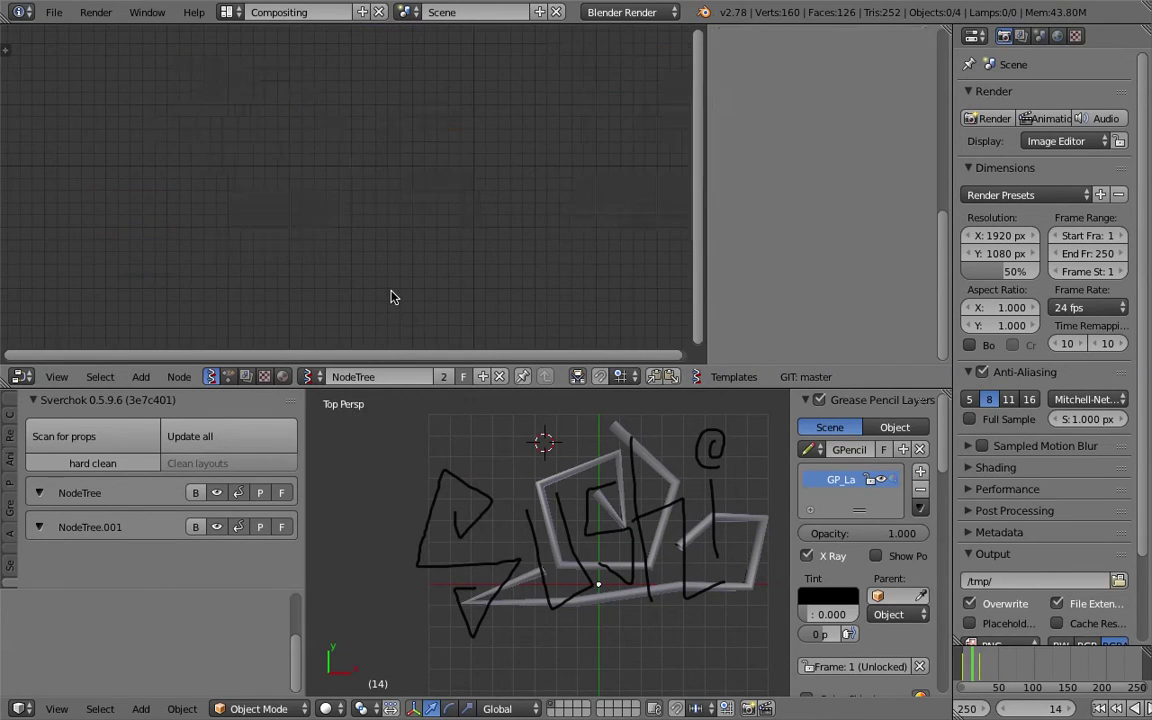
left_click(311, 376)
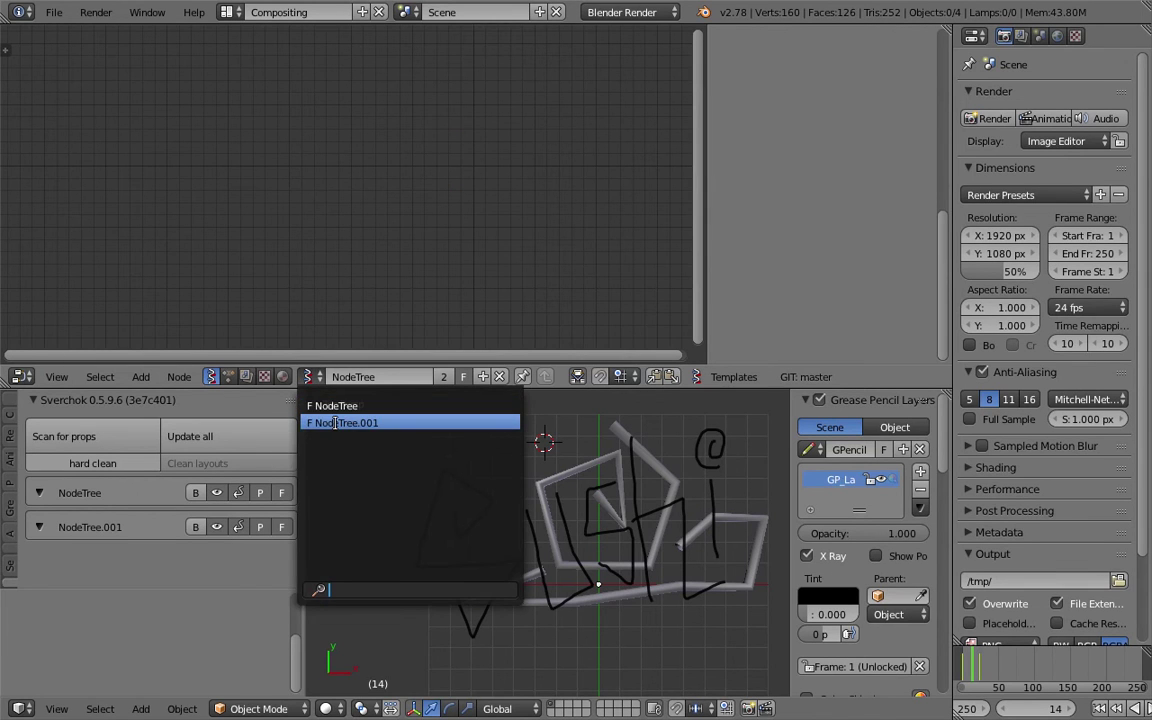
left_click(463, 376)
left_click(311, 376)
left_click(341, 419)
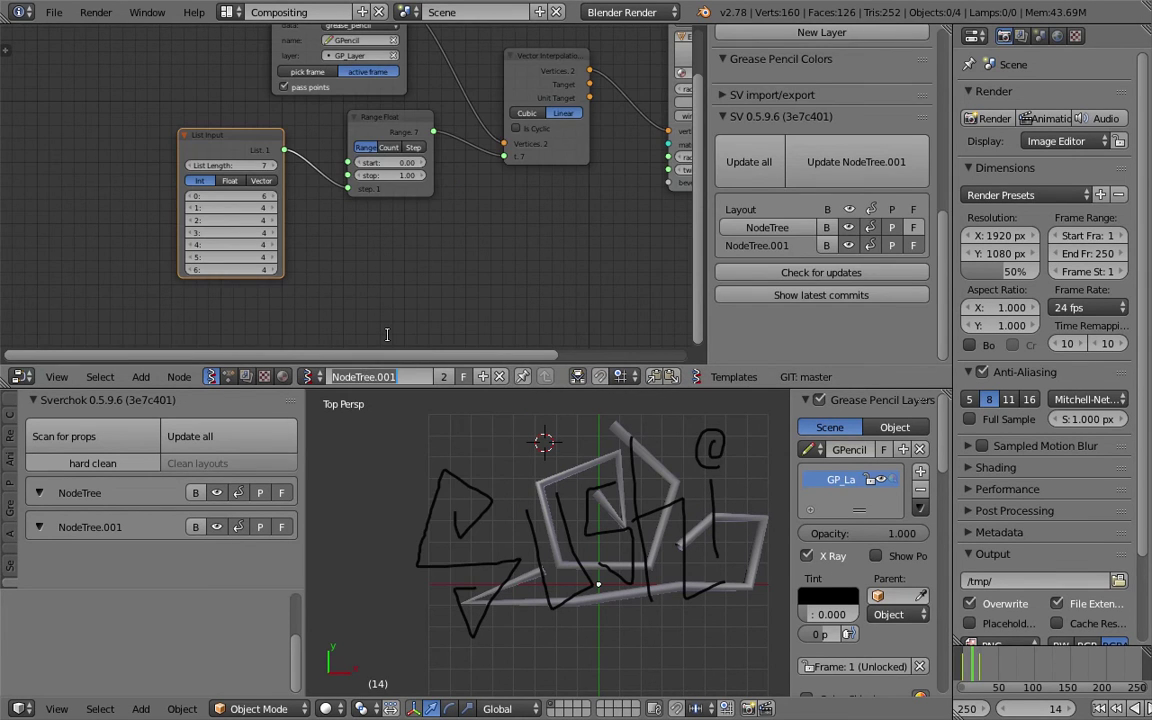
Rename the node tree NodeTree.001 as GrafittiFromGP
type("G")
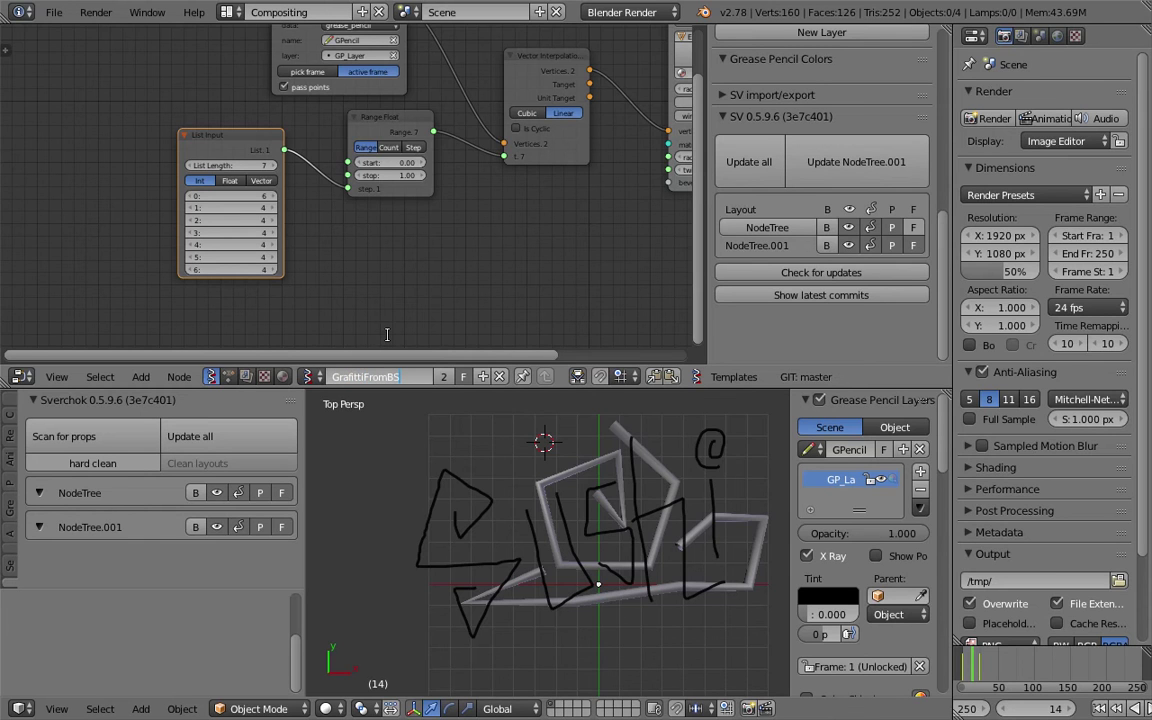
type("raffitiFromGP")
key("Return")
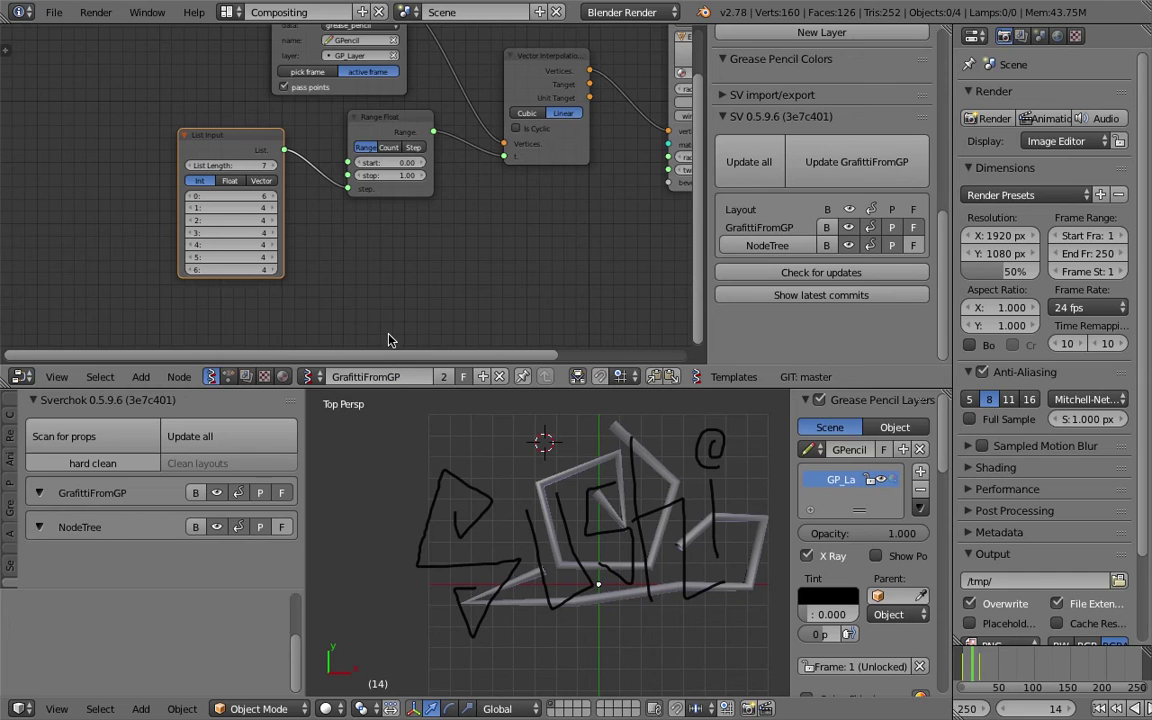
Set the first List Input value to 9 and scrub the timeline to frame 14
middle_click_drag(520, 287, 386, 329)
middle_click_drag(237, 258, 255, 246)
scroll(156, 245, "up", 2)
left_click_drag(105, 235, 145, 235)
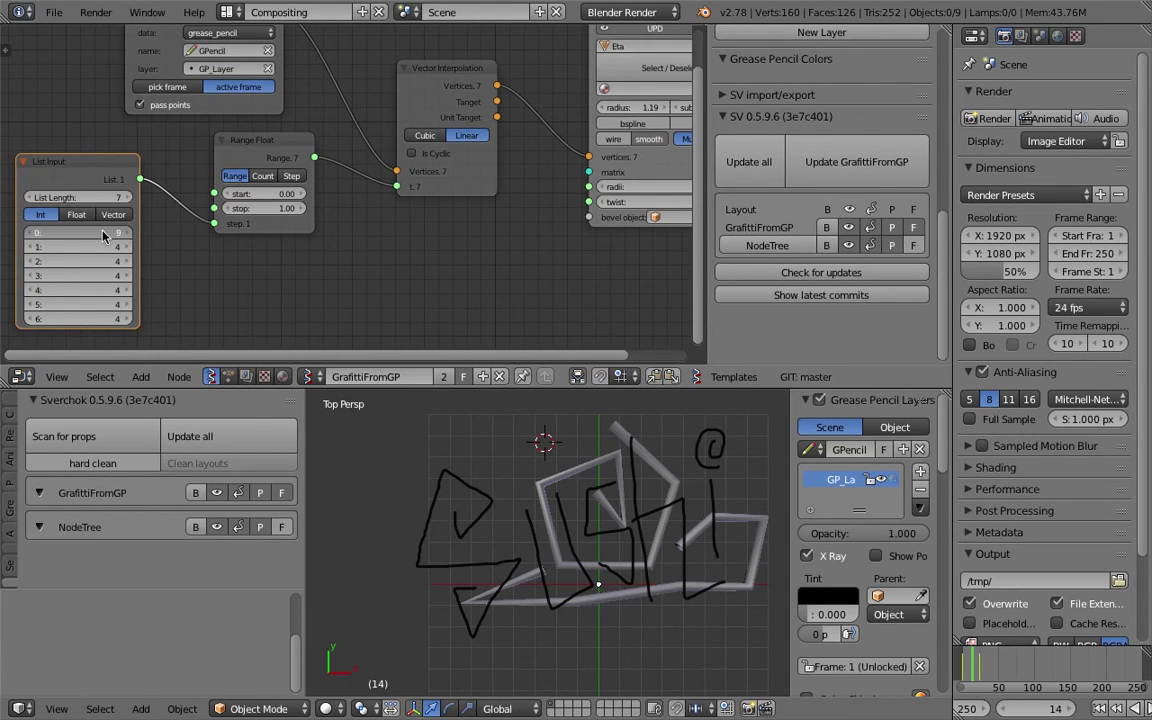
left_click(985, 672)
left_click_drag(985, 672, 974, 668)
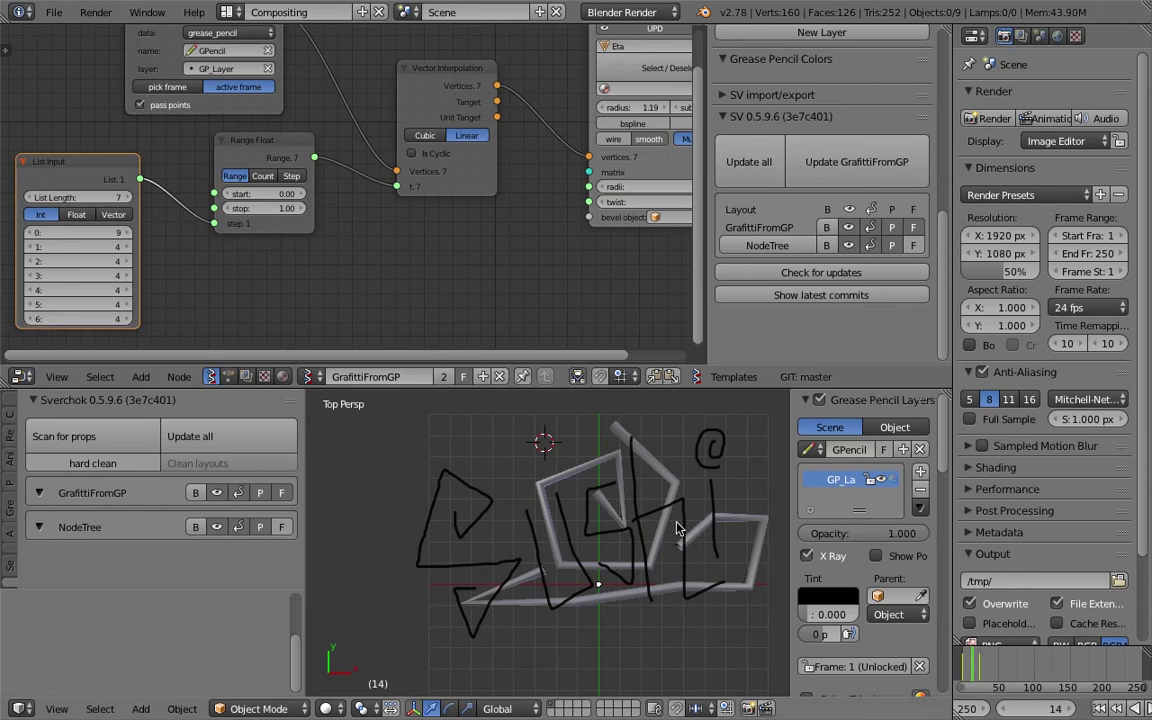
Spread out the Polyline Viewer and Vector Interpolation nodes and set the first four List Input values to 6, 7, 7 and 6
scroll(348, 195, "up", 2, "shift")
key("Home")
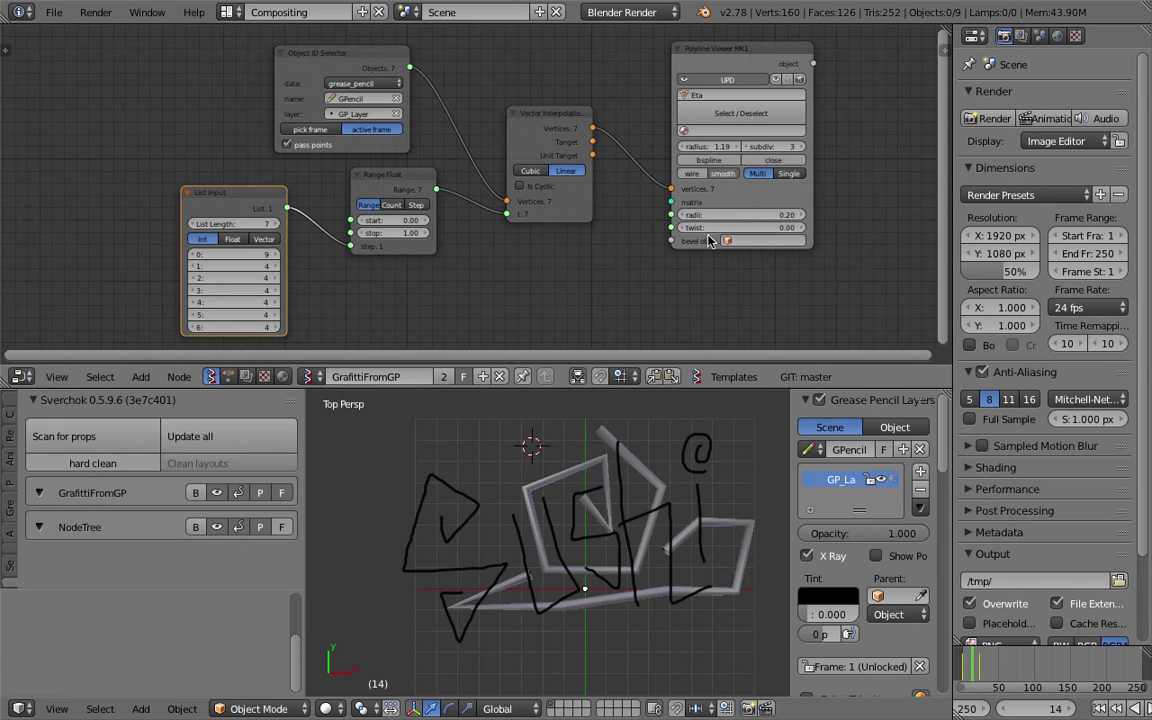
left_click_drag(741, 51, 766, 54)
left_click_drag(563, 119, 574, 108)
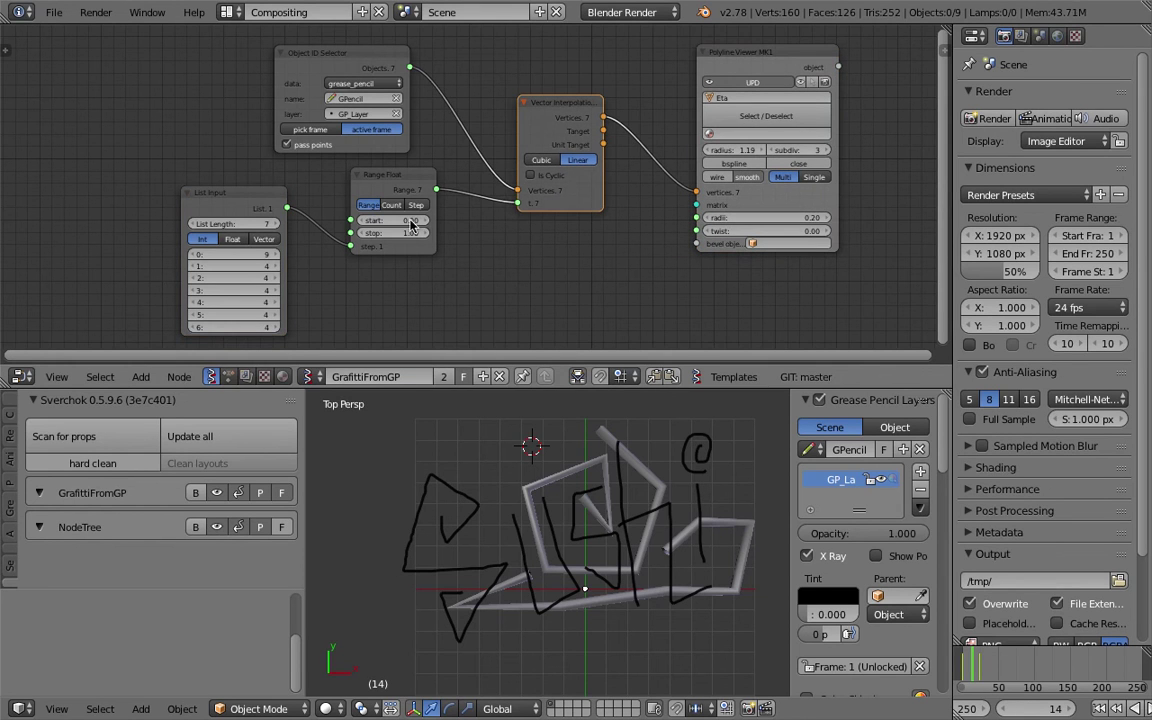
left_click_drag(256, 254, 274, 266)
mouse_move(254, 278)
left_mouse_down()
mouse_move(274, 278)
mouse_move(266, 290)
left_mouse_up()
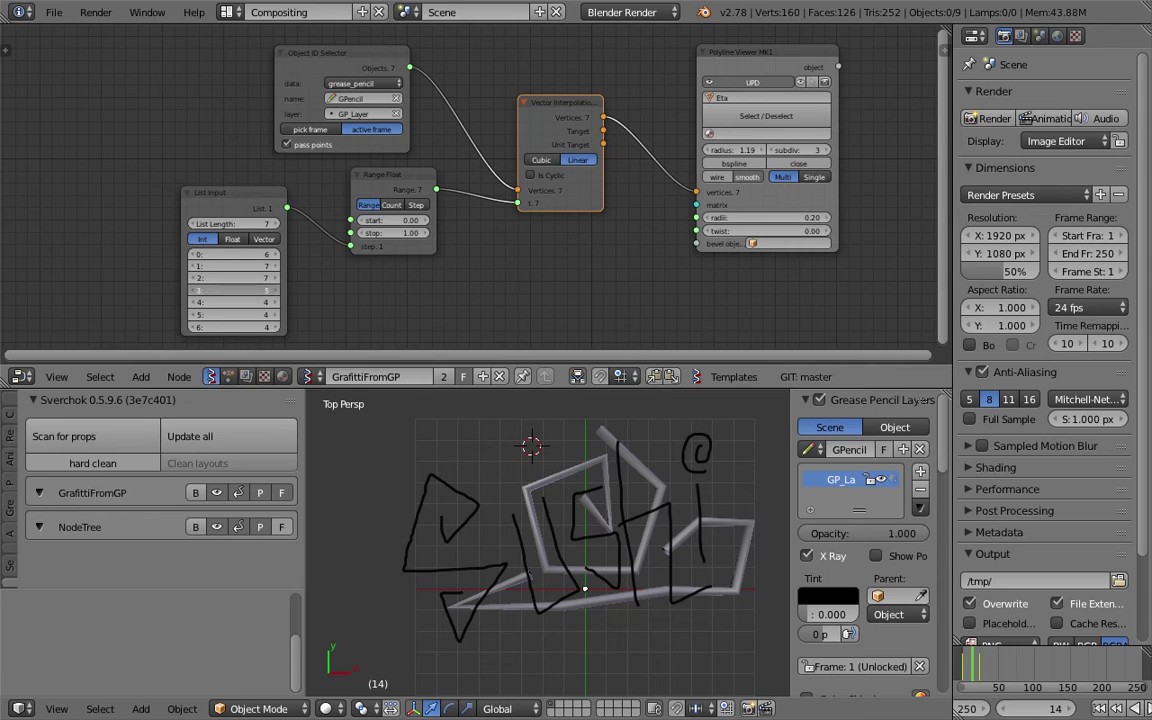
left_click(257, 302)
Switch the node editor to the NodeTree layout and back to GrafittiFromGP
left_click(310, 377)
left_click(333, 421)
left_click(310, 377)
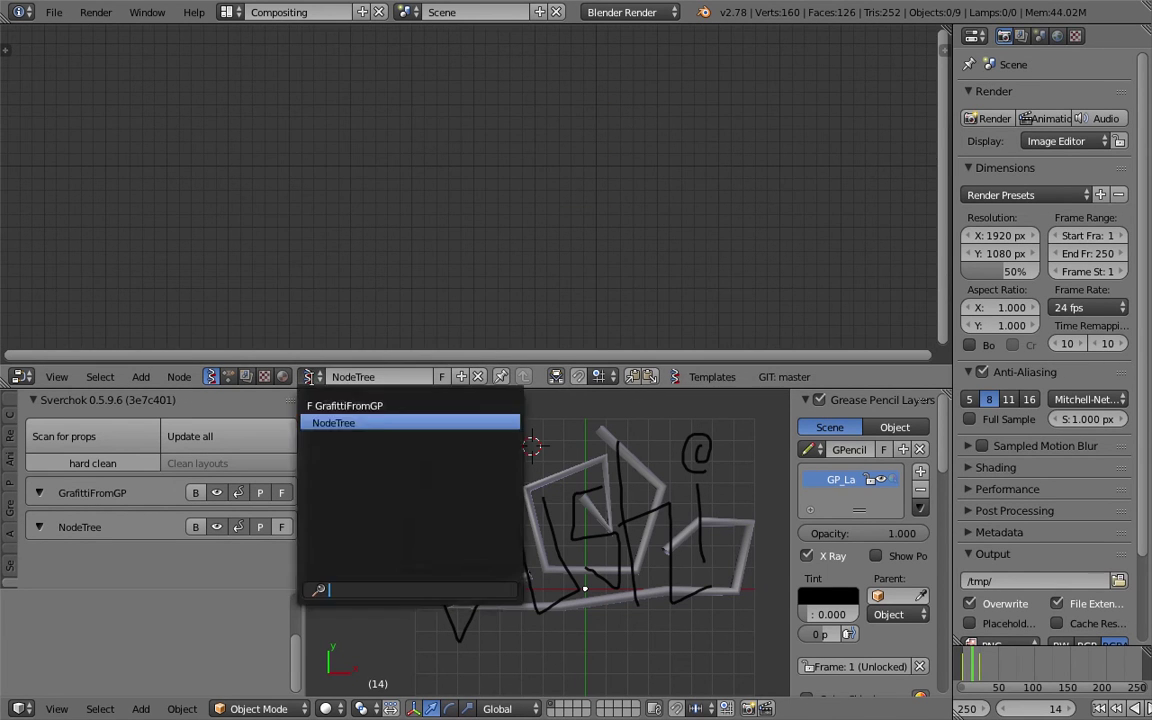
left_click(310, 404)
Change the Object ID Selector's data type to node_groups and refresh its link into Vector Interpolation's Vertices input
scroll(360, 175, "up", 3)
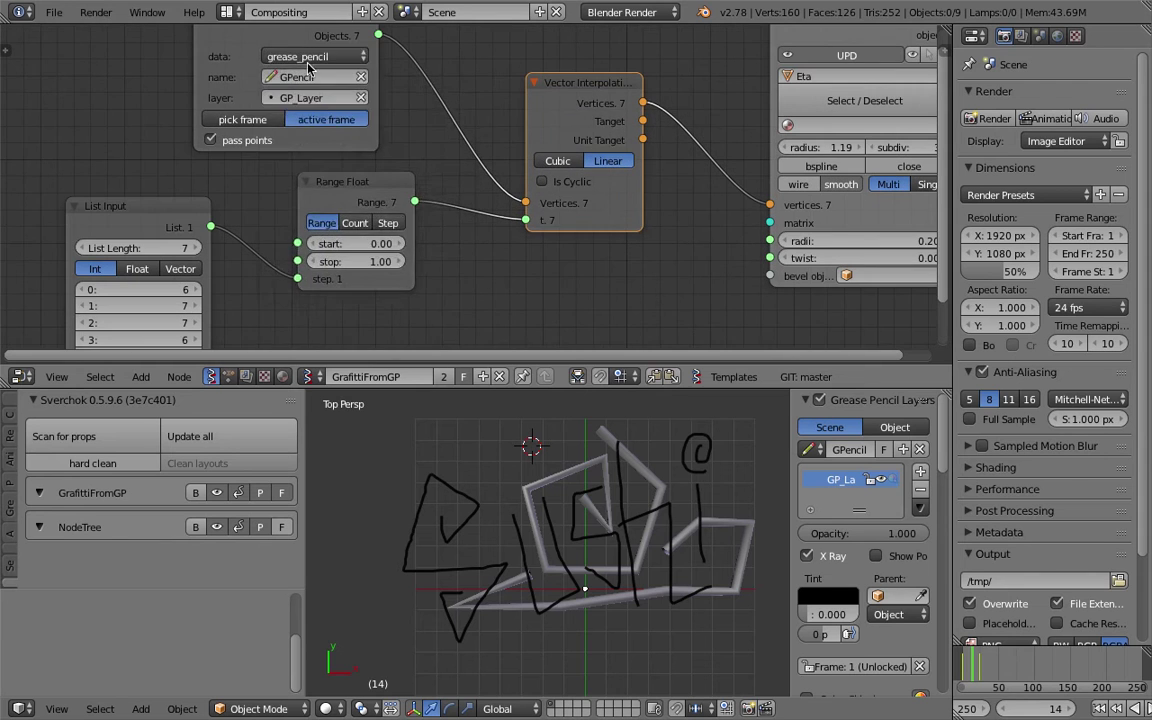
left_click(315, 56)
left_click(437, 78)
left_click(526, 203)
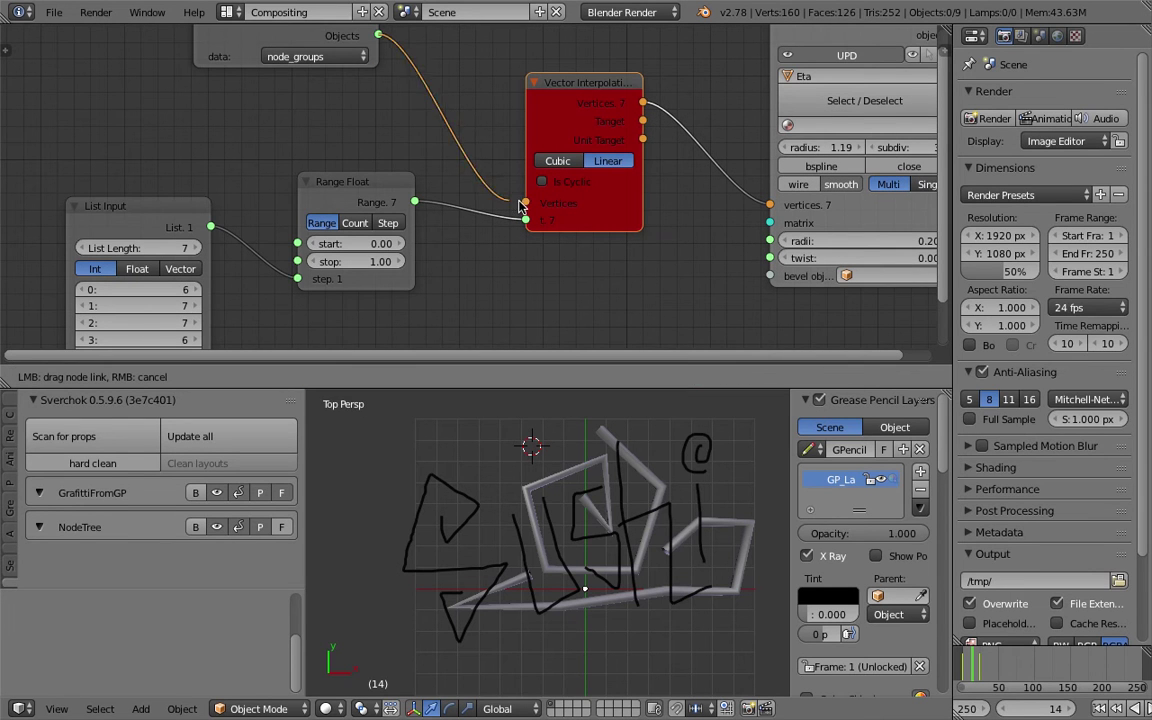
Set the Object ID Selector back to grease_pencil with GPencil, GP_Layer and active frame, and scrub to frame 19
scroll(354, 125, "down", 1)
left_click(340, 100)
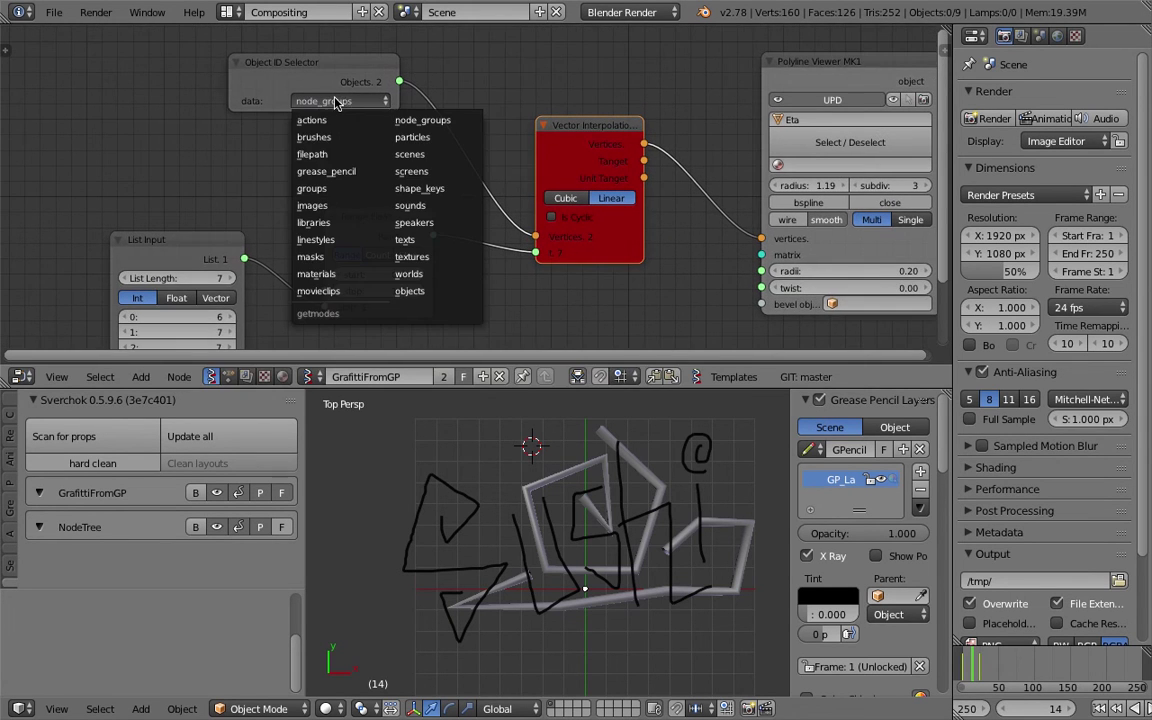
left_click(305, 168)
left_click(339, 120)
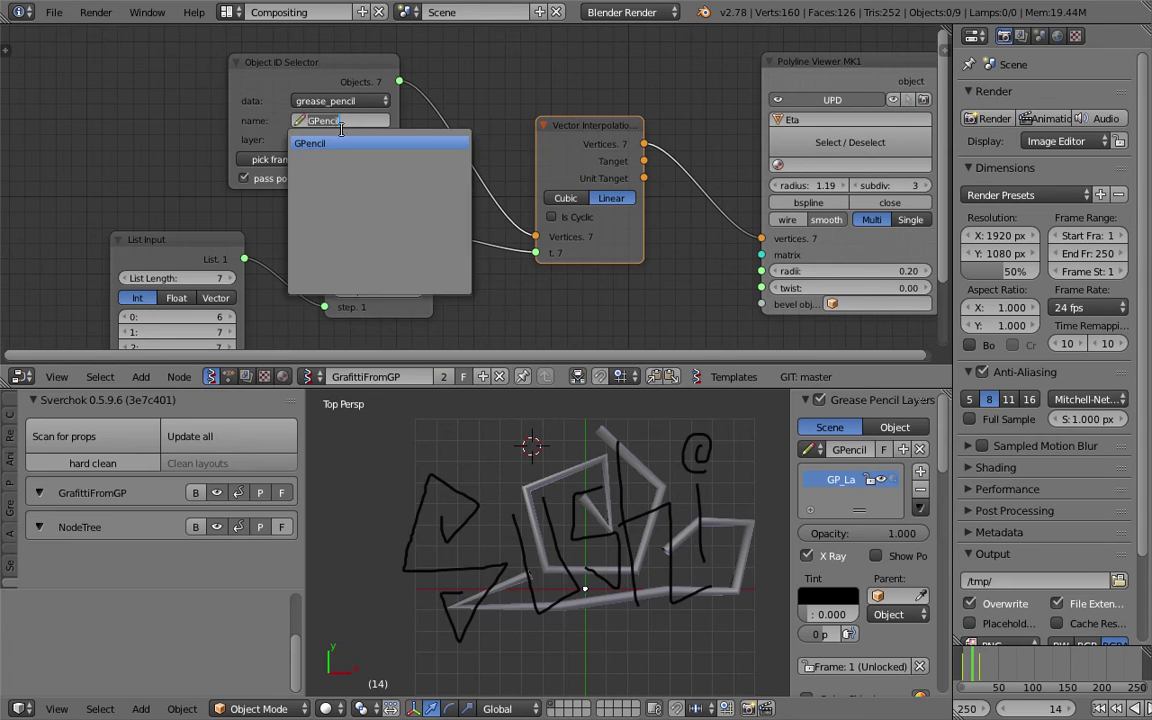
left_click(339, 142)
left_click(339, 139)
left_click(334, 159)
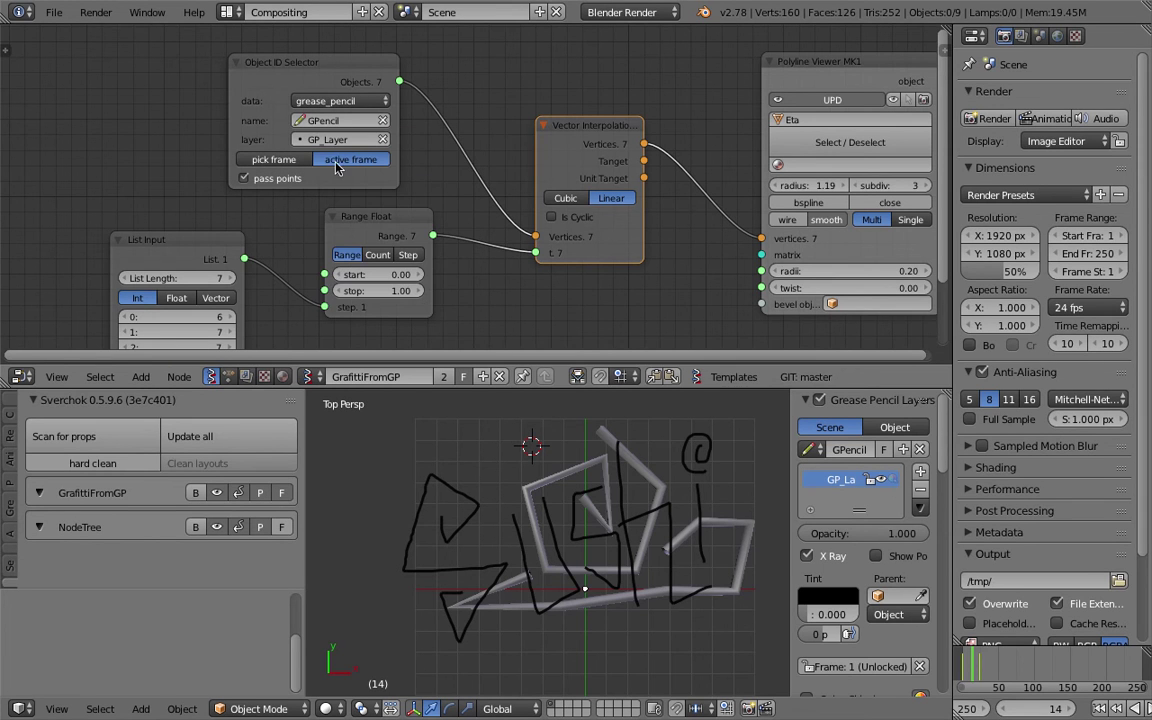
mouse_move(969, 672)
left_mouse_down()
mouse_move(1022, 671)
mouse_move(976, 670)
left_mouse_up()
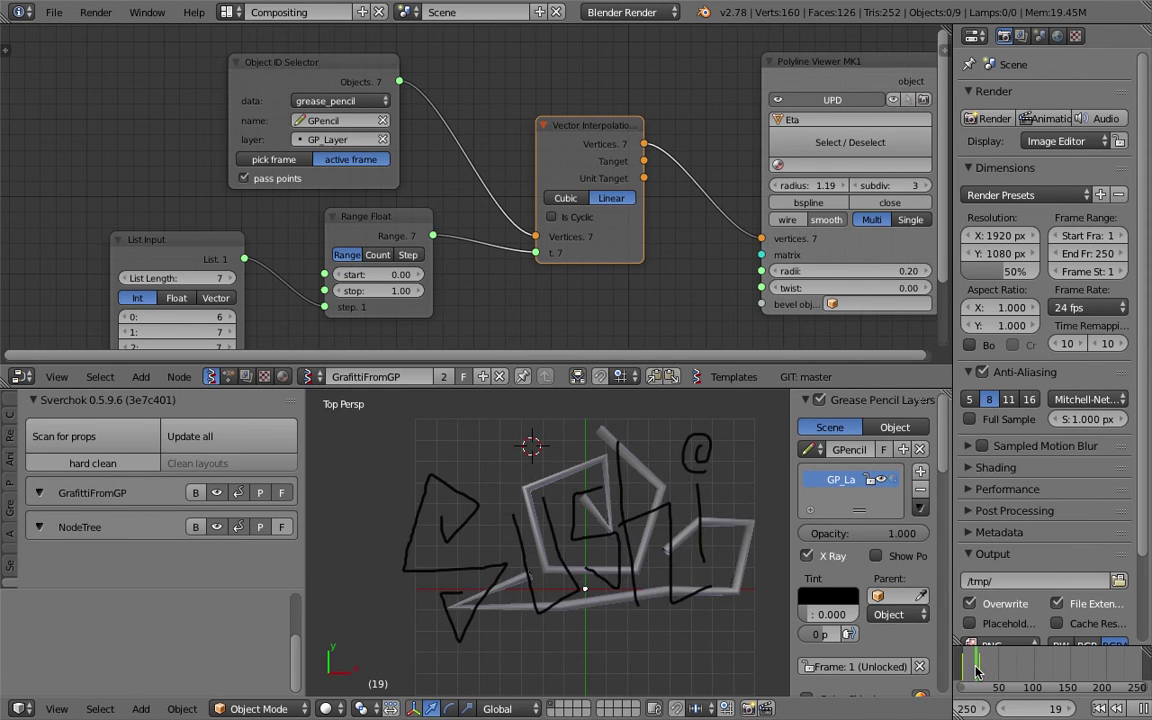
Delete all generated objects from the 3D view
scroll(642, 570, "down", 5)
key("a")
key("x")
left_click(643, 573)
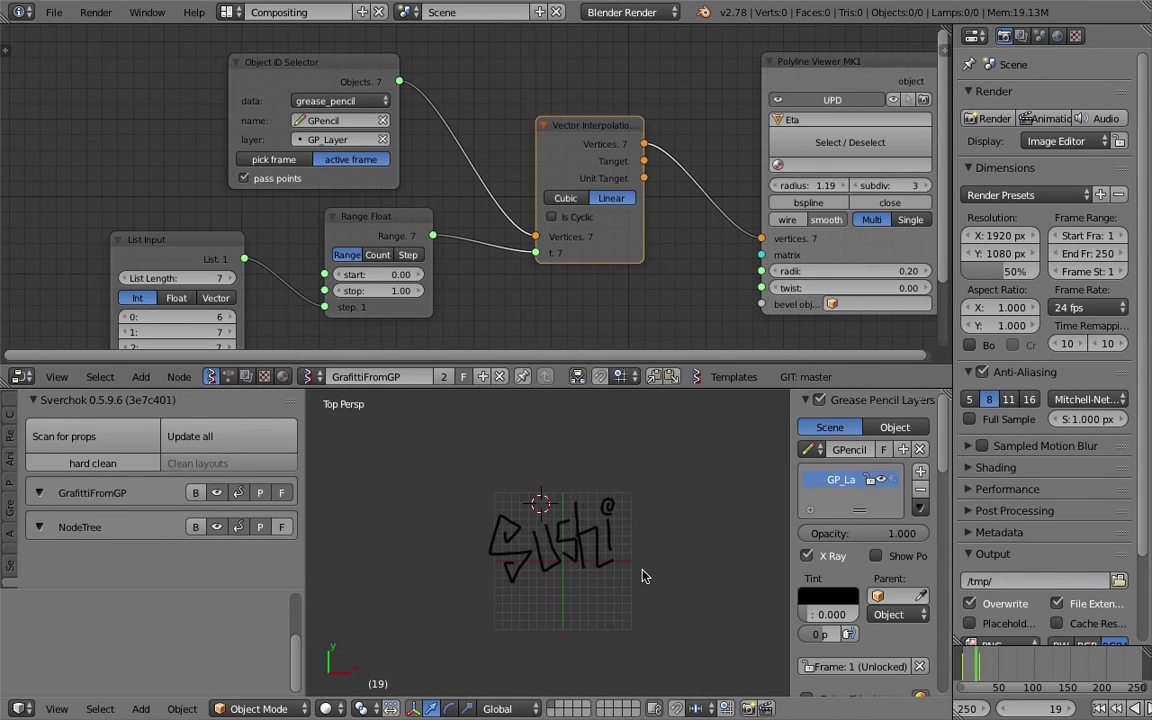
Replace the Polyline Viewer MK1 node with a newly added one beside Vector Interpolation
middle_click_drag(788, 167, 683, 203)
left_click(716, 104)
key("x")
scroll(637, 130, "down", 3)
middle_click_drag(638, 138, 652, 117)
key("ctrl+a")
type("polyl")
key("Return")
left_click(657, 100)
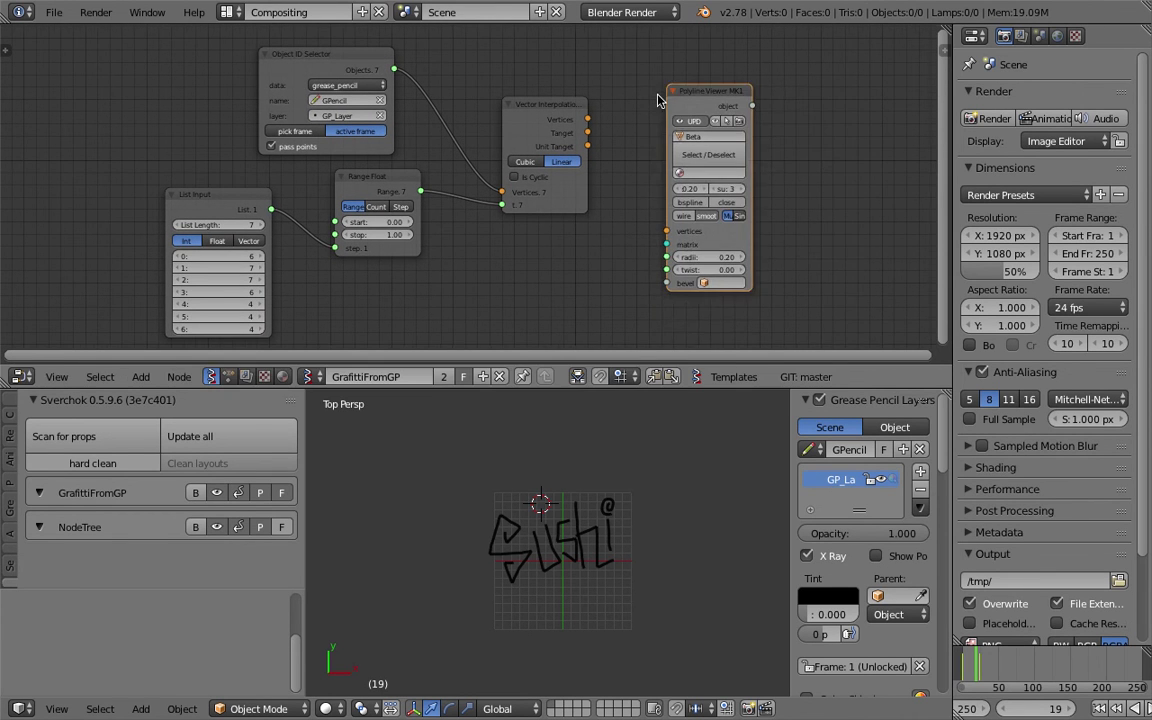
Connect Vector Interpolation's Vertices output to the new Polyline Viewer's vertices input and widen the viewer node
scroll(640, 105, "up", 1)
left_click_drag(597, 113, 682, 235)
scroll(625, 464, "up", 3)
middle_click_drag(283, 298, 290, 280)
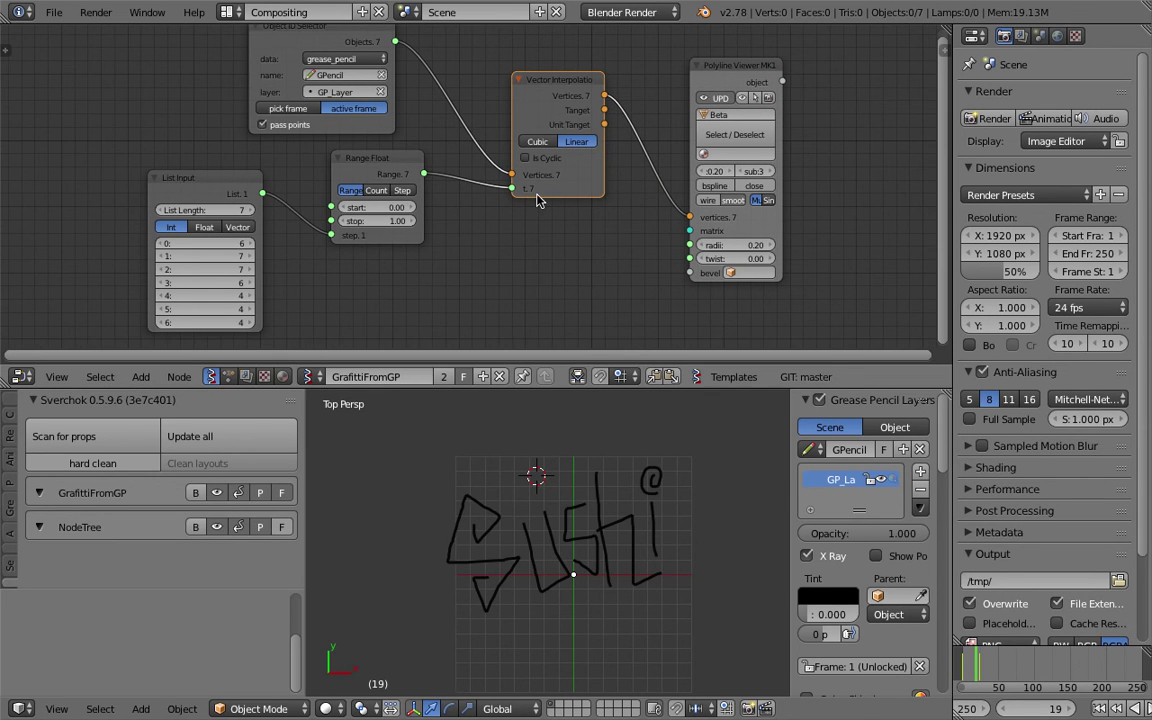
scroll(537, 200, "up", 1)
left_click(555, 158)
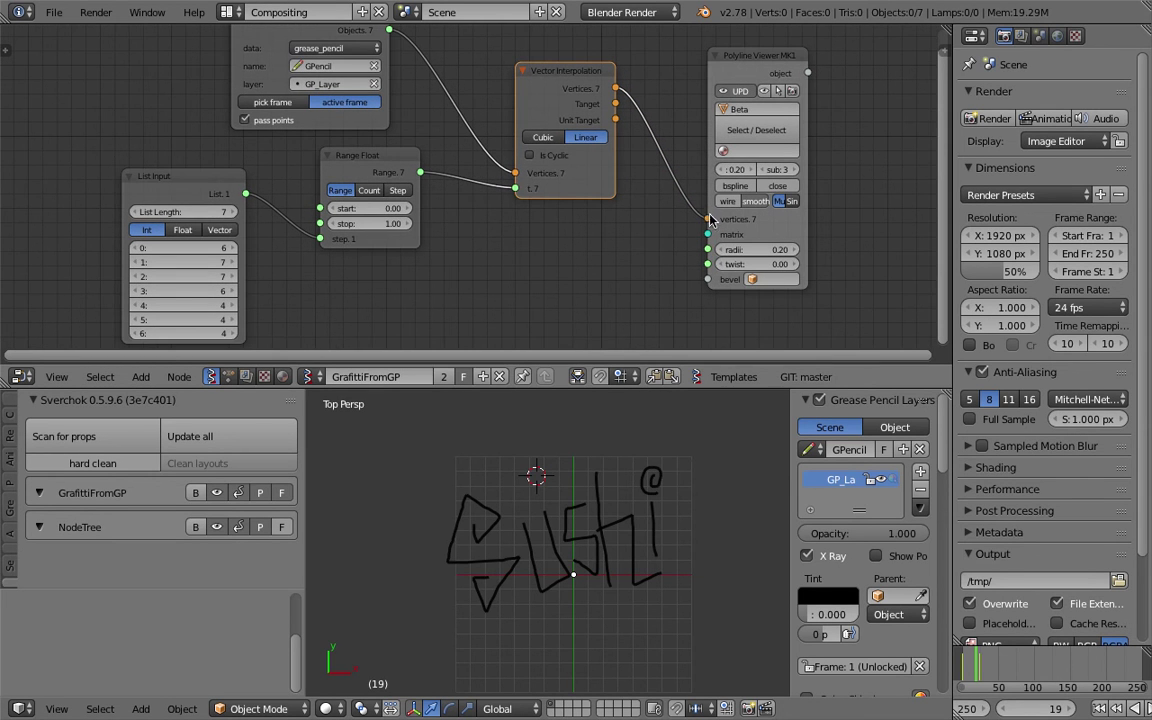
left_click_drag(805, 163, 846, 163)
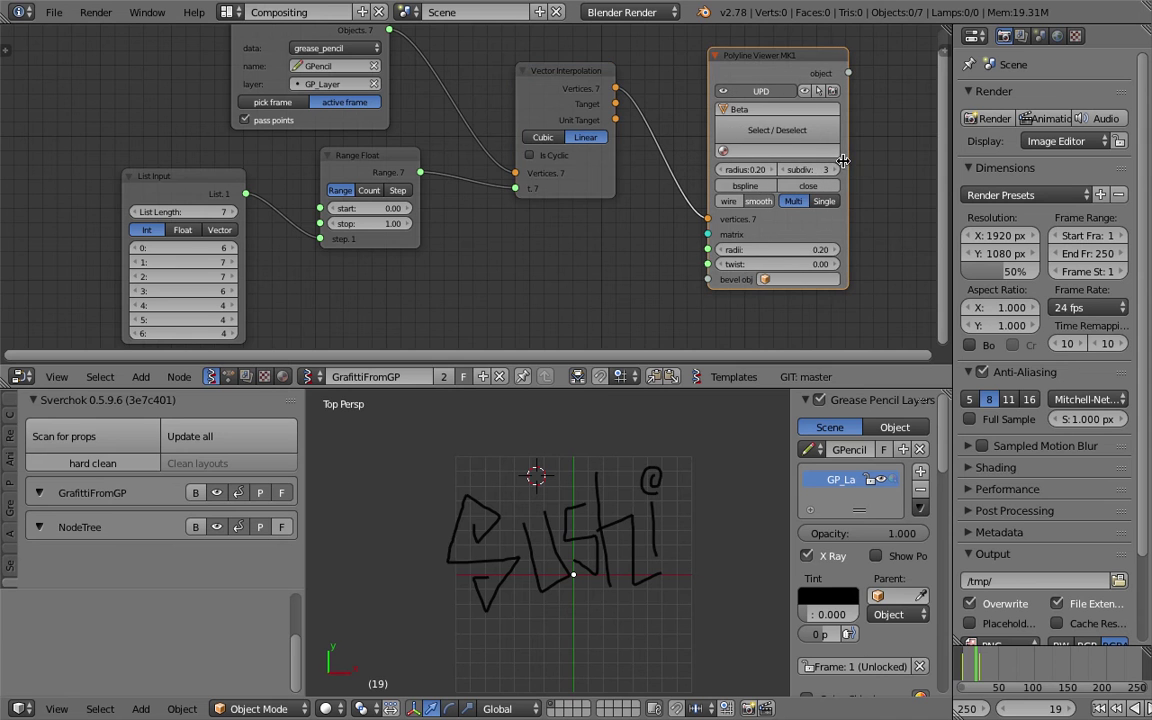
Scrub the timeline to frame 18 and examine Blender's console output in the Terminal for node errors
left_click(990, 667)
left_click_drag(981, 667, 977, 667)
key("ctrl+Left")
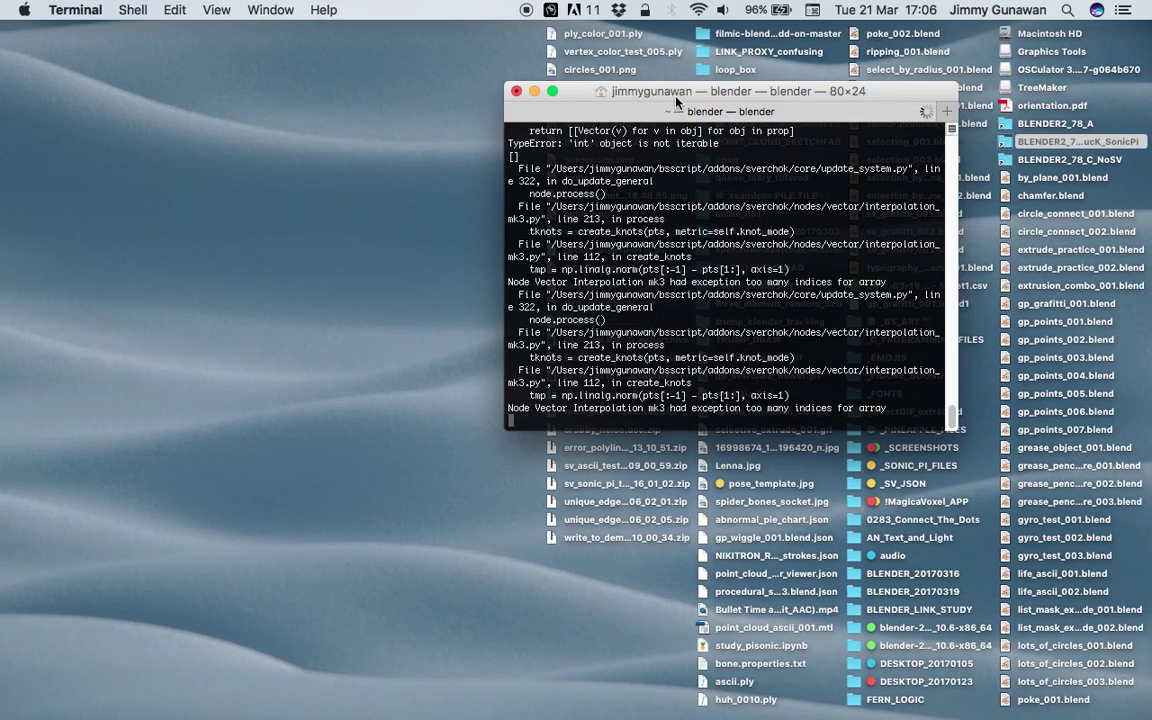
key("ctrl+Right")
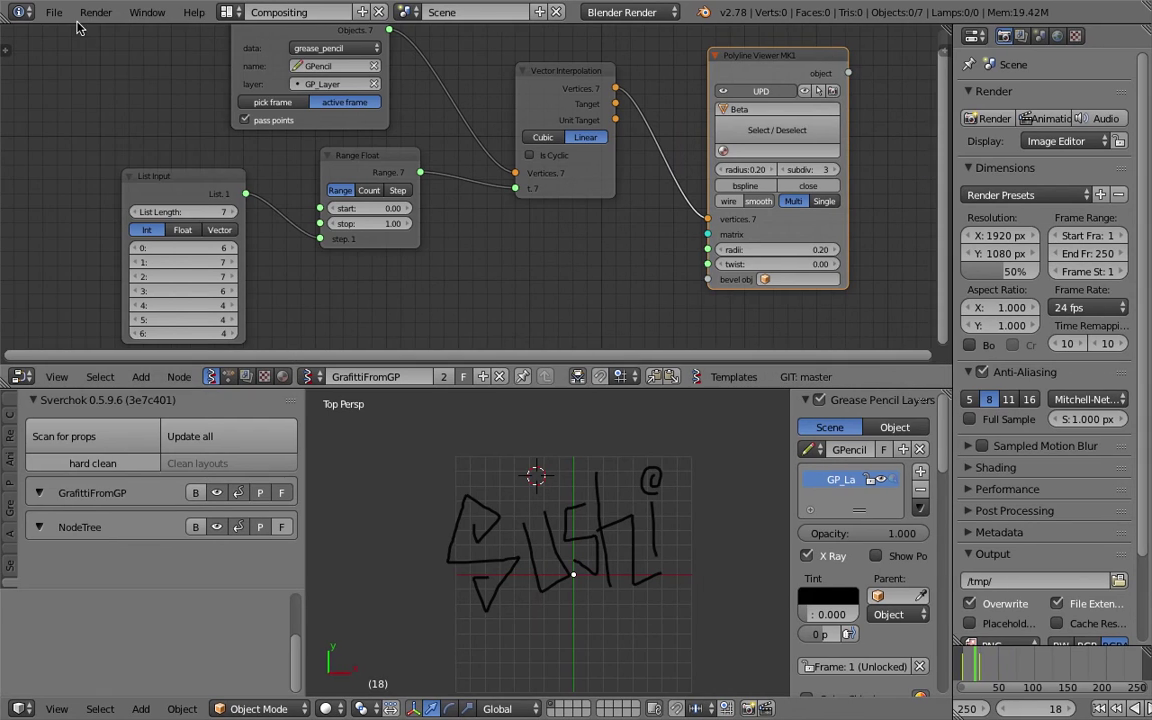
Reopen the recent file gp_grafitti_001.blend, discarding the current node changes
left_click(54, 13)
mouse_move(84, 68)
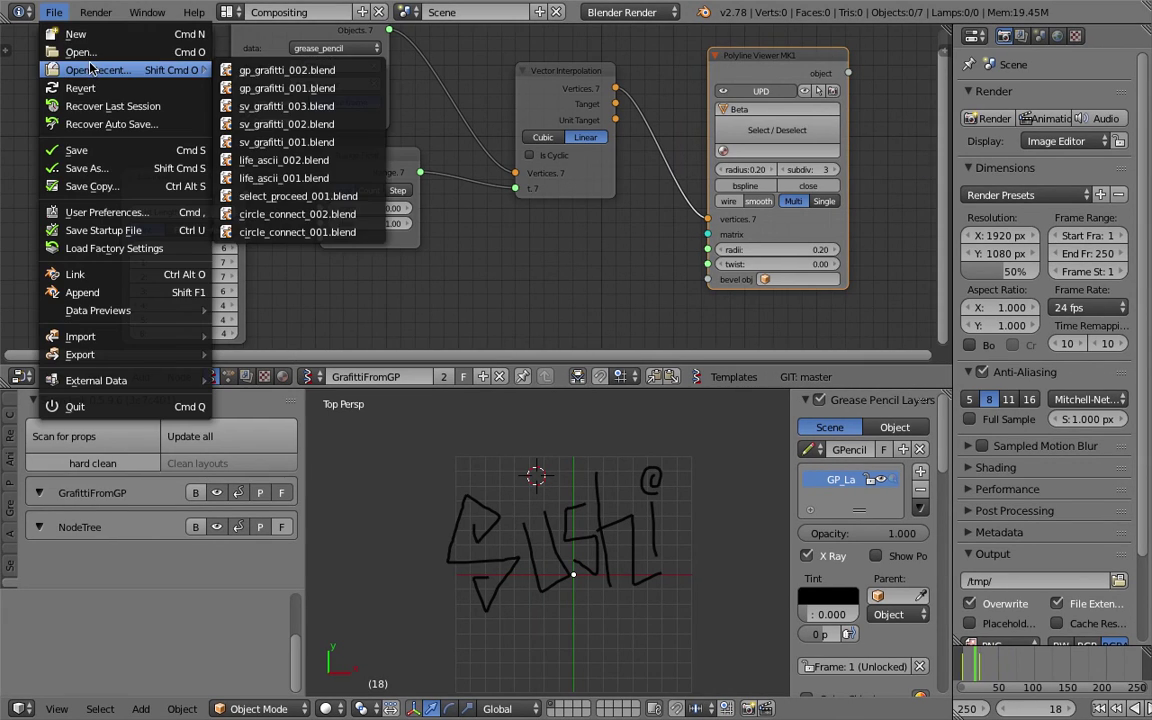
left_click(267, 88)
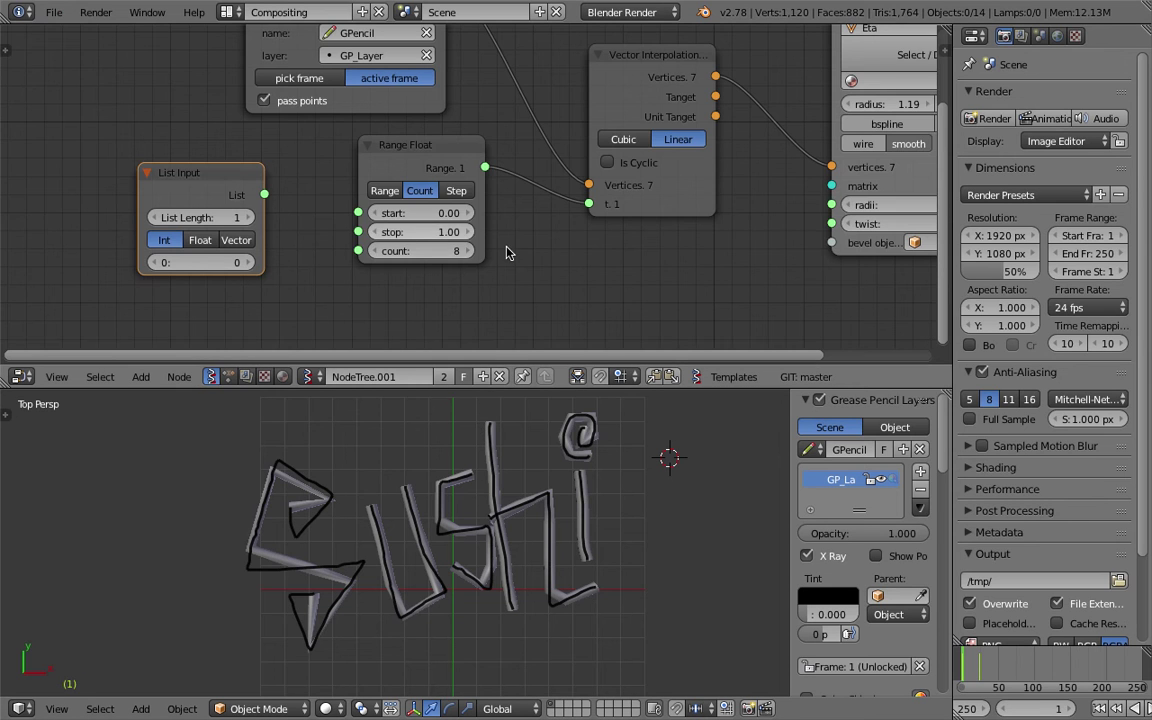
scroll(453, 273, "down", 1)
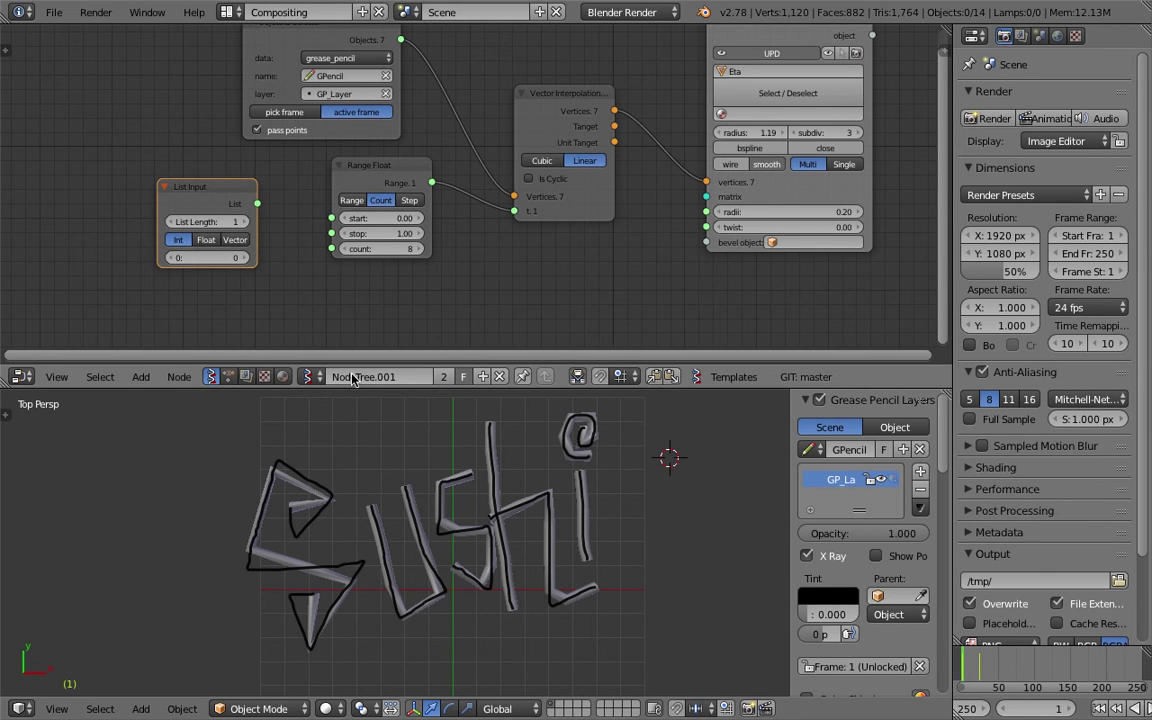
Set the List Input's list length to 7 and all seven values to 4
left_click(243, 222)
left_click(243, 222)
left_click(243, 222)
left_click(243, 222)
left_click(243, 222)
left_click(243, 222)
middle_click_drag(268, 253, 275, 231)
left_click(244, 257)
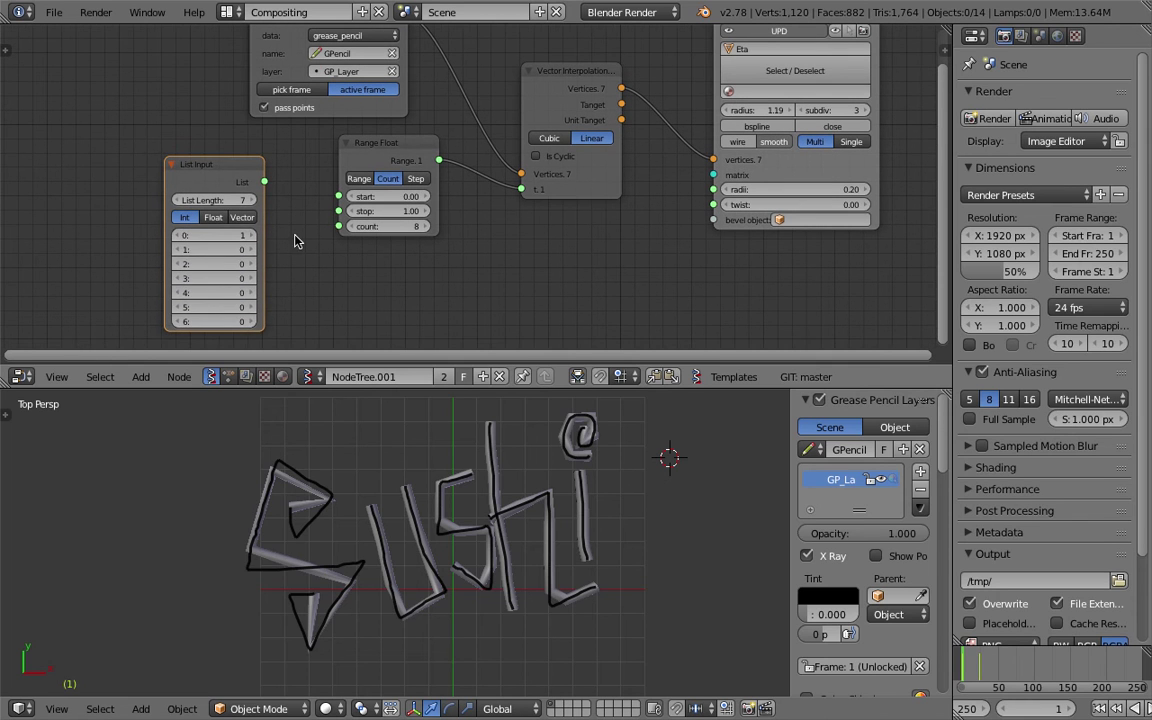
left_click_drag(254, 234, 253, 321)
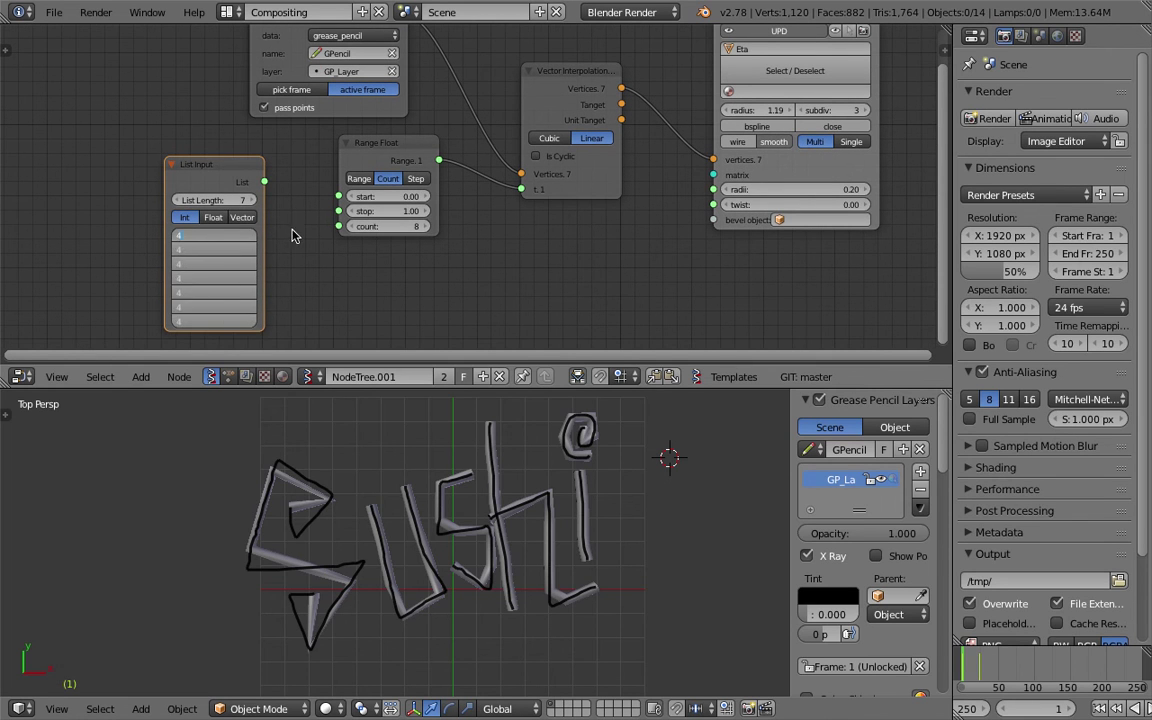
key("Return")
Connect the List Input's List output to the Range Float's count input and set the first list value to 8
left_click_drag(264, 181, 339, 226)
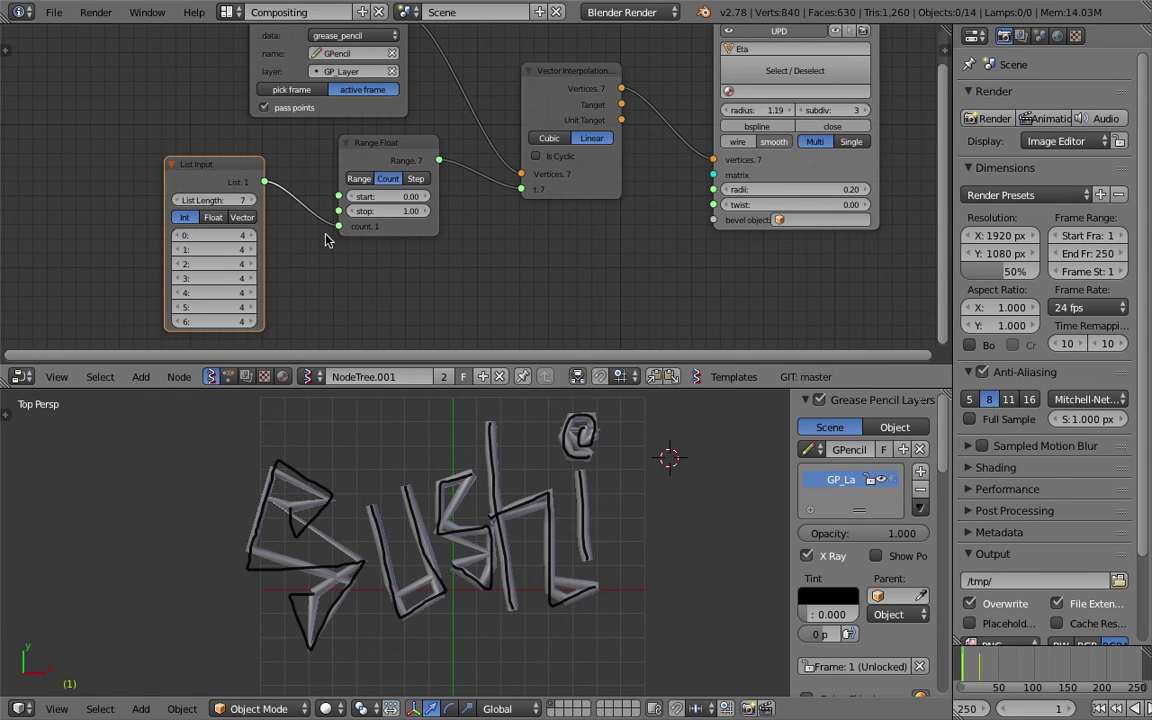
left_click_drag(231, 236, 247, 236)
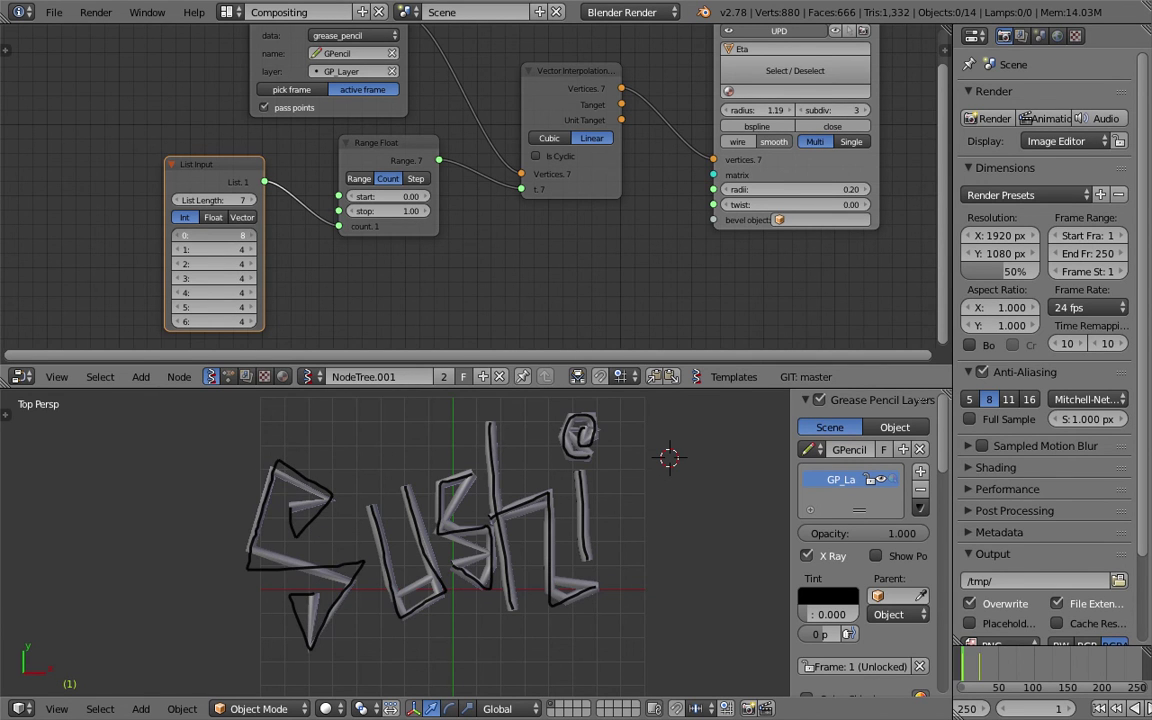
Move all generated Sushi lettering meshes to the side of the strokes and set the List Input's first value to 14, then deselect everything
scroll(398, 450, "down", 1)
left_click(400, 450)
key("a")
scroll(633, 531, "down", 2)
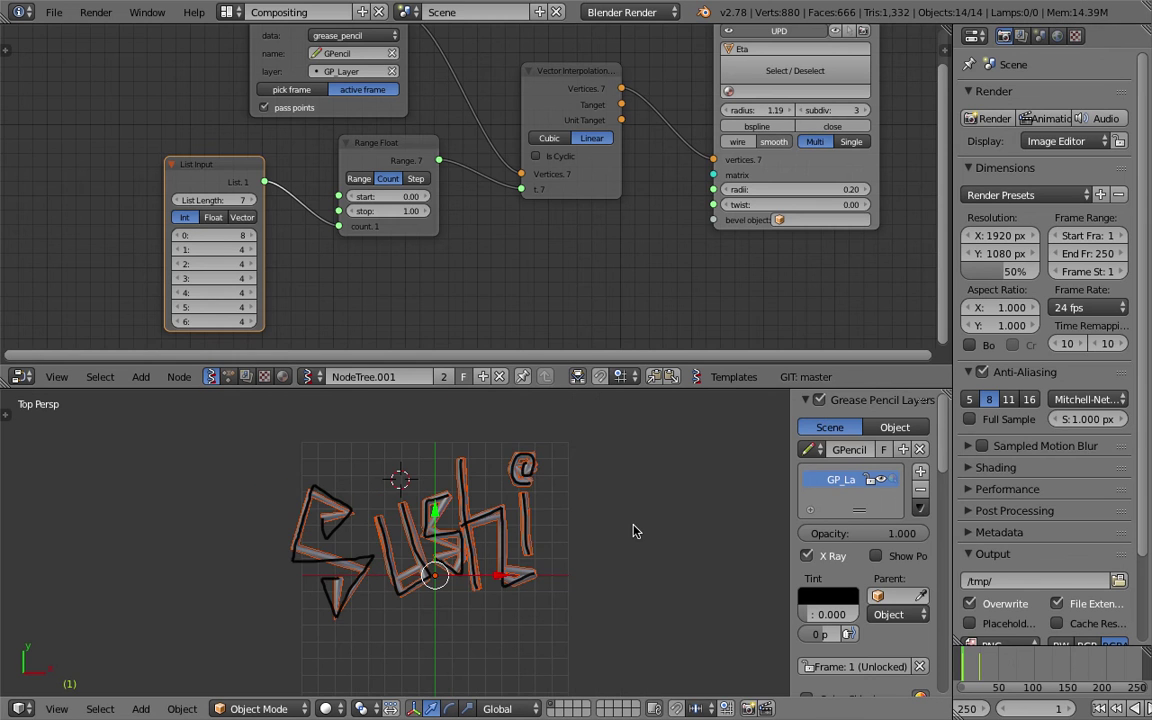
key("g")
left_click(308, 527)
mouse_move(239, 235)
left_mouse_down()
mouse_move(224, 235)
mouse_move(268, 235)
left_mouse_up()
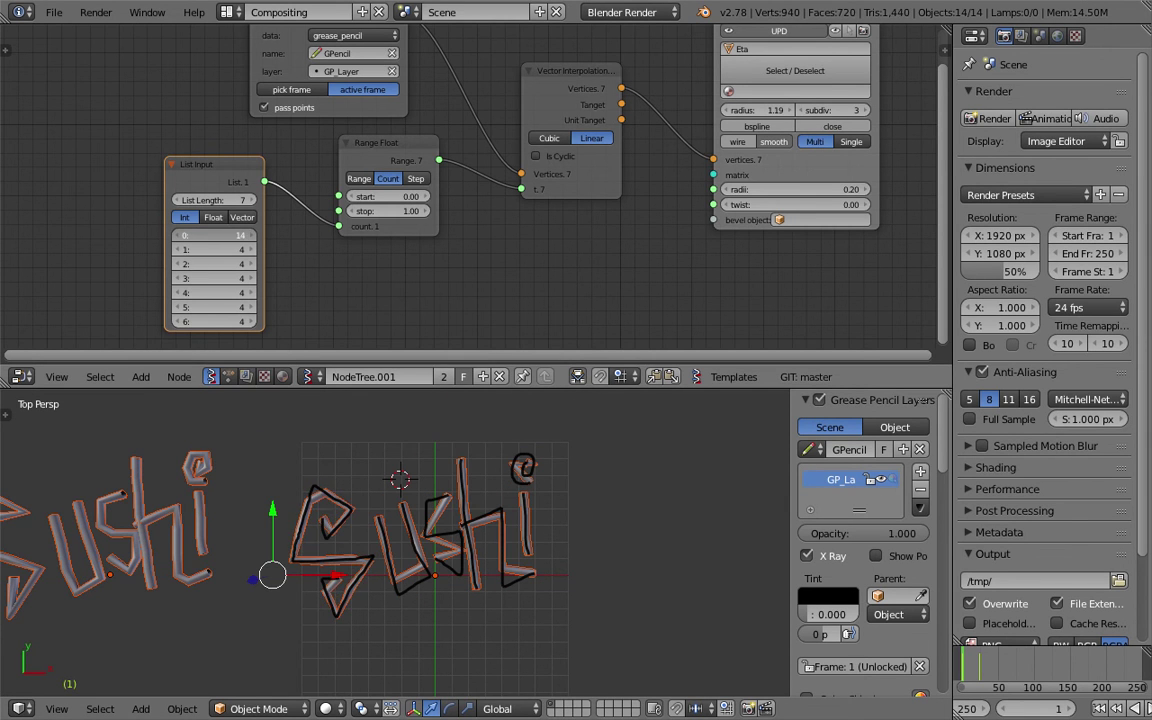
middle_click_drag(388, 525, 588, 484, "shift")
key("a")
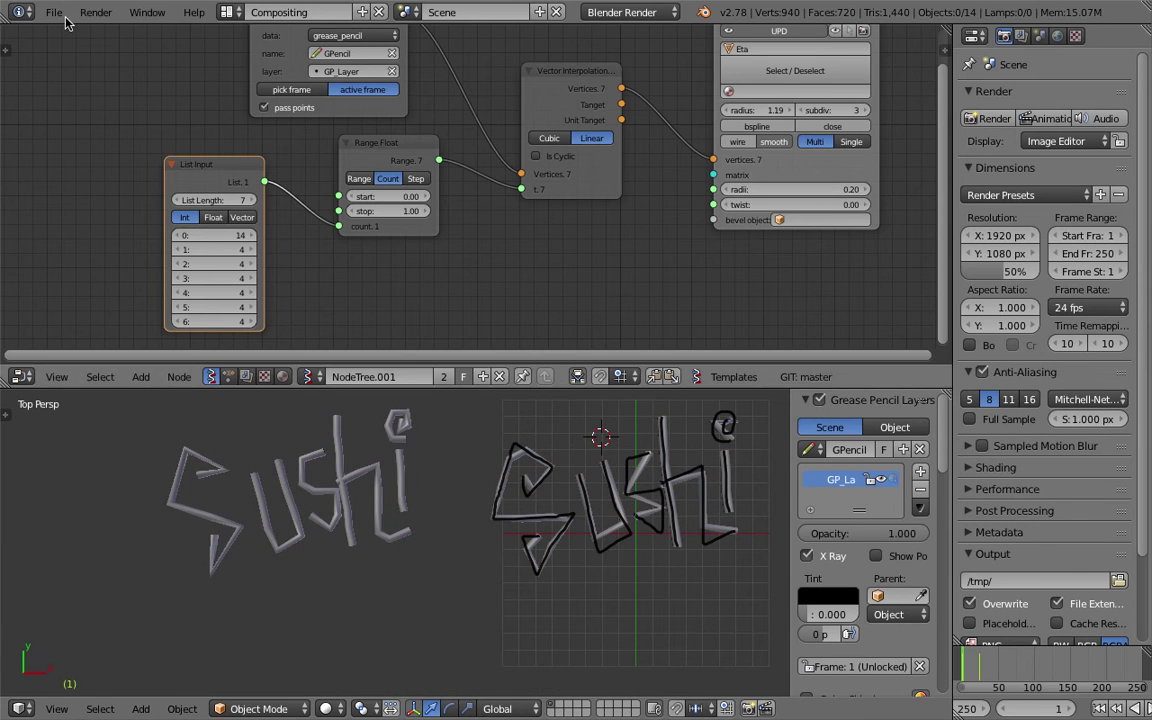
Save the file under the new name gp_grafitti_003.blend on the Desktop
left_click(54, 13)
left_click(86, 168)
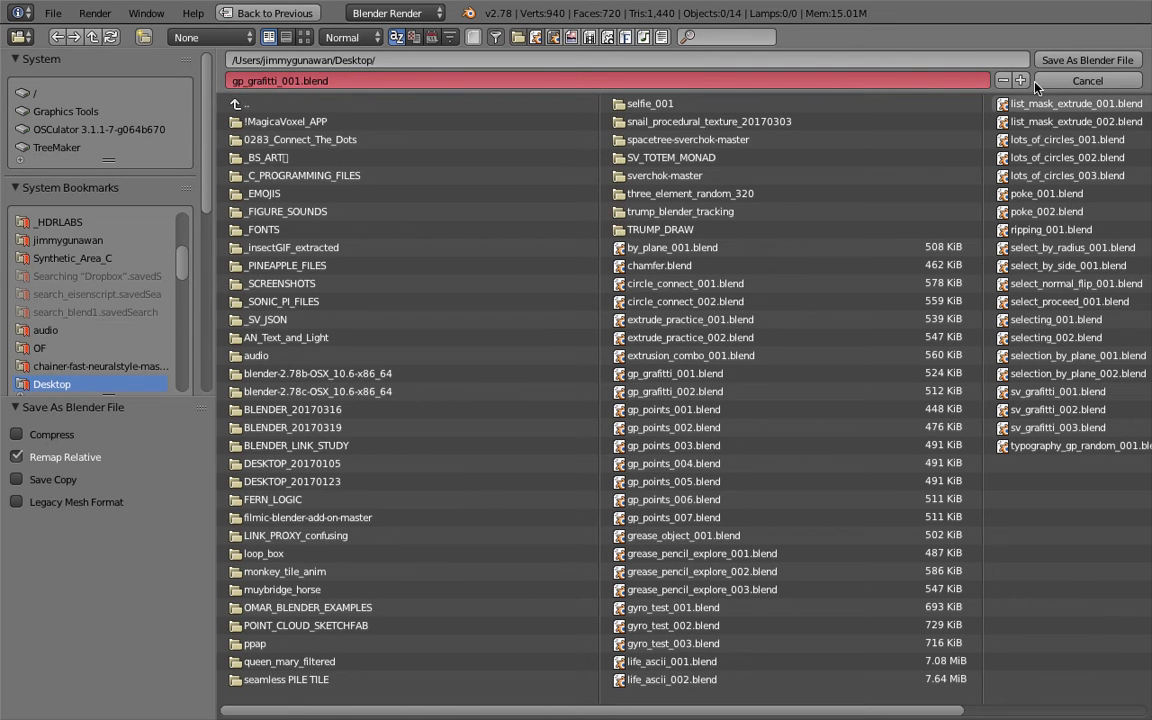
left_click(1060, 60)
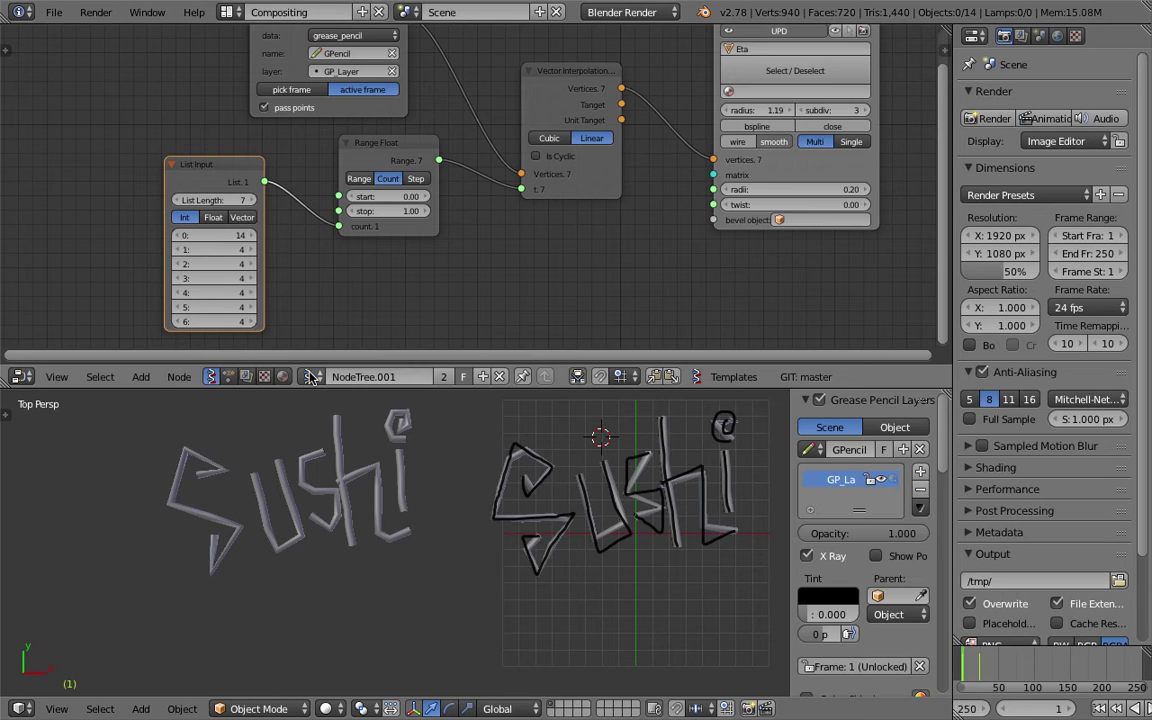
left_click(311, 376)
left_click(432, 298)
Give the node editor slightly more height, frame the lettering over the strokes in the 3D view, and save the file
middle_click_drag(468, 272, 435, 307)
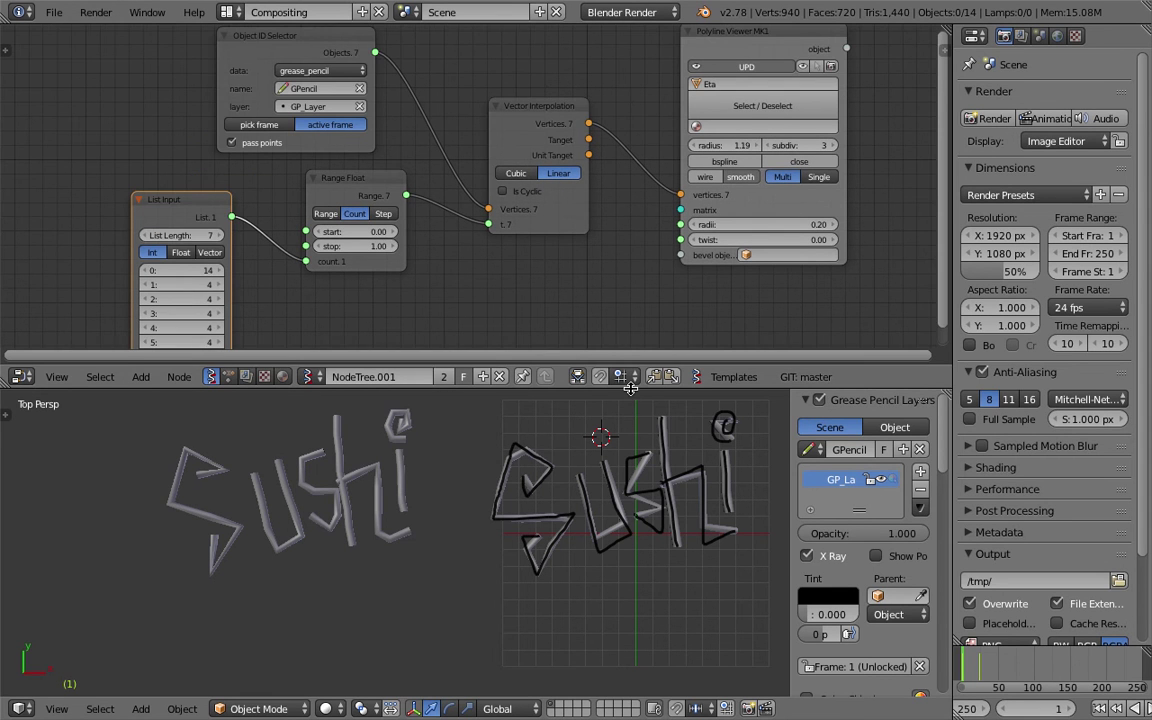
left_click_drag(629, 389, 627, 403)
scroll(473, 545, "up", 1)
middle_click_drag(592, 514, 398, 538, "shift")
scroll(352, 560, "down", 2)
scroll(445, 548, "up", 2)
scroll(447, 548, "up", 1)
scroll(398, 538, "up", 2)
key("ctrl+s")
left_click(401, 535)
middle_click_drag(464, 516, 373, 528, "shift")
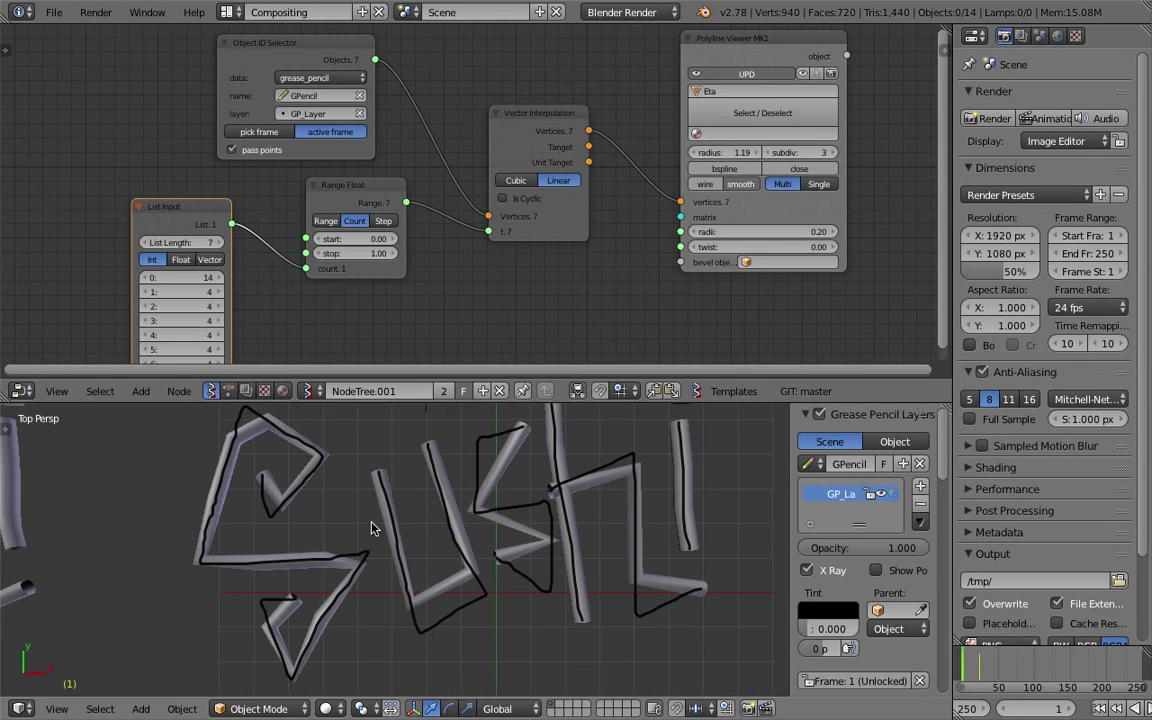
Save the file and set the List Input's first value to 13
middle_click_drag(282, 314, 302, 239)
key("ctrl+s")
left_click(302, 238)
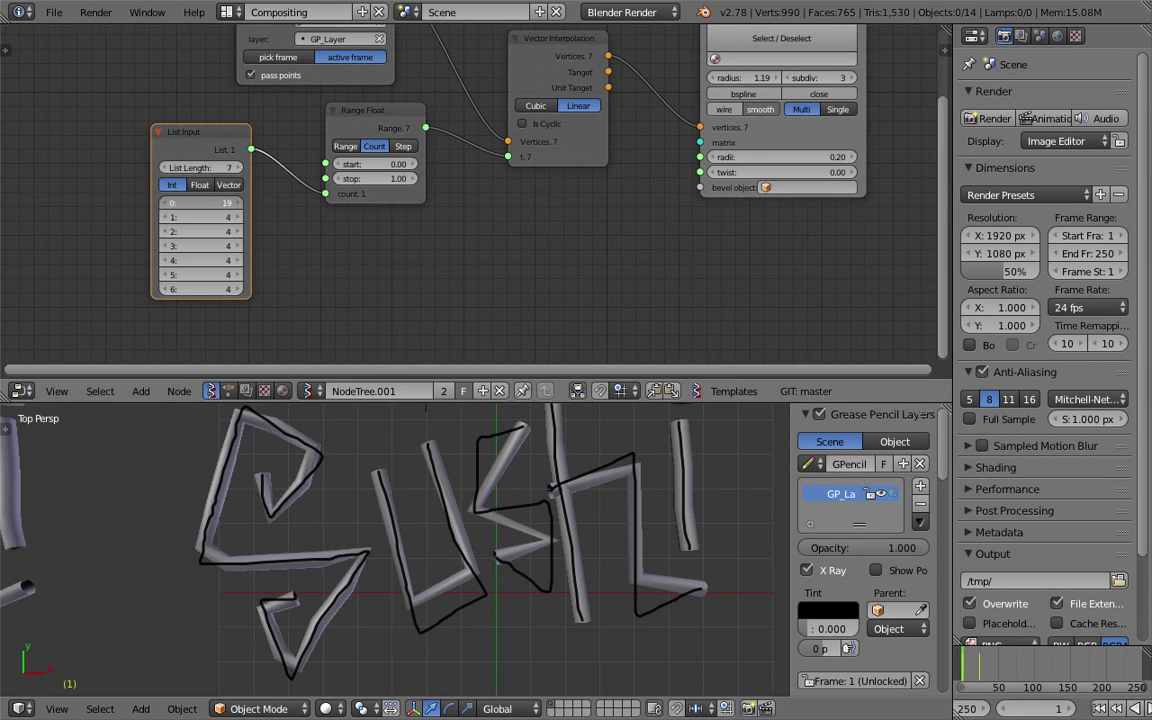
left_click_drag(200, 203, 180, 203)
middle_click_drag(595, 259, 586, 247)
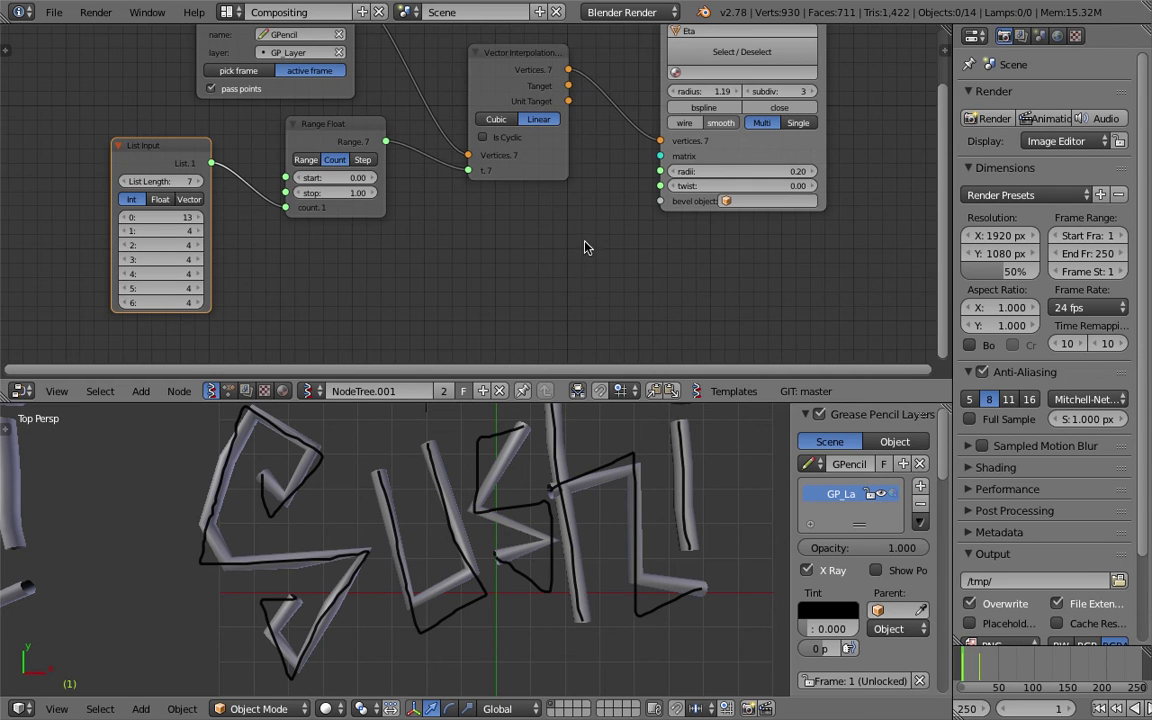
Set the Polyline Viewer's radius to 3.02 and its subdiv to 0 for thicker, square-edged lettering
left_click_drag(705, 91, 760, 91)
middle_click_drag(430, 505, 373, 533)
scroll(373, 533, "up", 6)
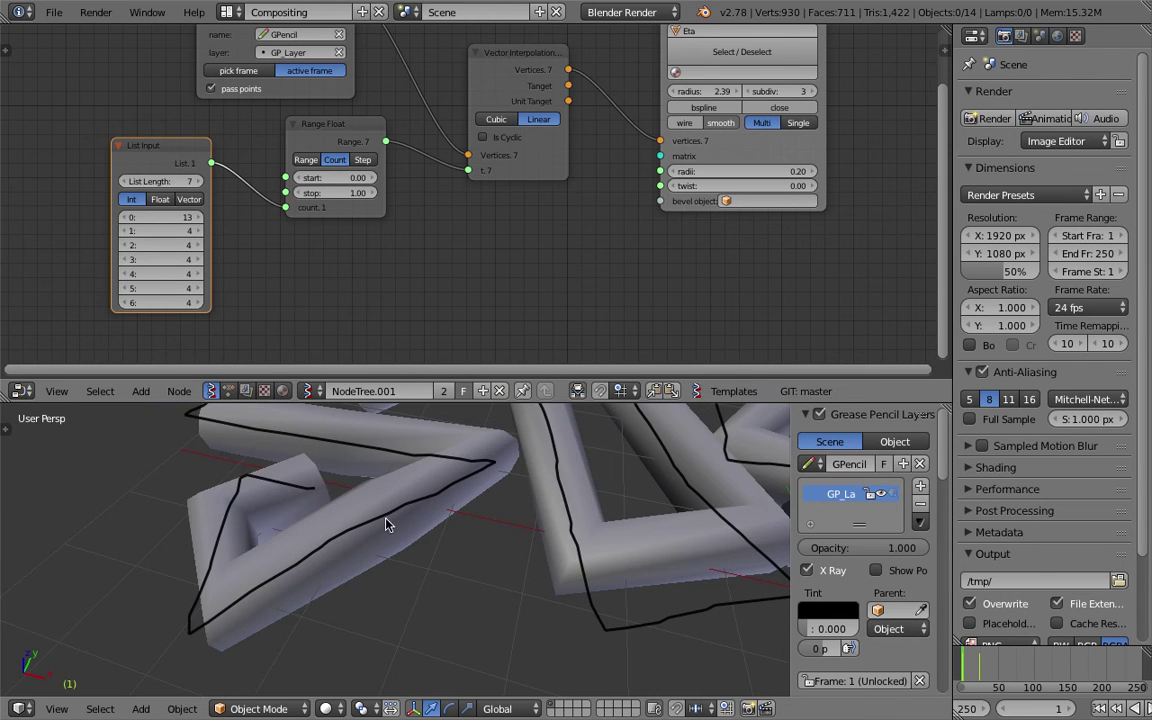
mouse_move(290, 498)
middle_mouse_down()
mouse_move(483, 458)
mouse_move(399, 464)
mouse_move(428, 515)
mouse_move(440, 500)
middle_mouse_up()
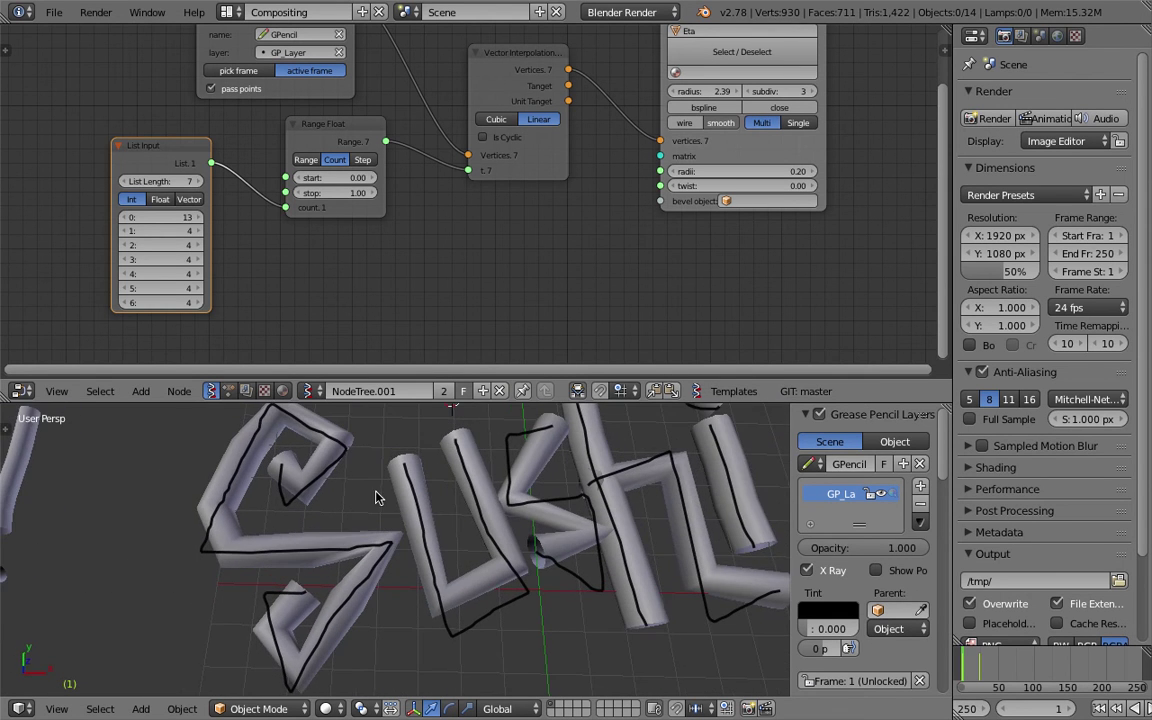
left_click(752, 92)
left_click(752, 92)
left_click(752, 92)
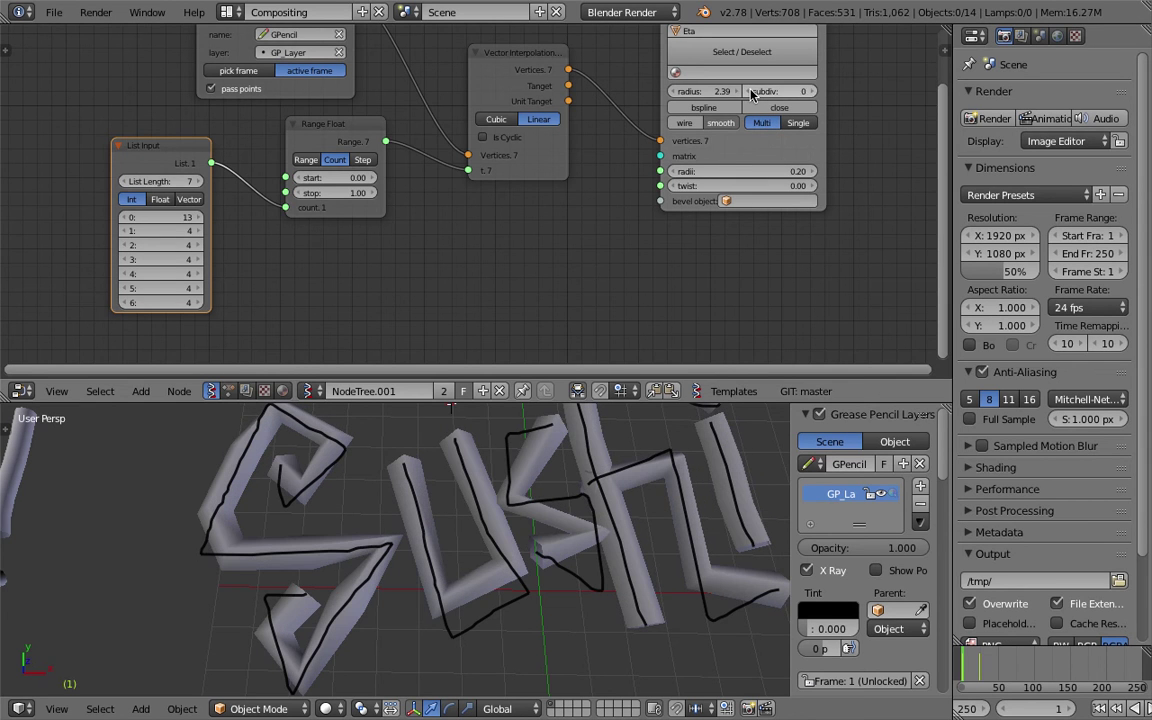
left_click(812, 88)
left_click(806, 91)
left_click(754, 93)
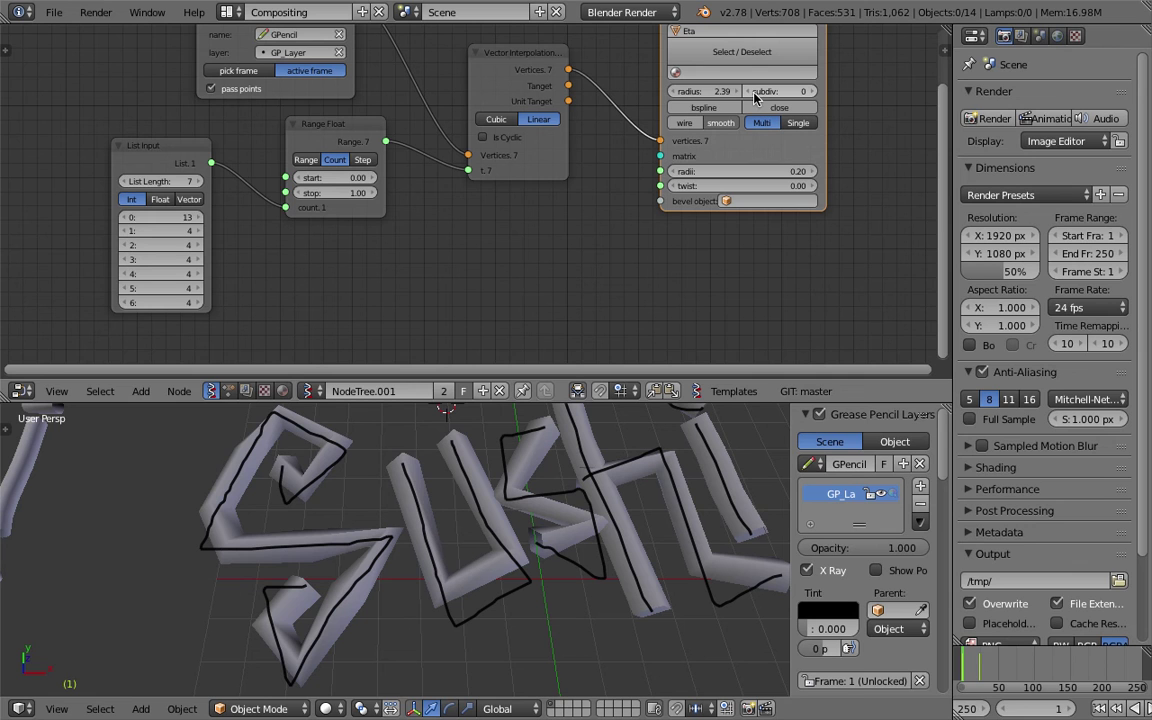
left_click_drag(705, 91, 748, 91)
scroll(640, 410, "down", 3)
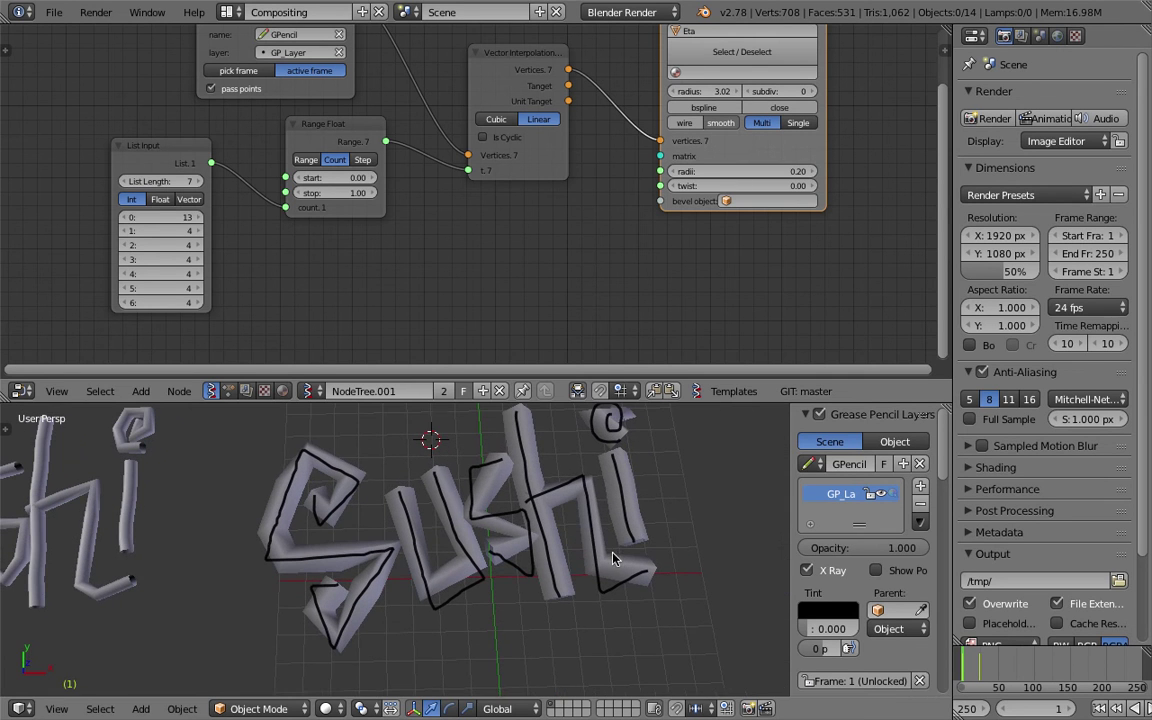
Turn on wire and turn off smooth in the Polyline Viewer, and save the file
left_click(690, 123)
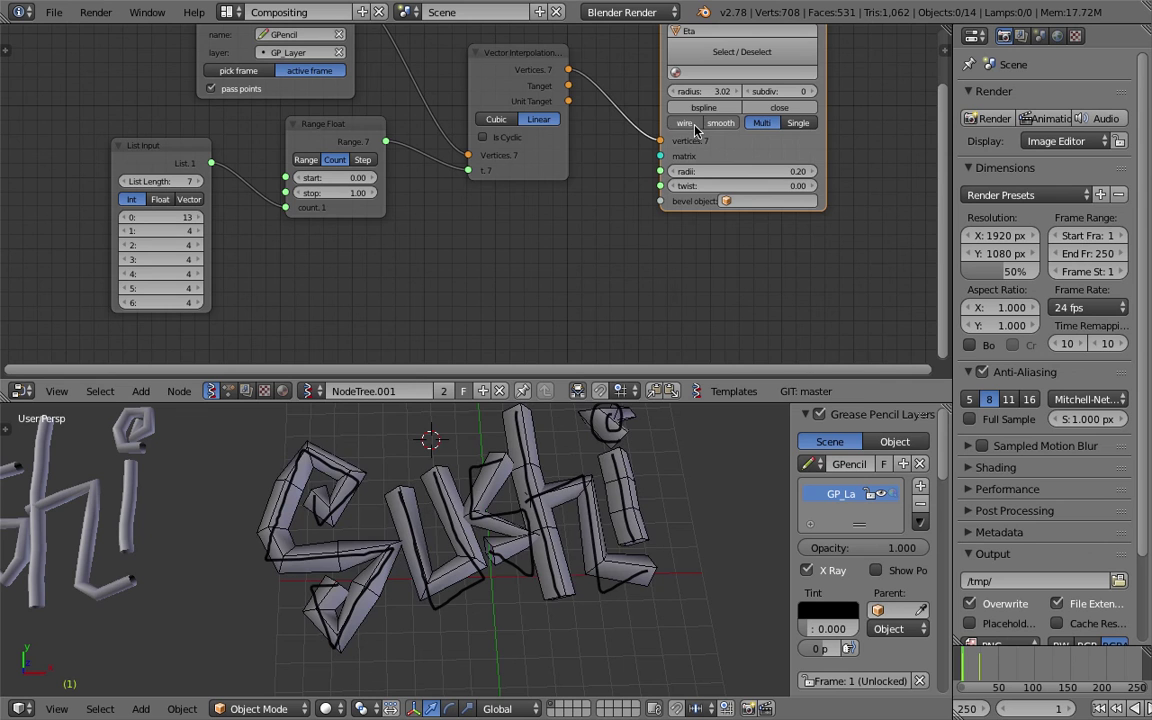
left_click(729, 127)
left_click(729, 127)
left_click(729, 127)
left_click(729, 127)
scroll(349, 577, "up", 2)
scroll(349, 577, "up", 3)
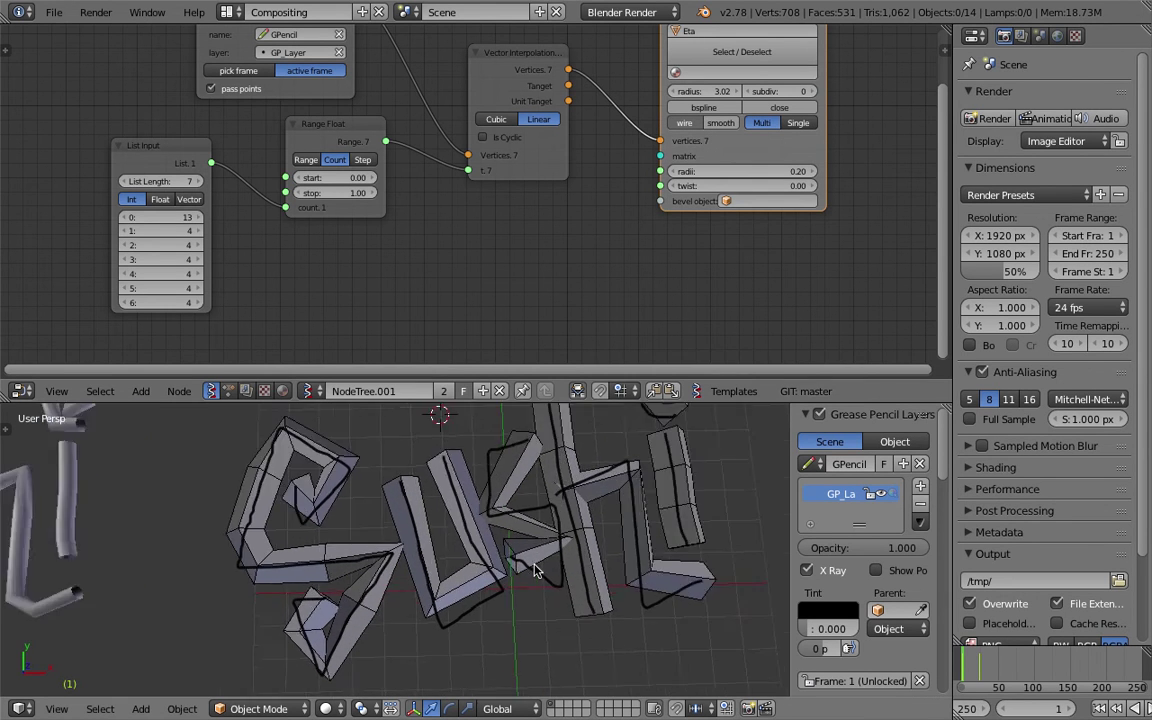
middle_click_drag(416, 562, 455, 509, "shift")
key("ctrl+s")
left_click(455, 552)
Return the 3D view to the top view and set the List Input's second value to 8
left_click(52, 716)
left_click(40, 635)
left_click_drag(180, 232, 193, 232)
middle_click_drag(429, 479, 391, 503, "shift")
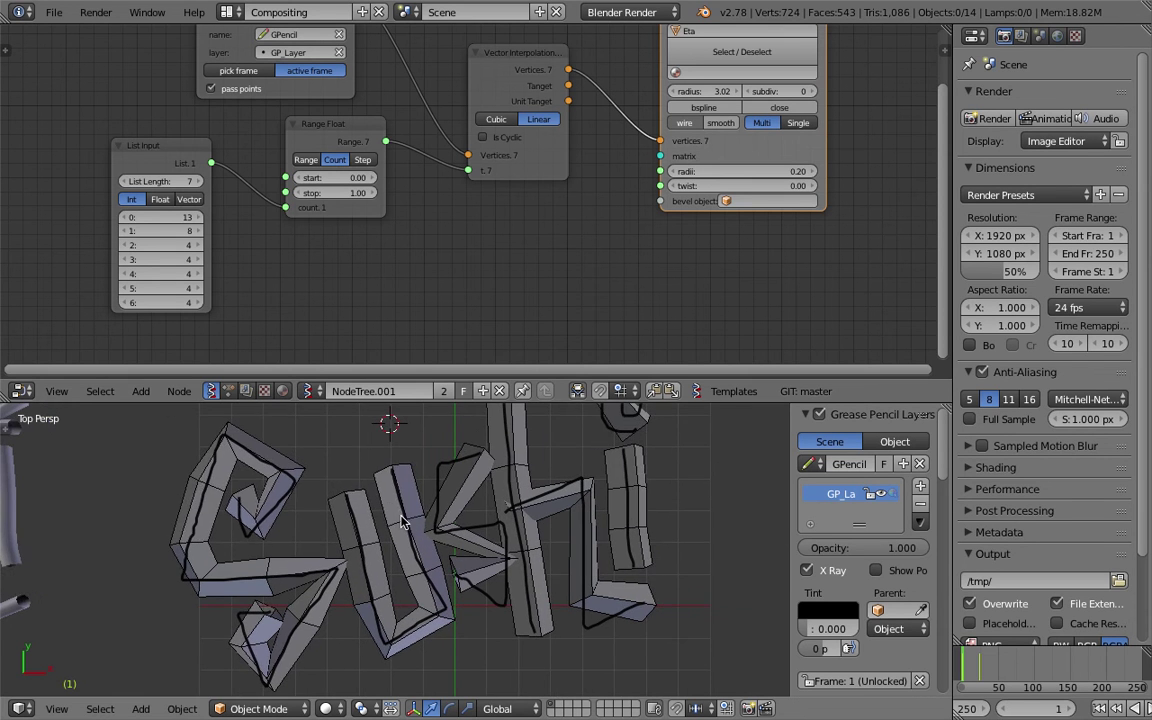
Select the spare copy of the lettering beside the strokes and move it to layer 2
scroll(391, 510, "down", 5)
left_click_drag(63, 464, 239, 607)
key("m")
key("2")
scroll(279, 597, "up", 4)
Try Matcap shading in the 3D view, switch it back off, and save the file
scroll(866, 574, "down", 6)
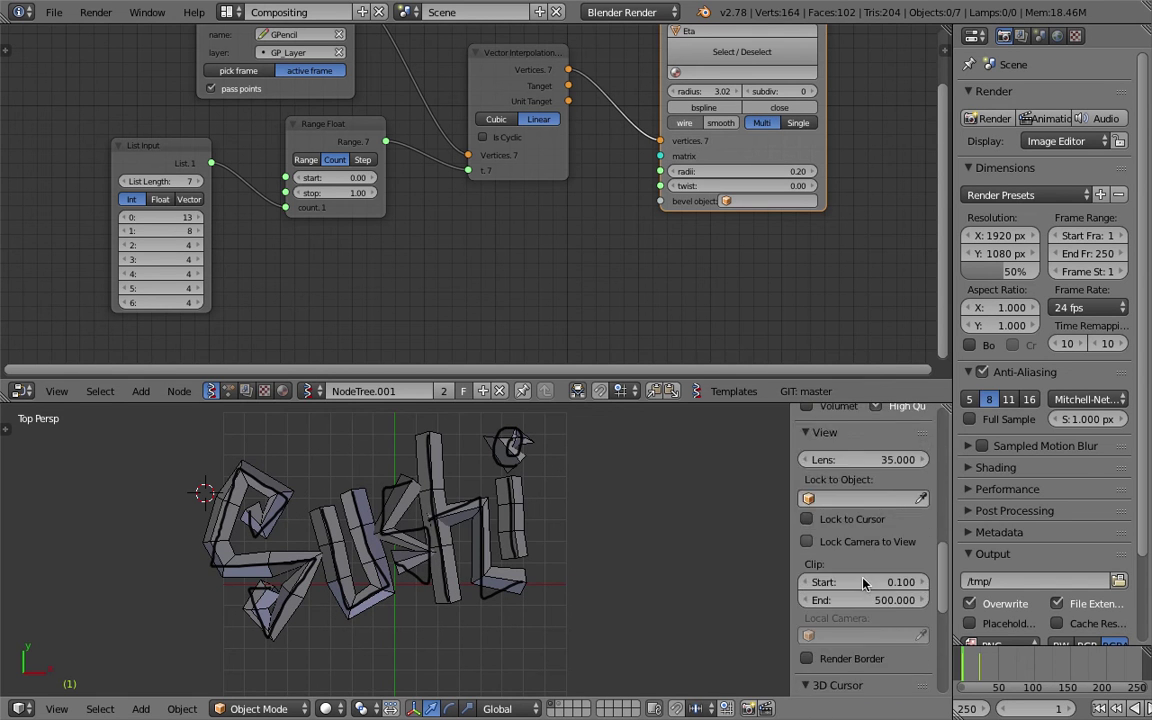
scroll(866, 574, "down", 6)
left_click(838, 557)
left_click(838, 557)
left_click(838, 557)
left_click(838, 557)
key("ctrl+s")
left_click(646, 527)
Try to add a 3dview Props node to the node tree
middle_click_drag(577, 286, 555, 247)
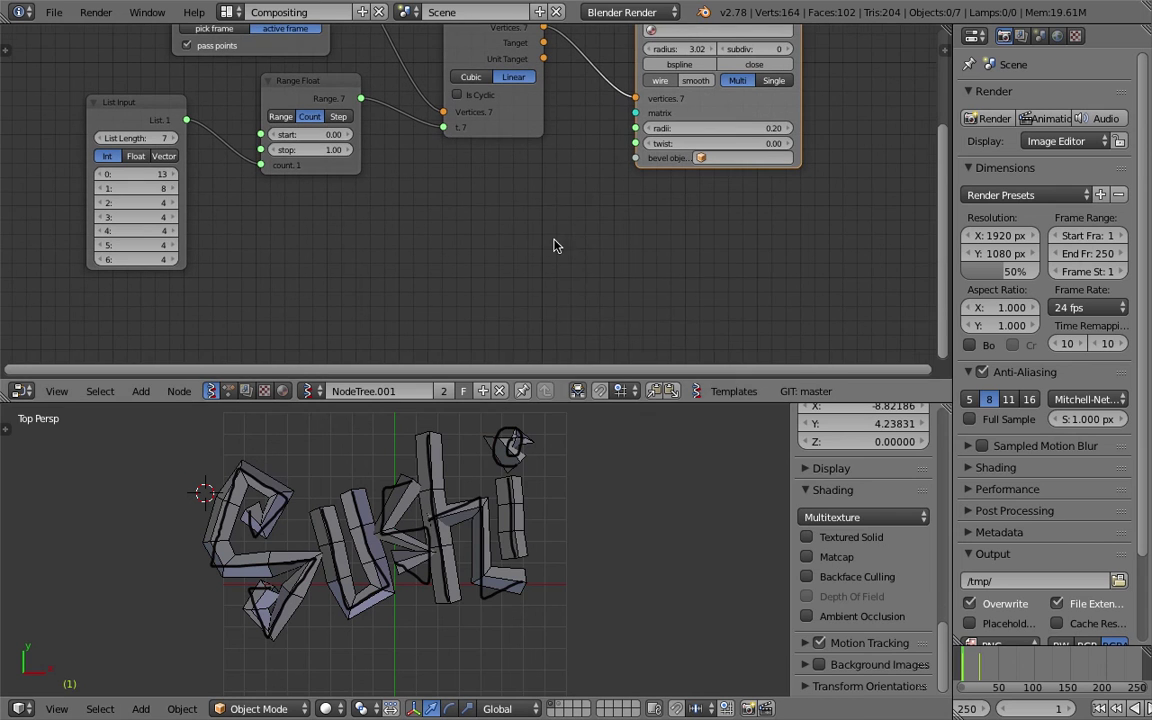
key("space")
type("3d")
key("Down")
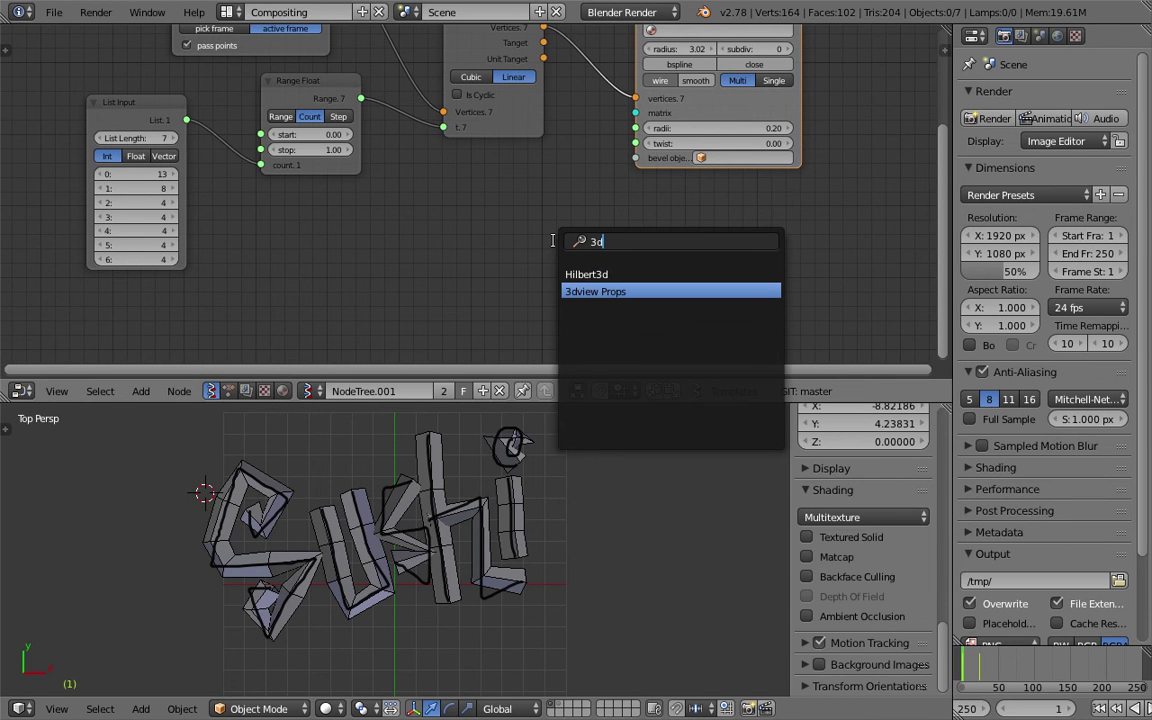
key("Return")
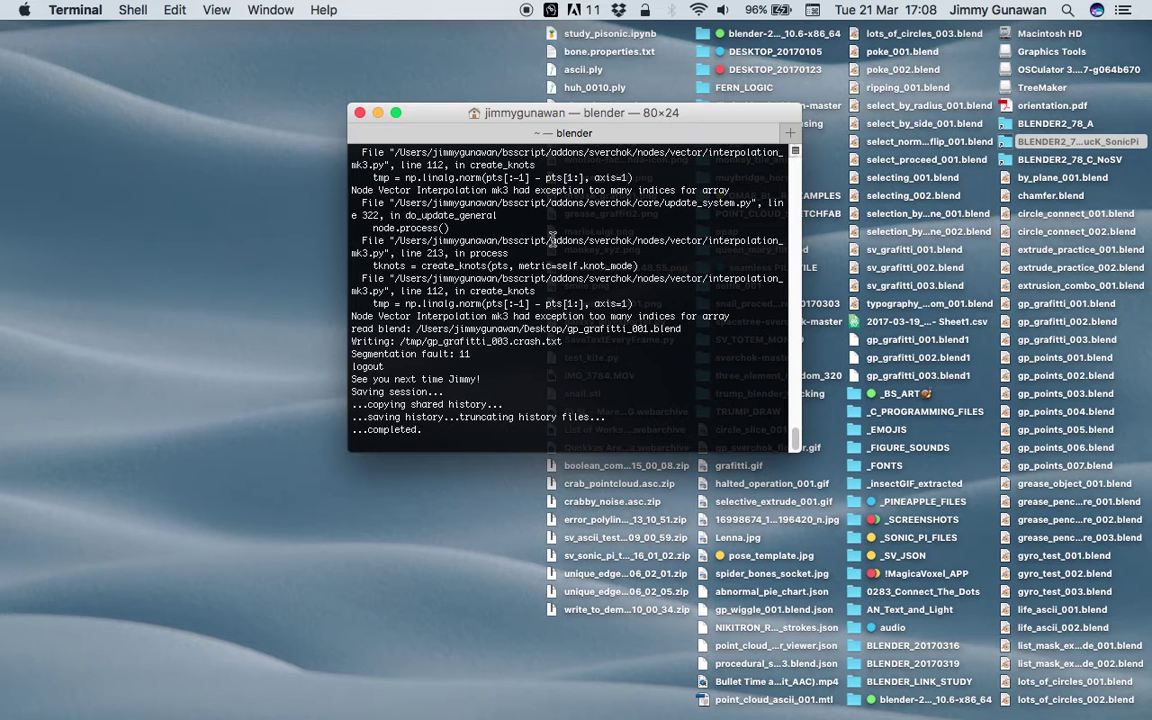
Close the Terminal window and open the blender-2.78b-OSX_10.6-x86_64 folder through its desktop alias
left_click(360, 113)
left_click(1020, 146)
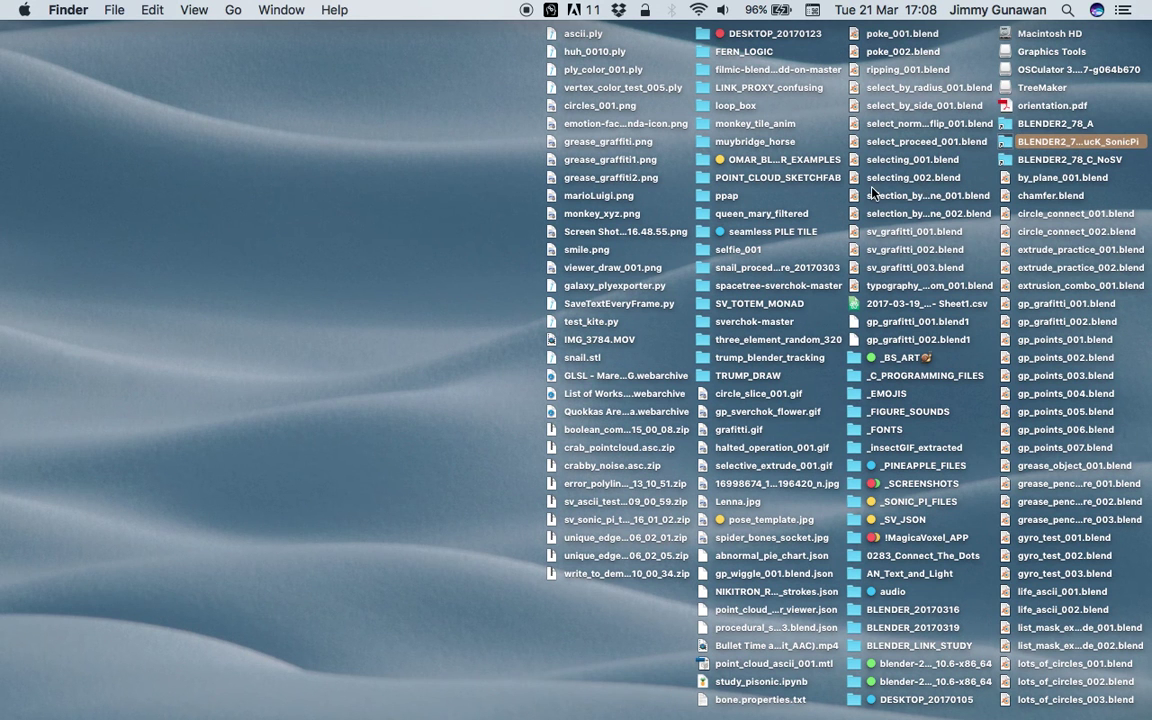
key("super+o")
left_click_drag(586, 116, 447, 116)
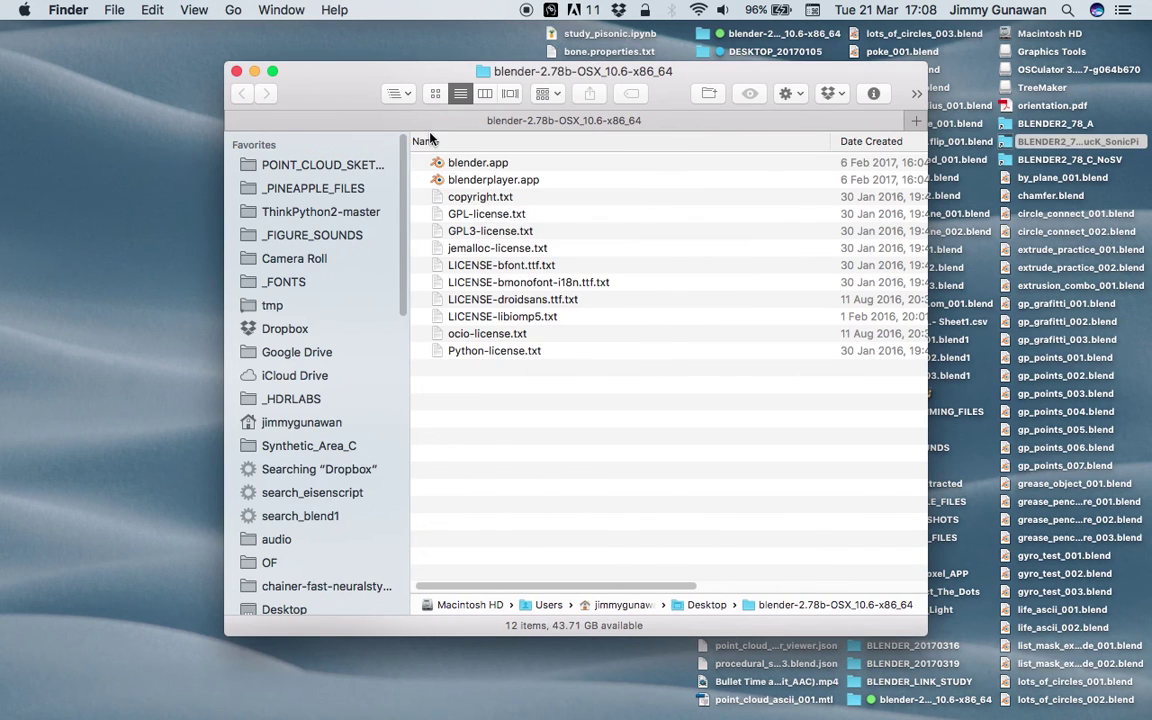
Show the package contents of blender.app, launch the blender executable in its MacOS folder, and choose to reopen Blender from the problem report
right_click(450, 163)
left_click(474, 186)
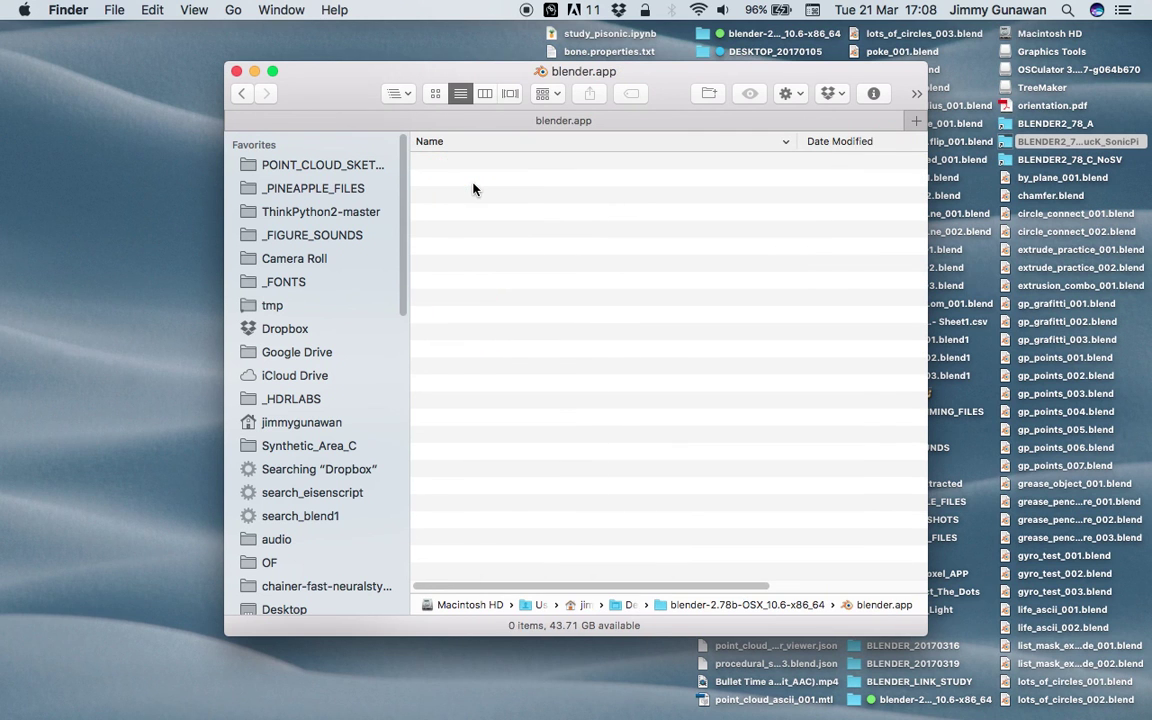
left_click(500, 216)
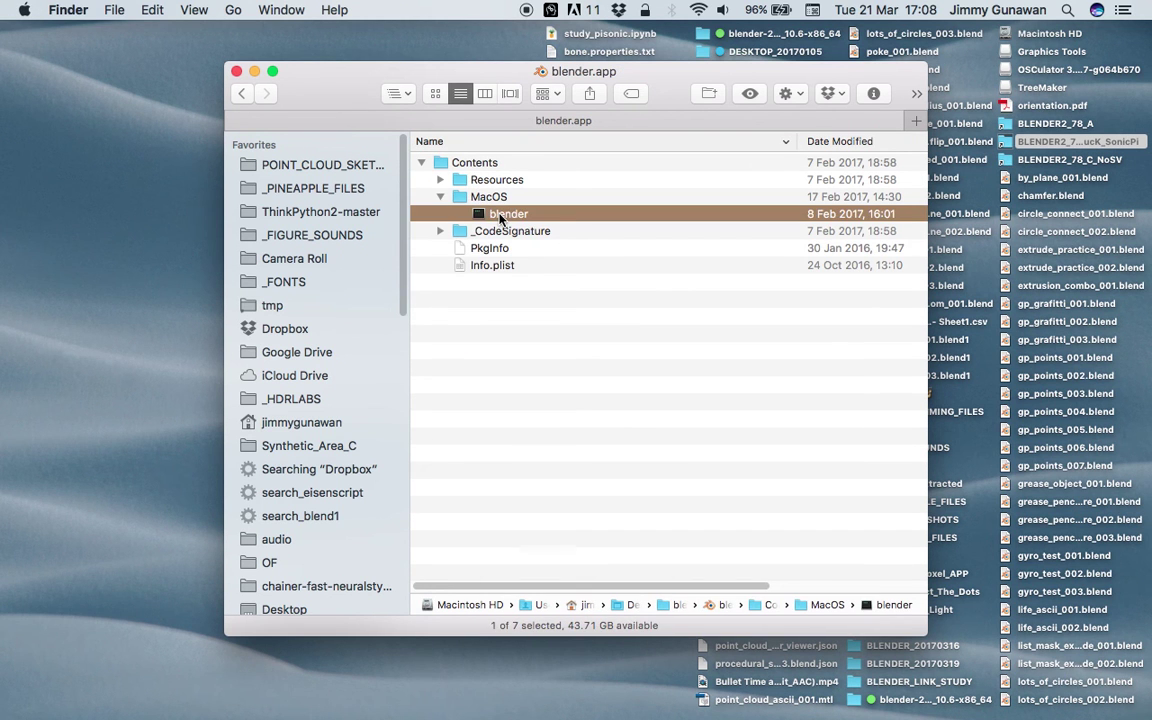
double_click(500, 216)
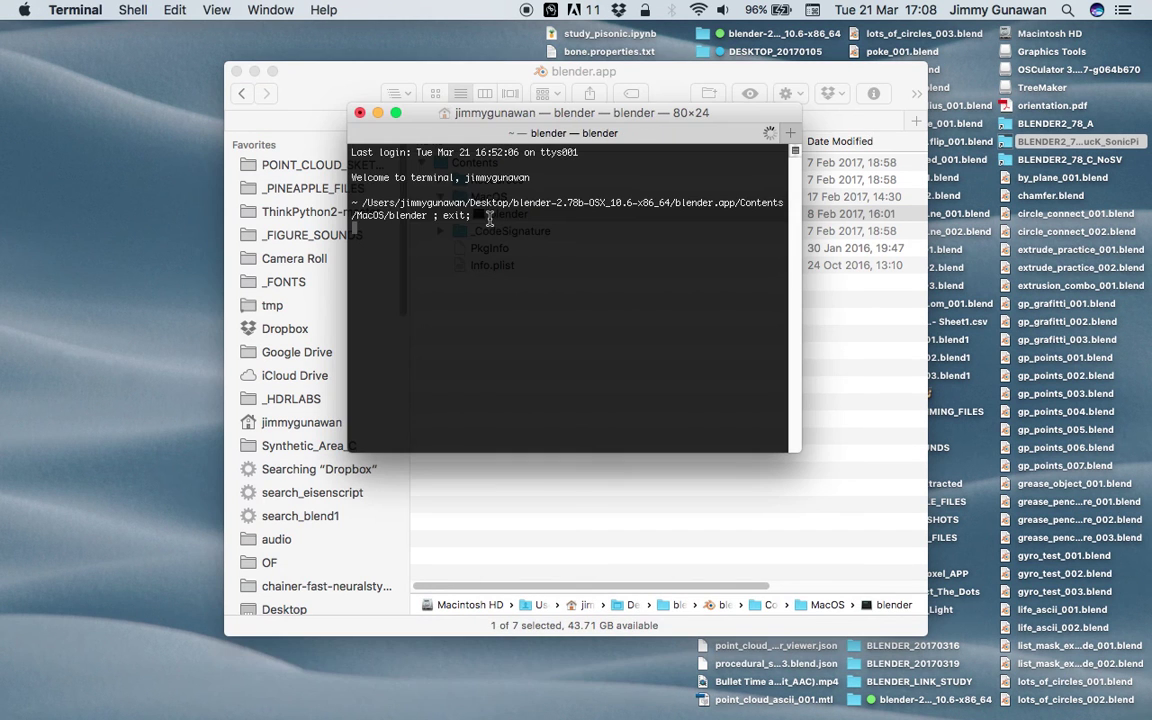
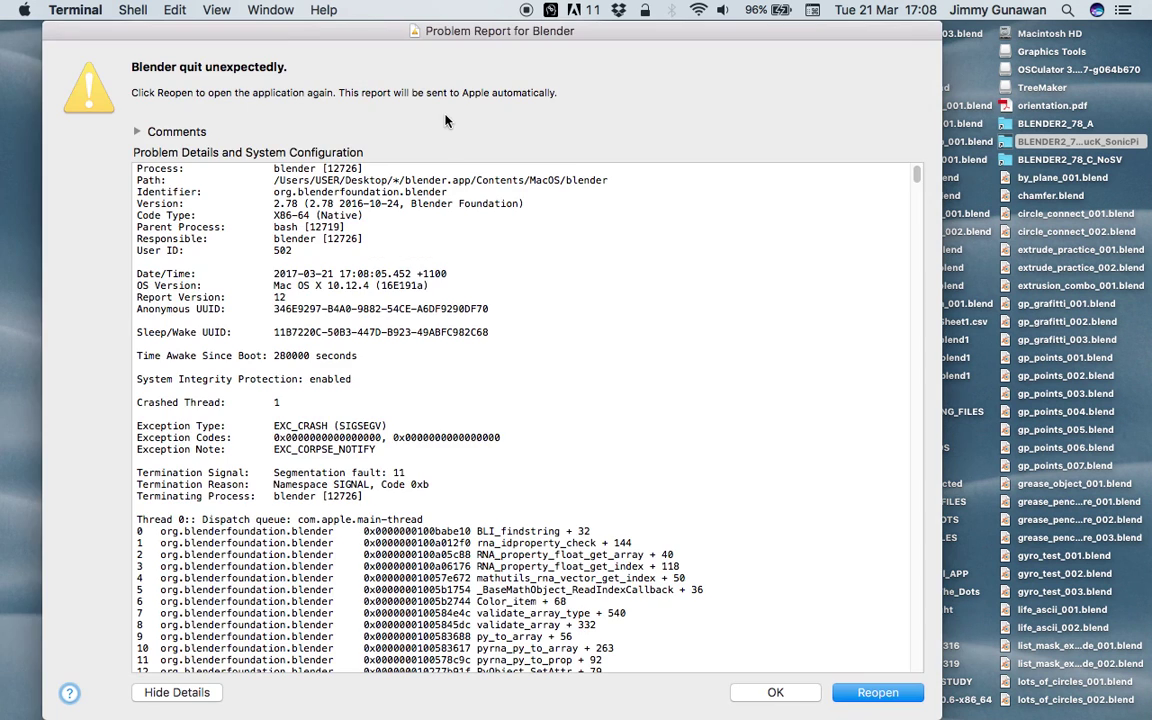
left_click(877, 692)
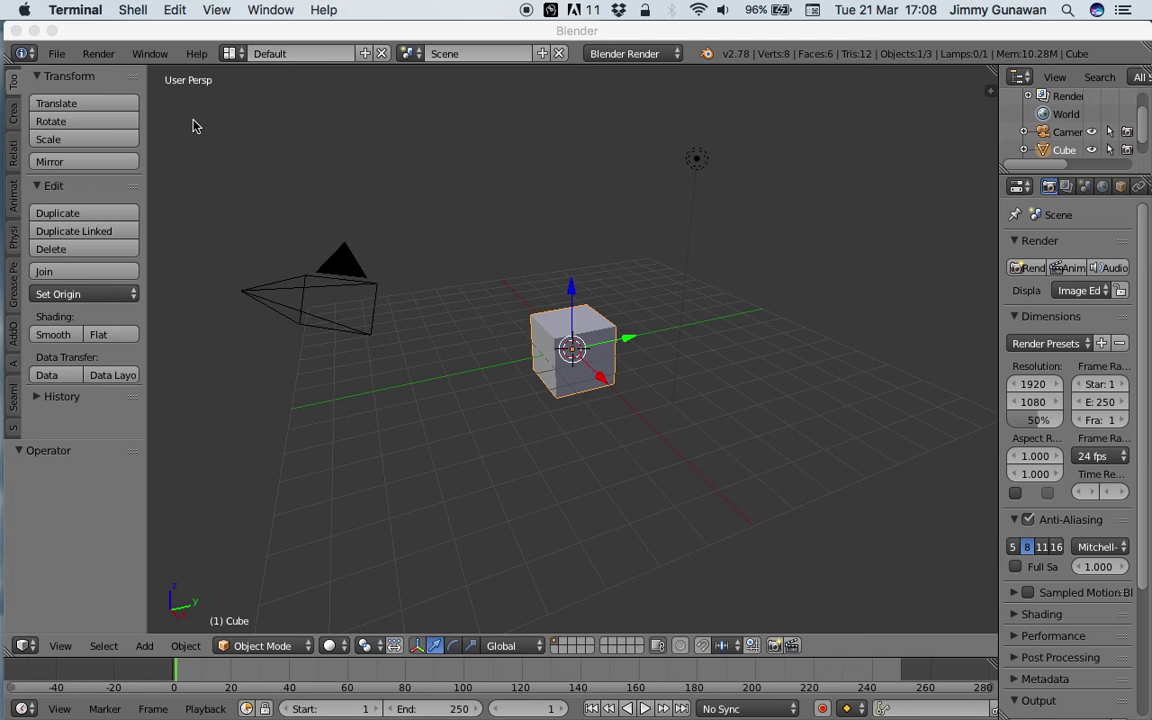
Open the recent file gp_grafitti_003.blend in Blender
left_click(59, 56)
mouse_move(103, 111)
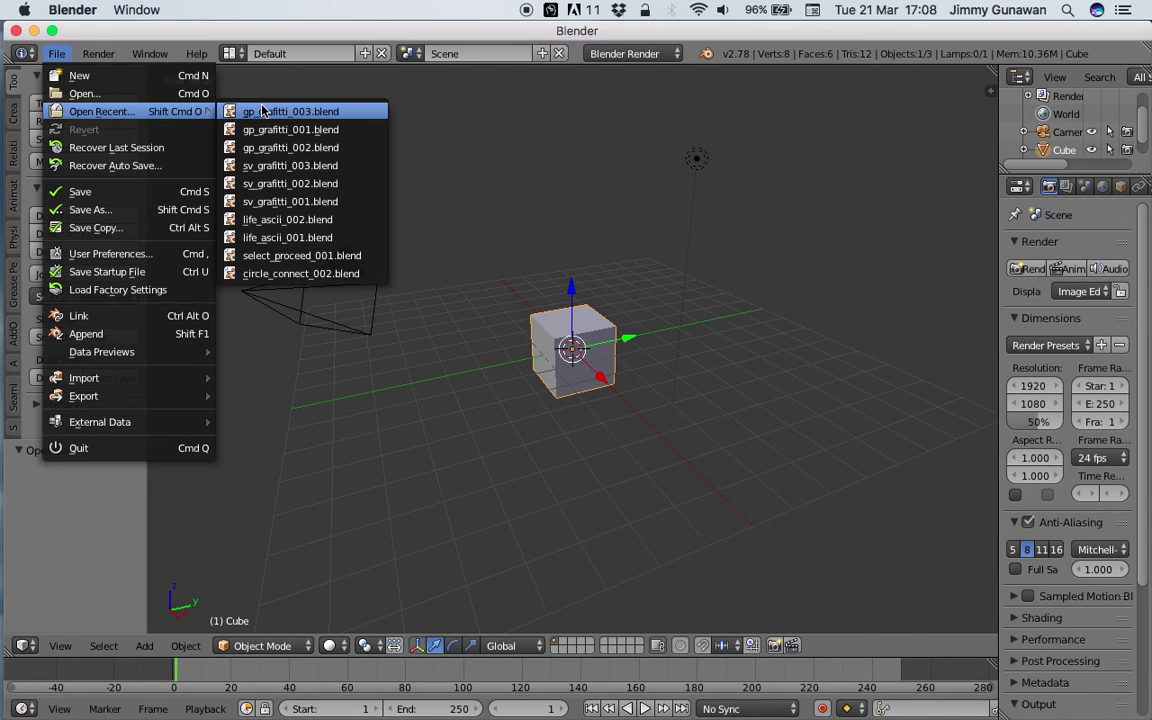
left_click(263, 111)
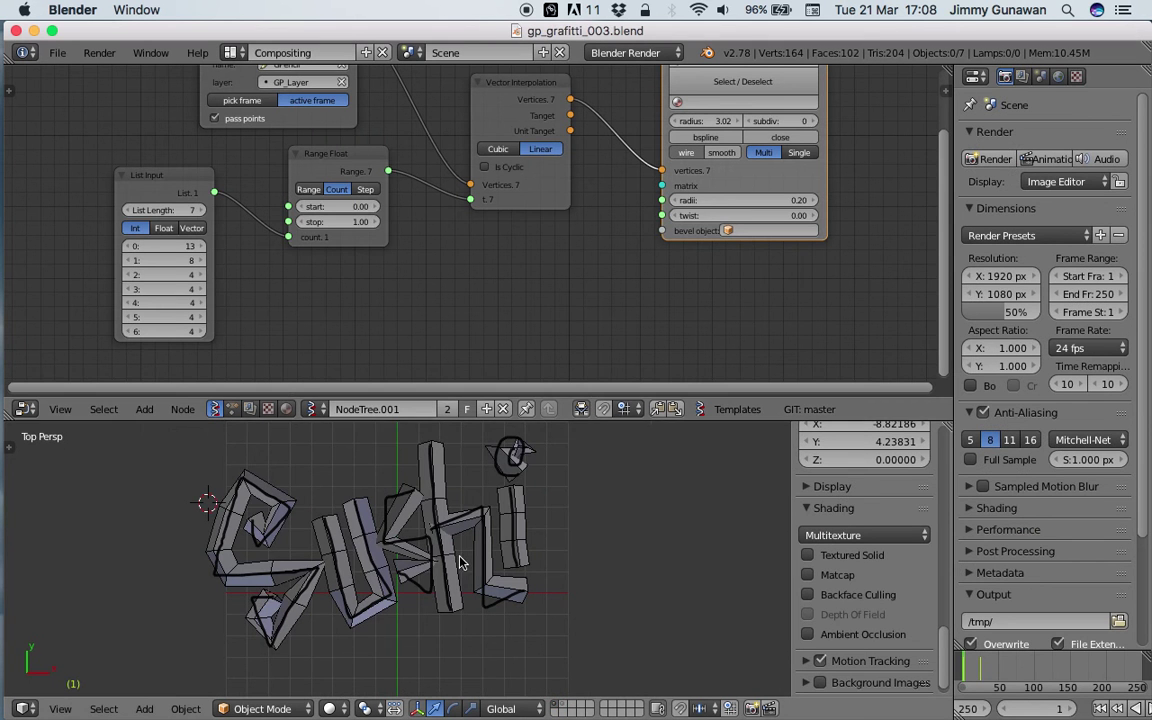
scroll(460, 563, "down", 2)
scroll(407, 543, "up", 1)
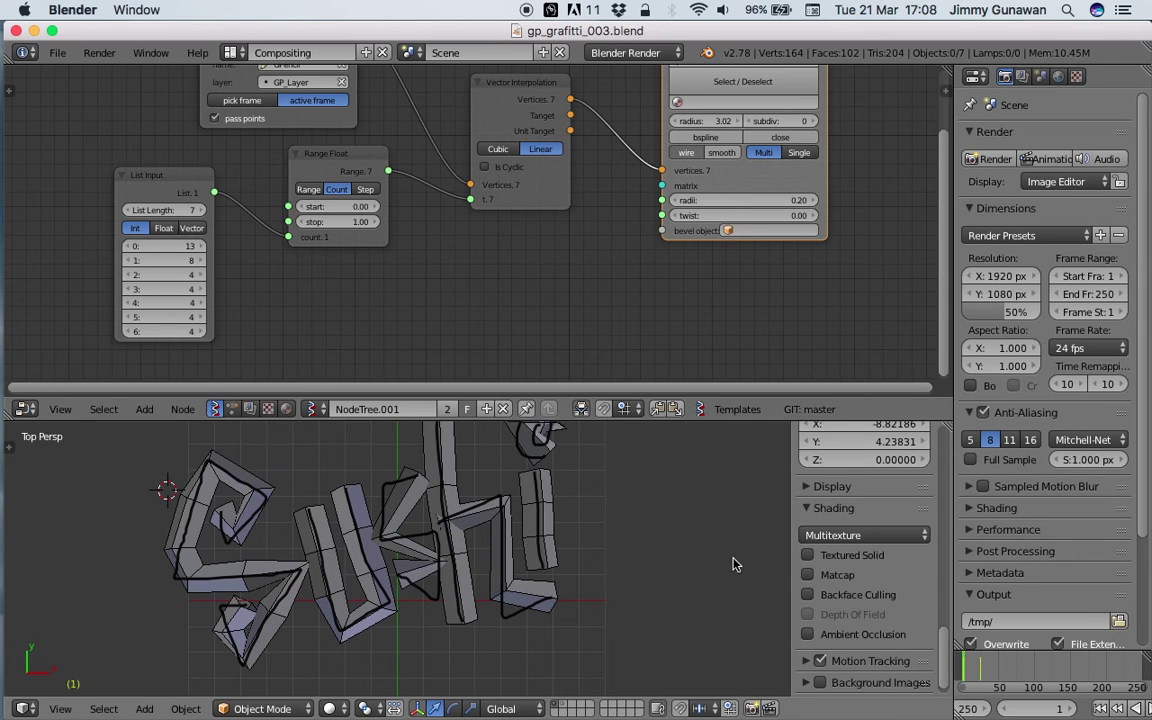
Enlarge the 3D view at the node editor's expense, center the lettering, and save the file
left_click_drag(535, 421, 535, 299)
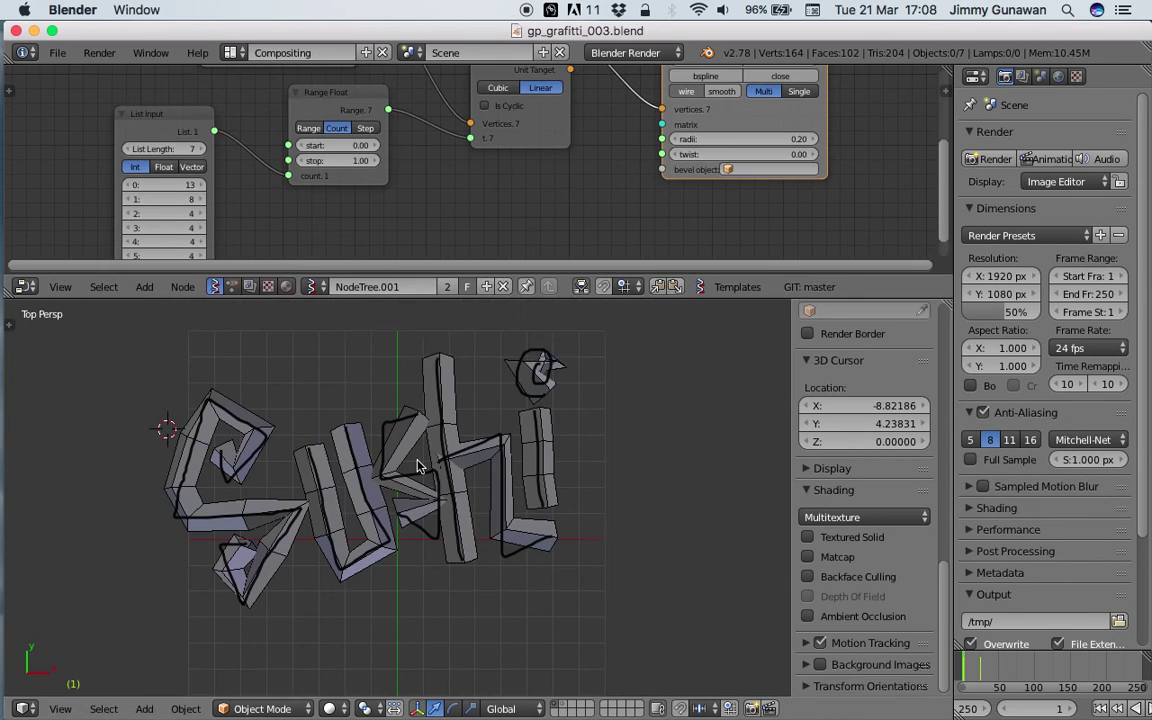
scroll(373, 422, "up", 1)
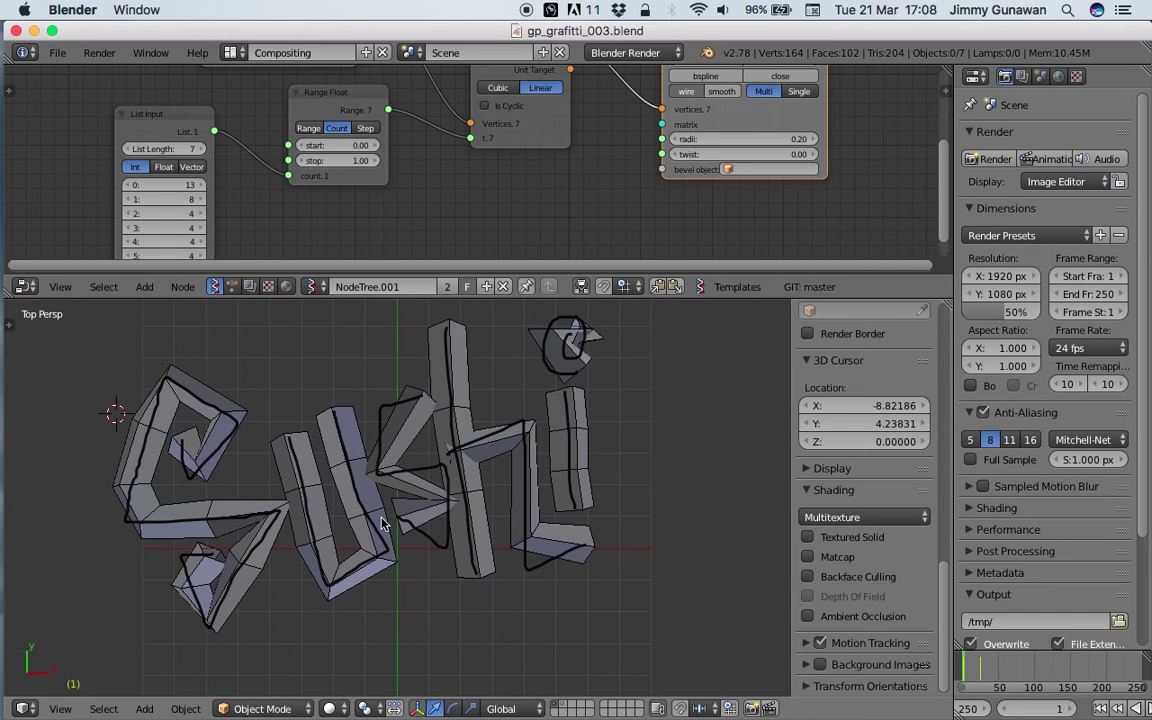
middle_click_drag(435, 497, 495, 509, "shift")
key("super+s")
left_click(455, 480)
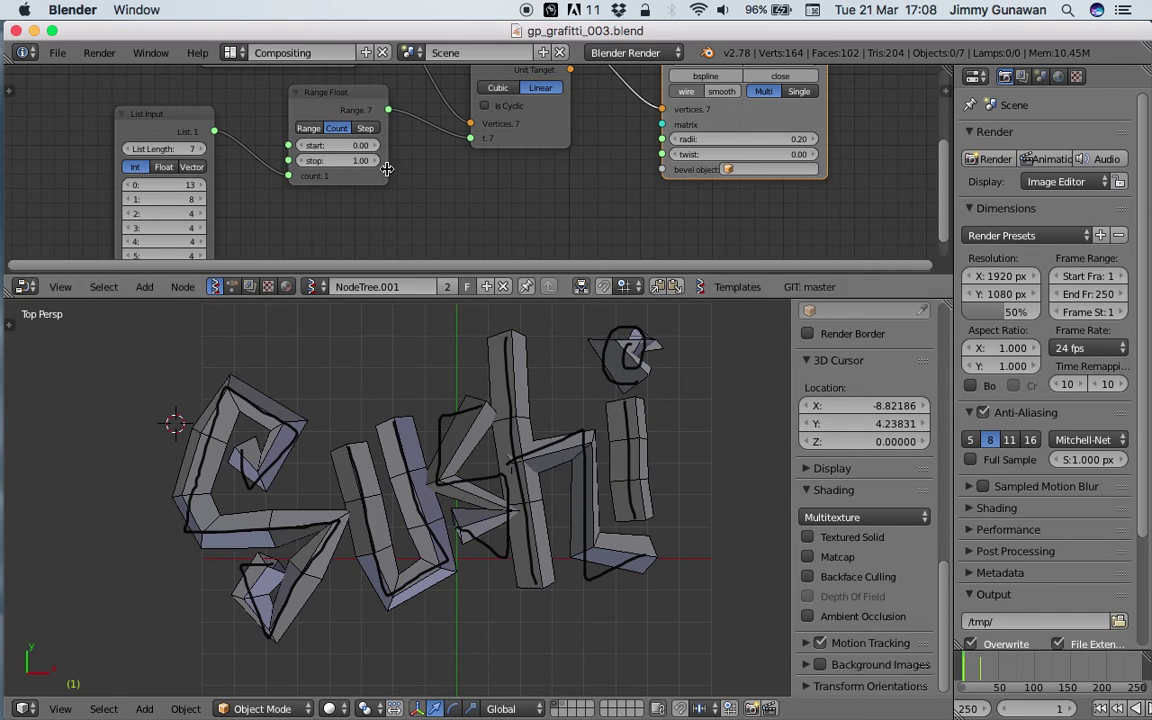
Set entry 6 of the List Input node to 8 so the dot of the i gets more segments
middle_click_drag(400, 150, 422, 128)
mouse_move(185, 190)
left_mouse_down()
mouse_move(216, 190)
mouse_move(185, 190)
left_mouse_up()
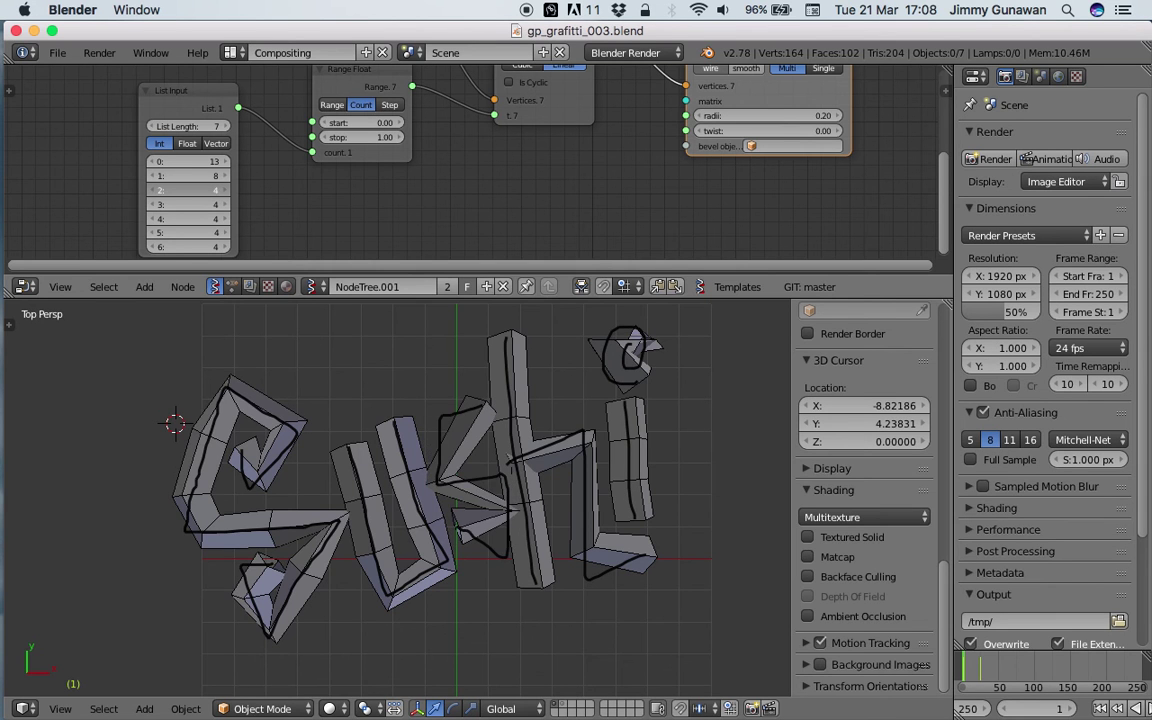
scroll(453, 392, "up", 3)
scroll(515, 465, "down", 2)
scroll(490, 413, "down", 1)
mouse_move(189, 204)
left_mouse_down()
mouse_move(228, 218)
mouse_move(200, 232)
mouse_move(228, 246)
left_mouse_up()
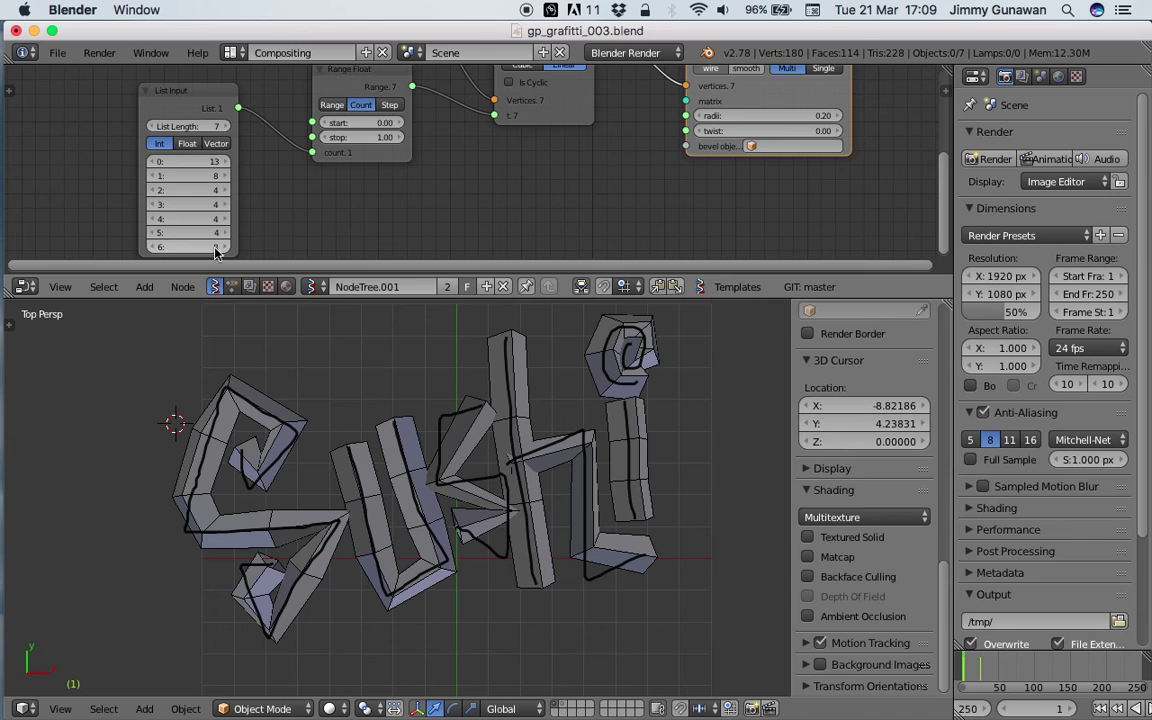
Enlarge the node editor at the 3D view's expense and save the file
middle_click_drag(771, 165, 735, 175)
left_click_drag(726, 297, 726, 434)
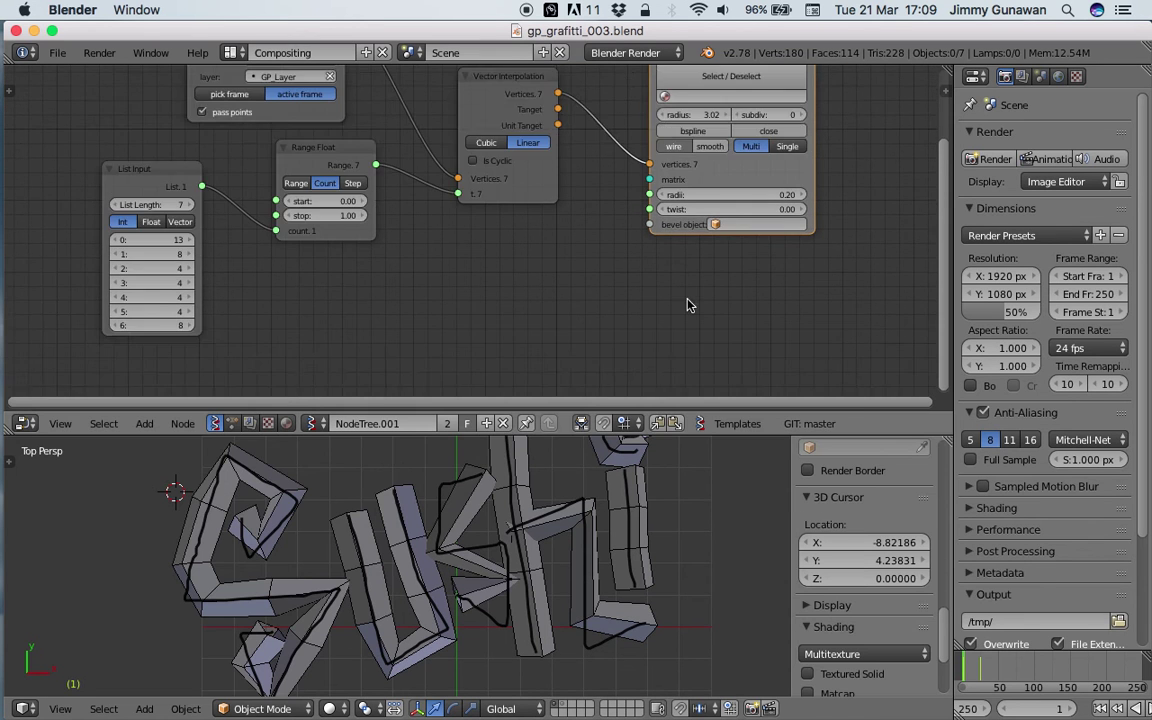
scroll(689, 303, "up", 2)
middle_click_drag(689, 303, 640, 347)
key("super+s")
left_click(659, 348)
Try twisting the tubes with the Eta viewer node, then reset twist to 0 and set radii to 0.17
left_click_drag(784, 236, 850, 252)
scroll(550, 560, "down", 1)
left_click(549, 558)
double_click(748, 252)
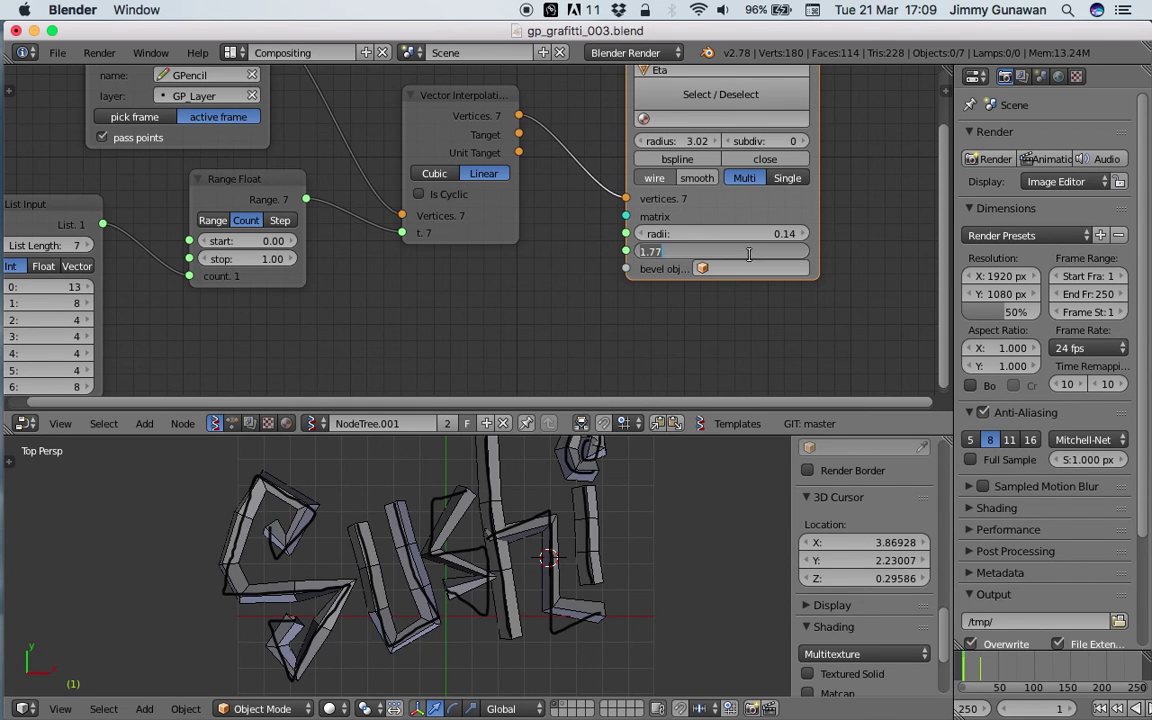
type("1")
key("Return")
double_click(756, 252)
type("0")
key("Return")
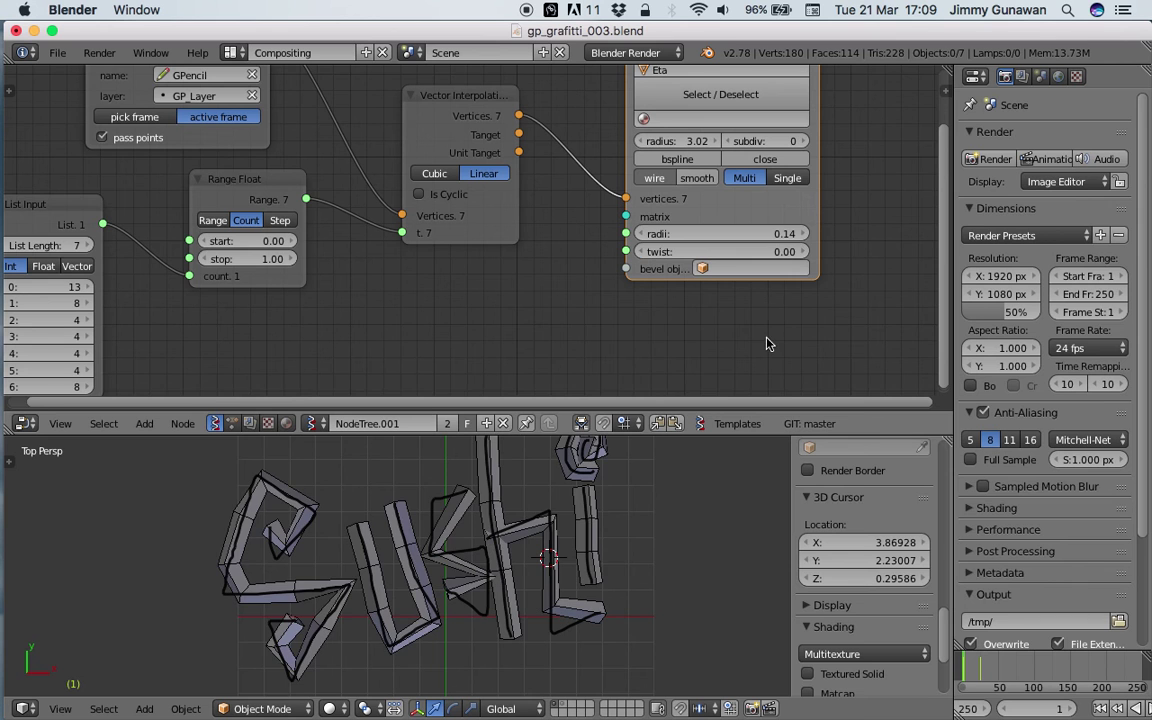
left_click_drag(740, 234, 743, 234)
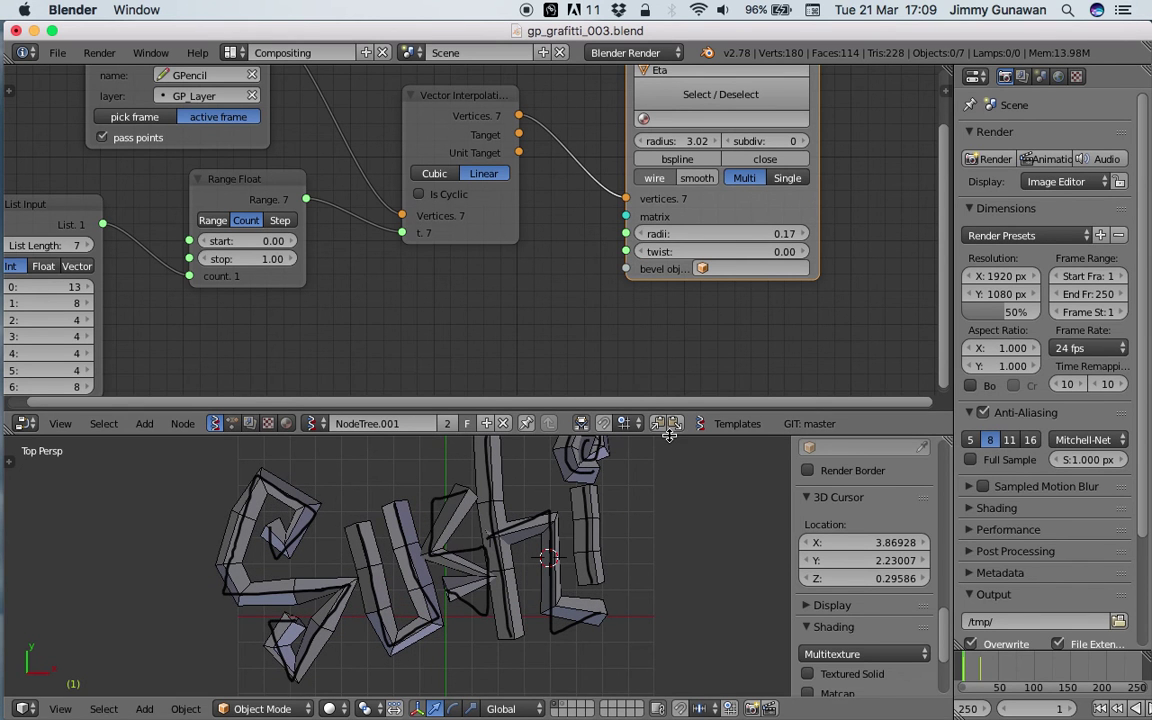
Enlarge the 3D view and hide the grease pencil color in GP_Palette
left_click_drag(606, 411, 640, 302)
middle_click_drag(645, 393, 620, 432, "shift")
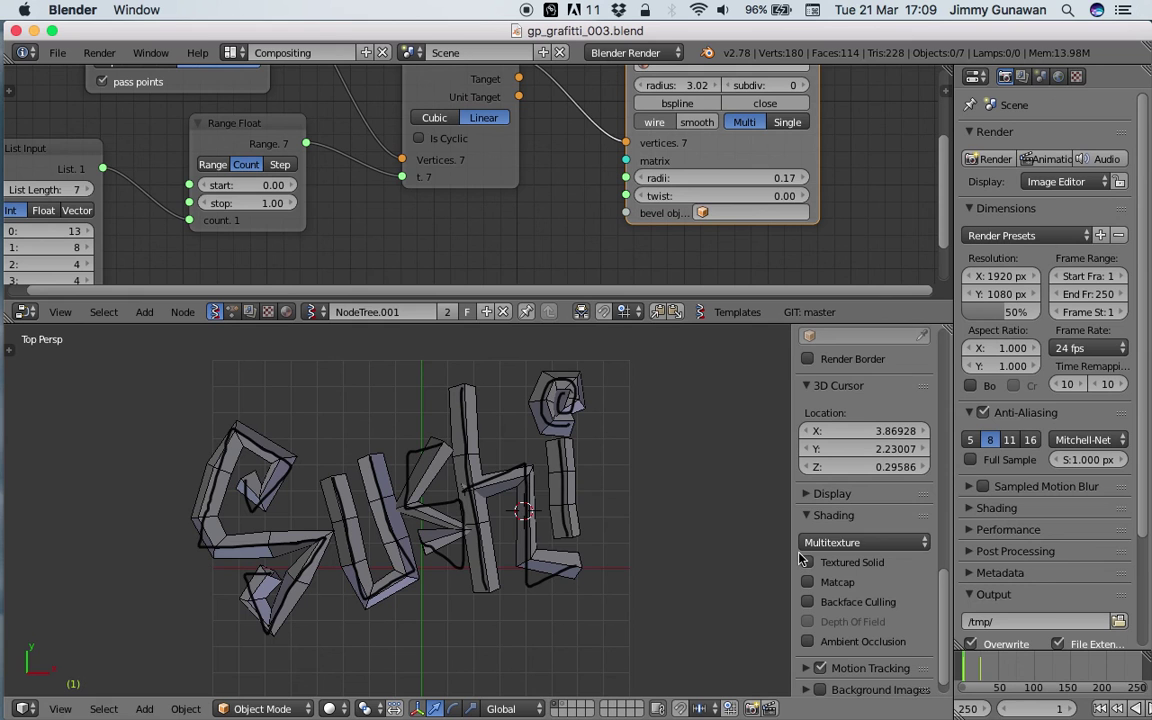
left_click(832, 494)
scroll(845, 530, "up", 10)
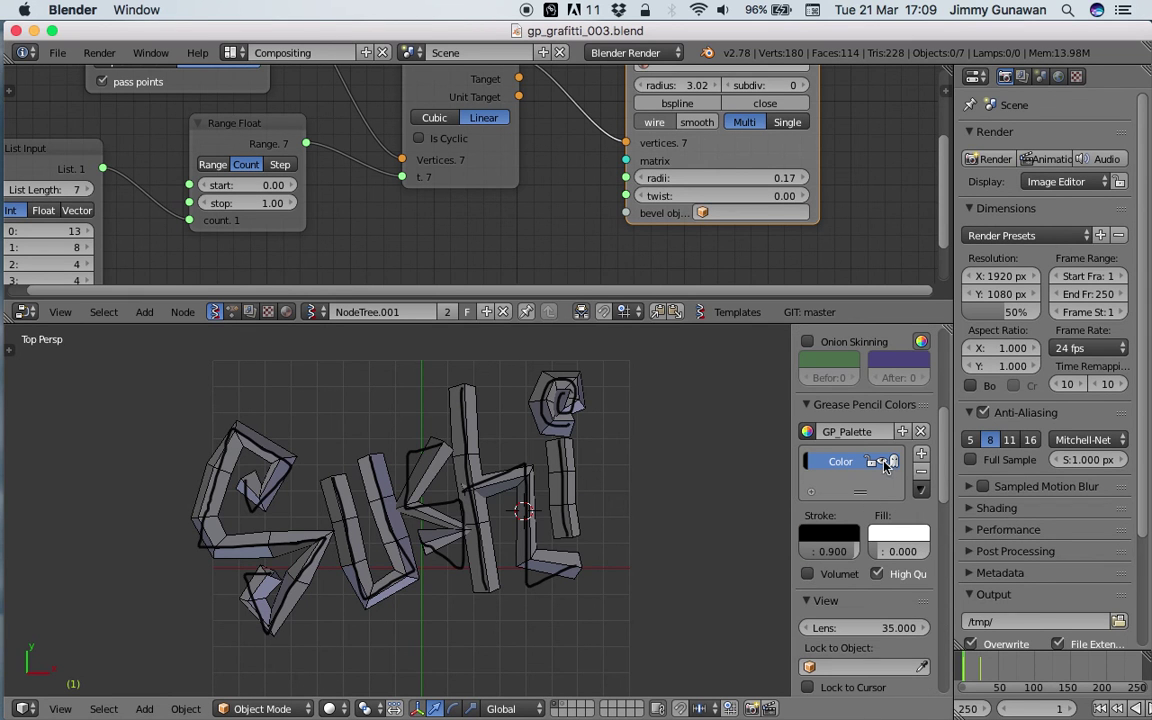
Move to frame 14 and select the stray rounded tubes near the k and h to identify them
left_click_drag(972, 665, 975, 670)
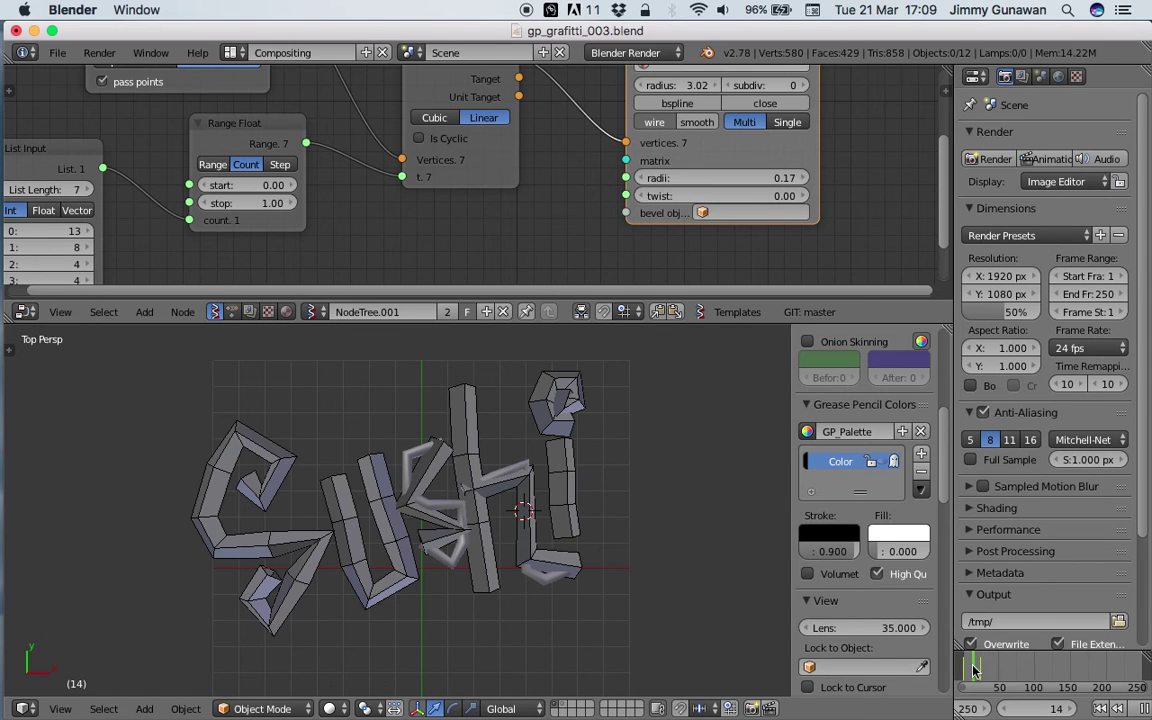
right_click(448, 513)
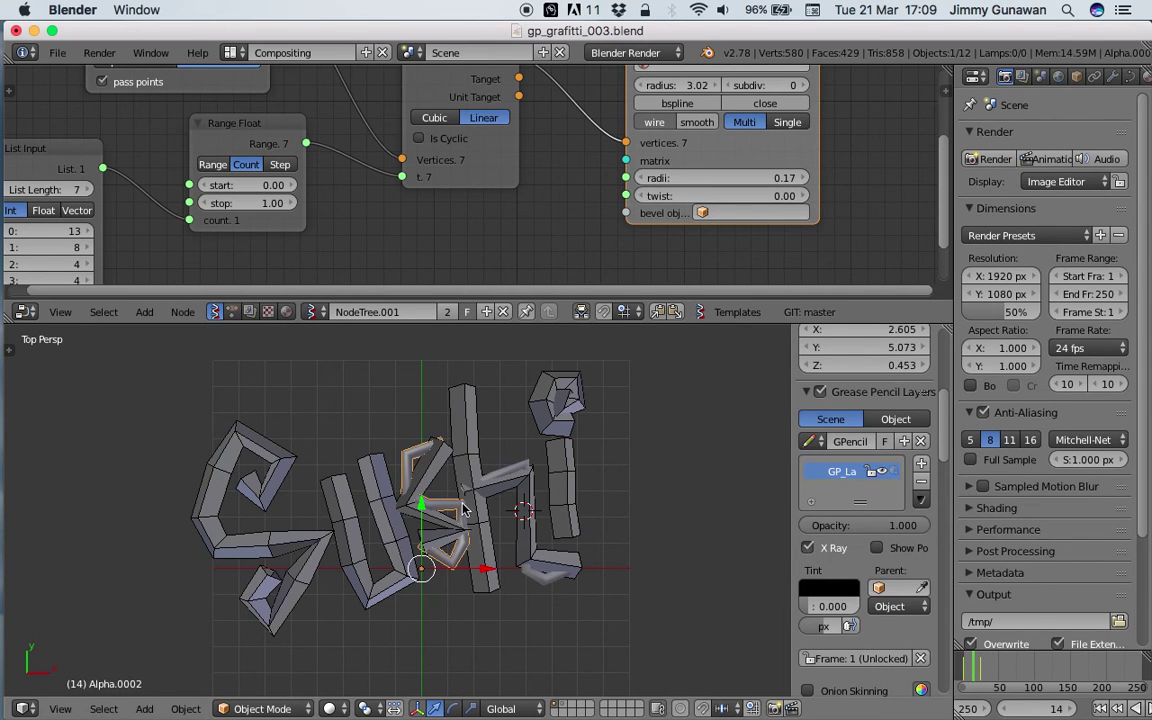
right_click(510, 466)
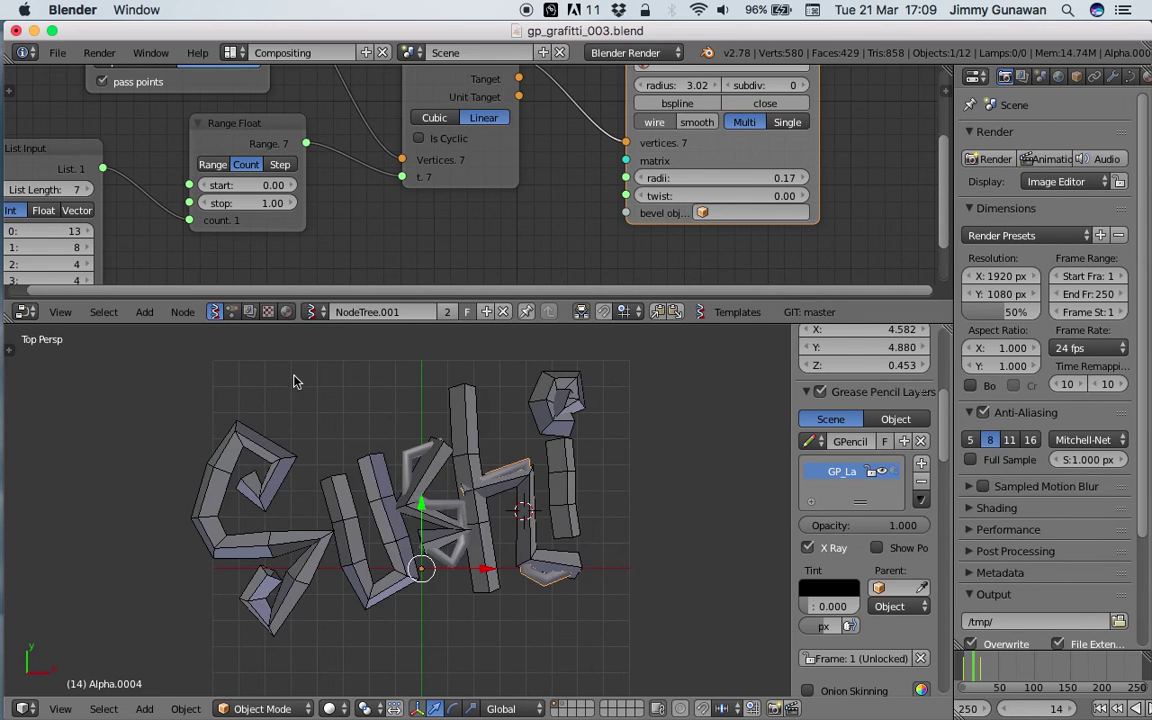
Switch the node editor to NodeTree and delete its Alpha viewer node
left_click(312, 312)
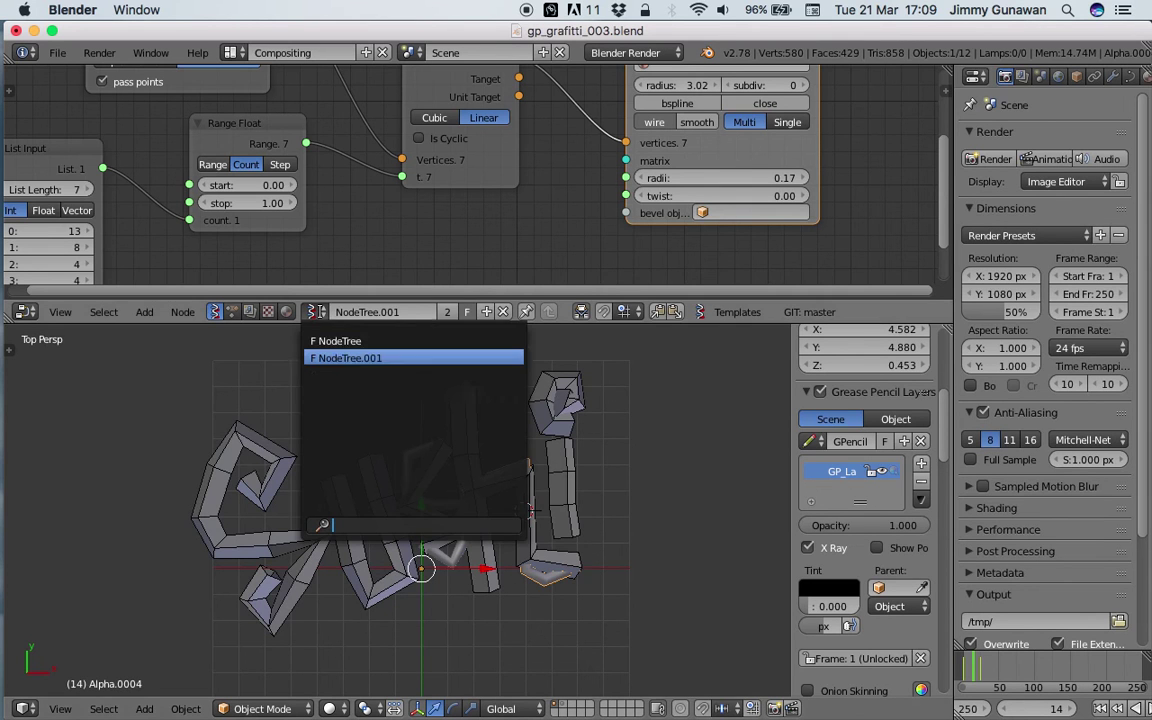
left_click(348, 342)
key("Home")
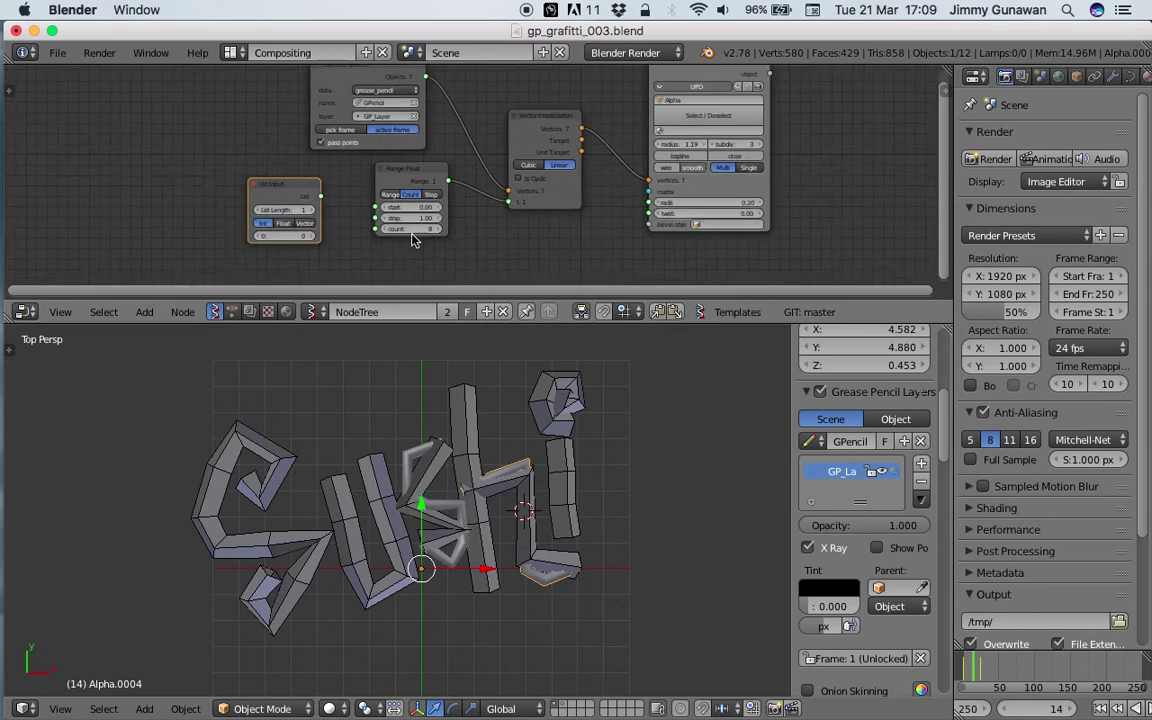
left_click(627, 100)
key("x")
Delete the leftover Alpha tubes around the k and h at frame 14
scroll(586, 560, "up", 4)
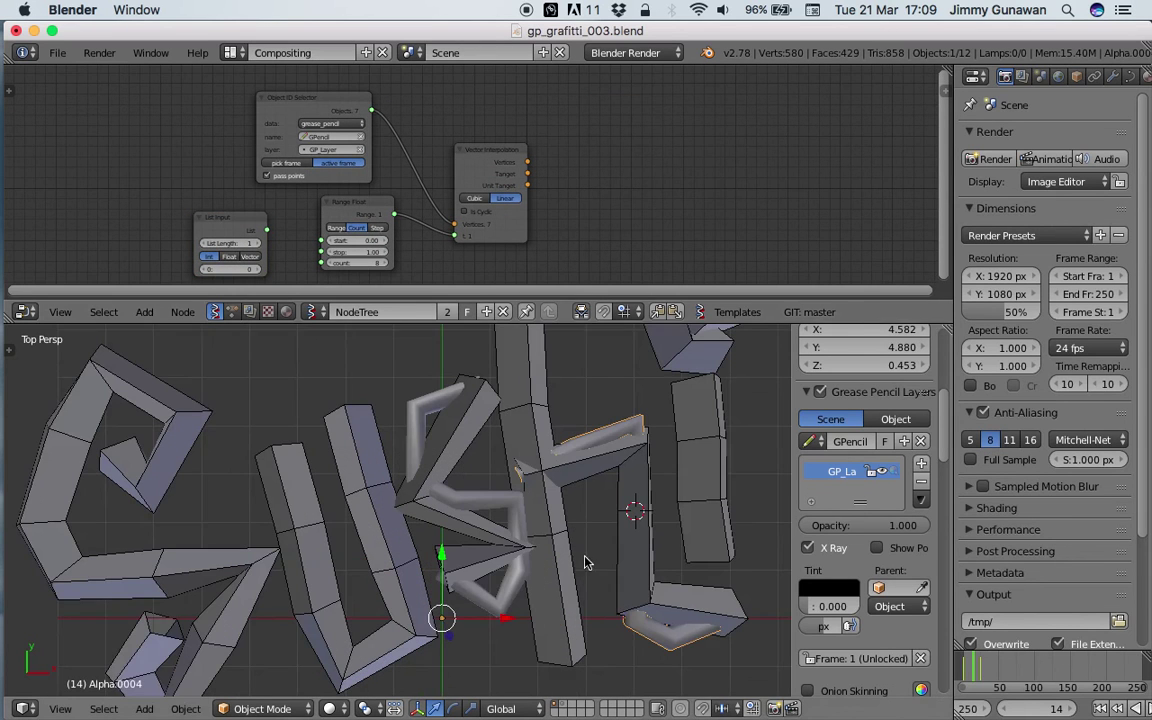
right_click(509, 604)
key("x")
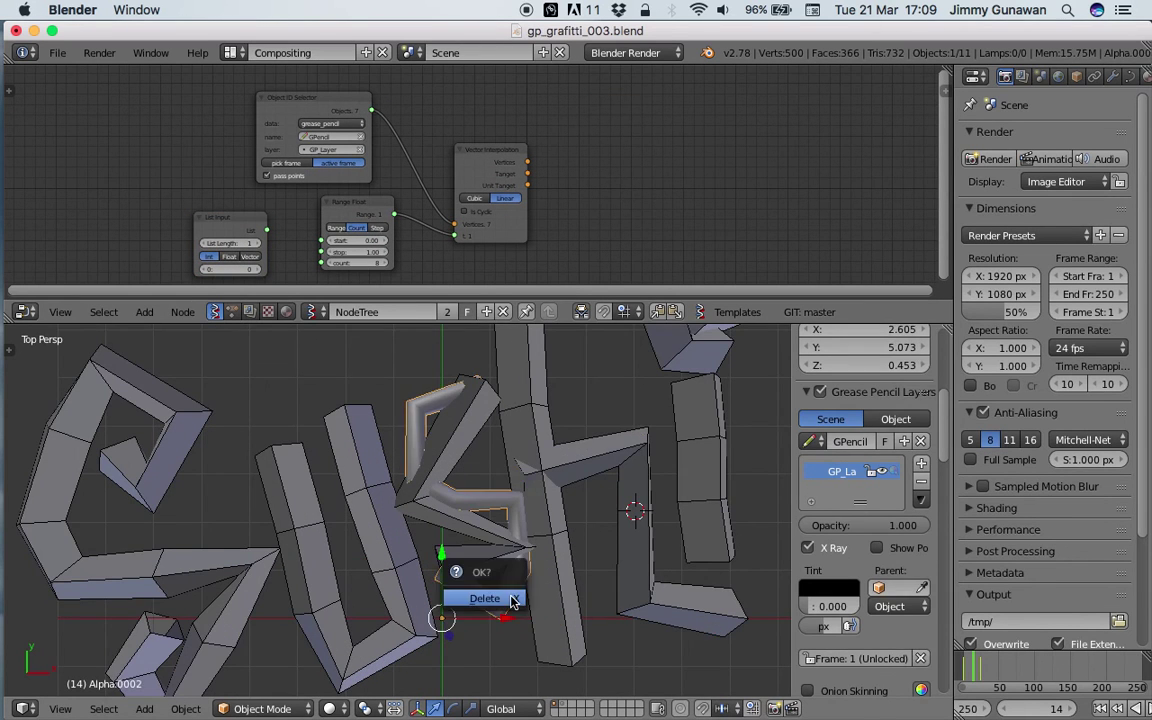
left_click(511, 604)
scroll(632, 489, "down", 2)
Move to frame 33 and delete the remaining leftover Alpha tubes there
left_click_drag(975, 672, 987, 672)
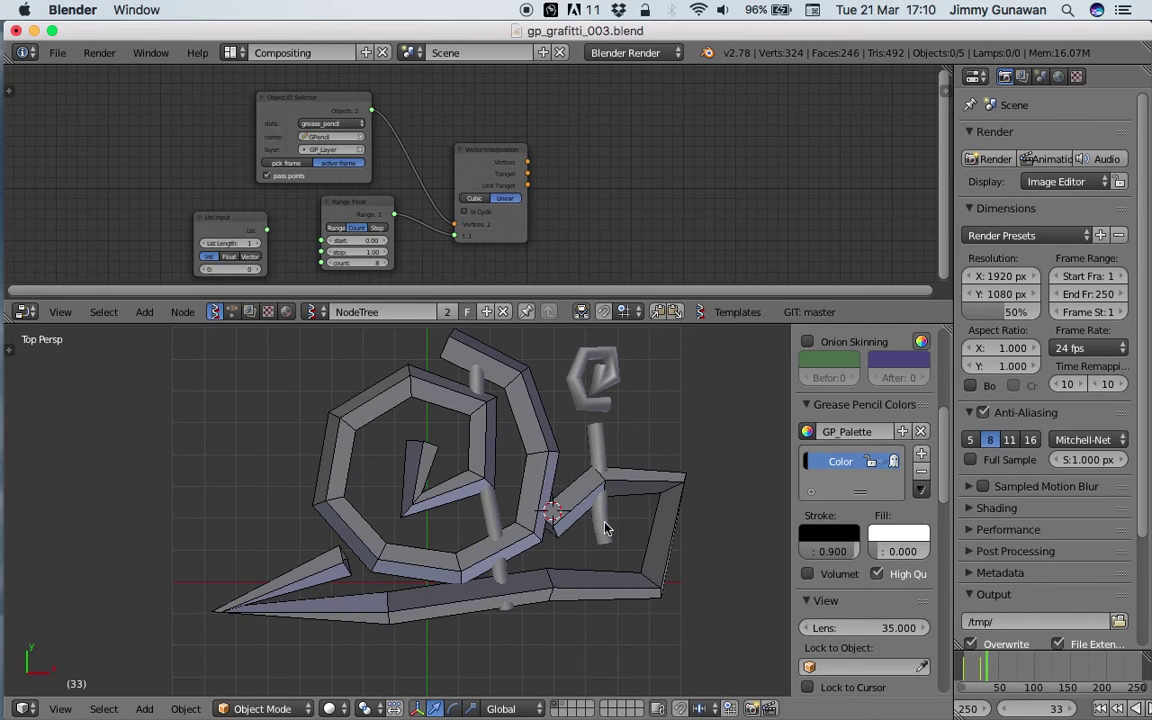
right_click(545, 522)
key("x")
left_click(499, 507)
right_click(611, 367)
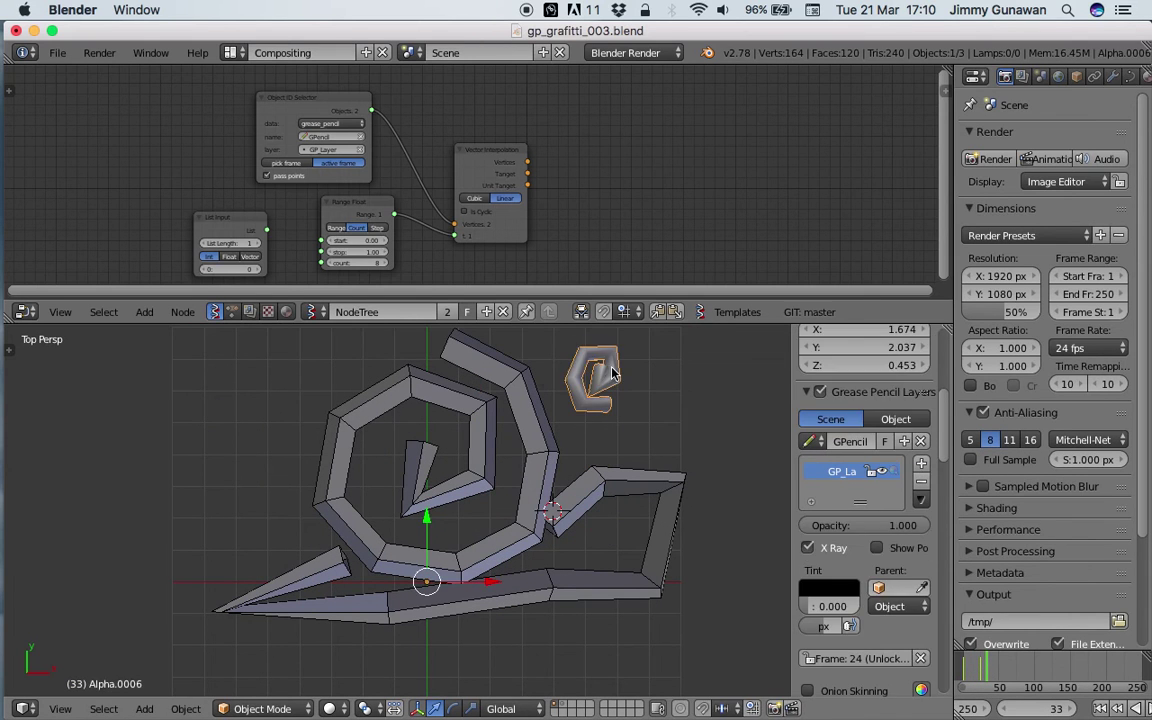
key("x")
left_click(611, 368)
Return to frame 6 and save the file
left_click_drag(968, 672, 967, 670)
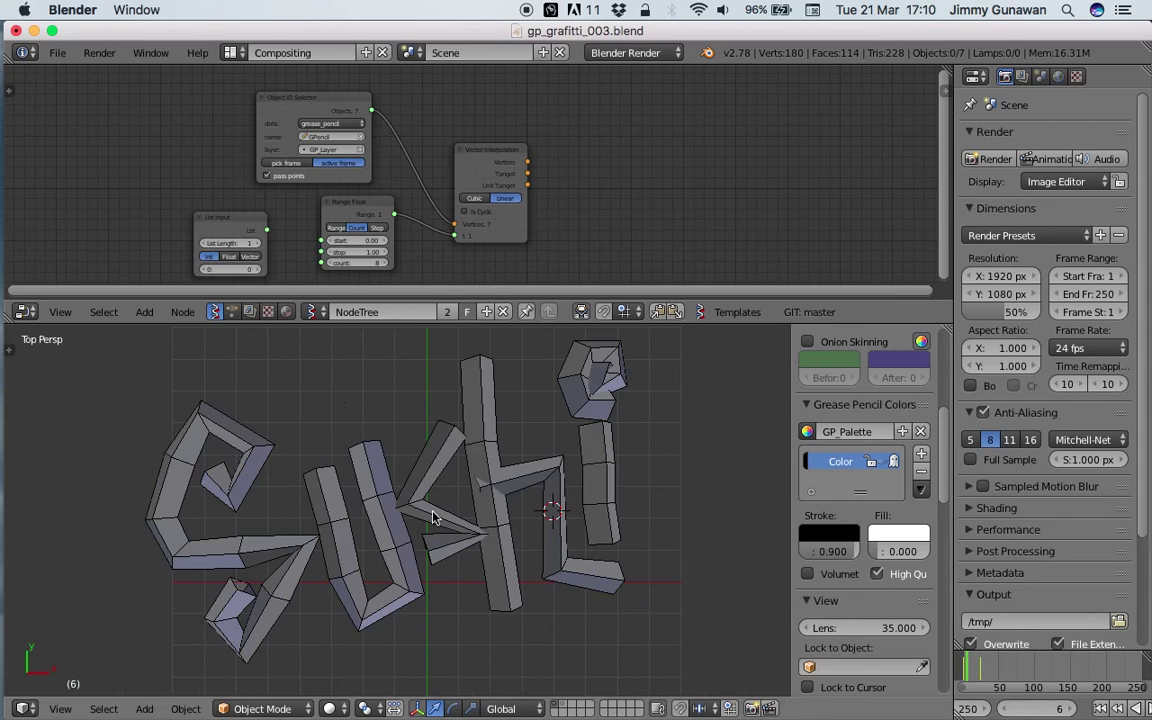
scroll(435, 517, "up", 1)
key("super+s")
left_click(420, 509)
Switch to NodeTree.001, rename it Grafitti_GP, and save the file
middle_click_drag(188, 211, 223, 175)
left_click(313, 312)
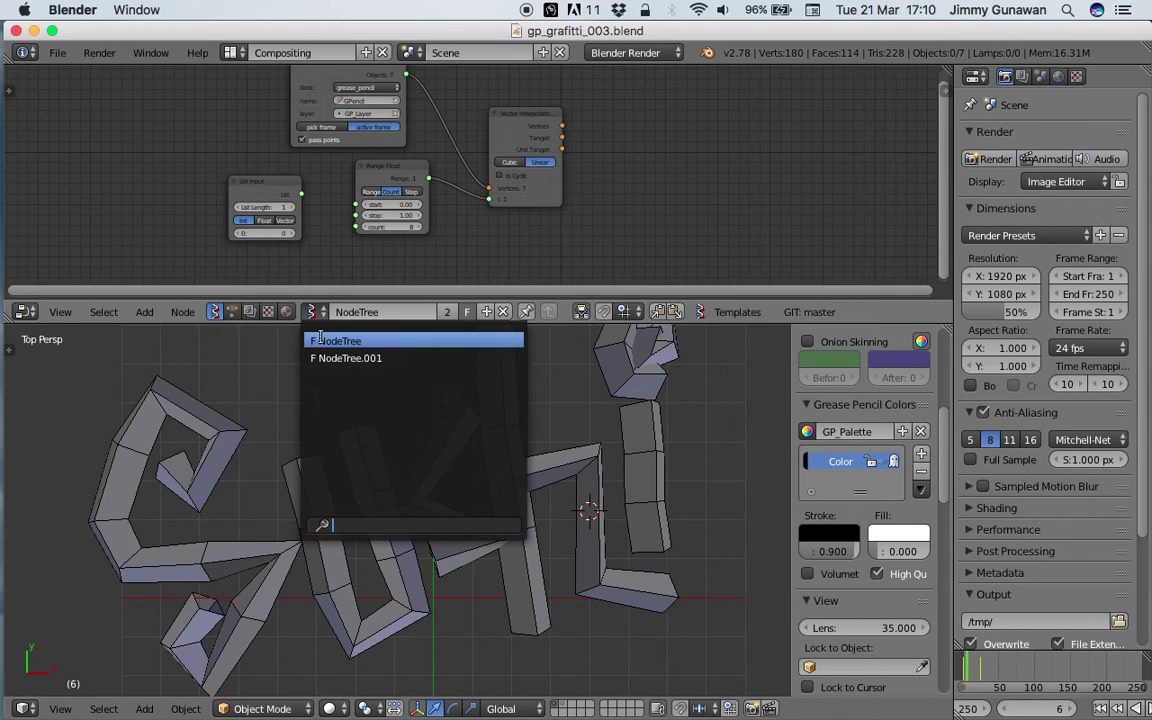
left_click(334, 352)
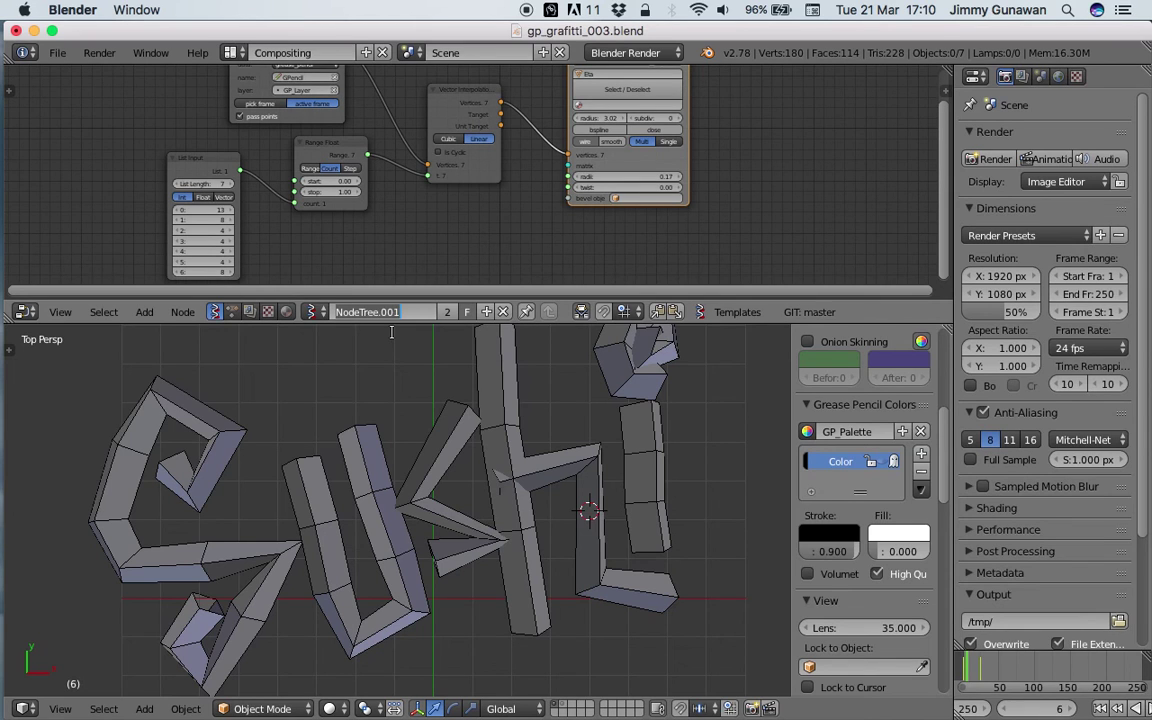
type("Gra")
key("Return")
key("super+s")
left_click(390, 332)
Set entry 0 of the List Input node to 12 and check the reshaped S in the 3D view
middle_click_drag(257, 252, 275, 175)
left_click_drag(224, 152, 207, 152)
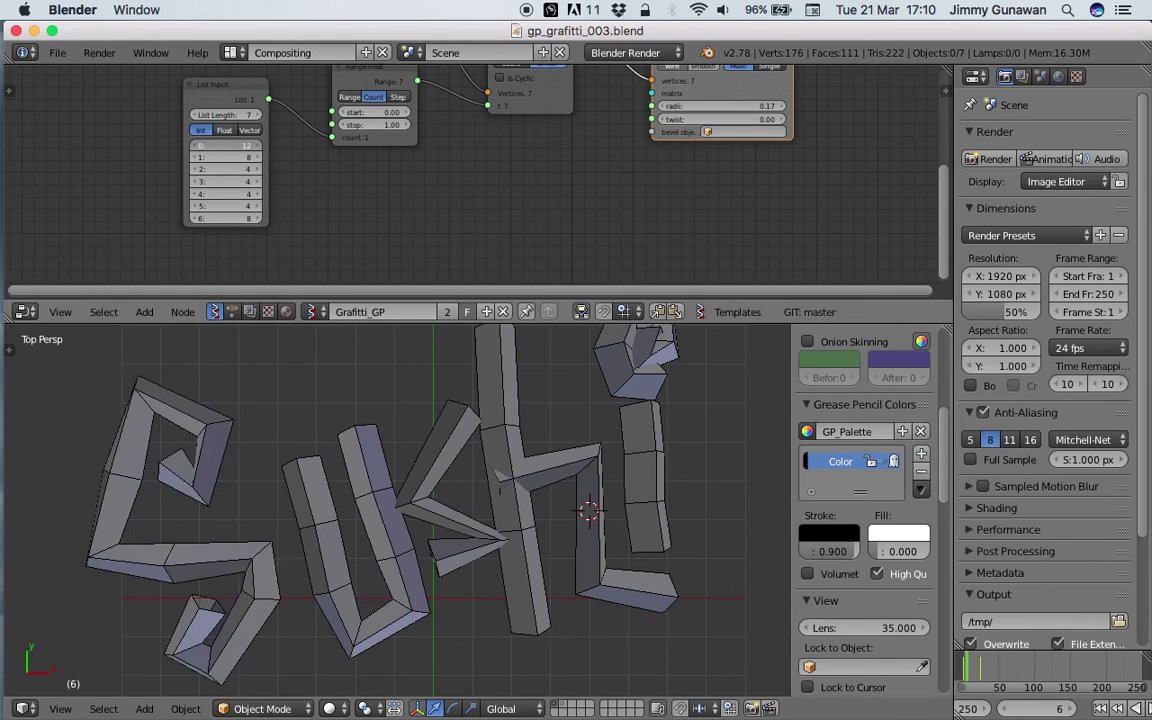
scroll(476, 540, "down", 2)
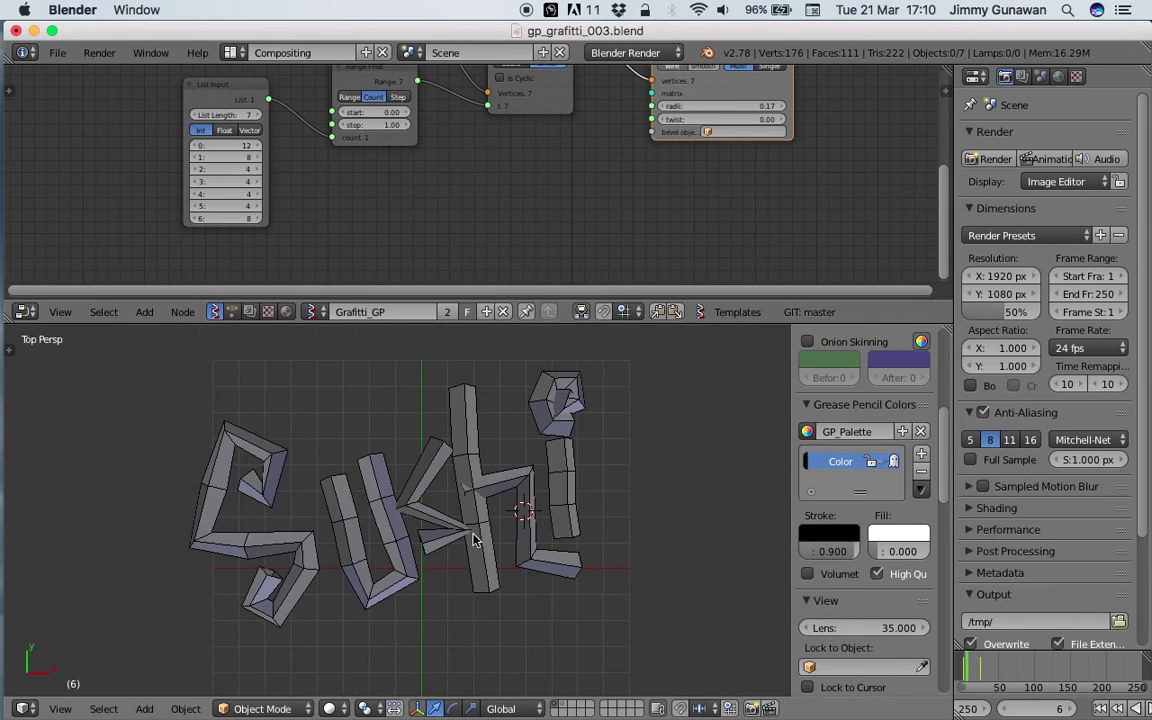
scroll(470, 535, "up", 4)
scroll(345, 530, "down", 2)
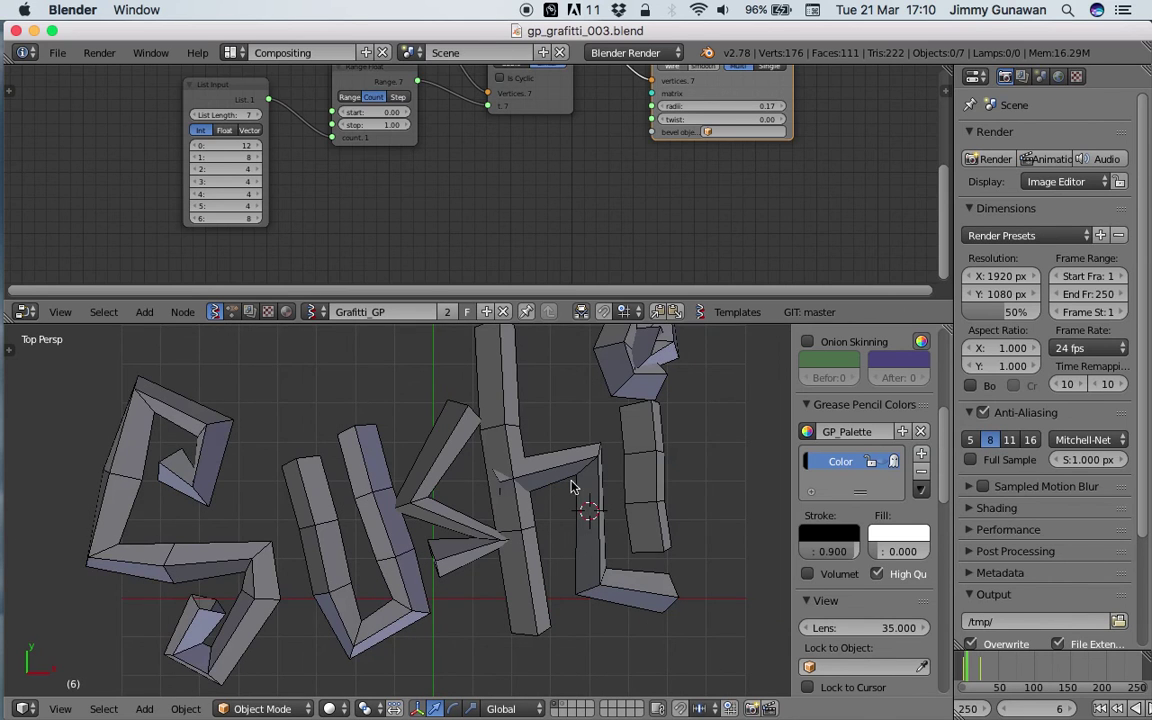
scroll(470, 495, "down", 2)
scroll(494, 494, "up", 2)
scroll(460, 500, "down", 1)
Enable Ambient Occlusion in the 3D view's shading and inspect the lettering up close, finishing in top view
scroll(848, 580, "down", 15)
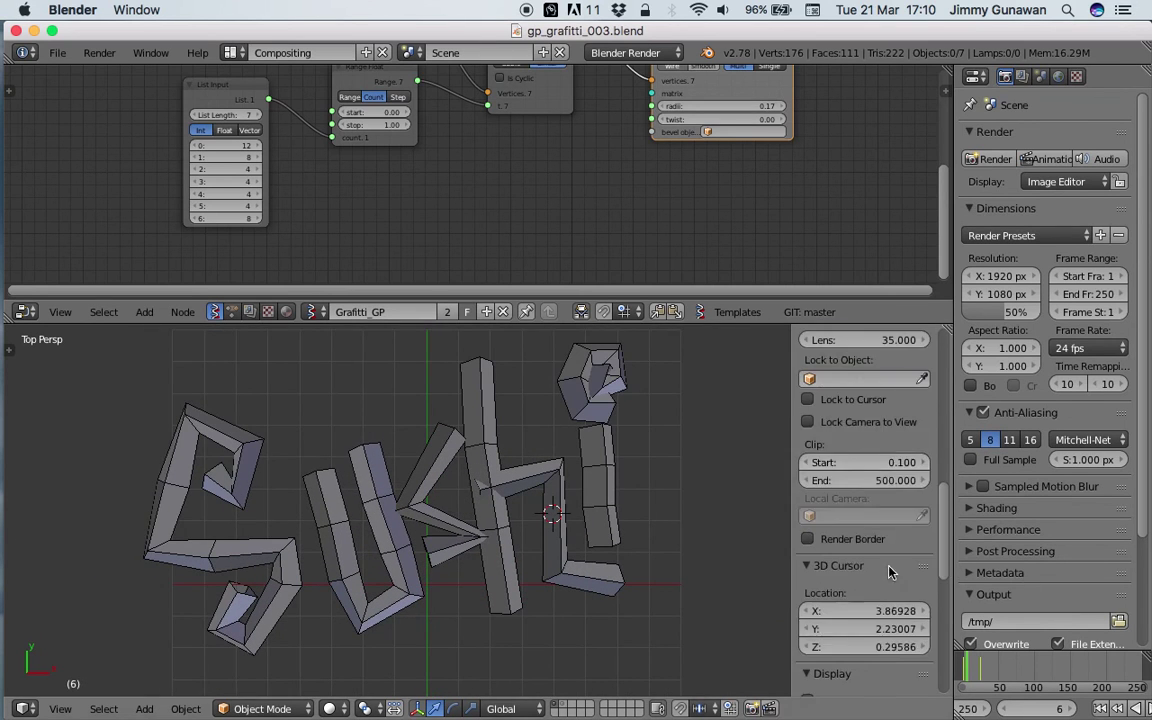
scroll(848, 582, "down", 3)
left_click(845, 616)
left_click(845, 616)
left_click(845, 616)
middle_click_drag(516, 521, 330, 476)
scroll(358, 473, "up", 8)
scroll(411, 447, "down", 4)
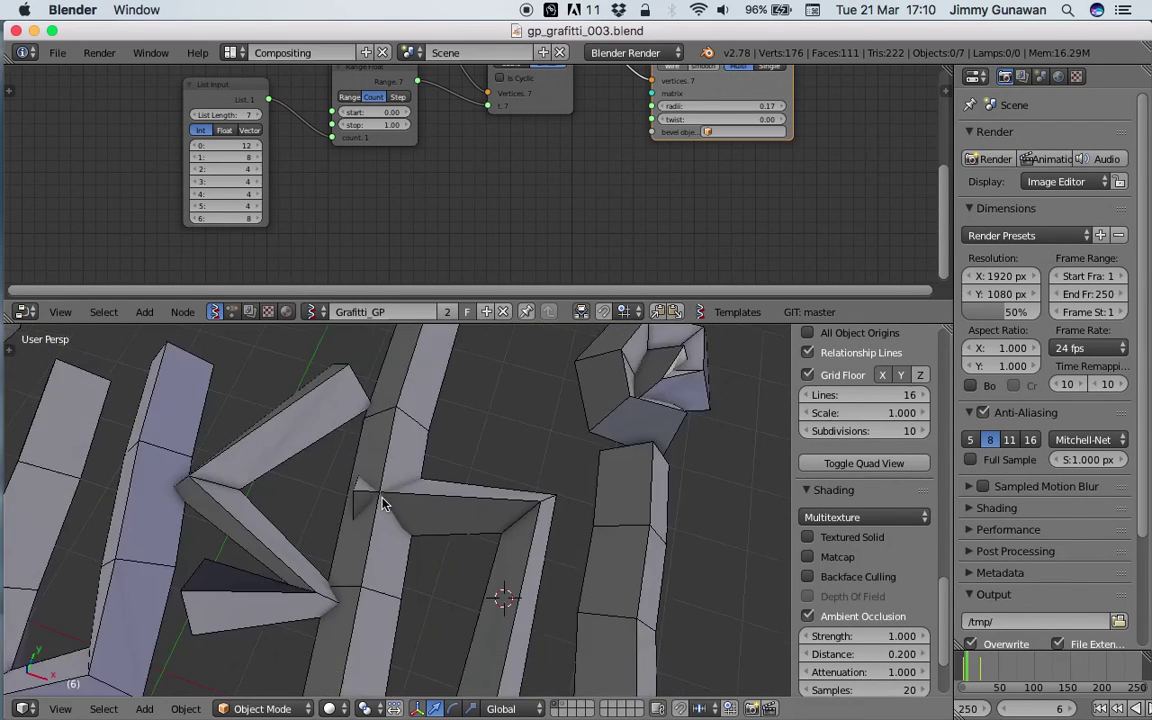
scroll(330, 476, "down", 5)
left_click(60, 708)
left_click(128, 626)
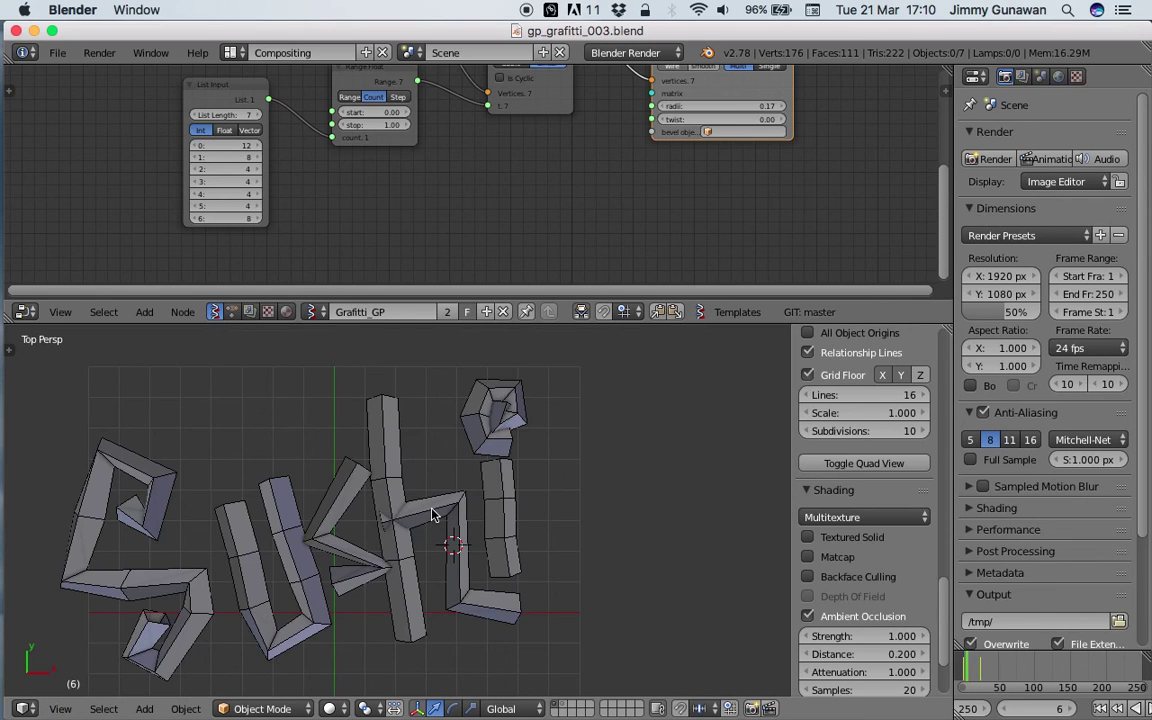
middle_click_drag(432, 515, 481, 452, "shift")
Add a new material to the stem of the i and make it Shadeless
key("a")
key("a")
scroll(601, 276, "right", 5)
right_click(560, 420)
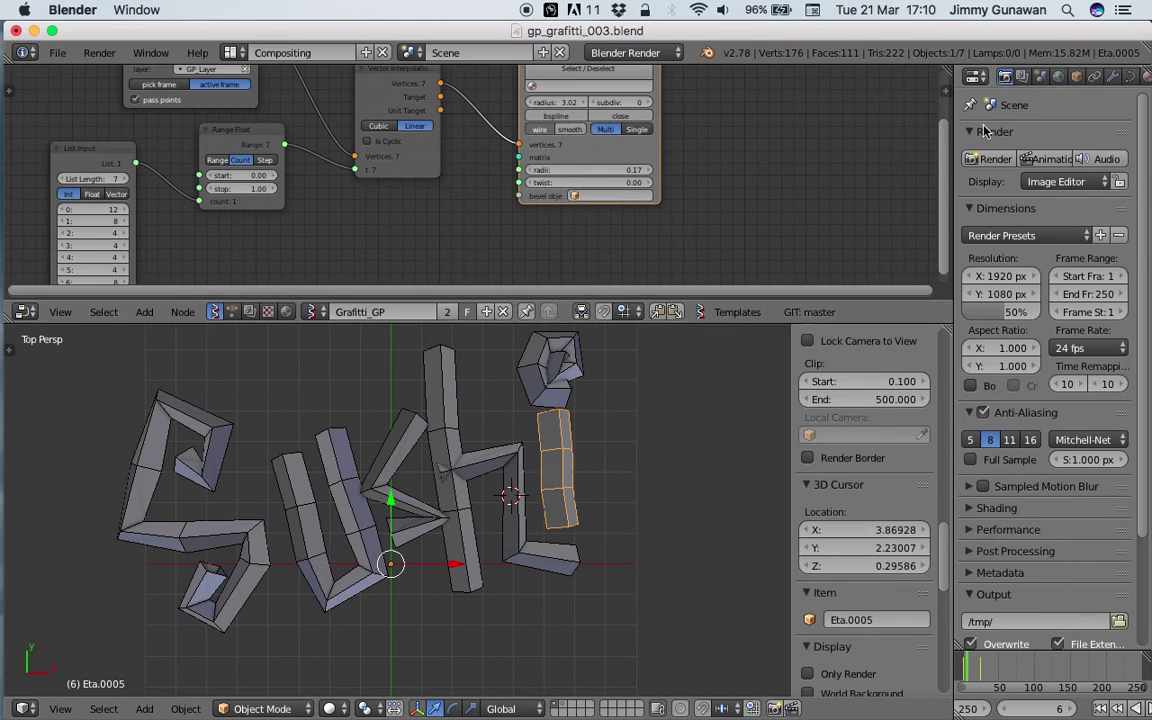
left_click(1112, 77)
left_click(1041, 205)
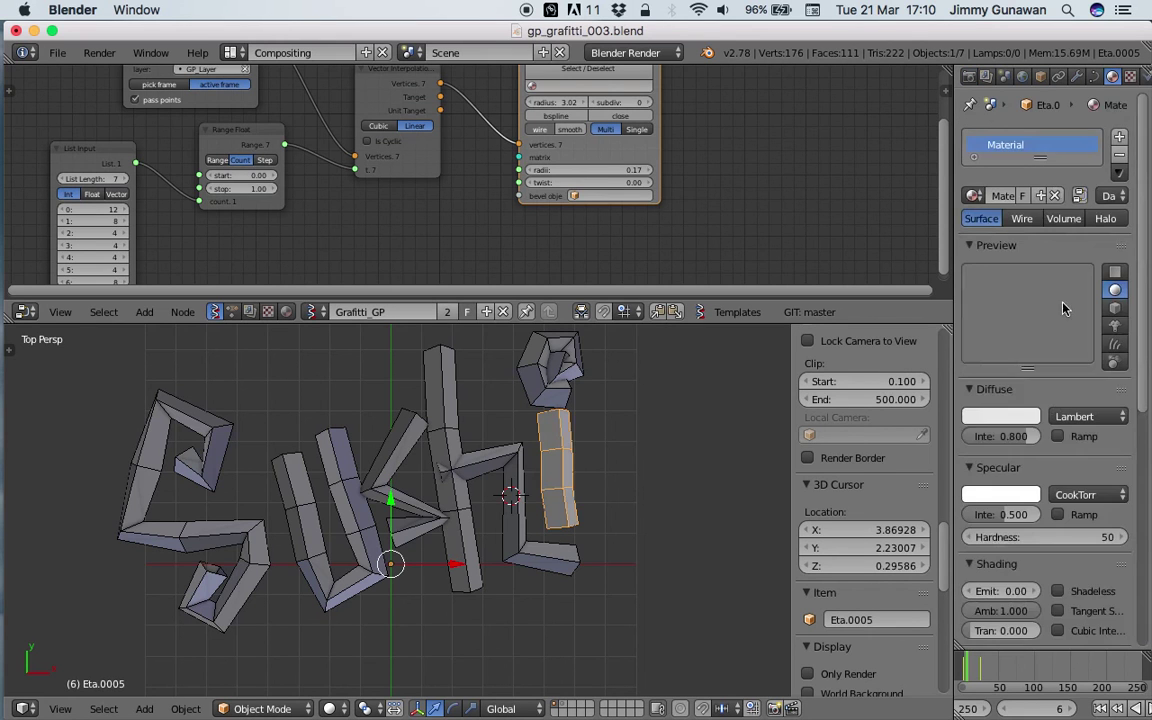
scroll(1075, 500, "down", 2)
left_click(1077, 492)
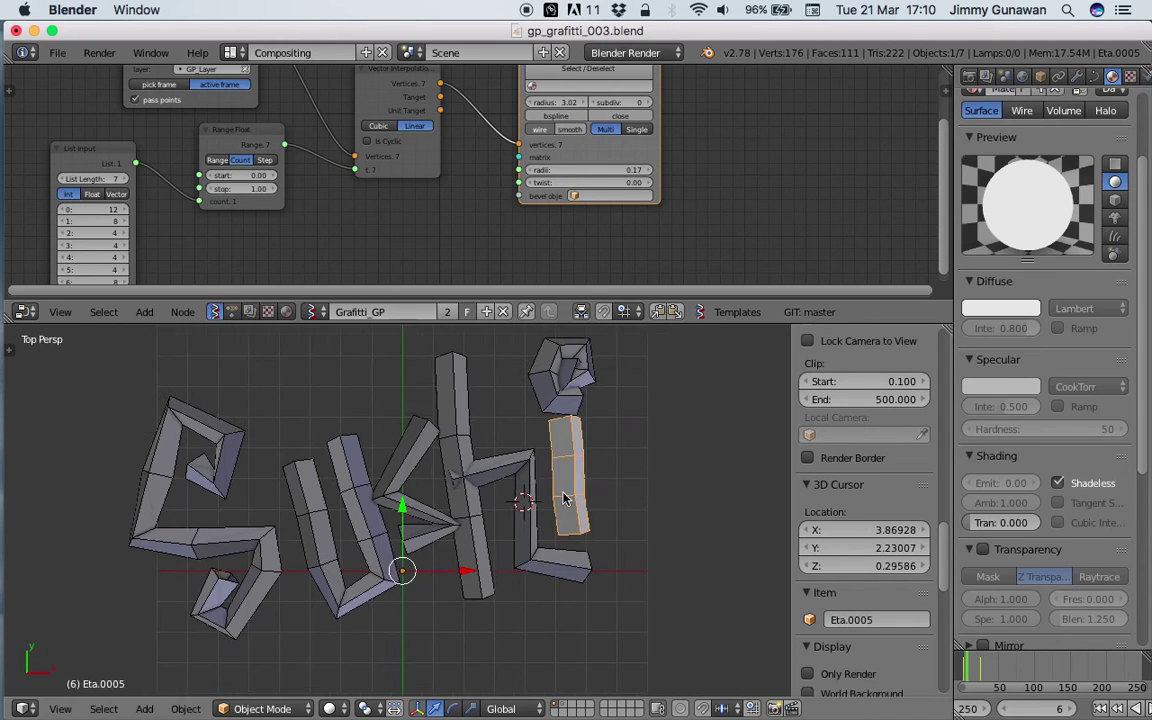
Assign Material to the tubes through the Eta viewer node and save the file
left_click(576, 86)
left_click(575, 106)
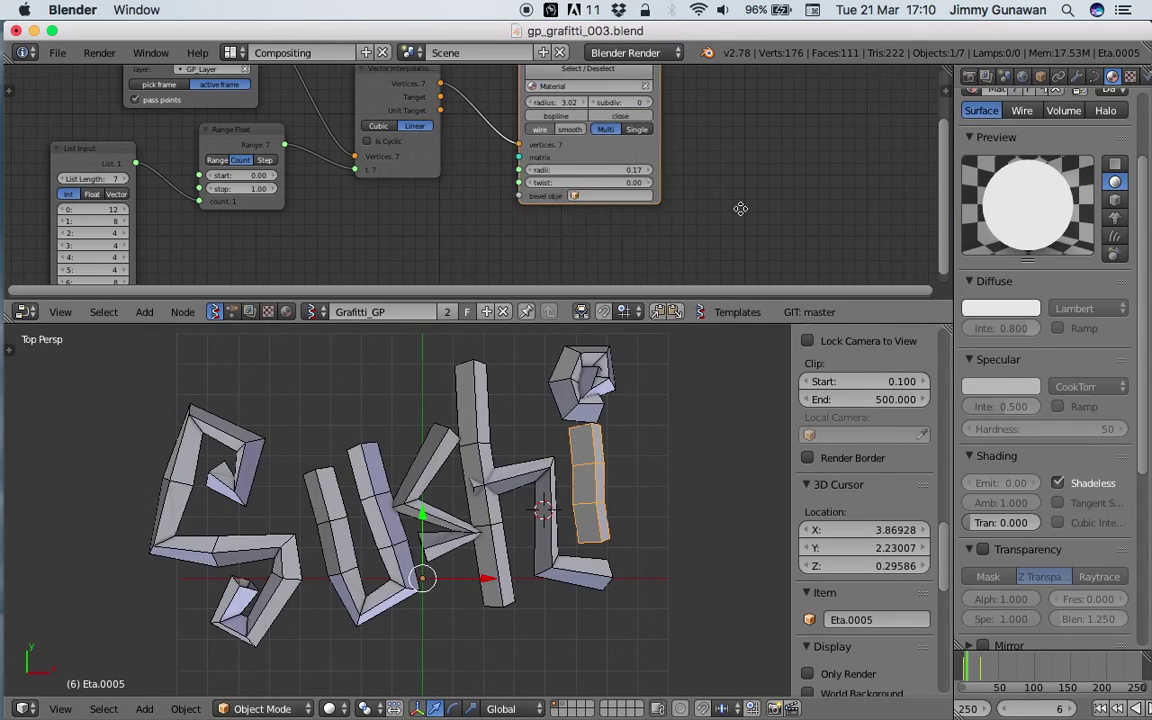
scroll(568, 428, "down", 3)
scroll(600, 480, "up", 2)
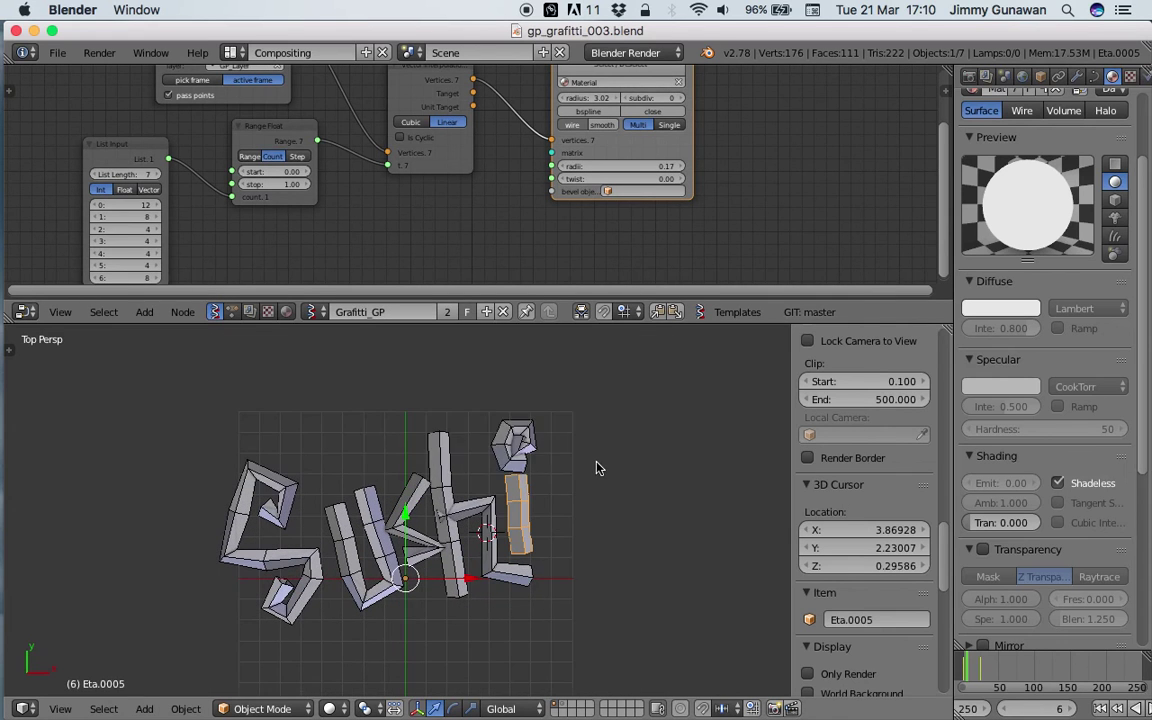
key("ctrl+s")
Show the lettering in Rendered viewport shading
left_click(330, 708)
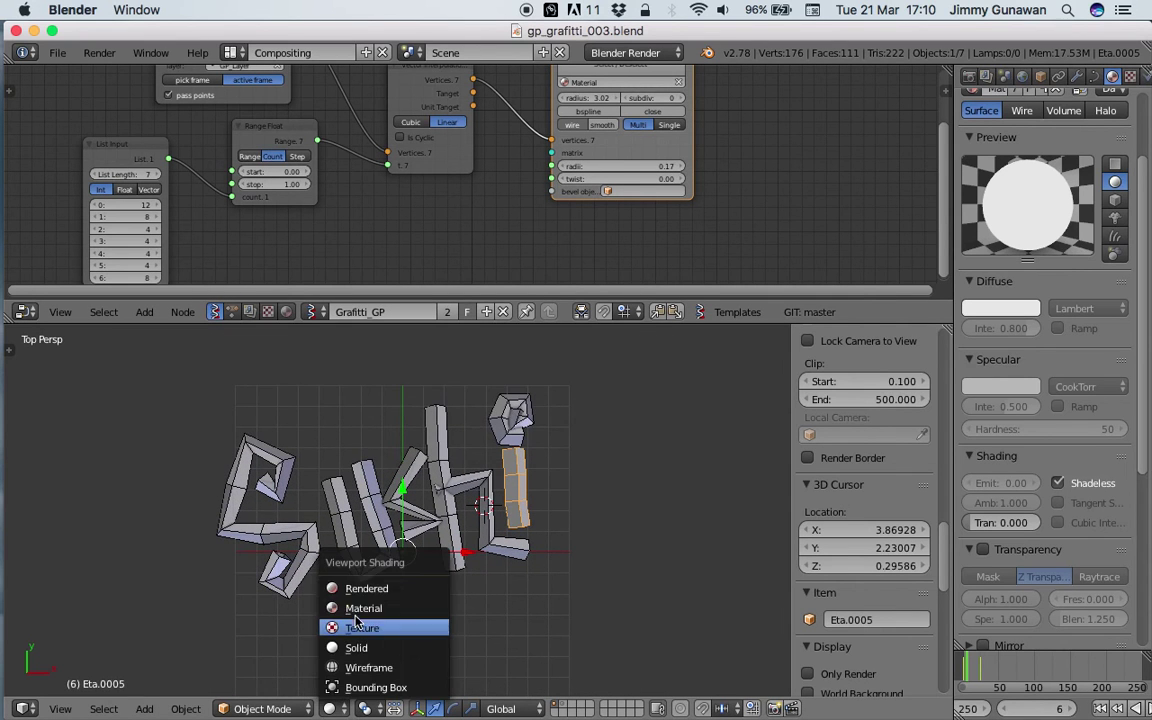
left_click(350, 588)
scroll(460, 450, "up", 2)
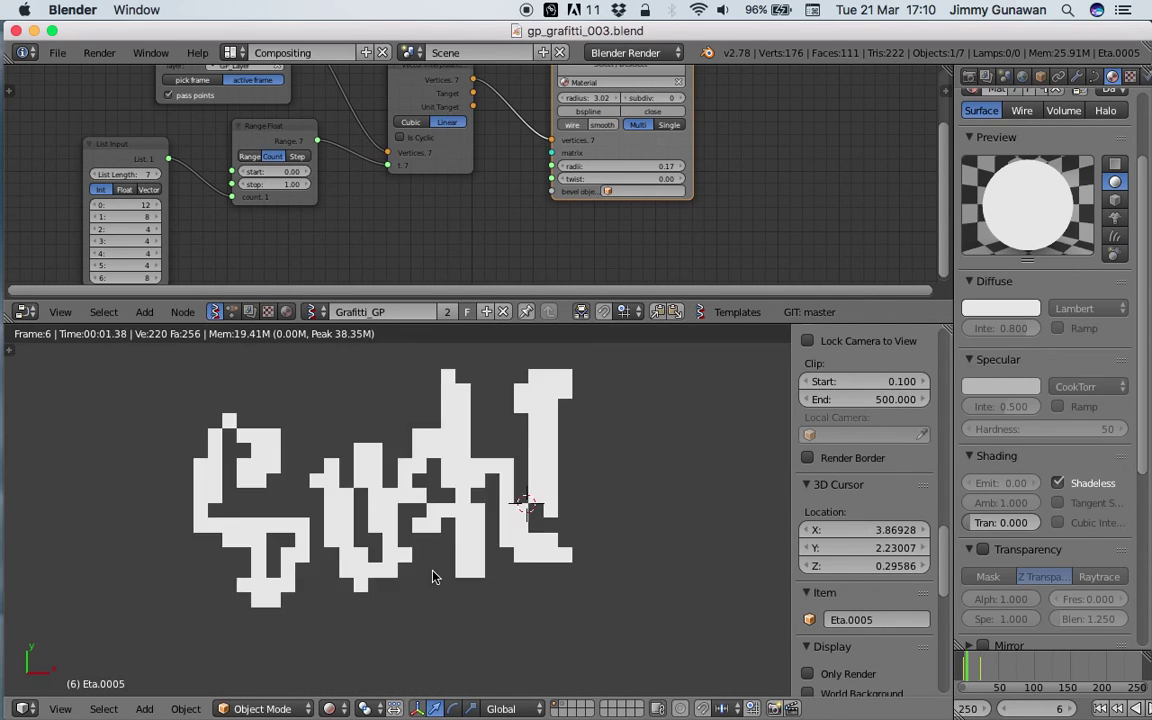
Turn off Shadeless on the material and enable the world's Ambient Occlusion with a factor of 1.00
left_click(1059, 483)
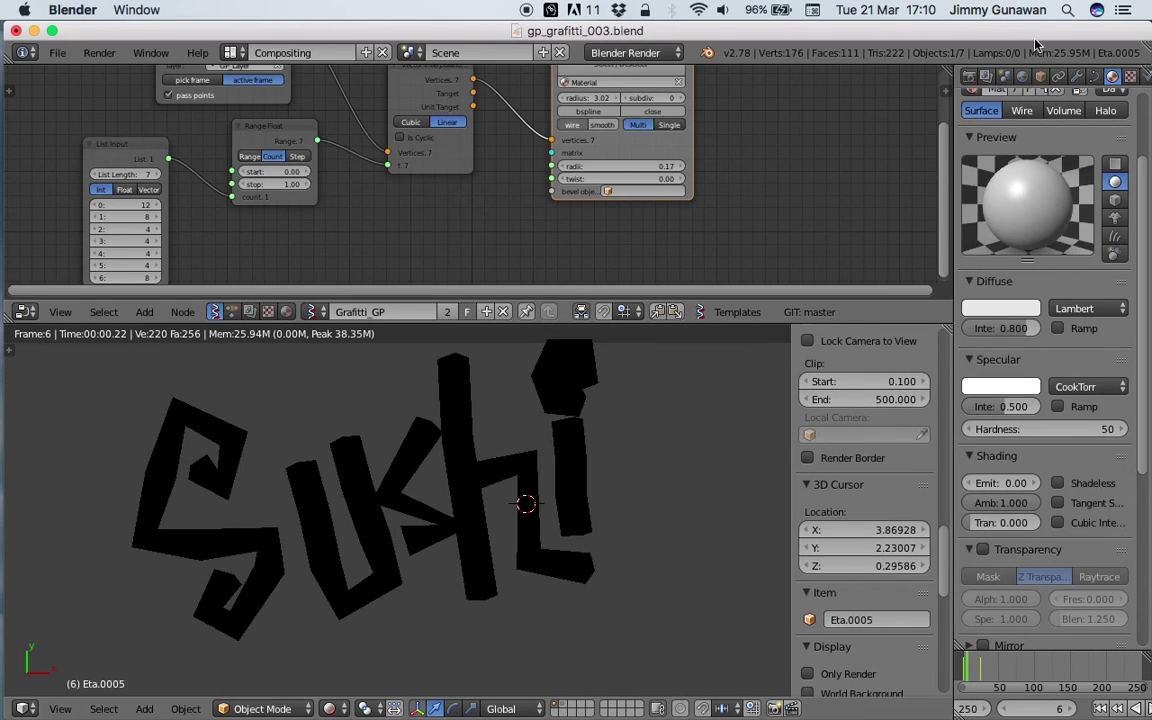
left_click(1022, 76)
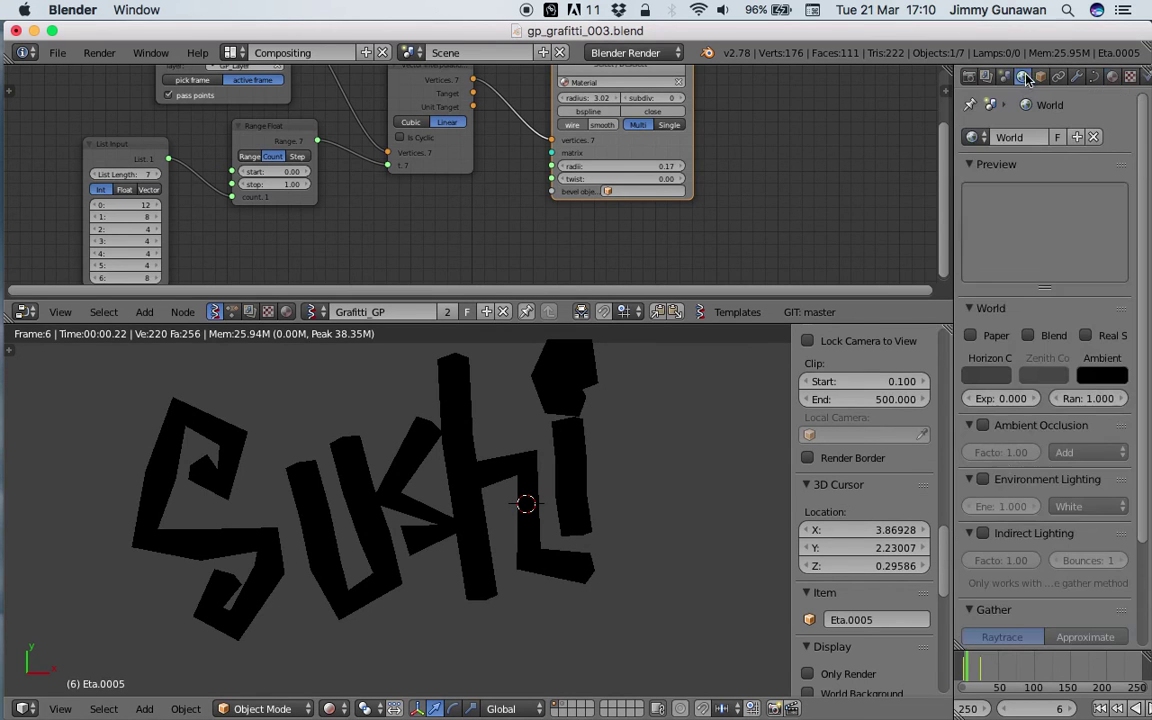
left_click(983, 425)
left_click_drag(1005, 452, 985, 452)
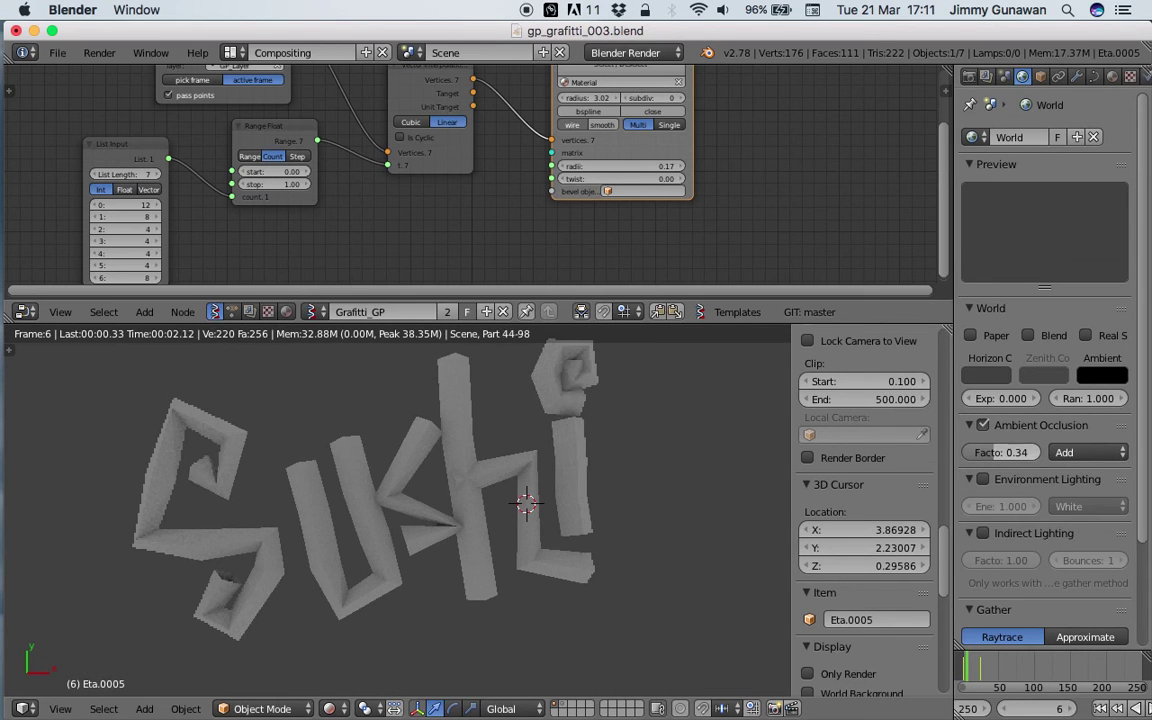
left_click_drag(1033, 452, 1078, 452)
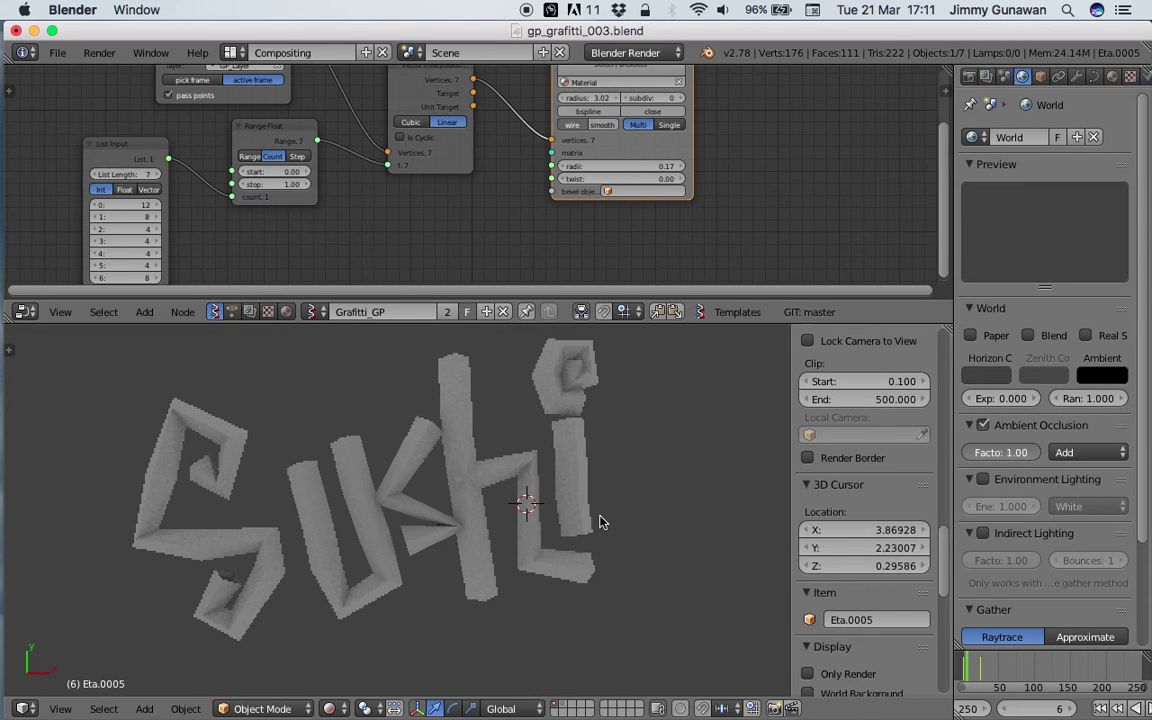
Return the 3D view to Solid shading, deselect everything and save the file over the existing one
left_click(330, 709)
left_click(340, 648)
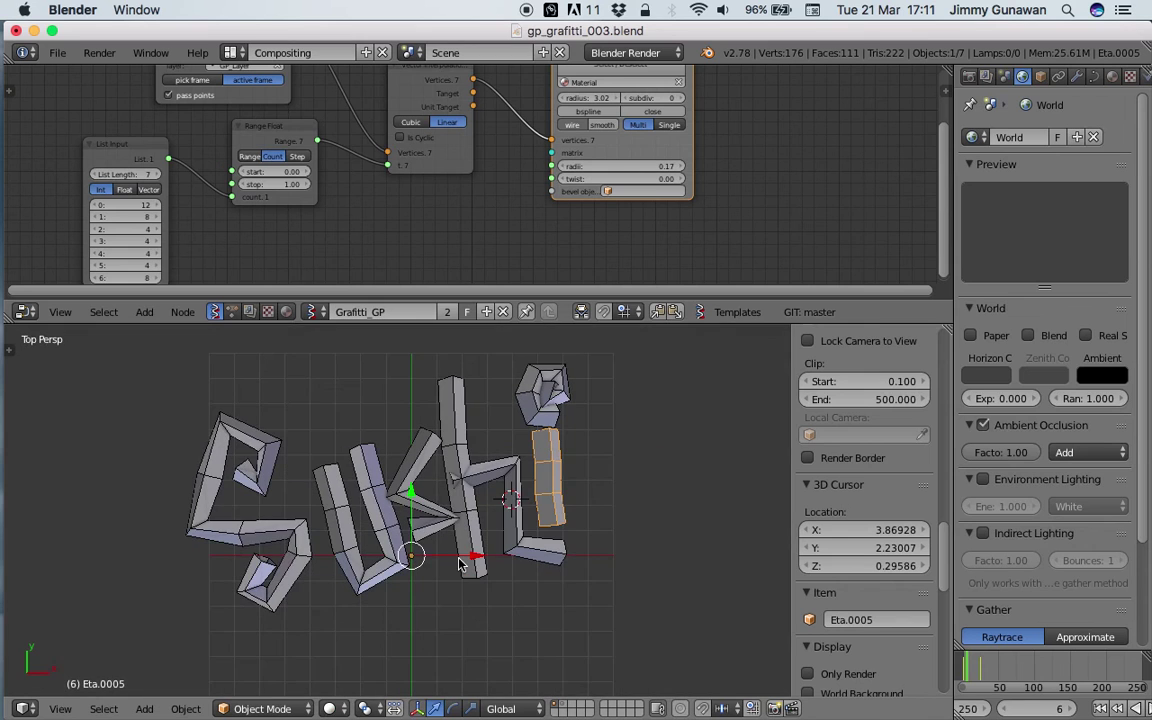
key("a")
key("ctrl+s")
left_click(630, 441)
Go to frame 44 and save the file under the new name gp_grafitti_004.blend
left_click(990, 668)
left_click_drag(993, 670, 1003, 670)
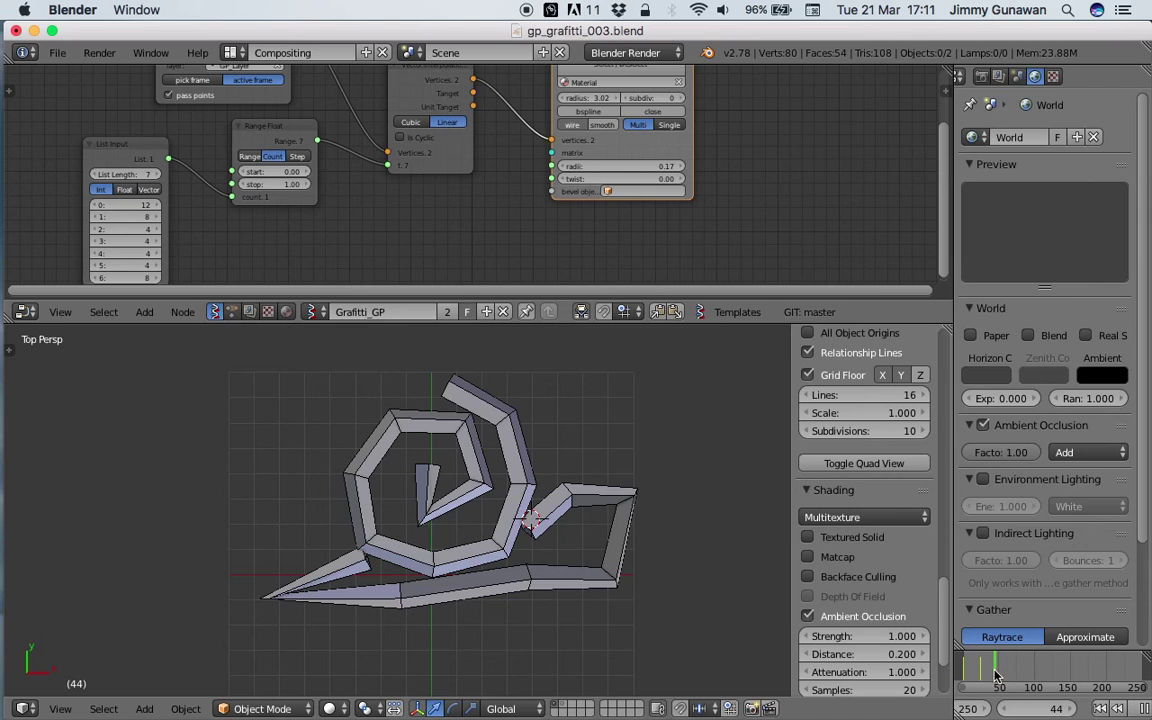
left_click(57, 53)
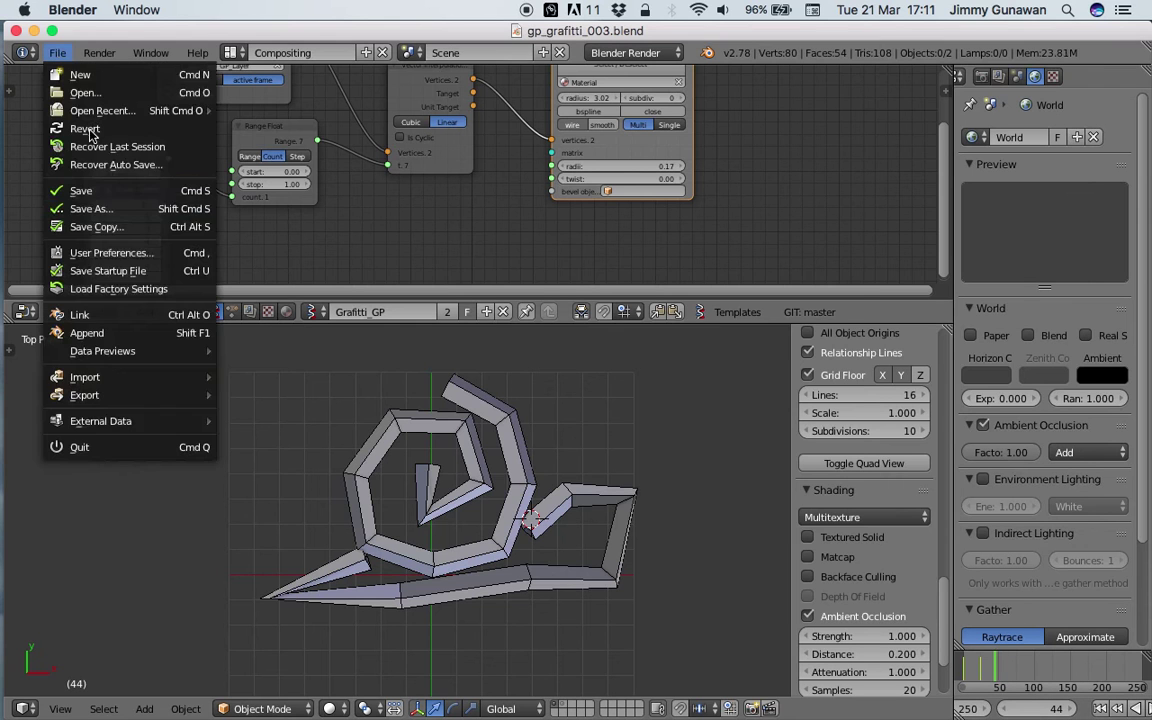
left_click(100, 195)
left_click(1020, 121)
key("Return")
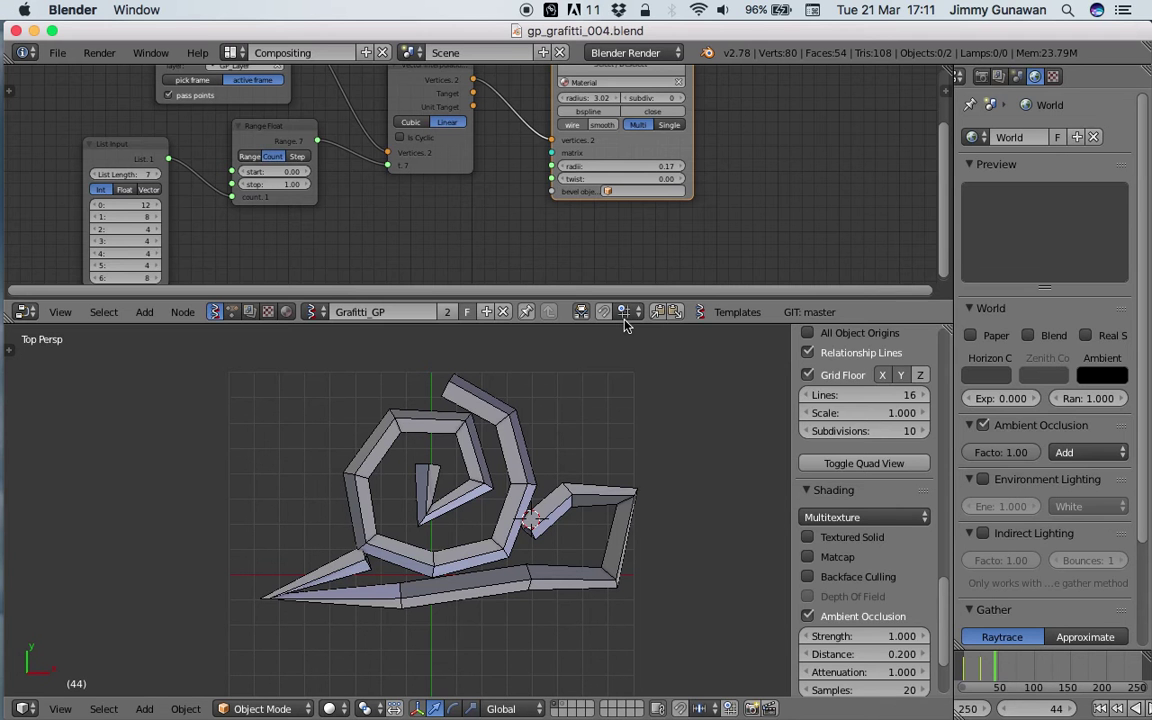
Disconnect the List Input node from Range Float and set Range Float's count to 28
left_click_drag(624, 321, 627, 335)
left_click_drag(628, 423, 628, 400)
scroll(185, 160, "up", 3)
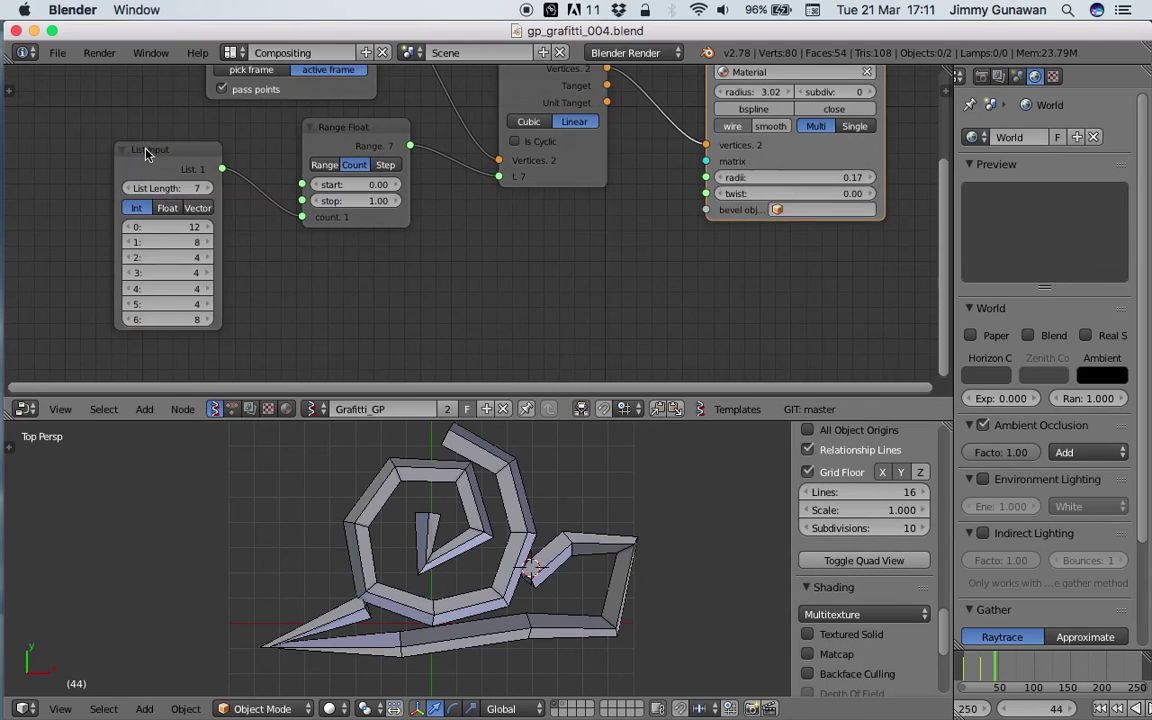
right_click_drag(208, 132, 212, 224, "ctrl")
left_click_drag(340, 217, 400, 217)
scroll(512, 280, "down", 2)
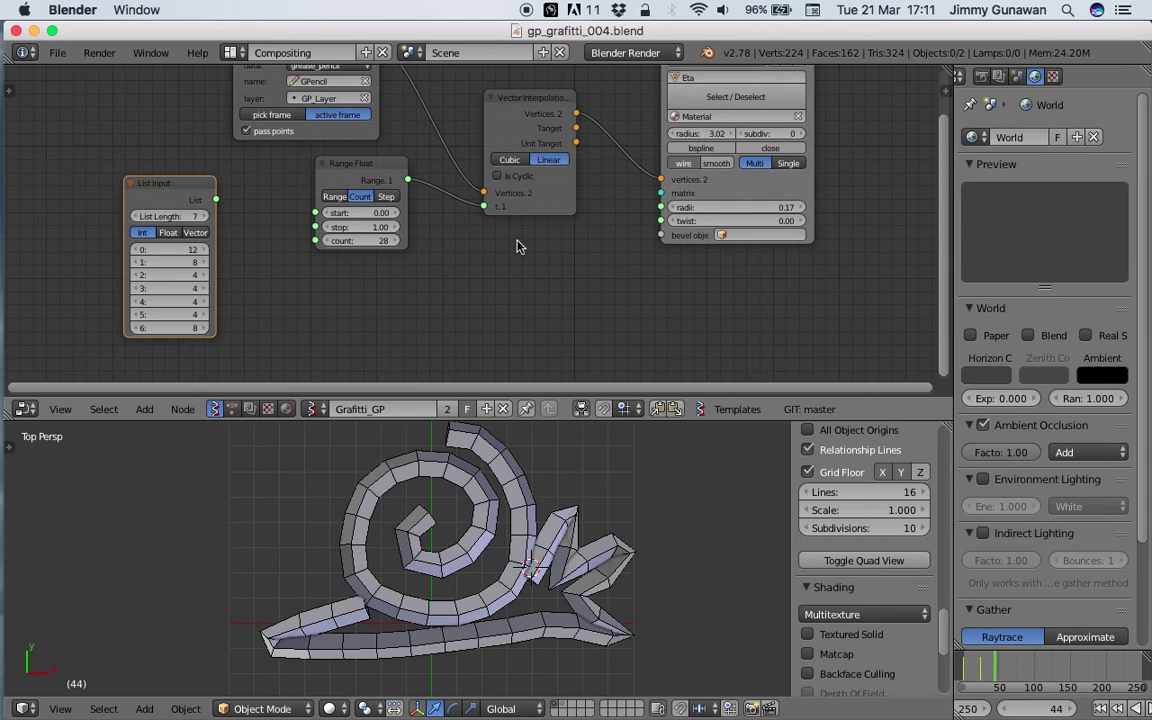
Move to frame 48, draw new angular lettering in grease pencil strokes and advance to frame 64
left_click(998, 672)
left_click_drag(998, 672, 995, 672)
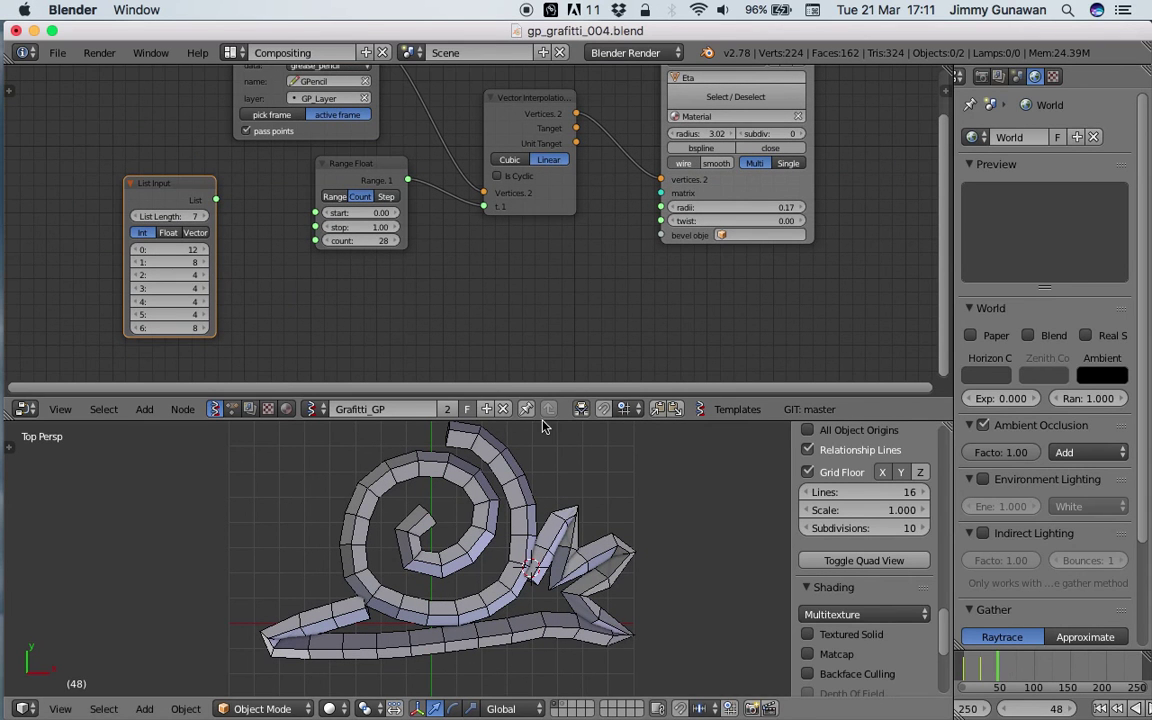
left_click_drag(549, 421, 549, 295)
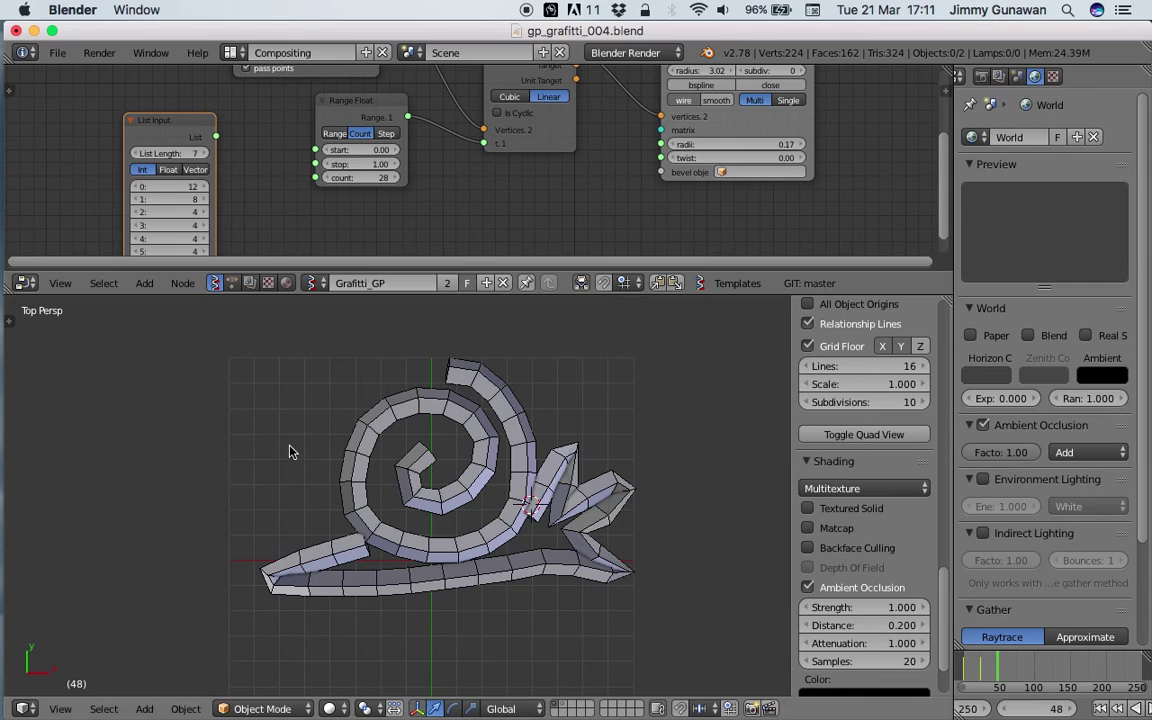
mouse_move(308, 375)
left_mouse_down()
mouse_move(239, 540)
mouse_move(352, 473)
left_mouse_up()
mouse_move(391, 548)
left_mouse_down()
mouse_move(383, 426)
mouse_move(449, 393)
mouse_move(518, 576)
left_mouse_up()
scroll(340, 475, "up", 1)
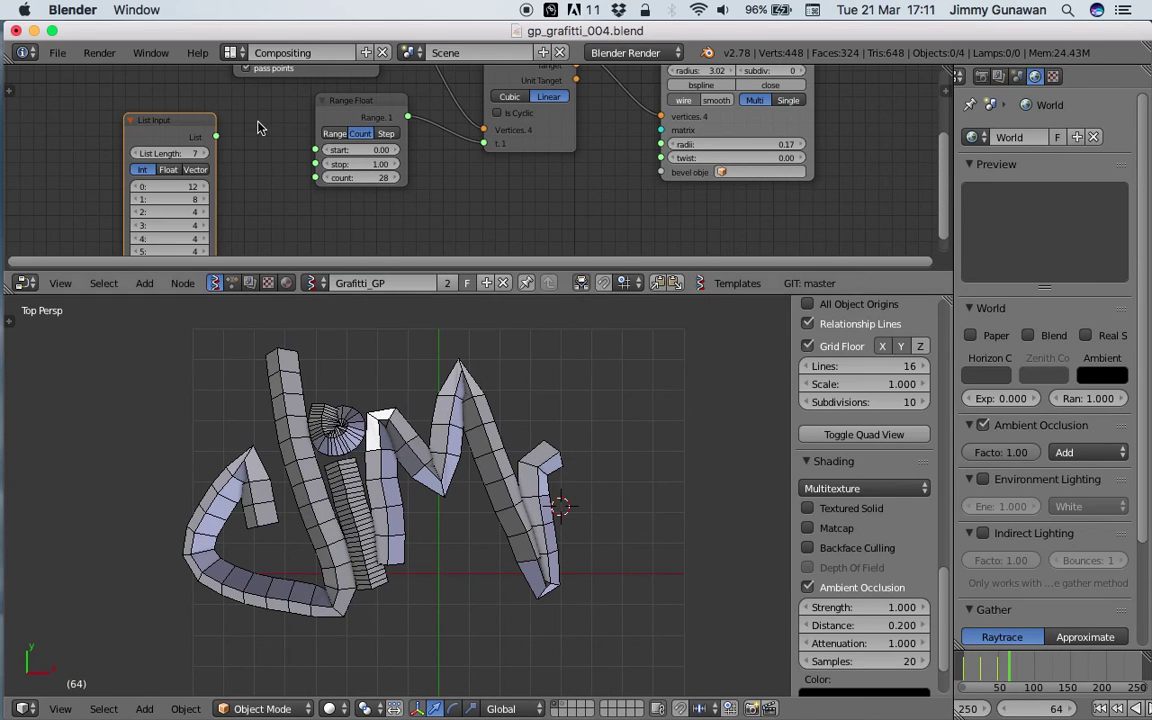
Duplicate the List Input node, set the copy's List Length to 5 and connect it to Range Float's count
left_click_drag(170, 122, 83, 112)
key("shift+d")
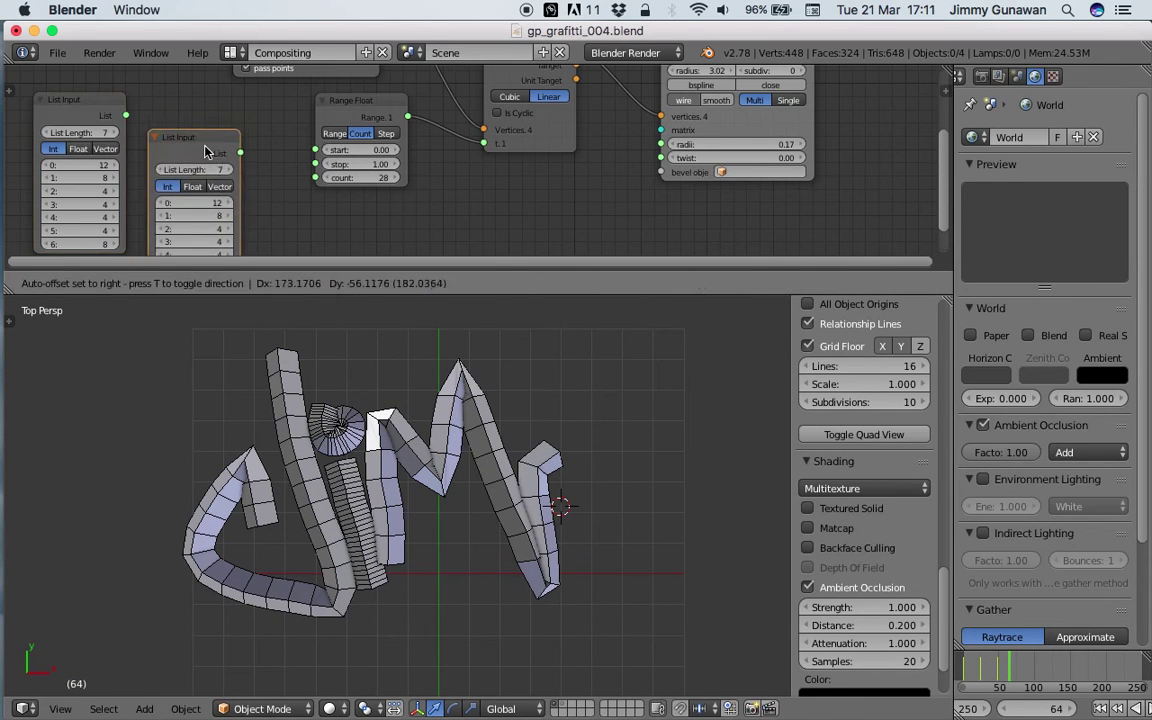
left_click(163, 166)
left_click(163, 166)
left_click_drag(242, 149, 316, 177)
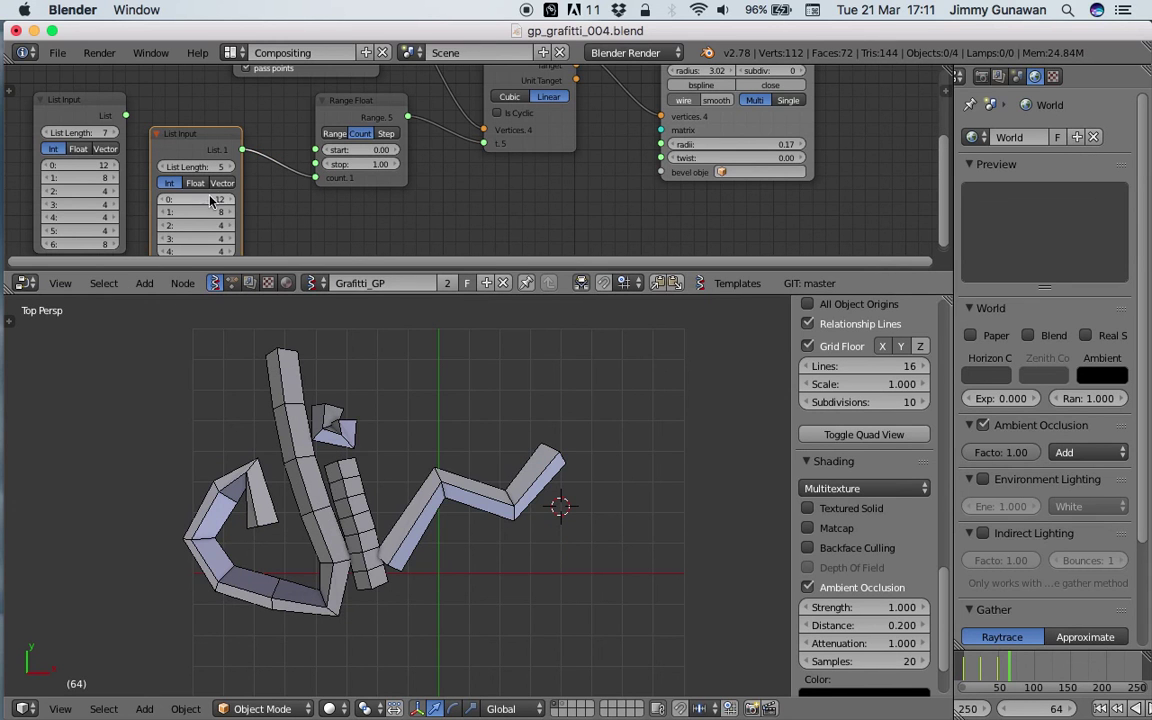
Set item 1 to 2 and item 3 to 17 in the duplicated List Input node, and save the file
left_click_drag(215, 212, 256, 239)
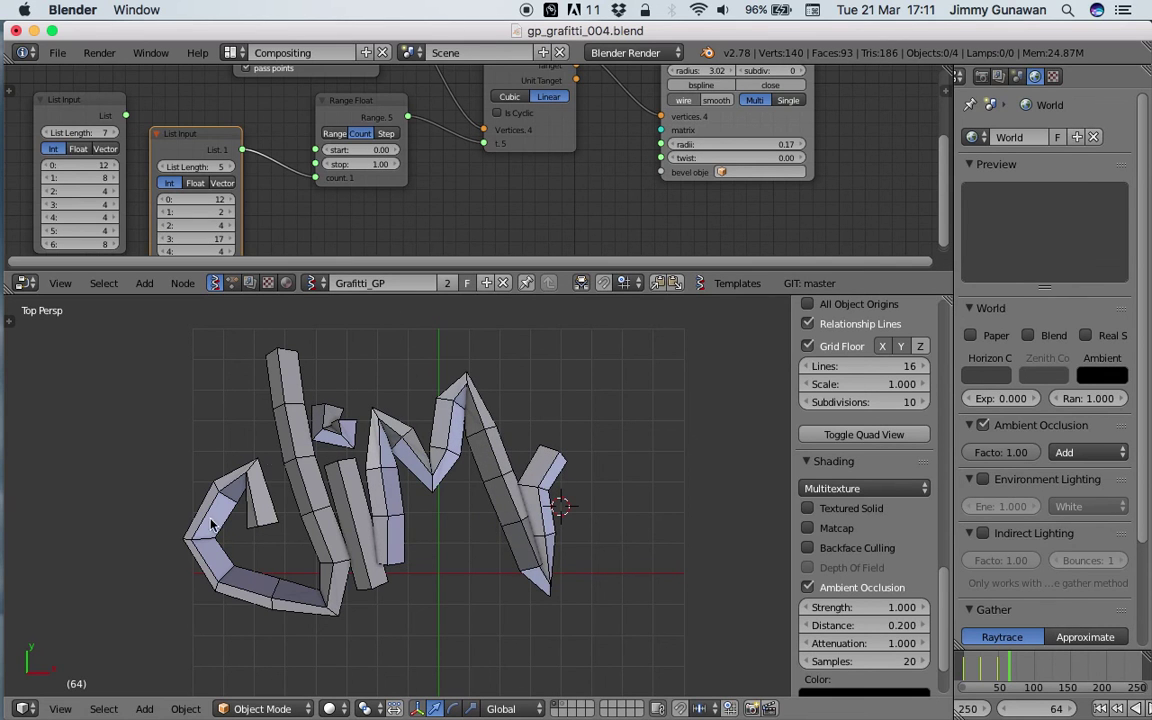
middle_click_drag(497, 461, 383, 430)
key("ctrl+s")
left_click(383, 430)
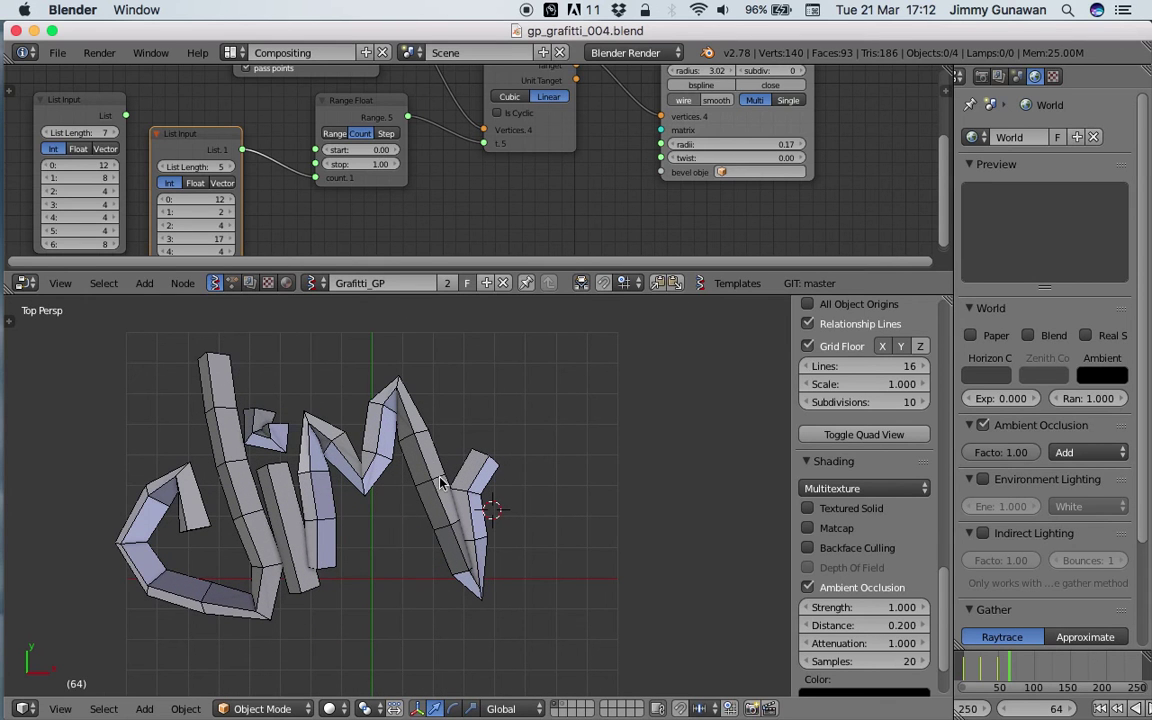
Go to frame 77 and save the file again
left_click(1018, 672)
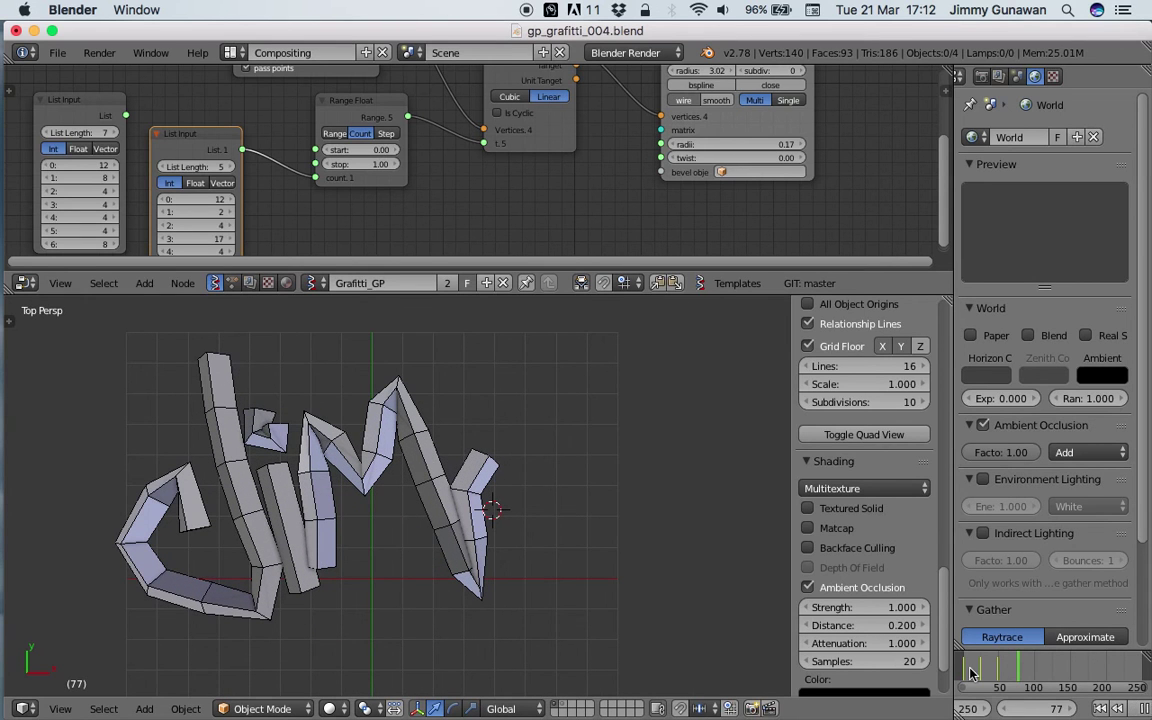
scroll(337, 460, "down", 3)
key("ctrl+s")
left_click(337, 473)
Start a grease pencil frame at 77 with a trial stroke and show the grease pencil layer's strokes in the viewport
scroll(303, 403, "up", 2)
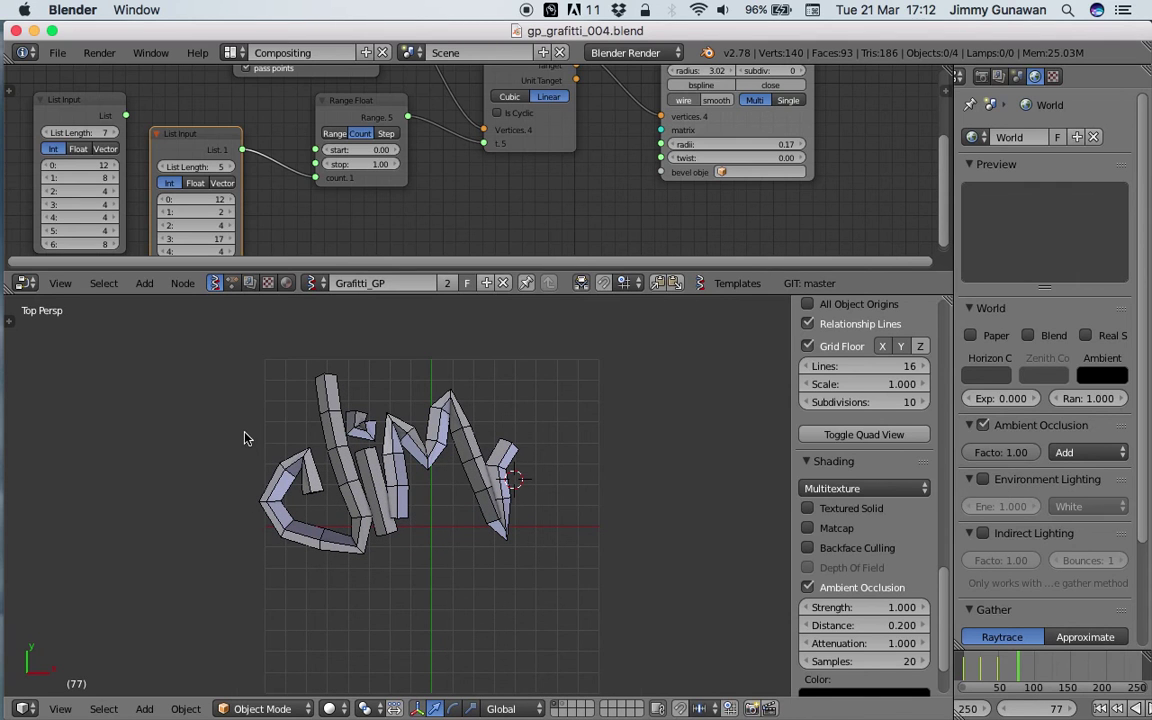
scroll(245, 438, "up", 1)
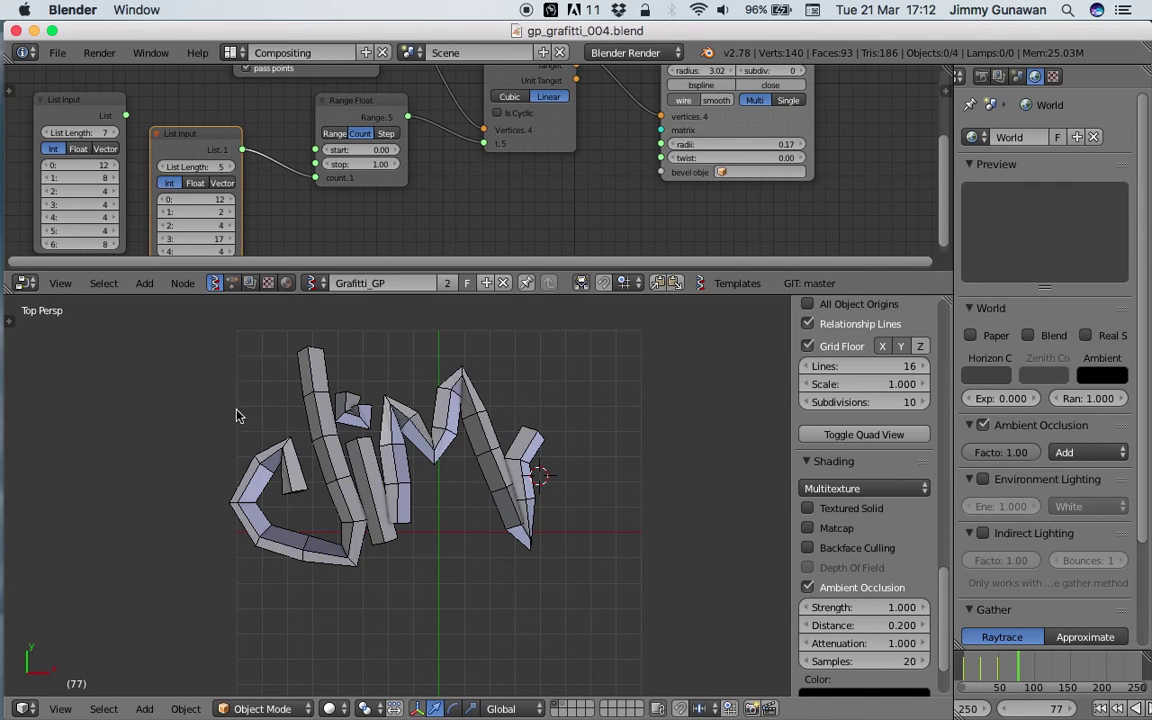
key("d")
mouse_move(218, 365)
left_mouse_down()
mouse_move(236, 622)
mouse_move(299, 566)
mouse_move(314, 510)
left_mouse_up()
scroll(813, 517, "up", 8)
scroll(940, 512, "up", 6)
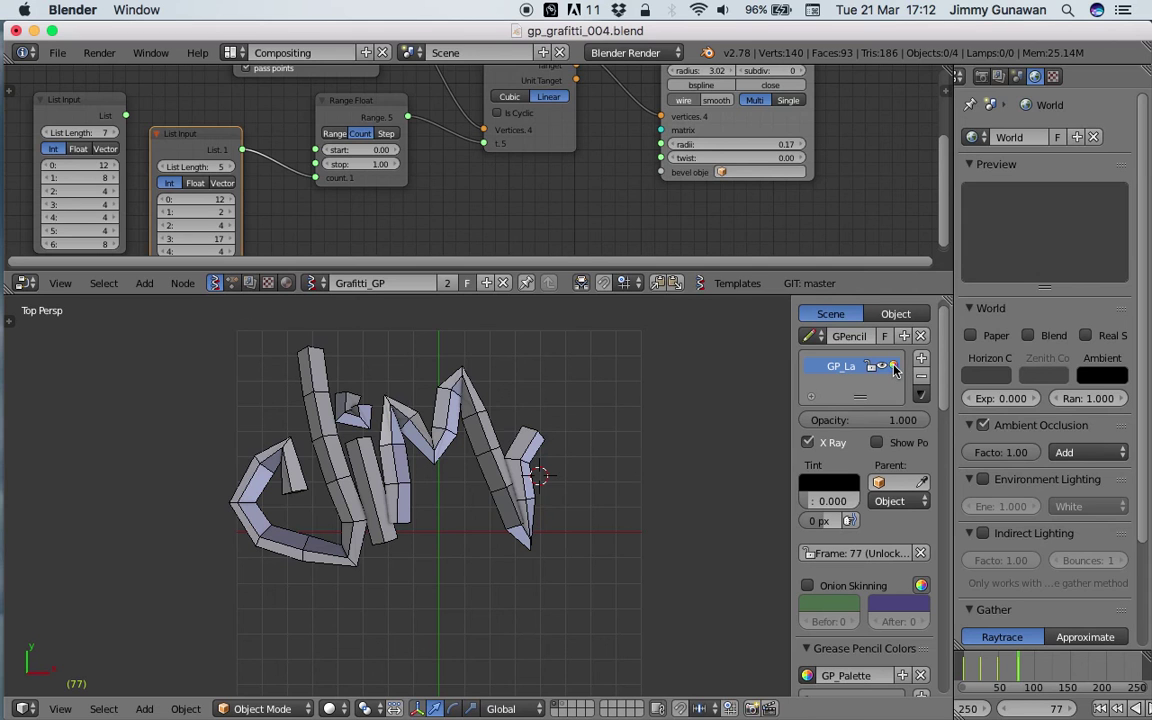
scroll(946, 420, "down", 6)
Draw the word "Light" in angular grease pencil strokes over the existing tubes at frame 77
left_click_drag(218, 362, 300, 575)
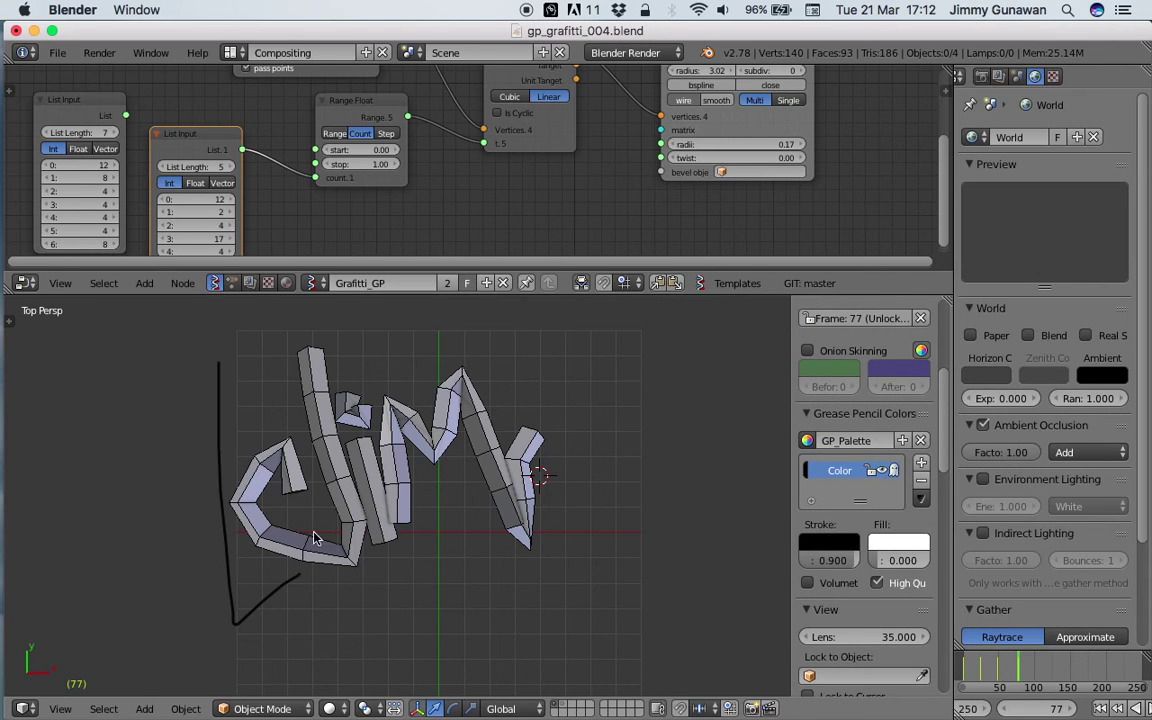
left_click_drag(286, 420, 292, 541)
mouse_move(334, 424)
left_mouse_down()
mouse_move(315, 468)
mouse_move(378, 440)
left_mouse_up()
left_click_drag(393, 349, 406, 554)
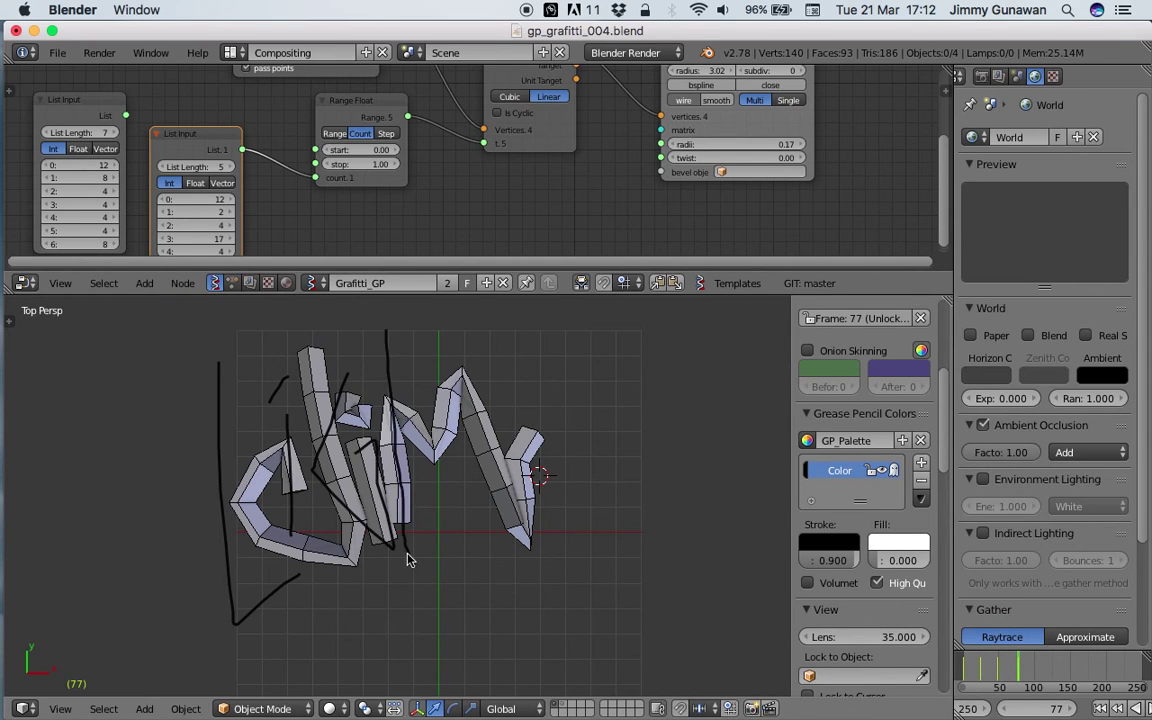
mouse_move(356, 451)
left_mouse_down()
mouse_move(440, 470)
mouse_move(502, 585)
left_mouse_up()
left_click_drag(395, 450, 553, 392)
left_click_drag(487, 360, 520, 503)
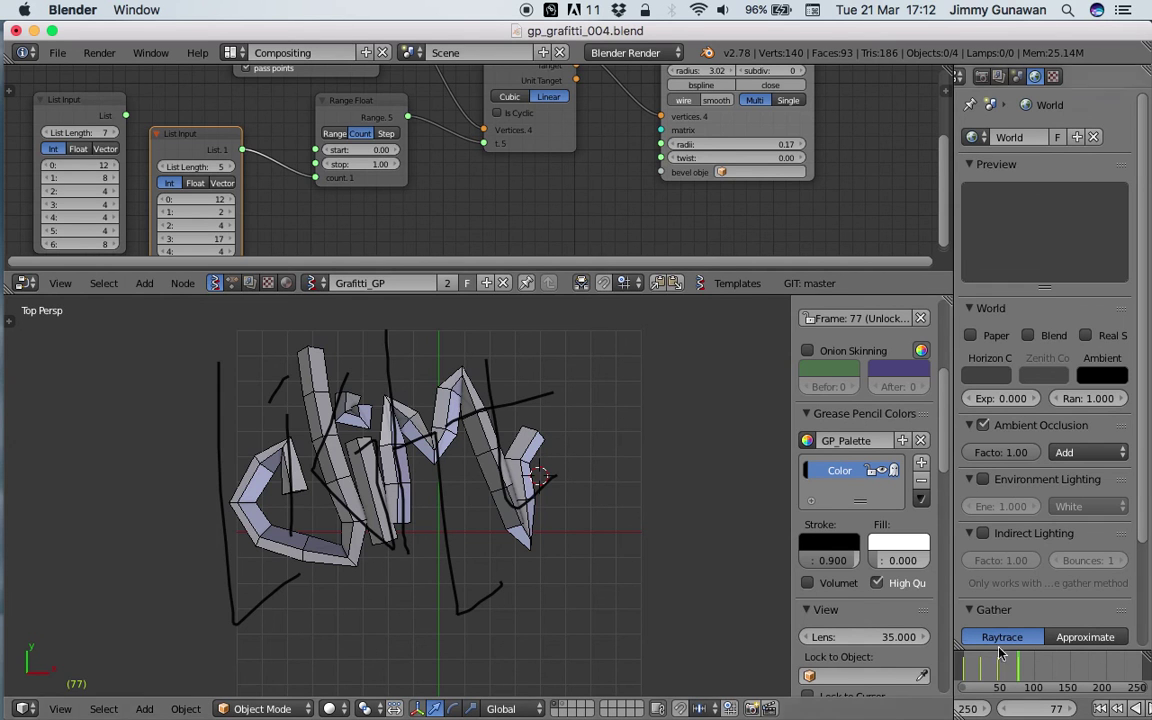
Advance to frame 81 and set the connected List Input's length to 6, with item 3 at 18, item 4 at 6 and item 5 at 11
left_click(1021, 668)
scroll(484, 482, "left", 2, "shift")
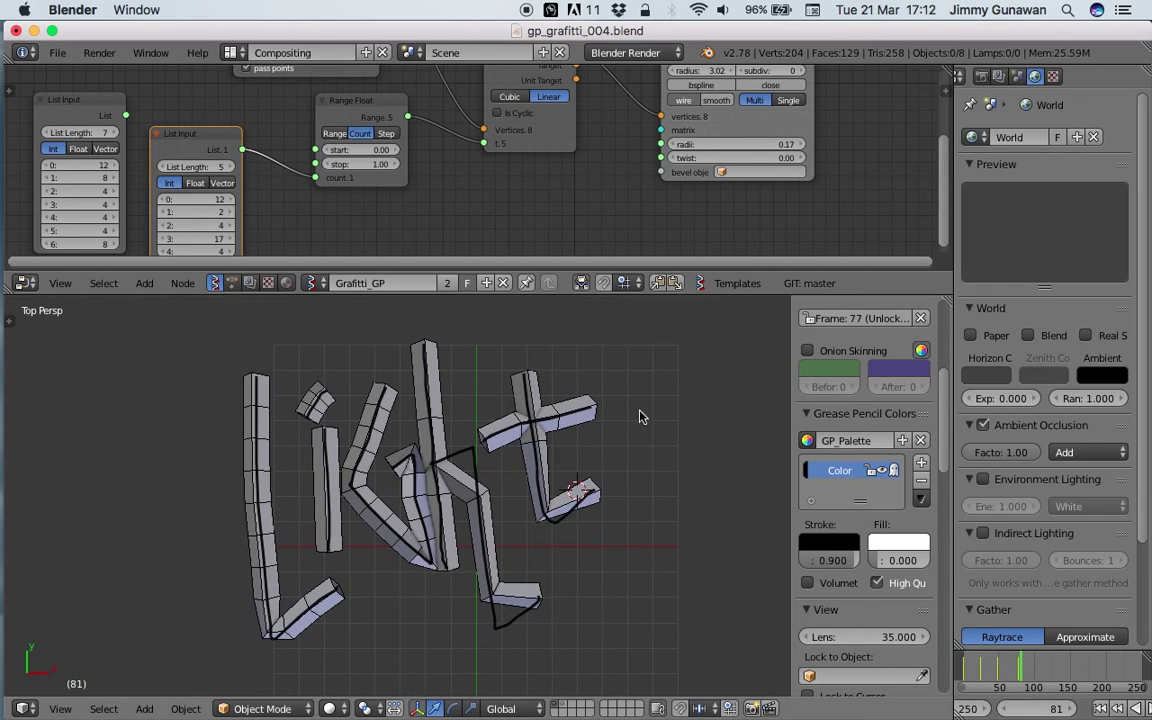
scroll(292, 217, "left", 2)
mouse_move(271, 221)
left_mouse_down()
mouse_move(282, 221)
mouse_move(262, 235)
mouse_move(300, 236)
left_mouse_up()
left_click(273, 150)
scroll(309, 193, "down", 1)
mouse_move(432, 479)
middle_mouse_down()
mouse_move(524, 402)
mouse_move(368, 471)
mouse_move(563, 545)
middle_mouse_up()
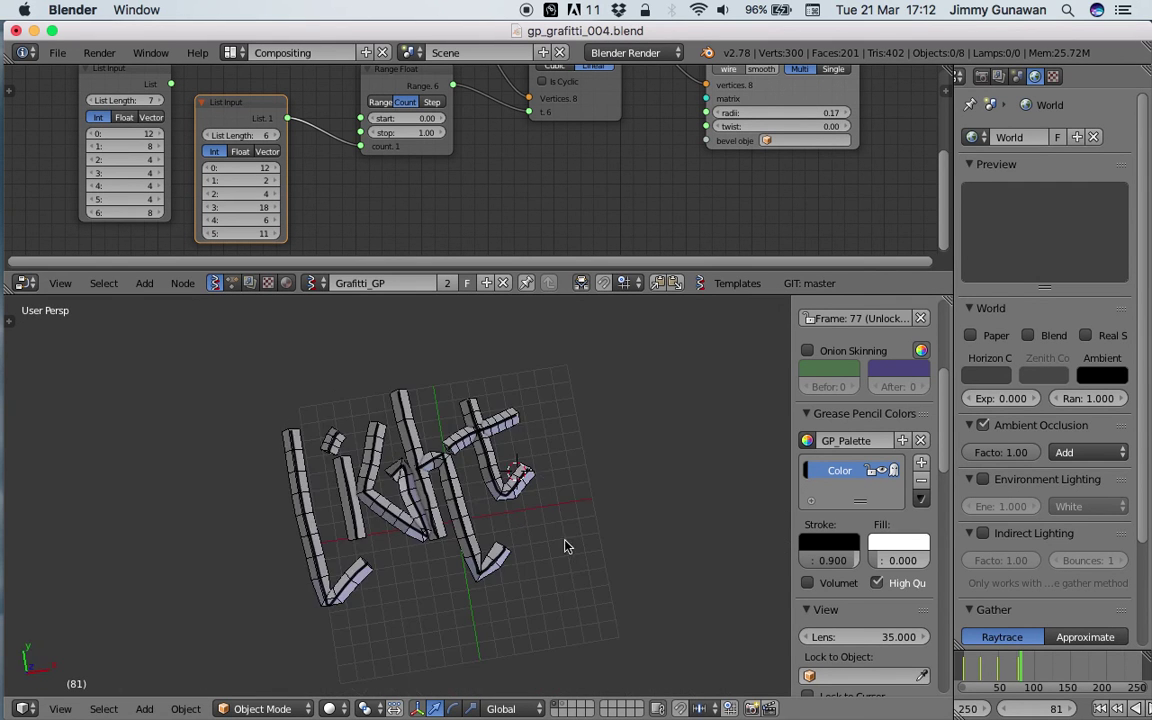
Return to frame 14 and connect the original seven-item List Input to Range Float's count
left_click(972, 675)
mouse_move(972, 675)
left_mouse_down()
mouse_move(1020, 672)
mouse_move(975, 673)
left_mouse_up()
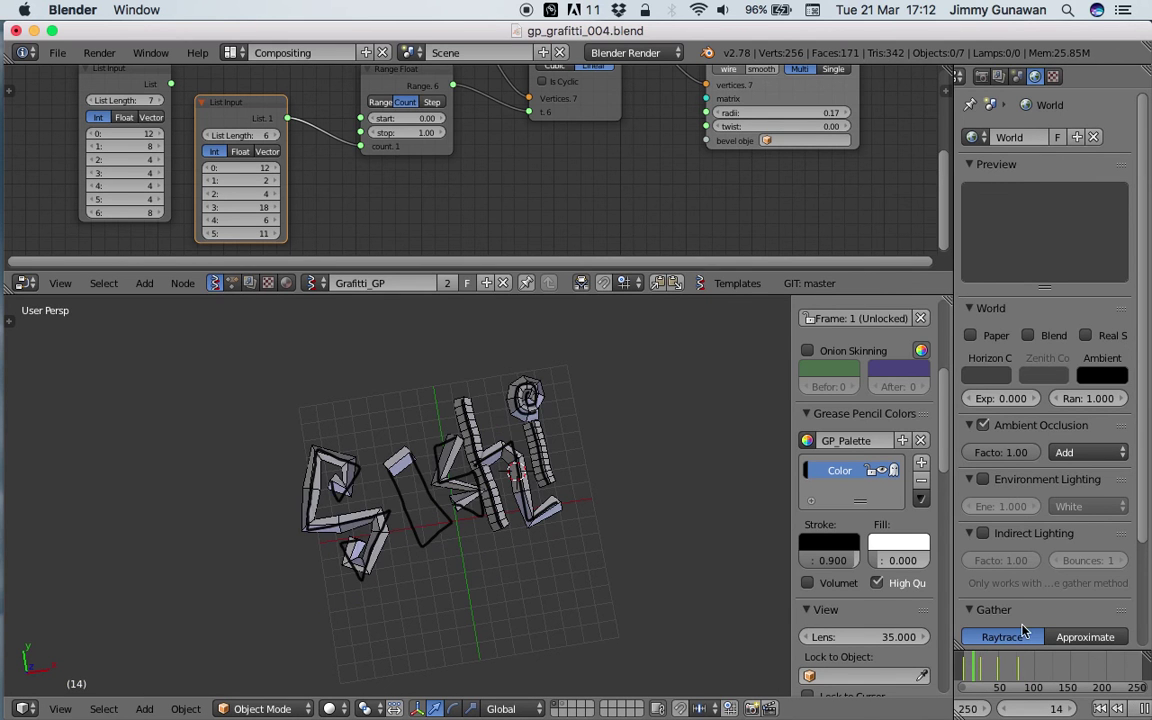
scroll(868, 560, "up", 3)
scroll(630, 520, "up", 5)
left_click_drag(171, 84, 361, 146)
Enable Matcap shading in the 3D view with the multicoloured normal matcap and frame the sushi lettering
scroll(470, 425, "down", 5)
scroll(845, 583, "down", 15)
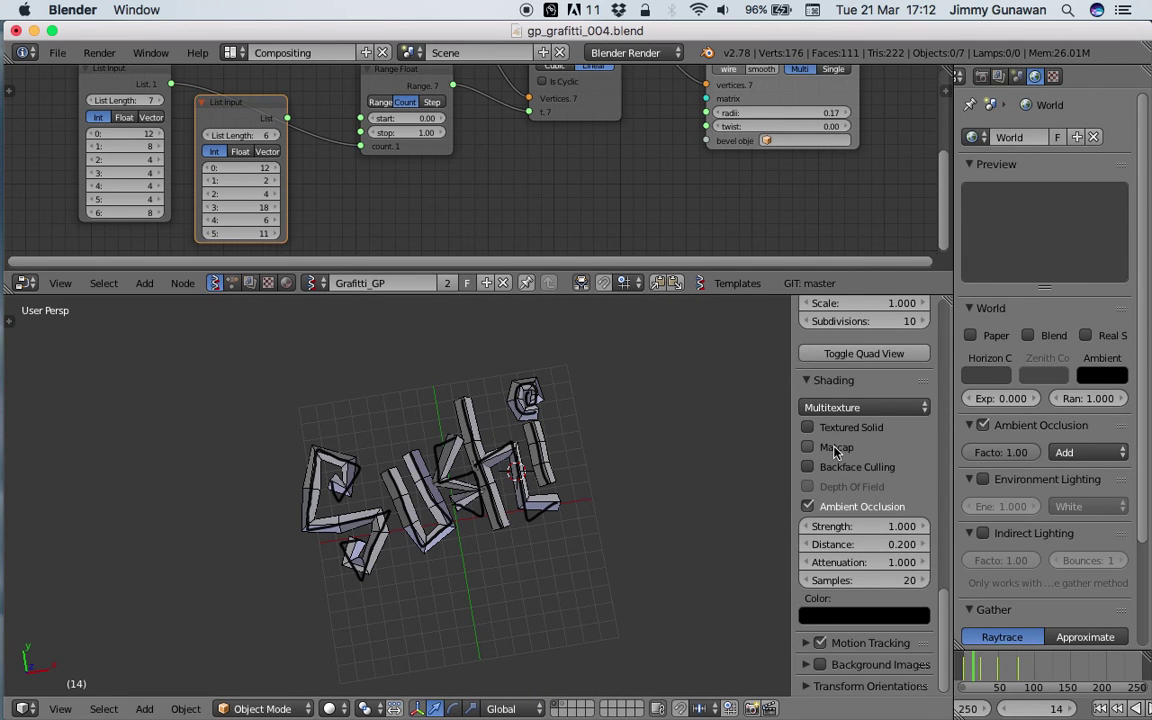
left_click(836, 452)
left_click(822, 468)
left_click(790, 410)
scroll(586, 505, "up", 5)
middle_click_drag(497, 508, 540, 504)
scroll(530, 512, "down", 2)
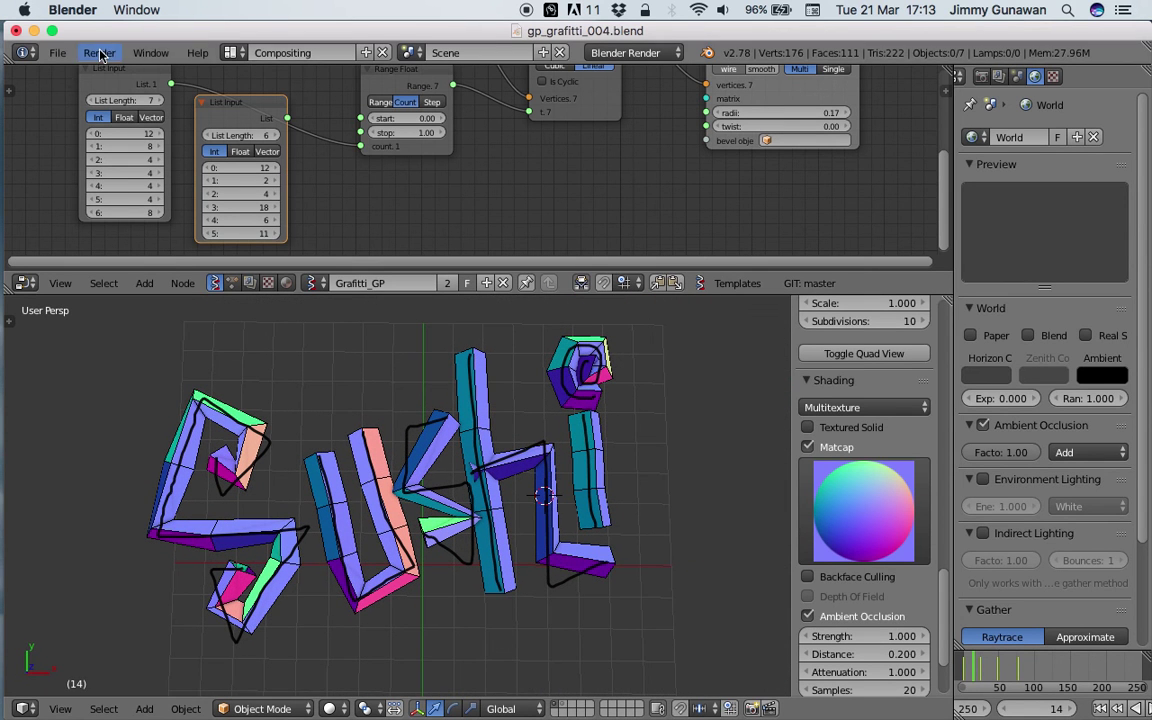
Hide the grease pencil layer's black strokes so that only the tube lettering is displayed
scroll(944, 451, "up", 6)
scroll(944, 451, "up", 8)
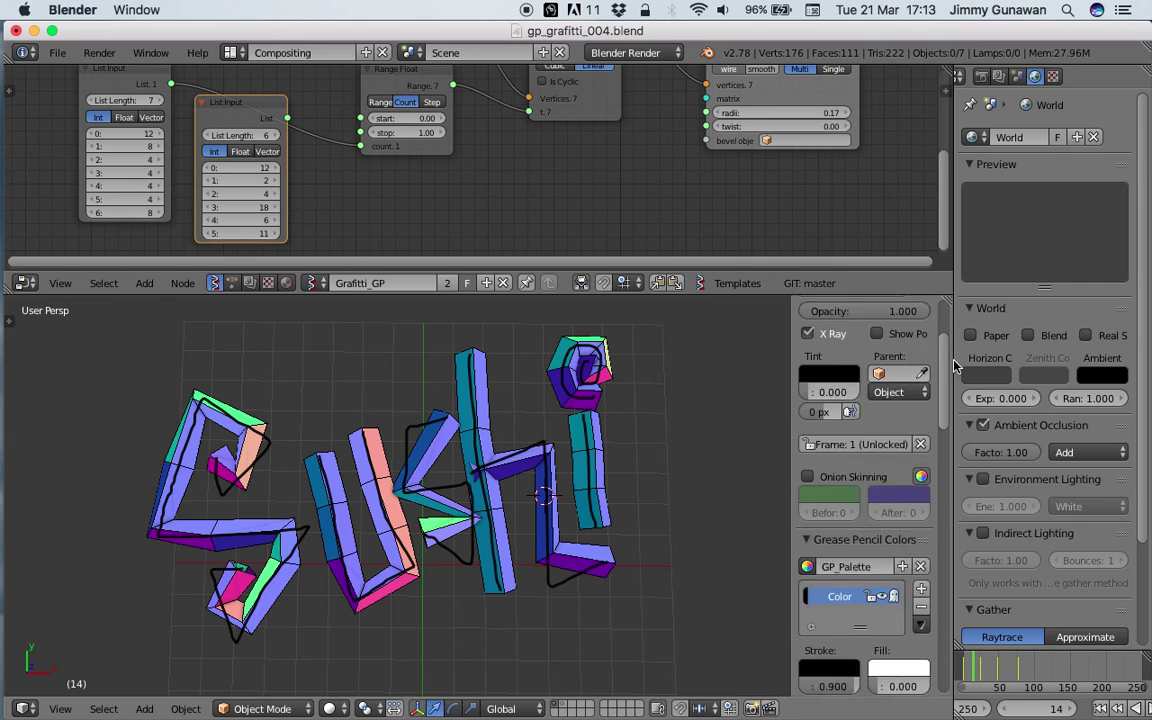
scroll(643, 522, "left", 2)
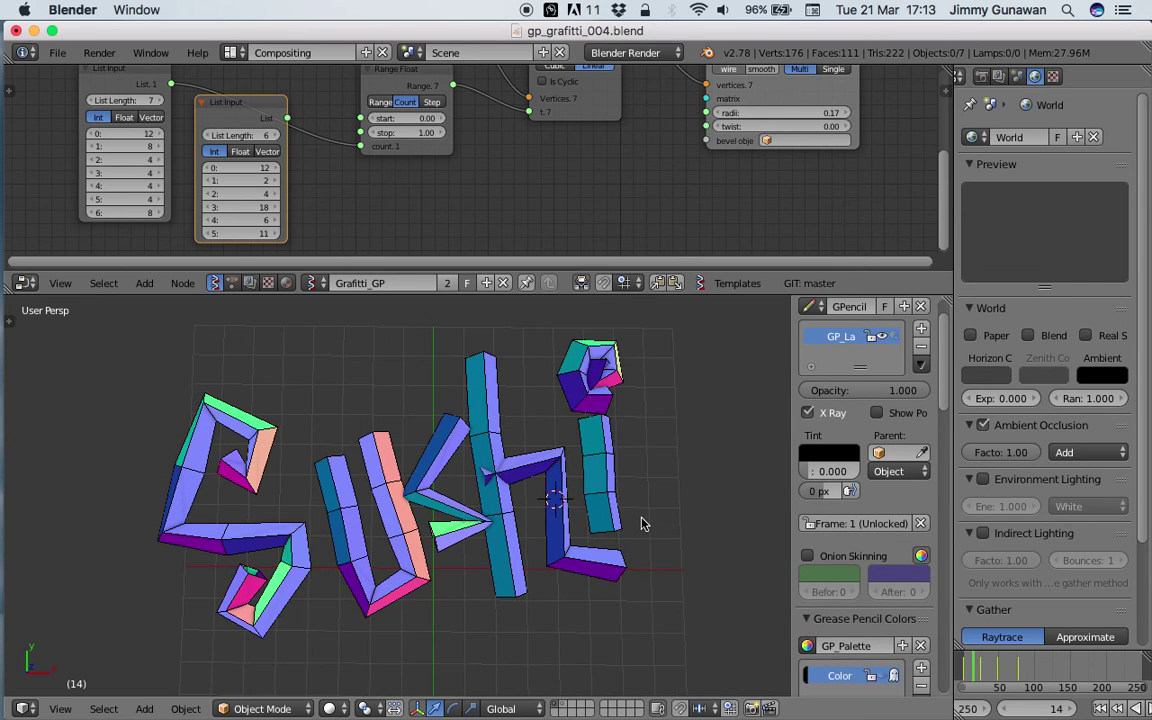
Enlarge the 3D view and make an OpenGL render image of the matcap lettering
left_click_drag(652, 295, 652, 245)
left_click(99, 52)
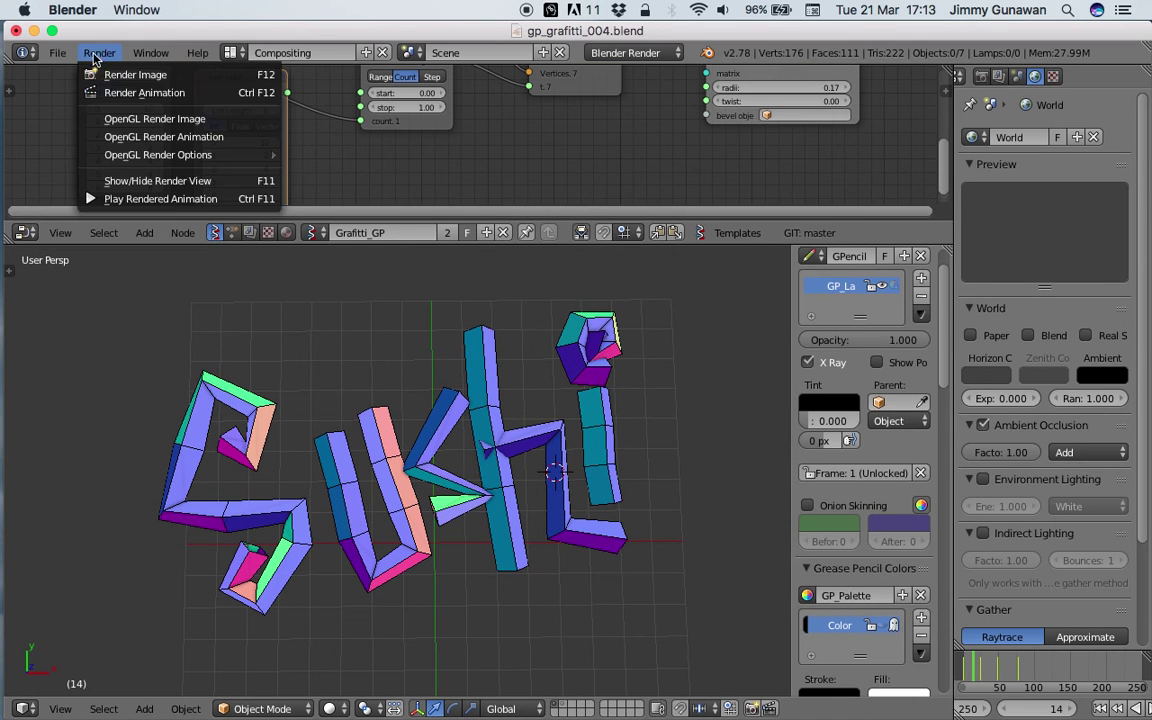
left_click(137, 121)
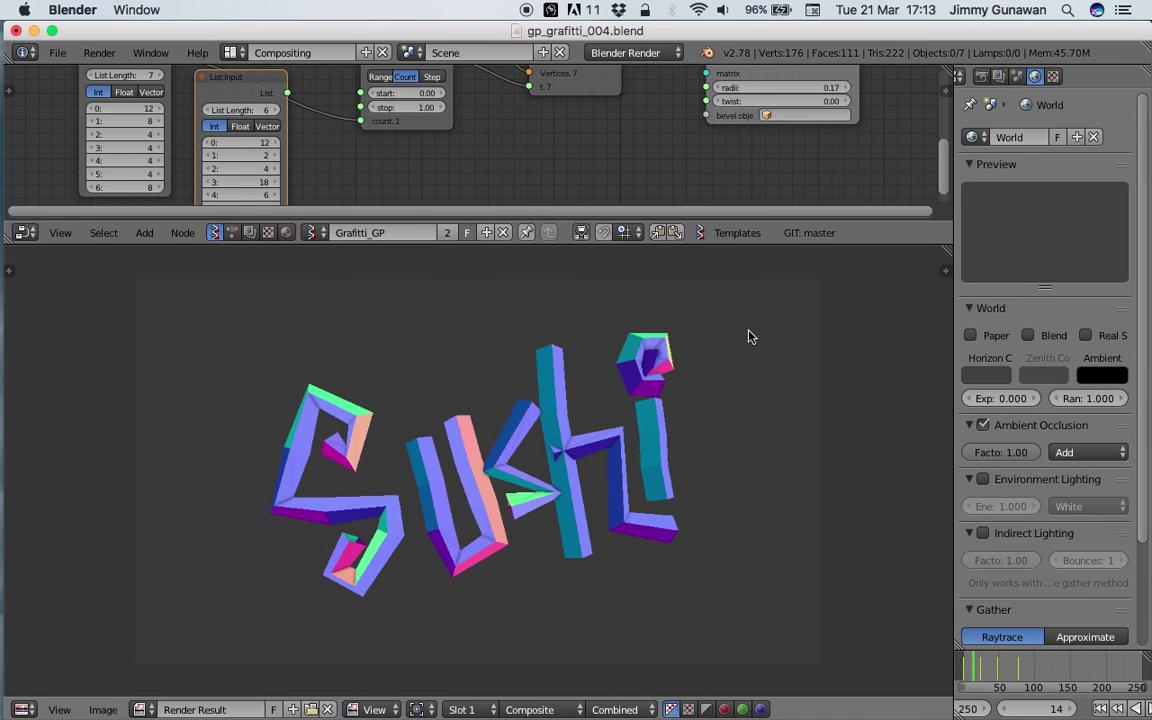
Set the scene's Color Management exposure to -0.283 and gamma to 1.088, keeping the look at None
left_click(1017, 76)
left_click(1042, 464)
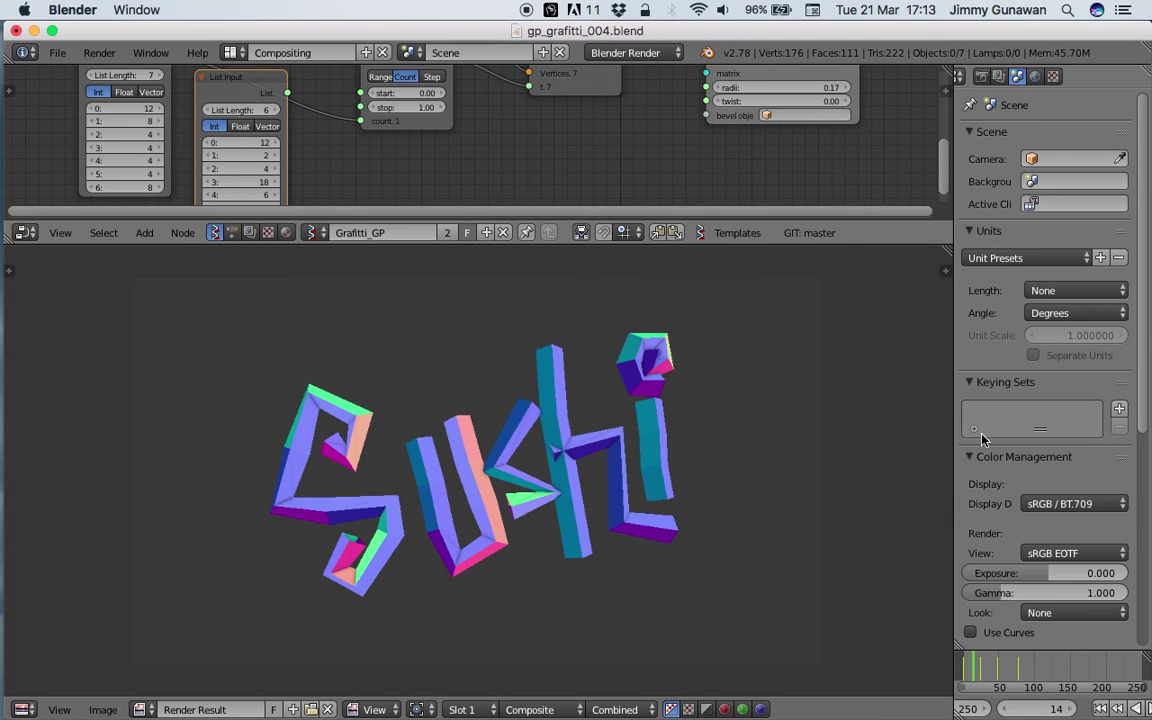
left_click_drag(952, 417, 858, 417)
left_click_drag(1003, 573, 963, 593)
left_click(1000, 612)
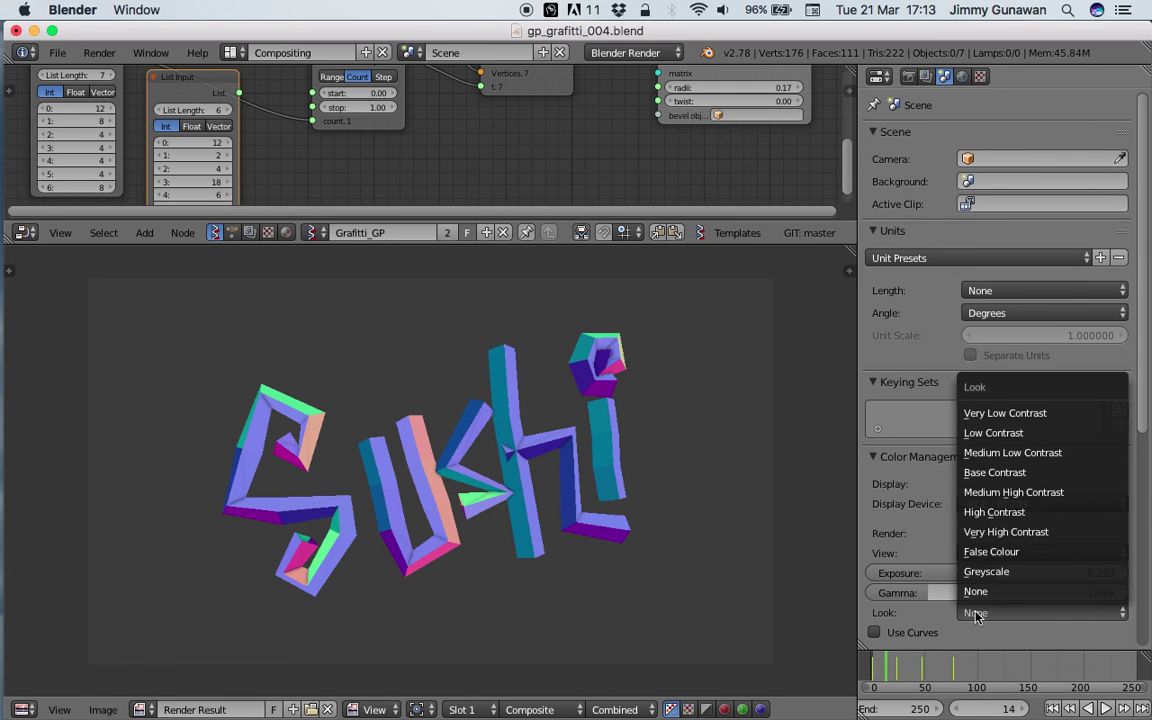
left_click(990, 610)
Enable Use Curves in Color Management and place a point on the green curve at about X 0.515, Y 0.5
left_click(921, 633)
scroll(938, 628, "down", 3)
scroll(988, 616, "down", 2)
left_click(890, 456)
left_click(1007, 540)
mouse_move(1008, 540)
left_mouse_down()
mouse_move(1017, 547)
mouse_move(999, 540)
left_mouse_up()
left_click(909, 457)
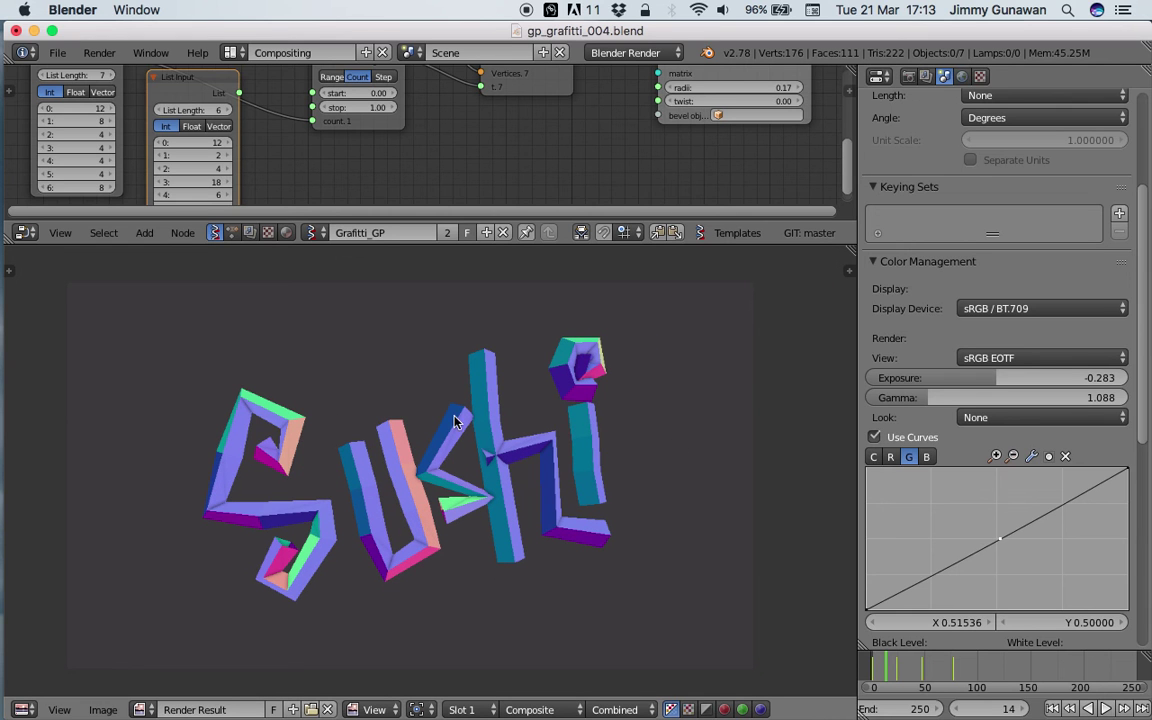
Save the render result to the Desktop as a PNG image named gp_001
left_click(100, 712)
left_click(130, 594)
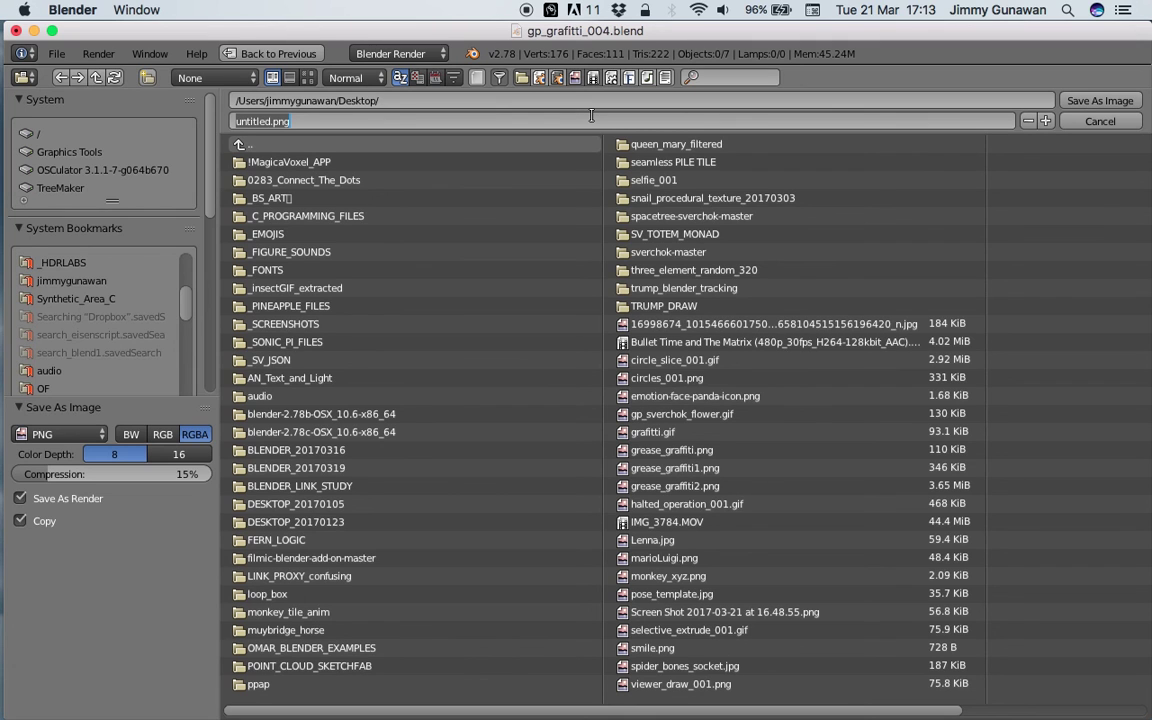
type("gp_001")
key("Return")
left_click(1115, 103)
scroll(516, 436, "up", 1)
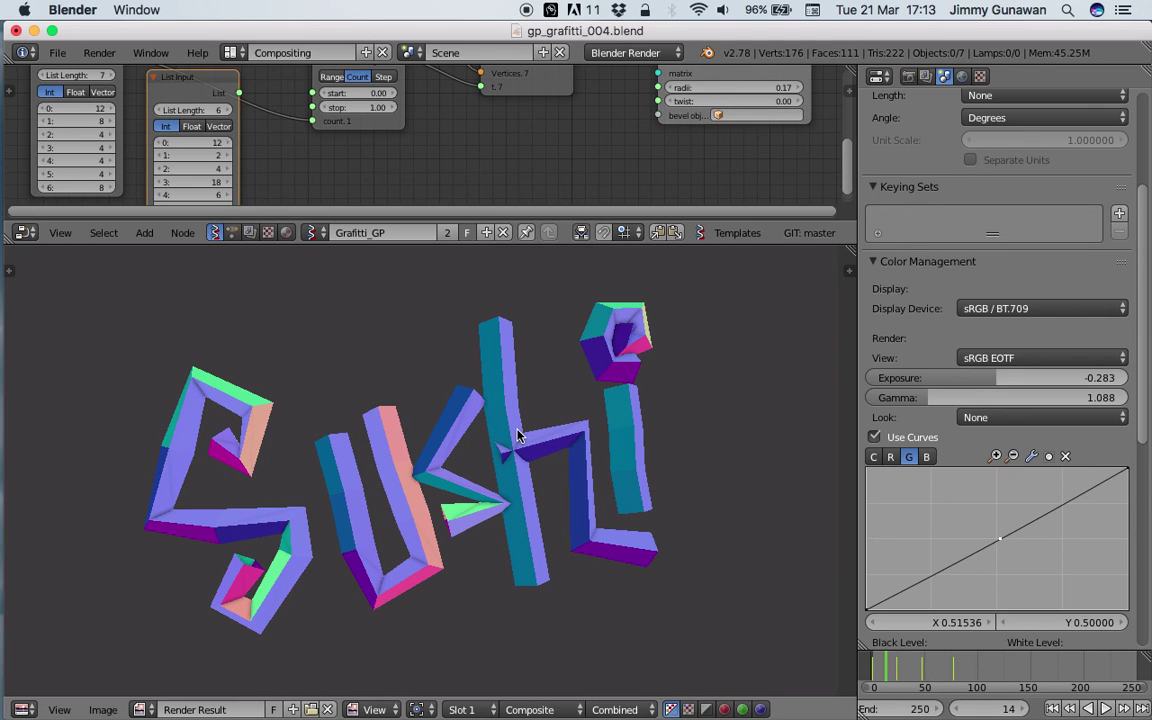